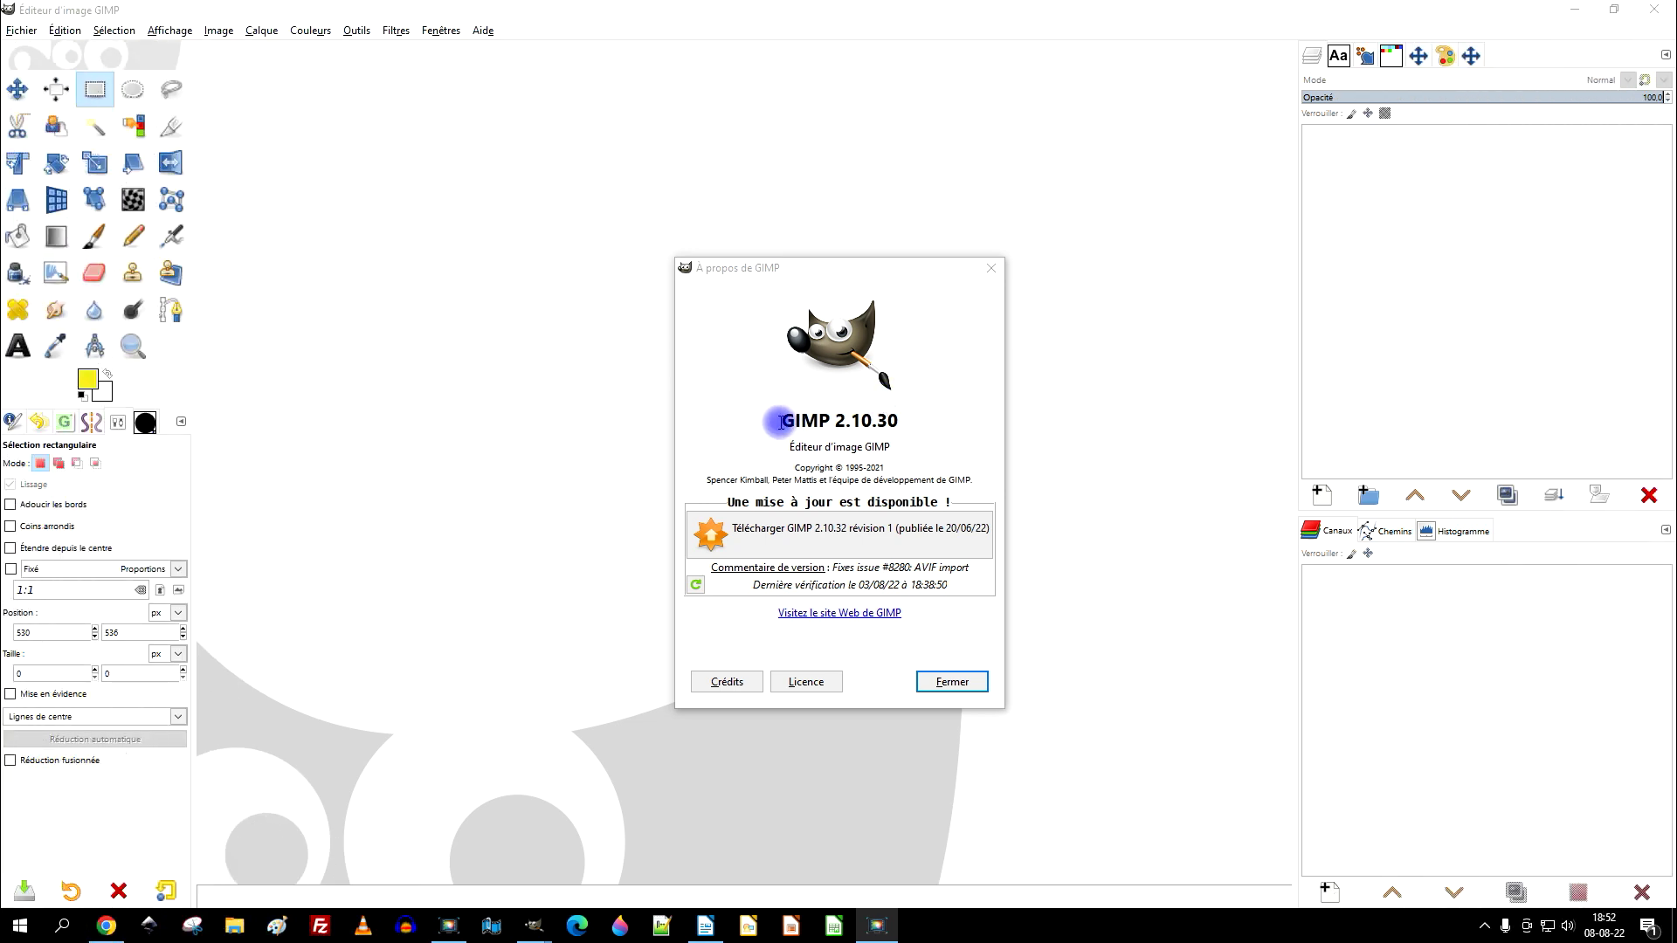
Step: Check the installed GIMP version in the About window and close it
left_click_drag(780, 418, 922, 416)
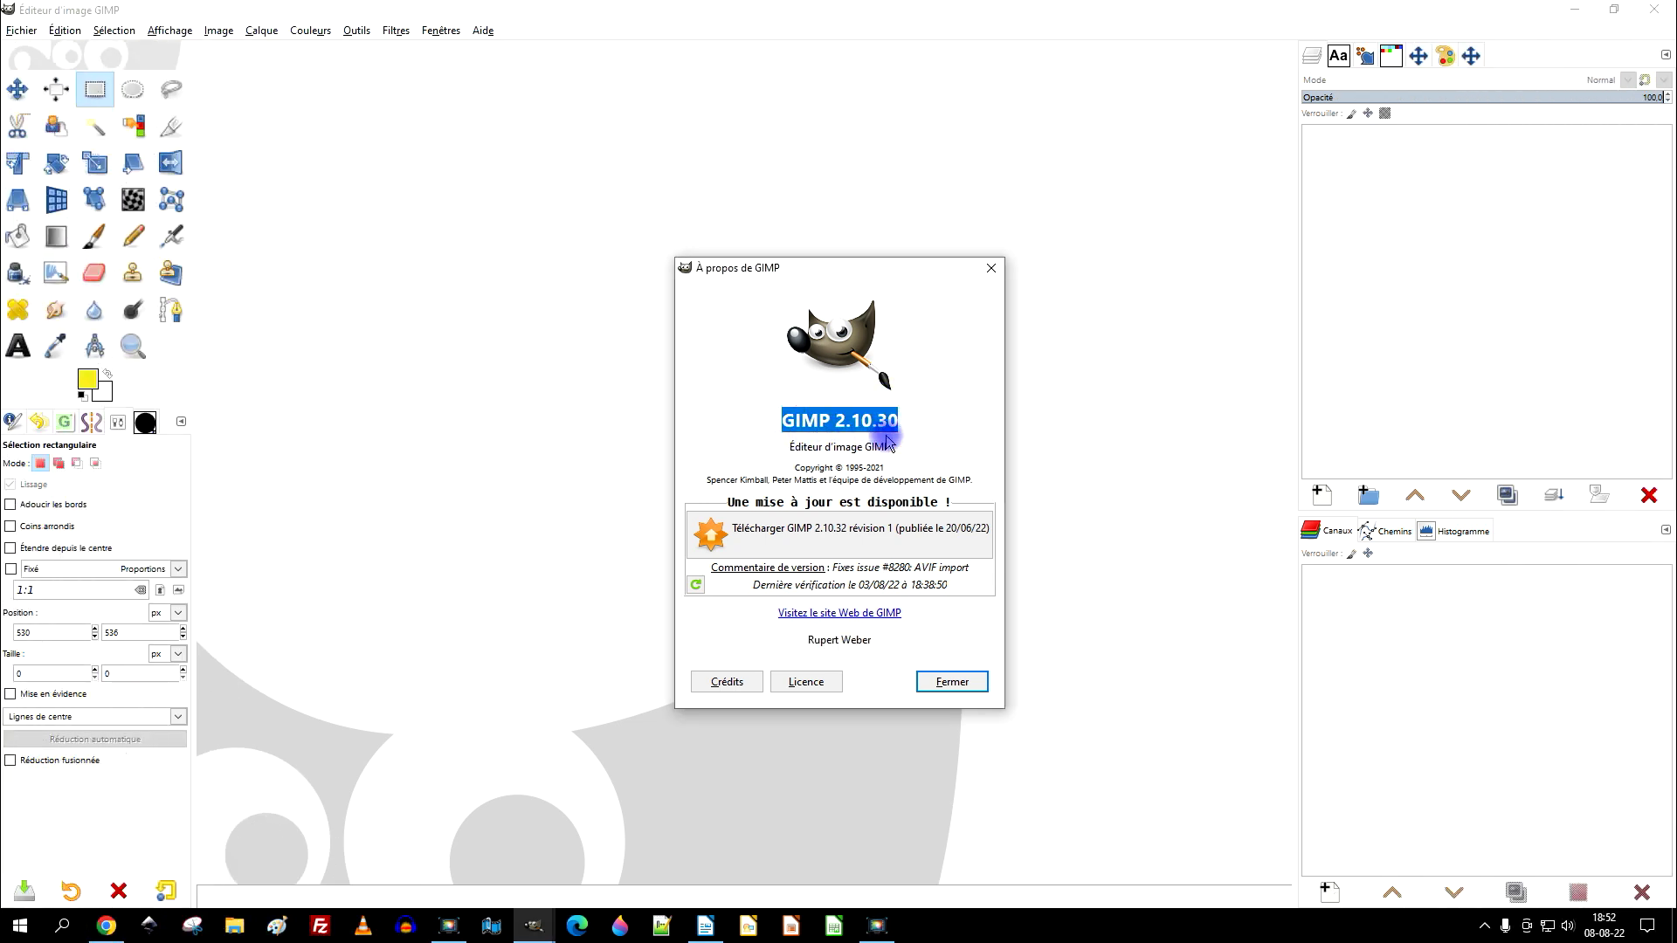
left_click(992, 269)
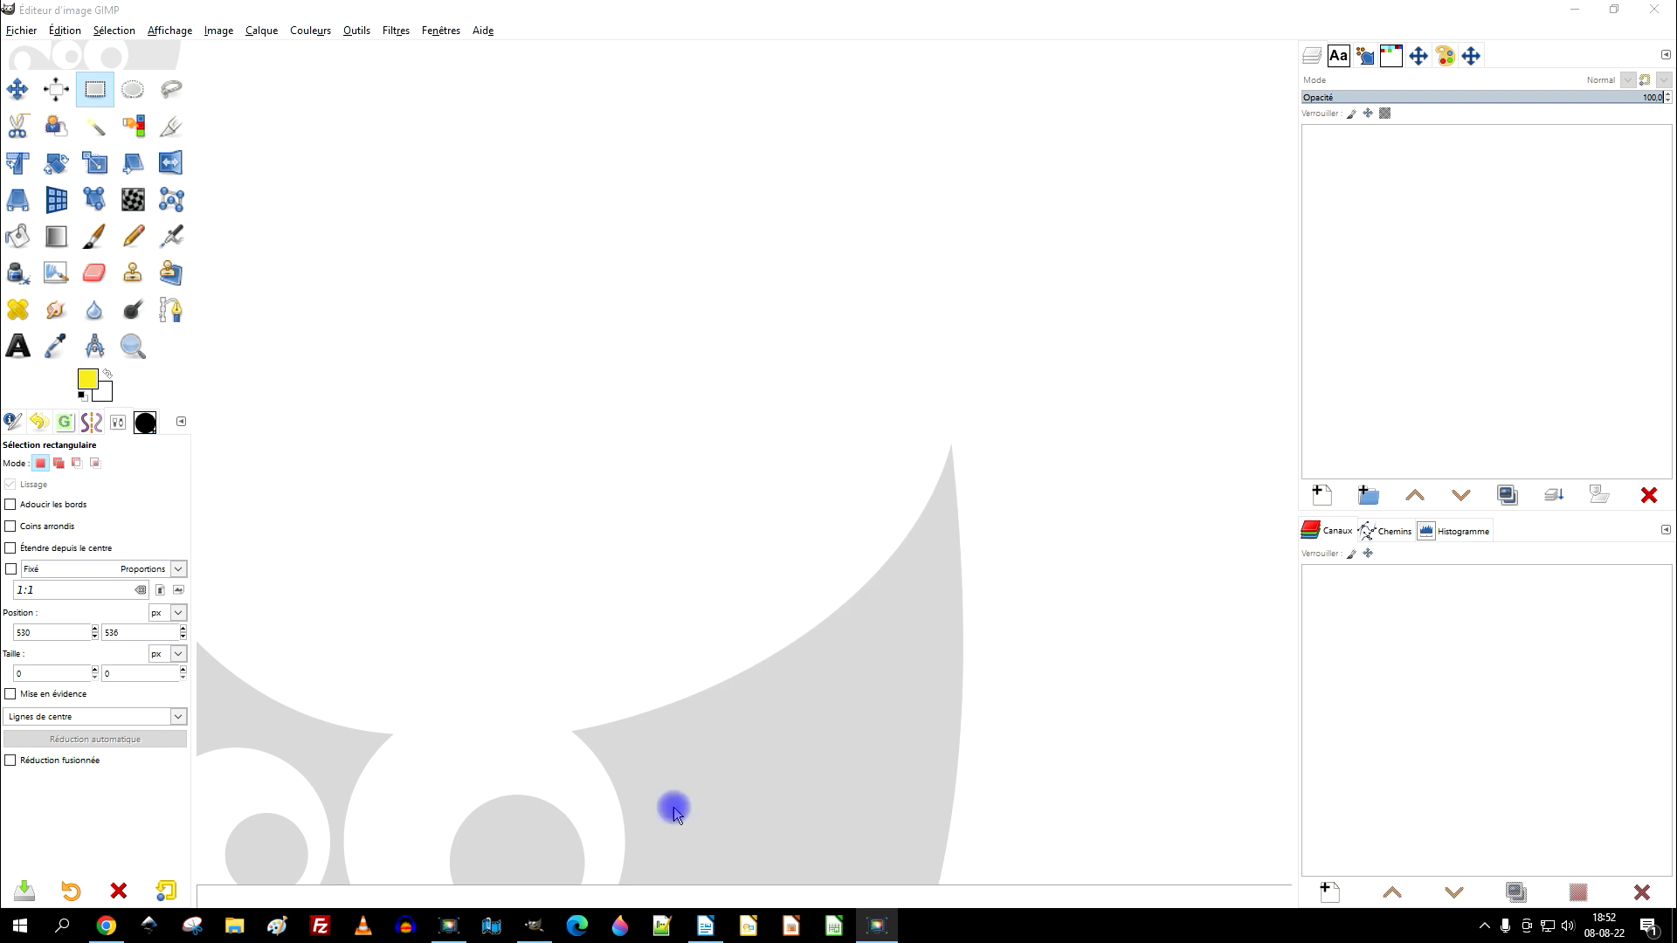
left_click(532, 933)
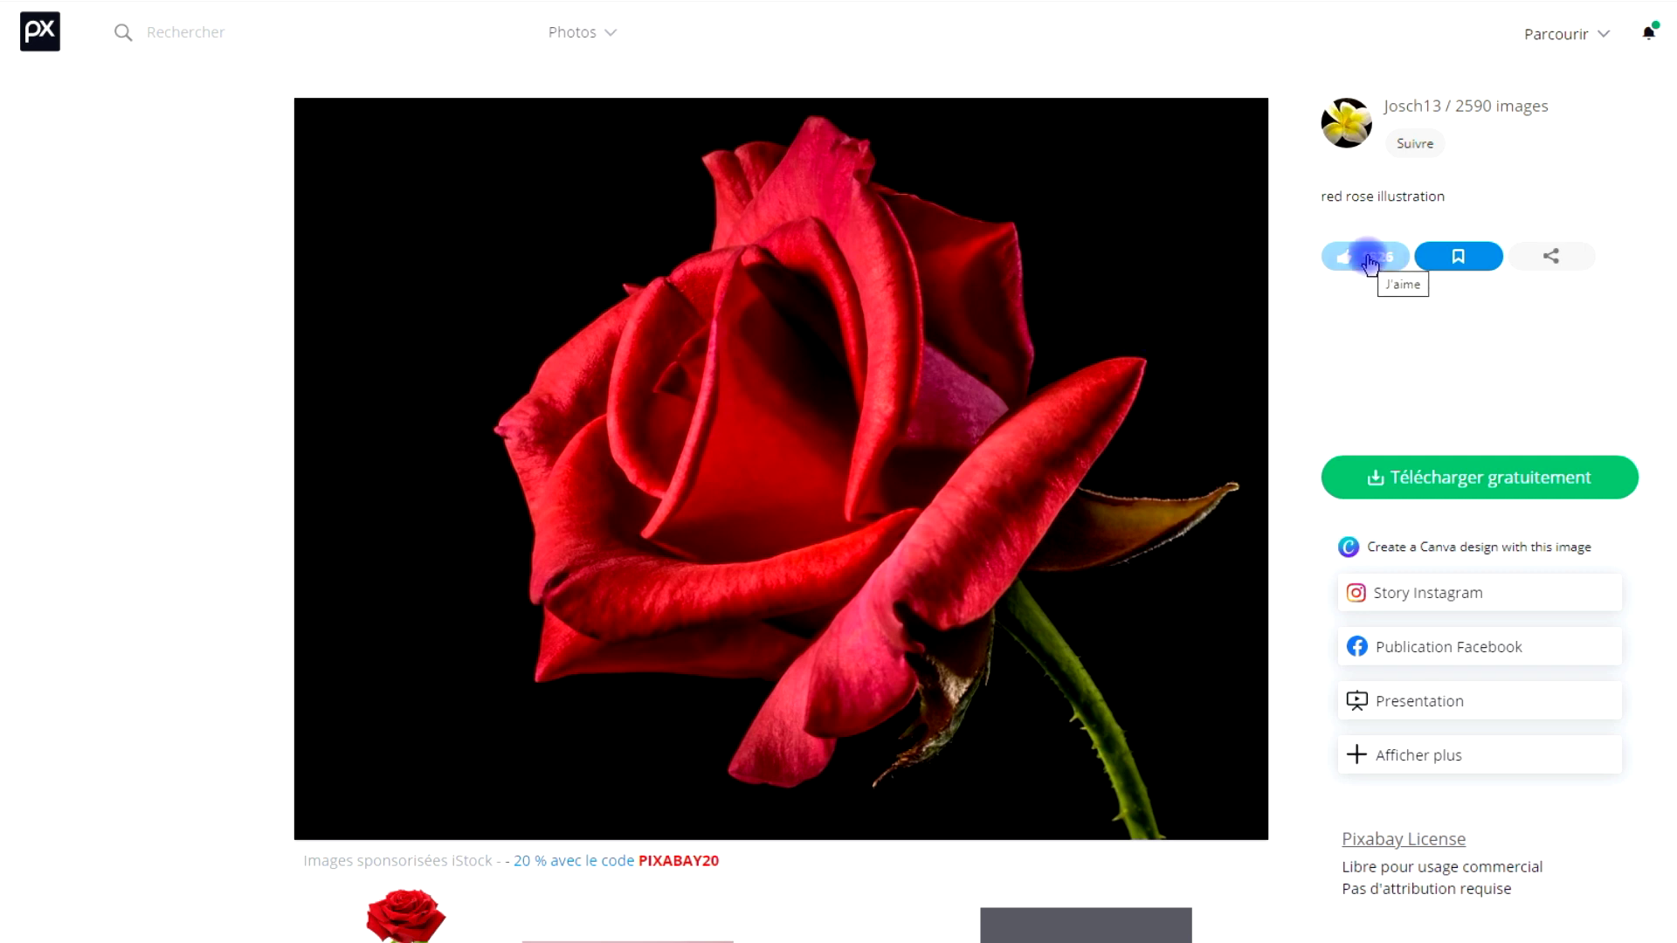
Step: Open the 1920×1486 JPG version of the Pixabay red rose photo and copy the image to the clipboard
left_click(1468, 477)
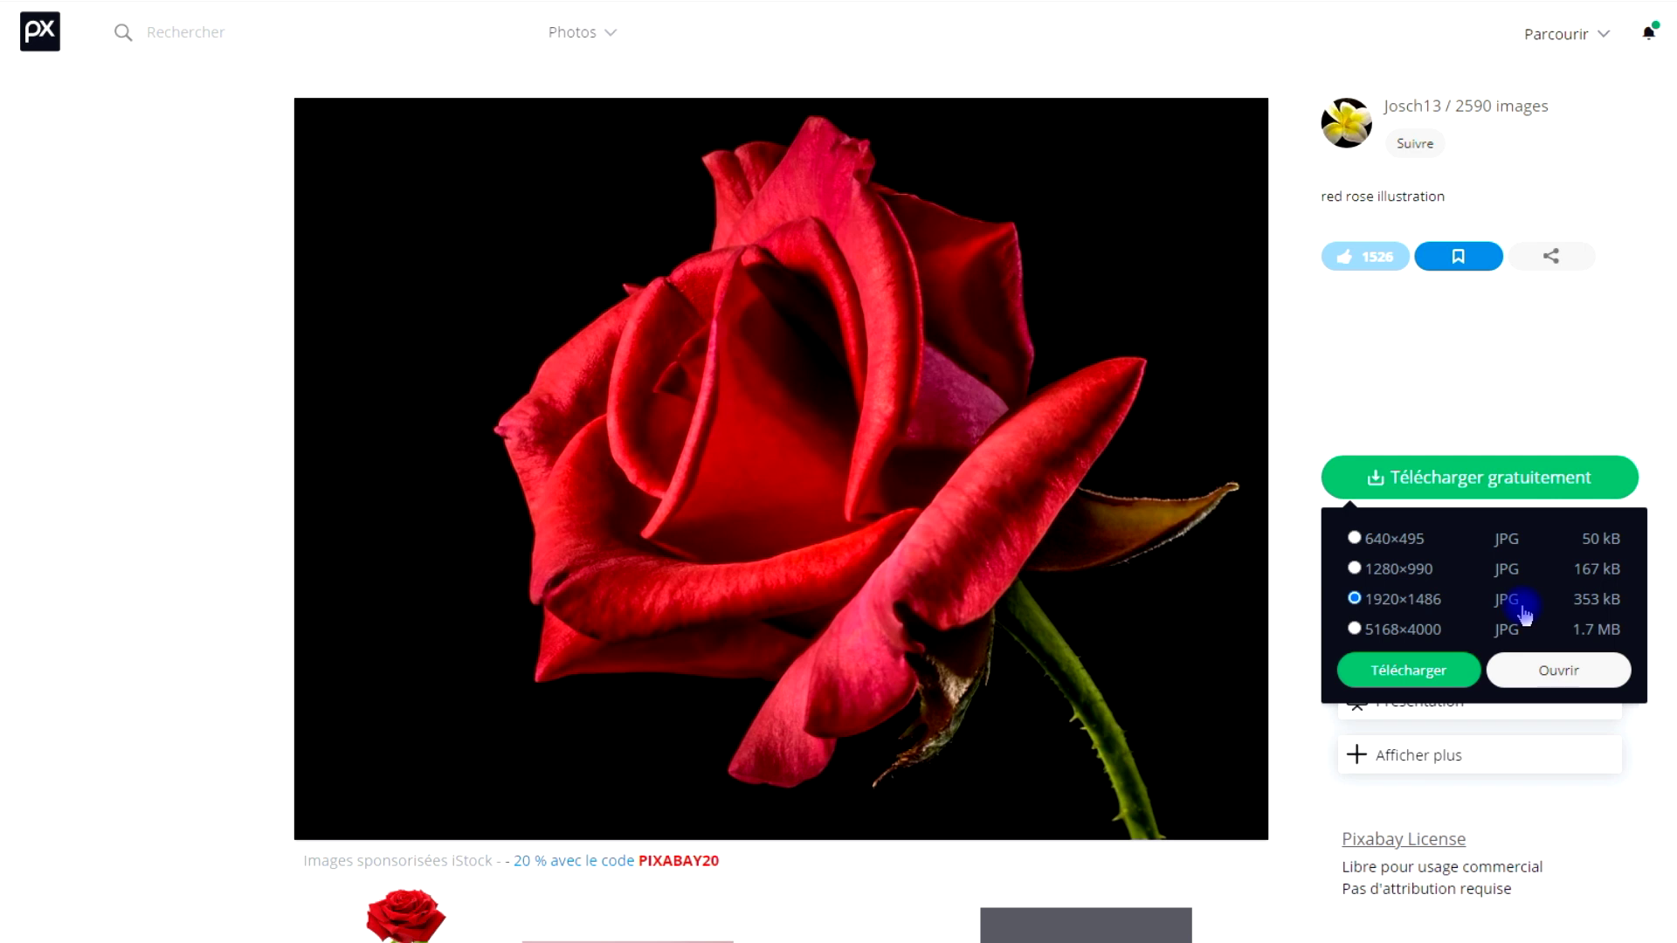
left_click(1406, 674)
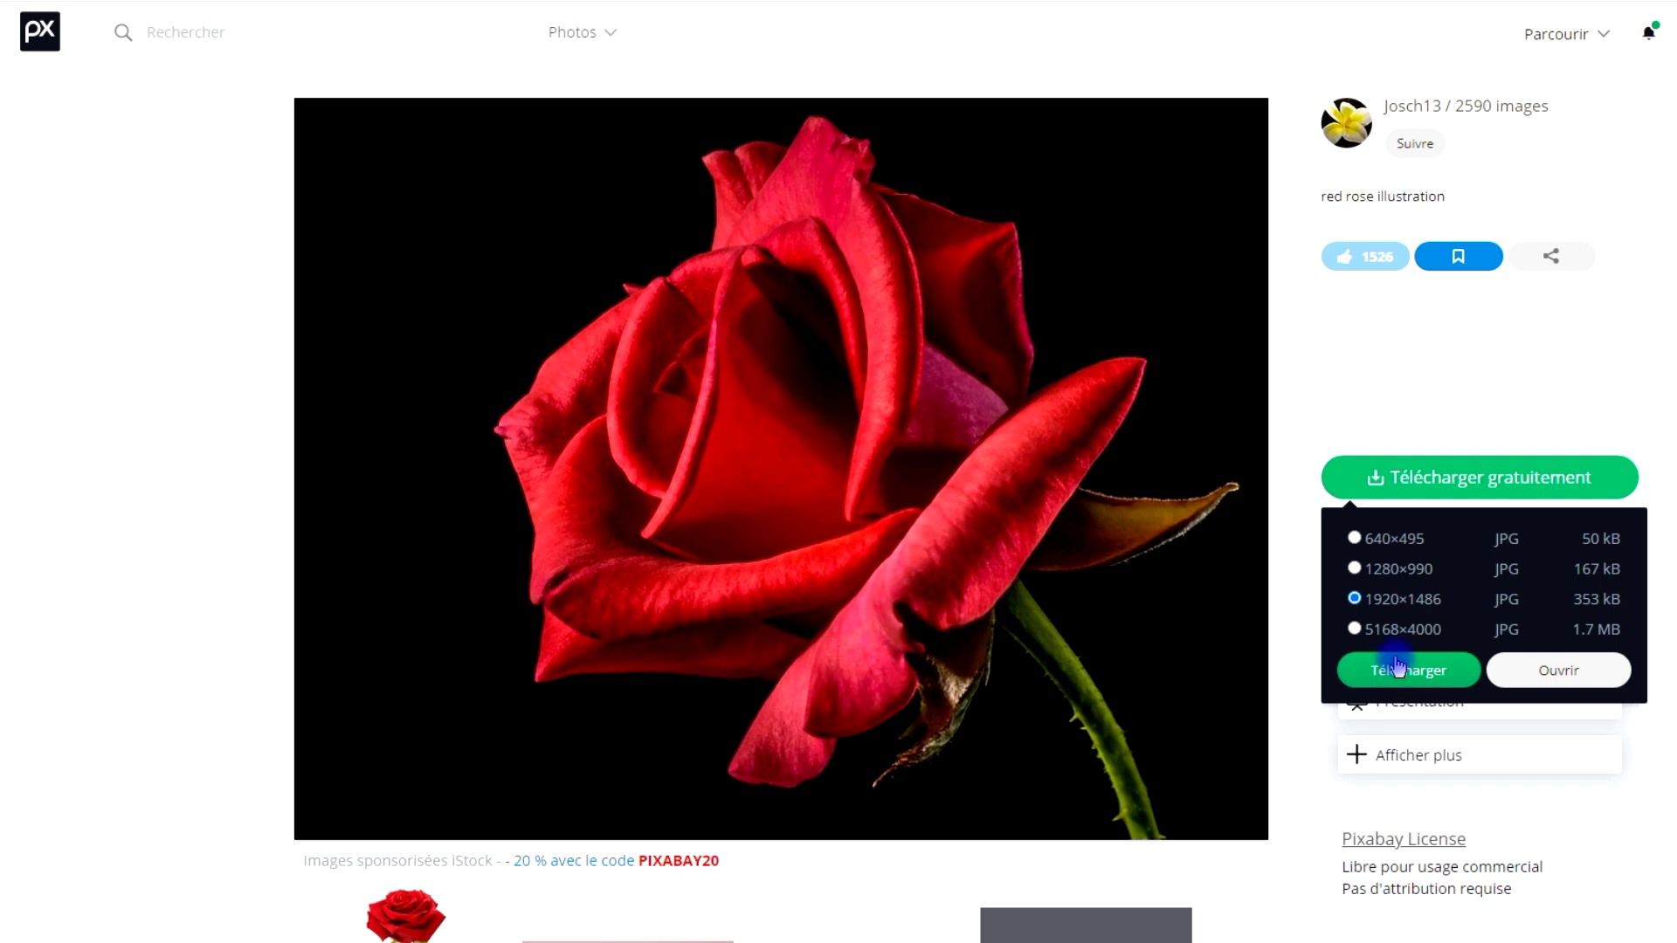
left_click(1551, 671)
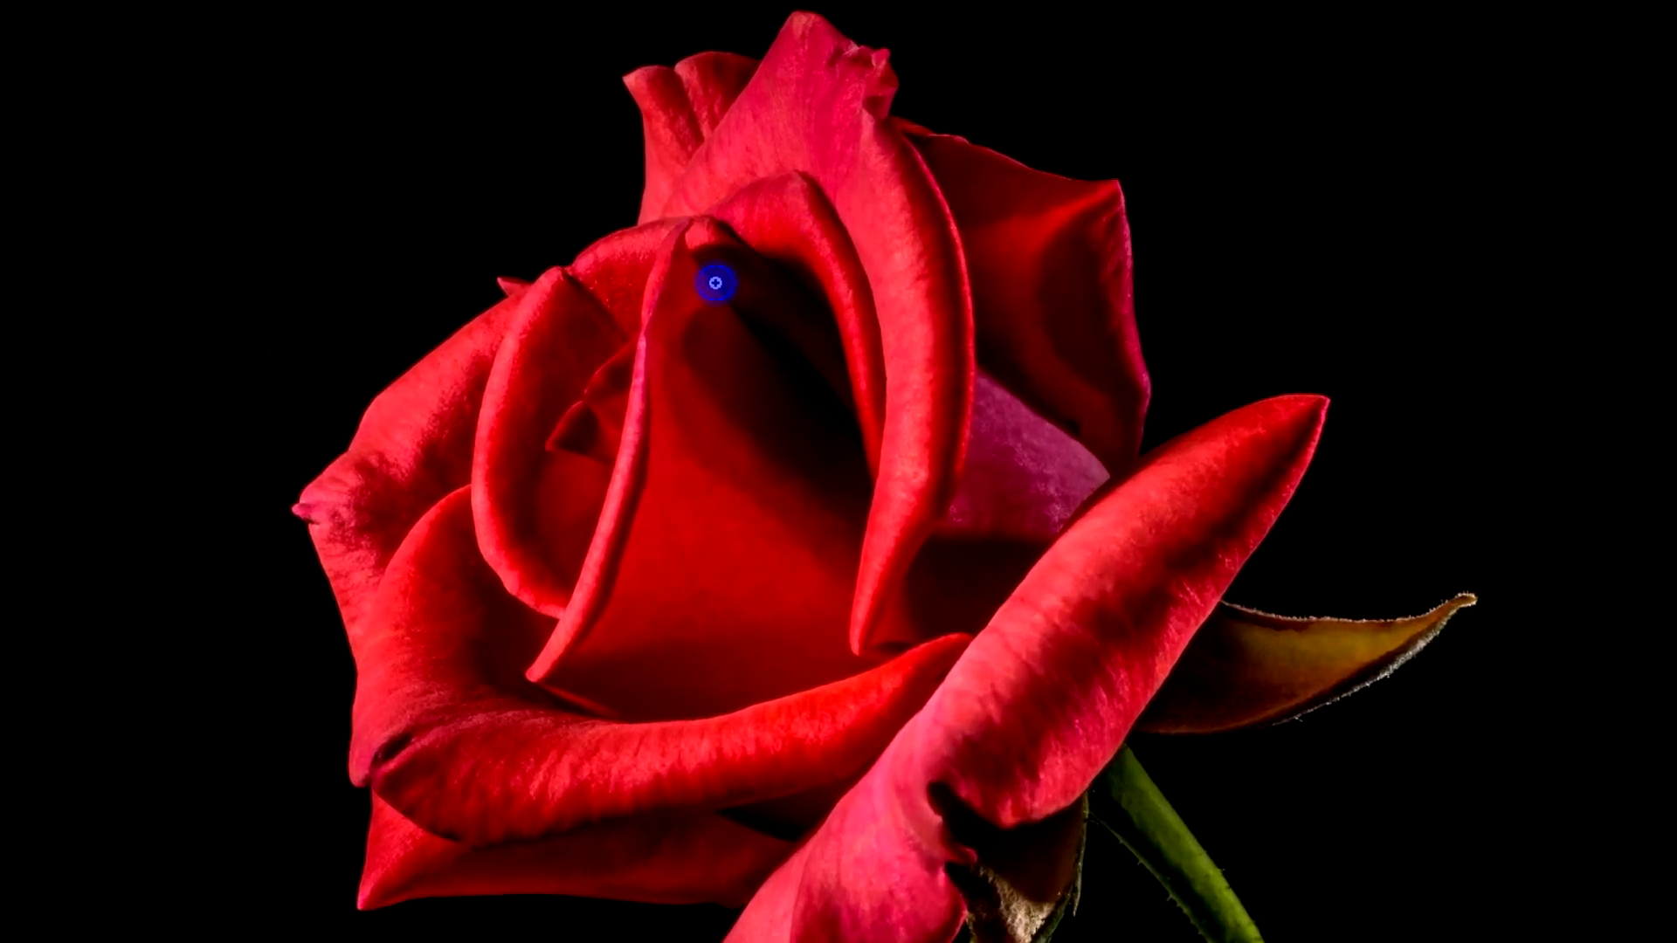
right_click(791, 297)
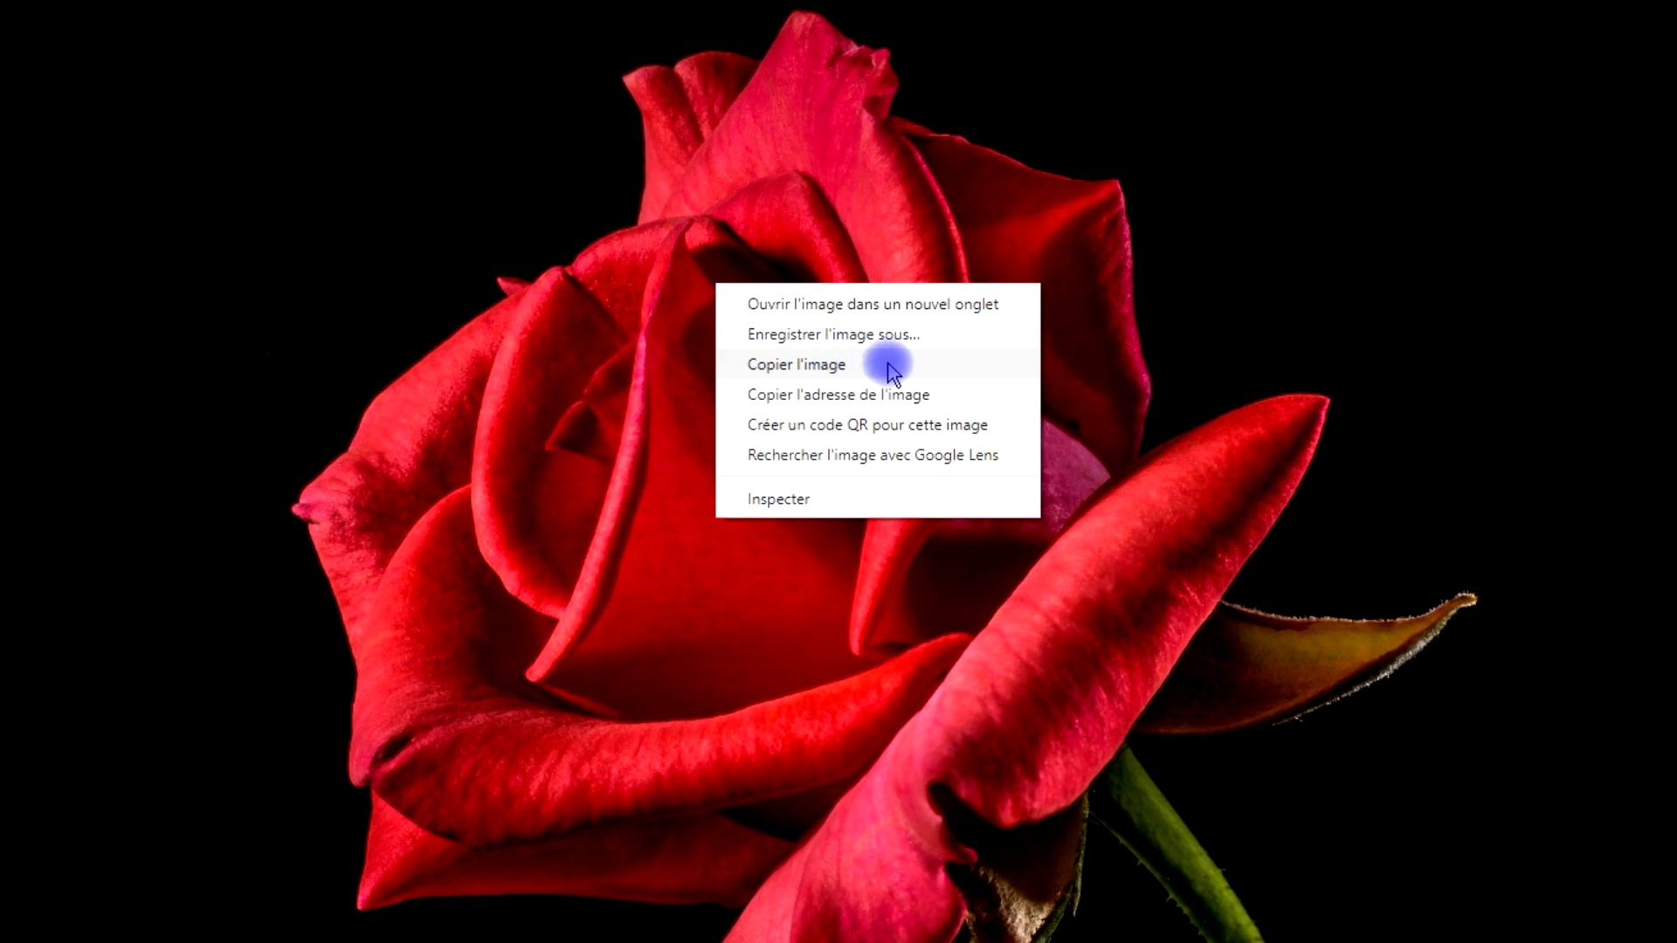
left_click(909, 367)
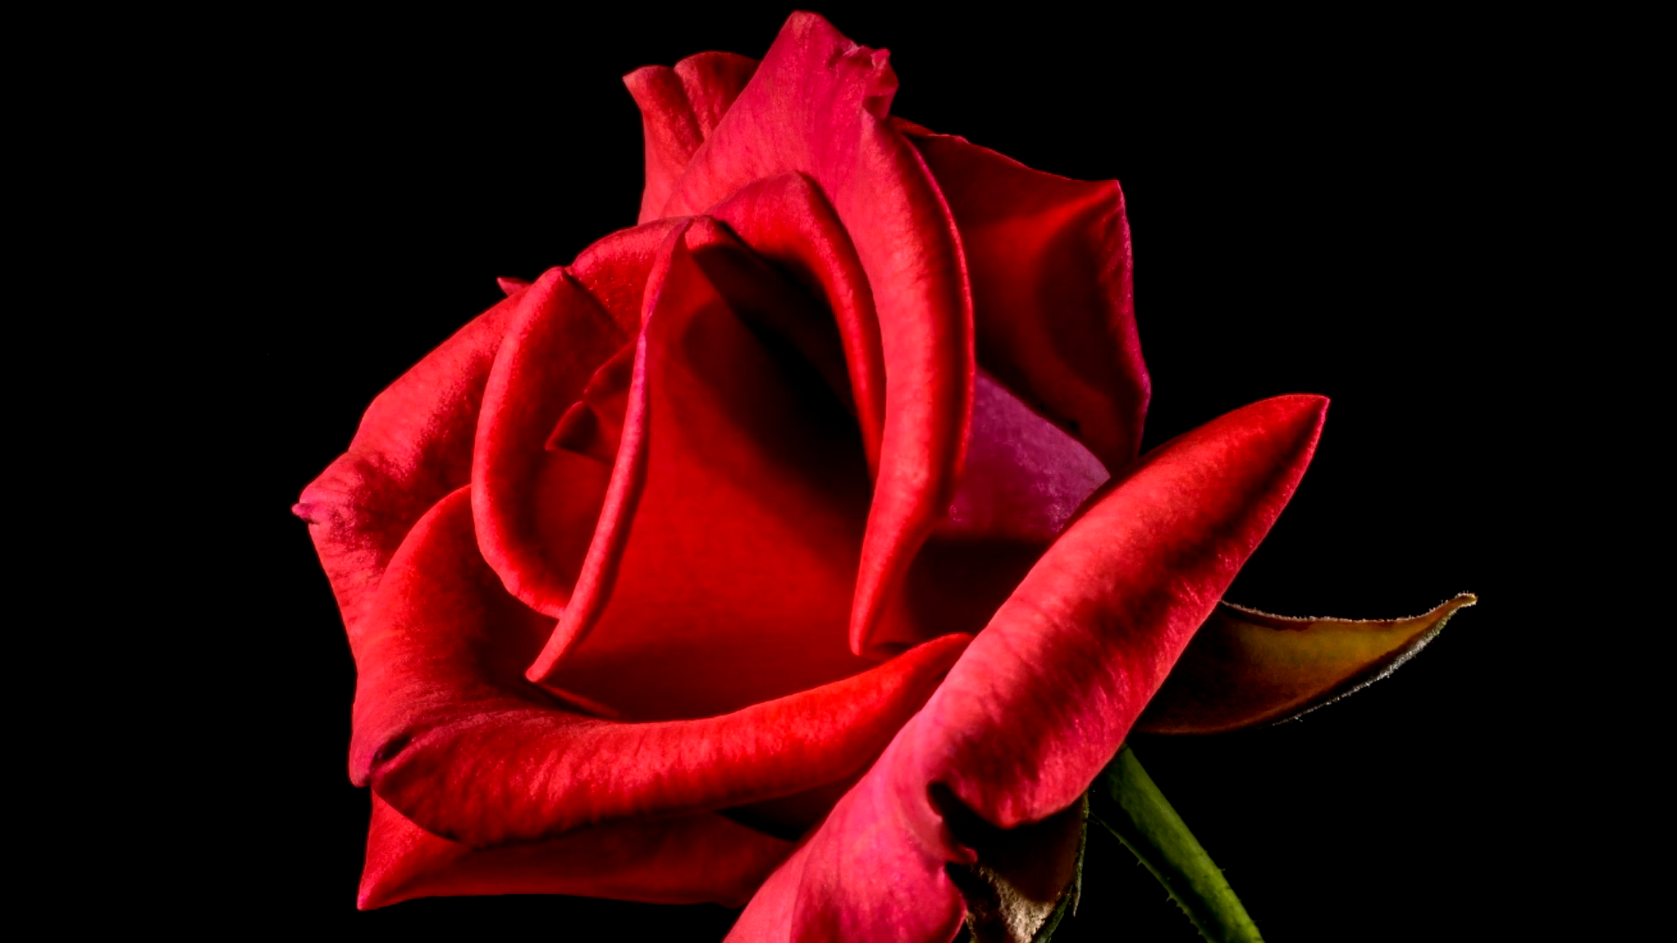
Step: Switch to GIMP, paste the copied rose photo as a new image and rename its layer ROSE
left_click(522, 933)
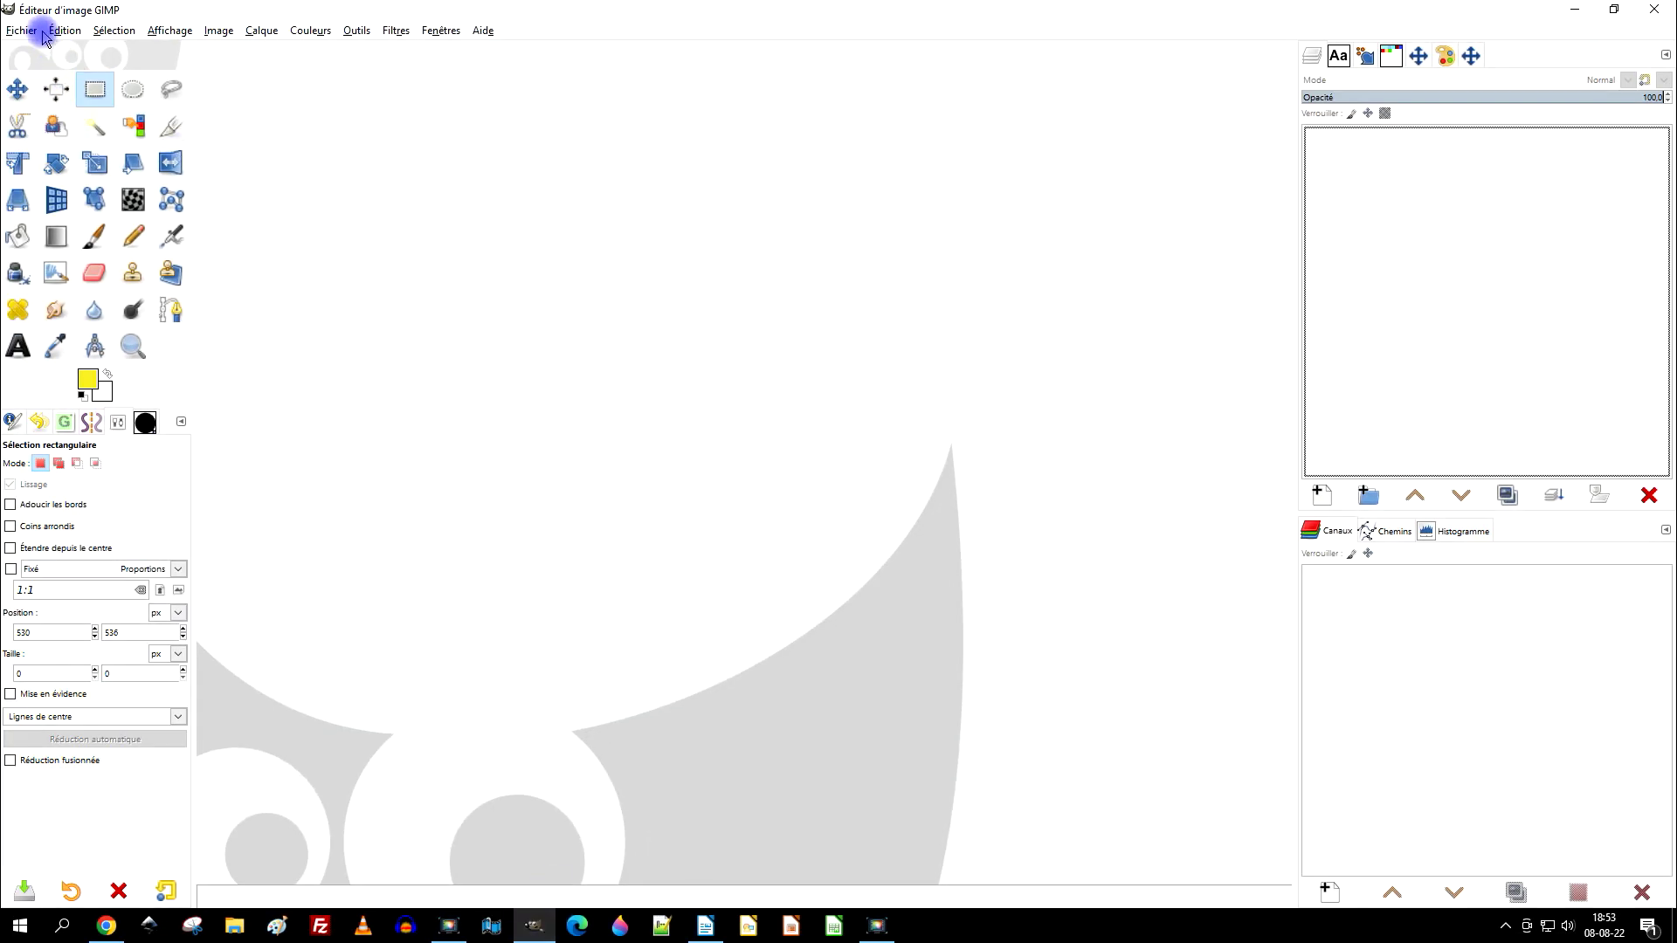
left_click(53, 35)
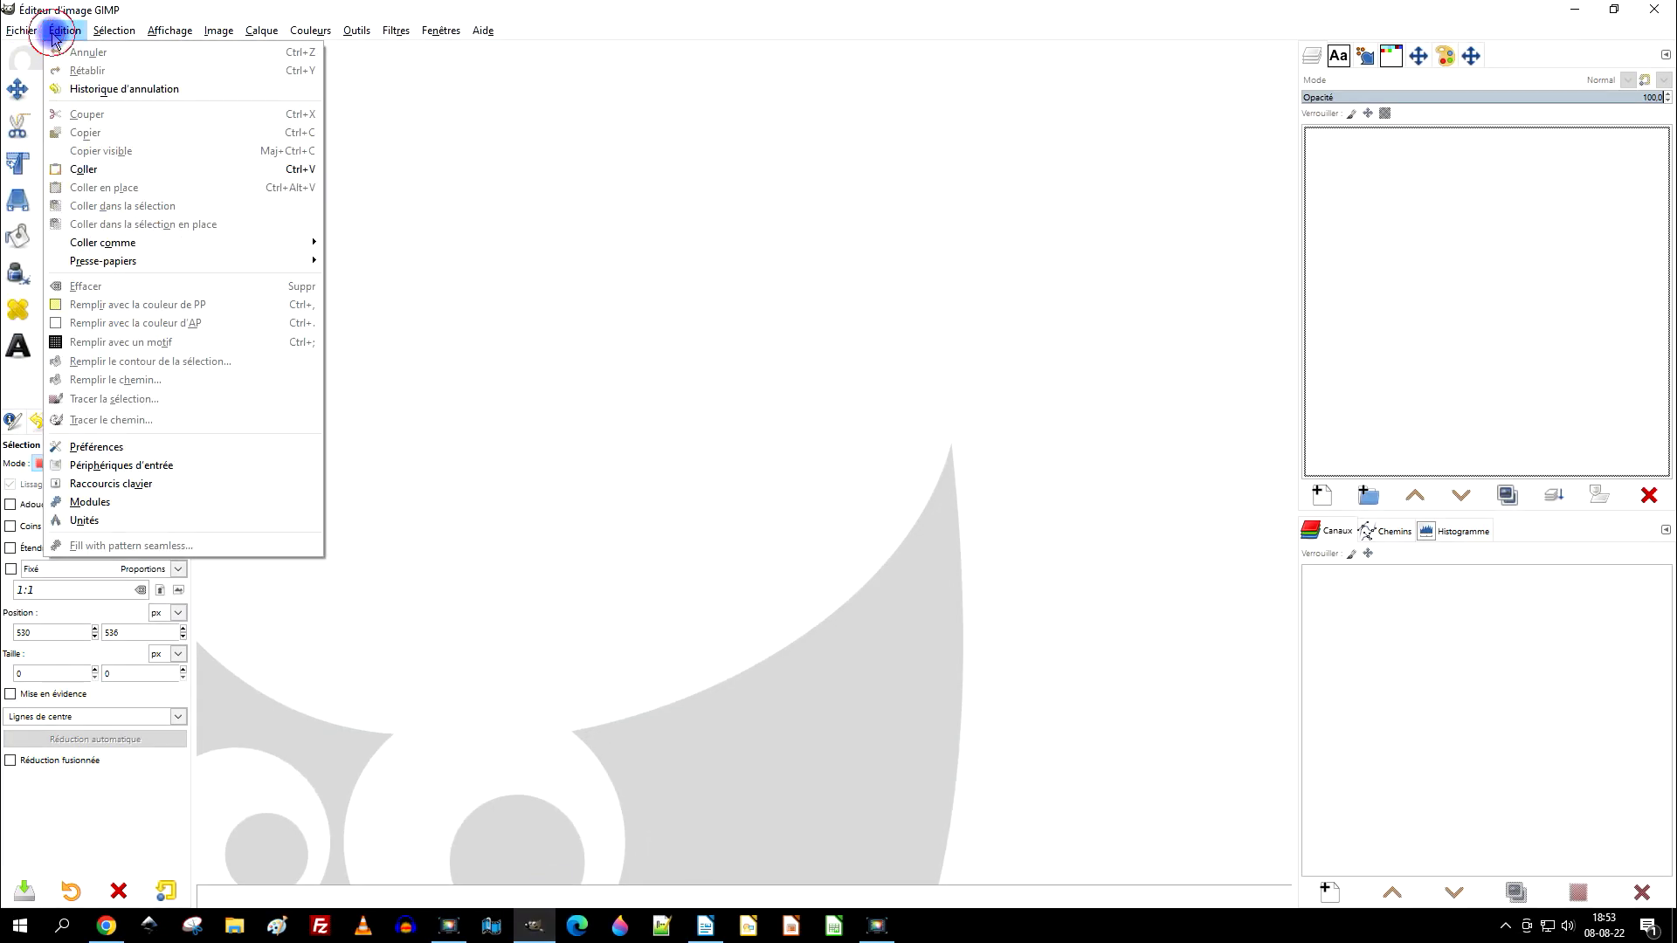
mouse_move(213, 239)
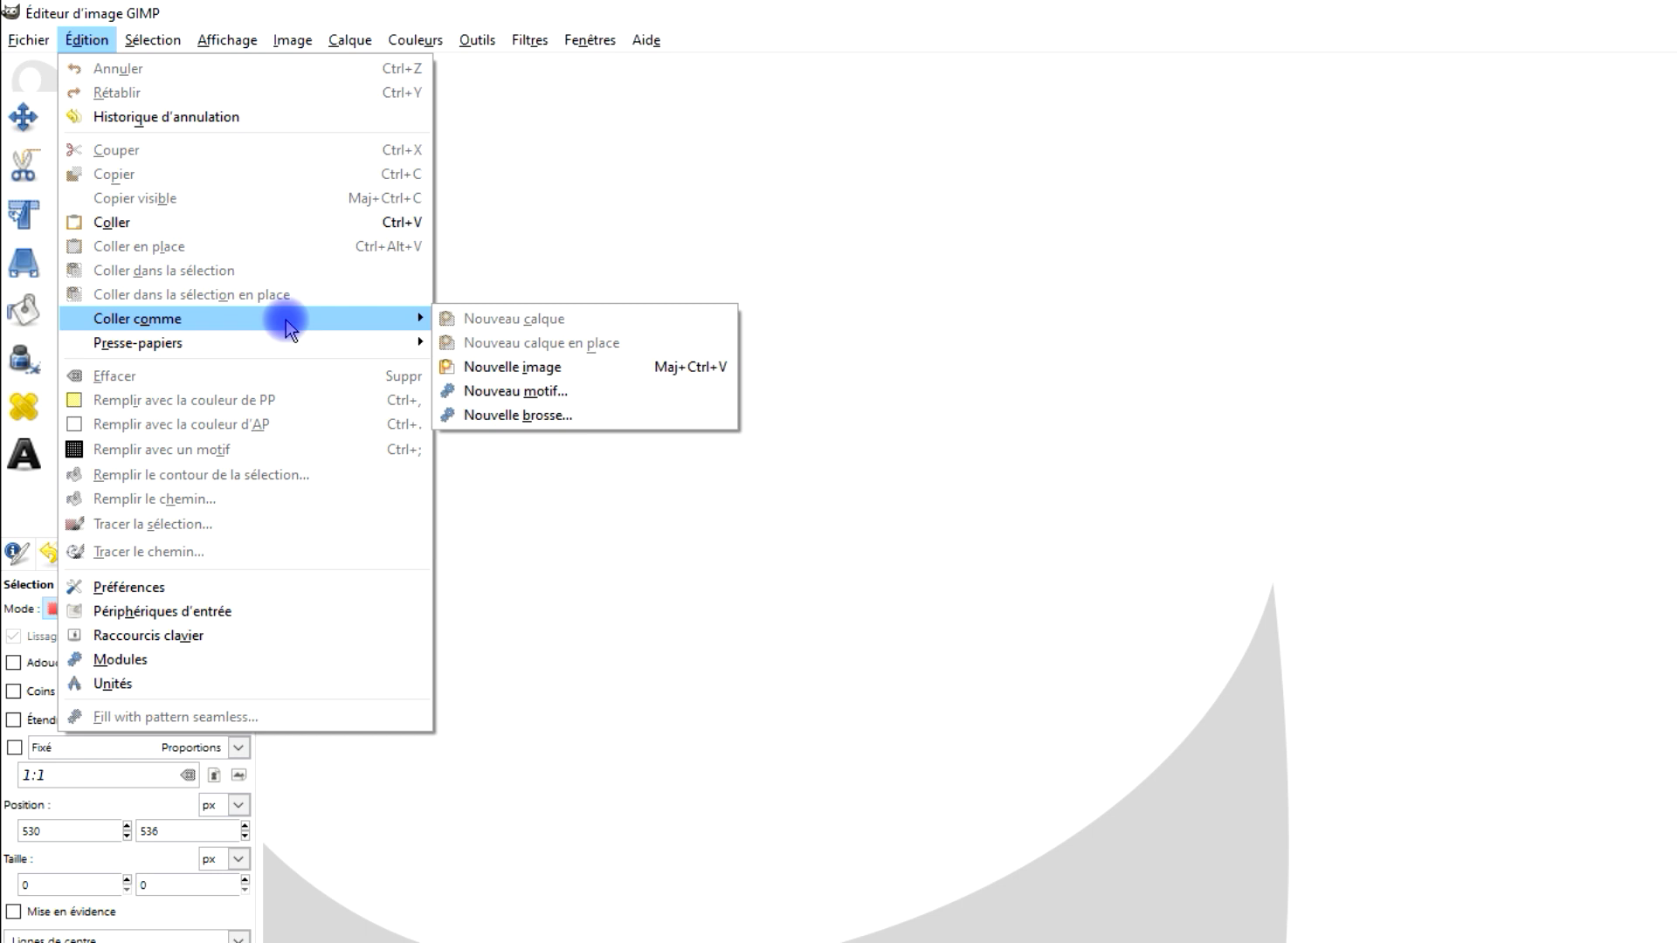
left_click(603, 377)
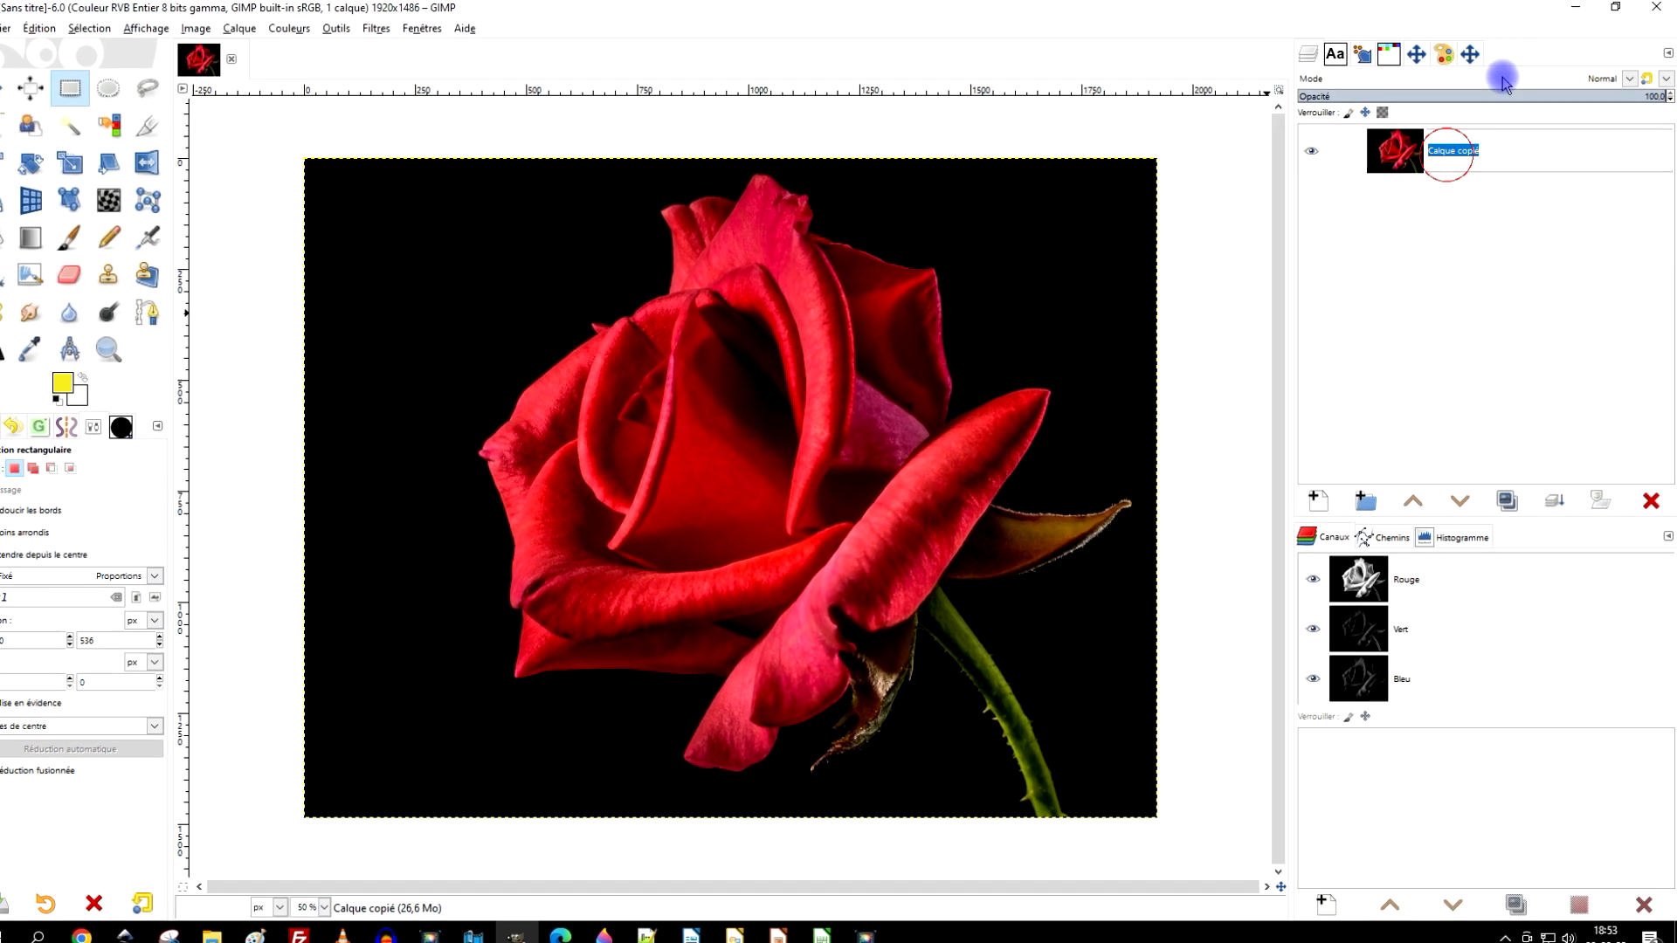
type("ROSE")
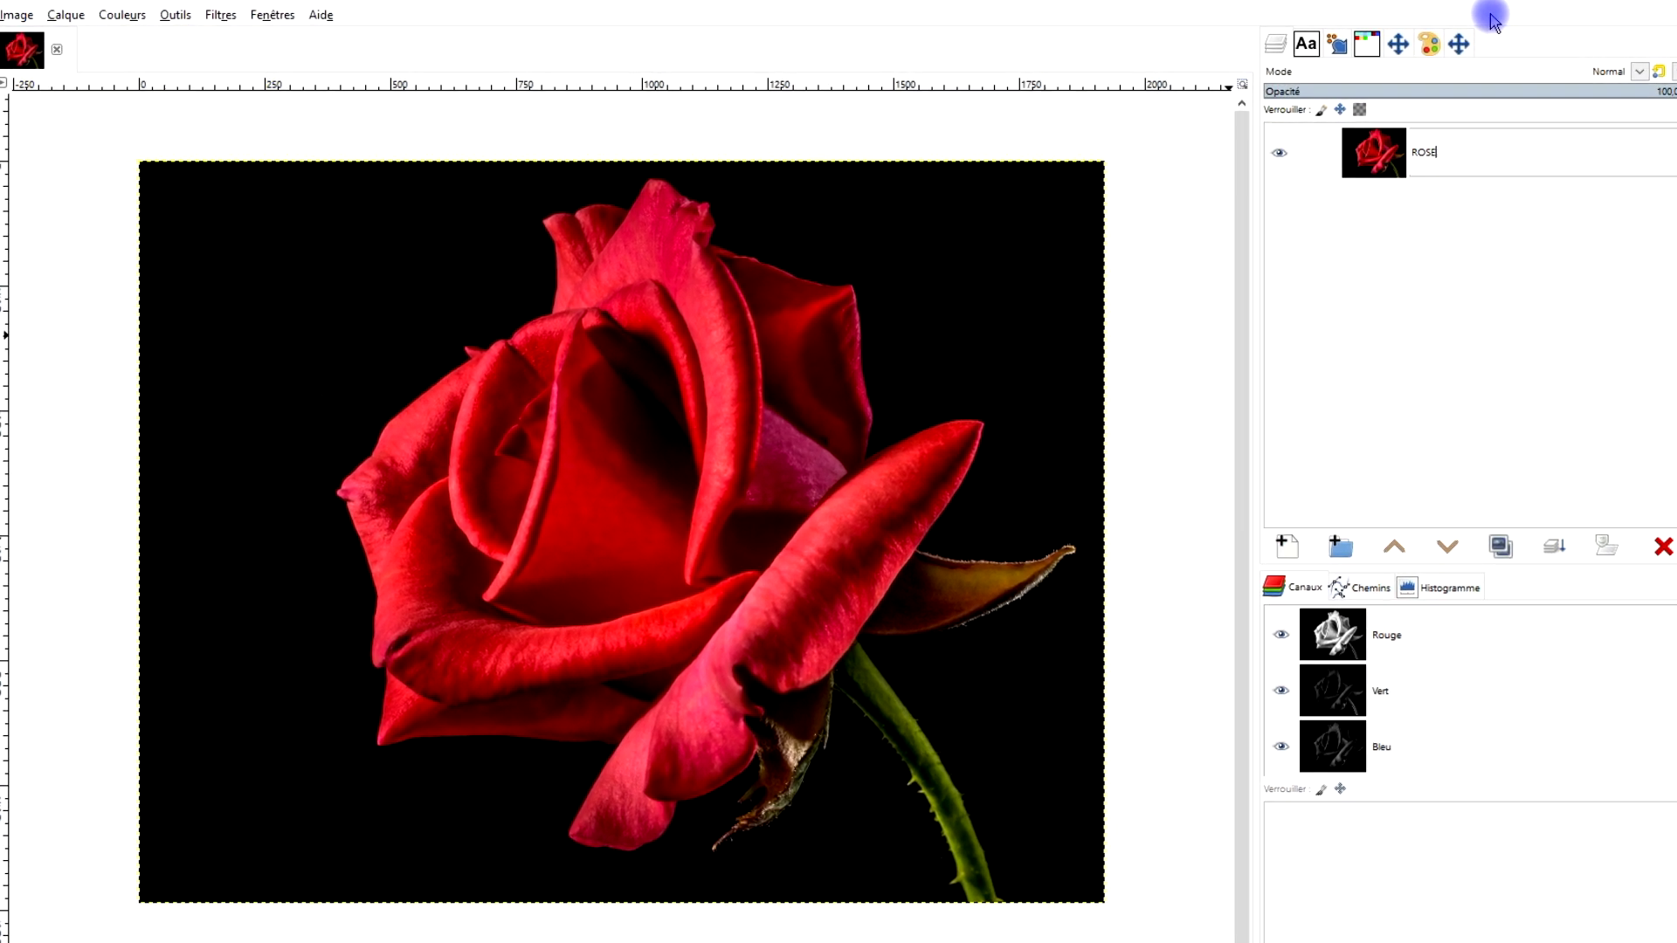
left_click(1381, 169)
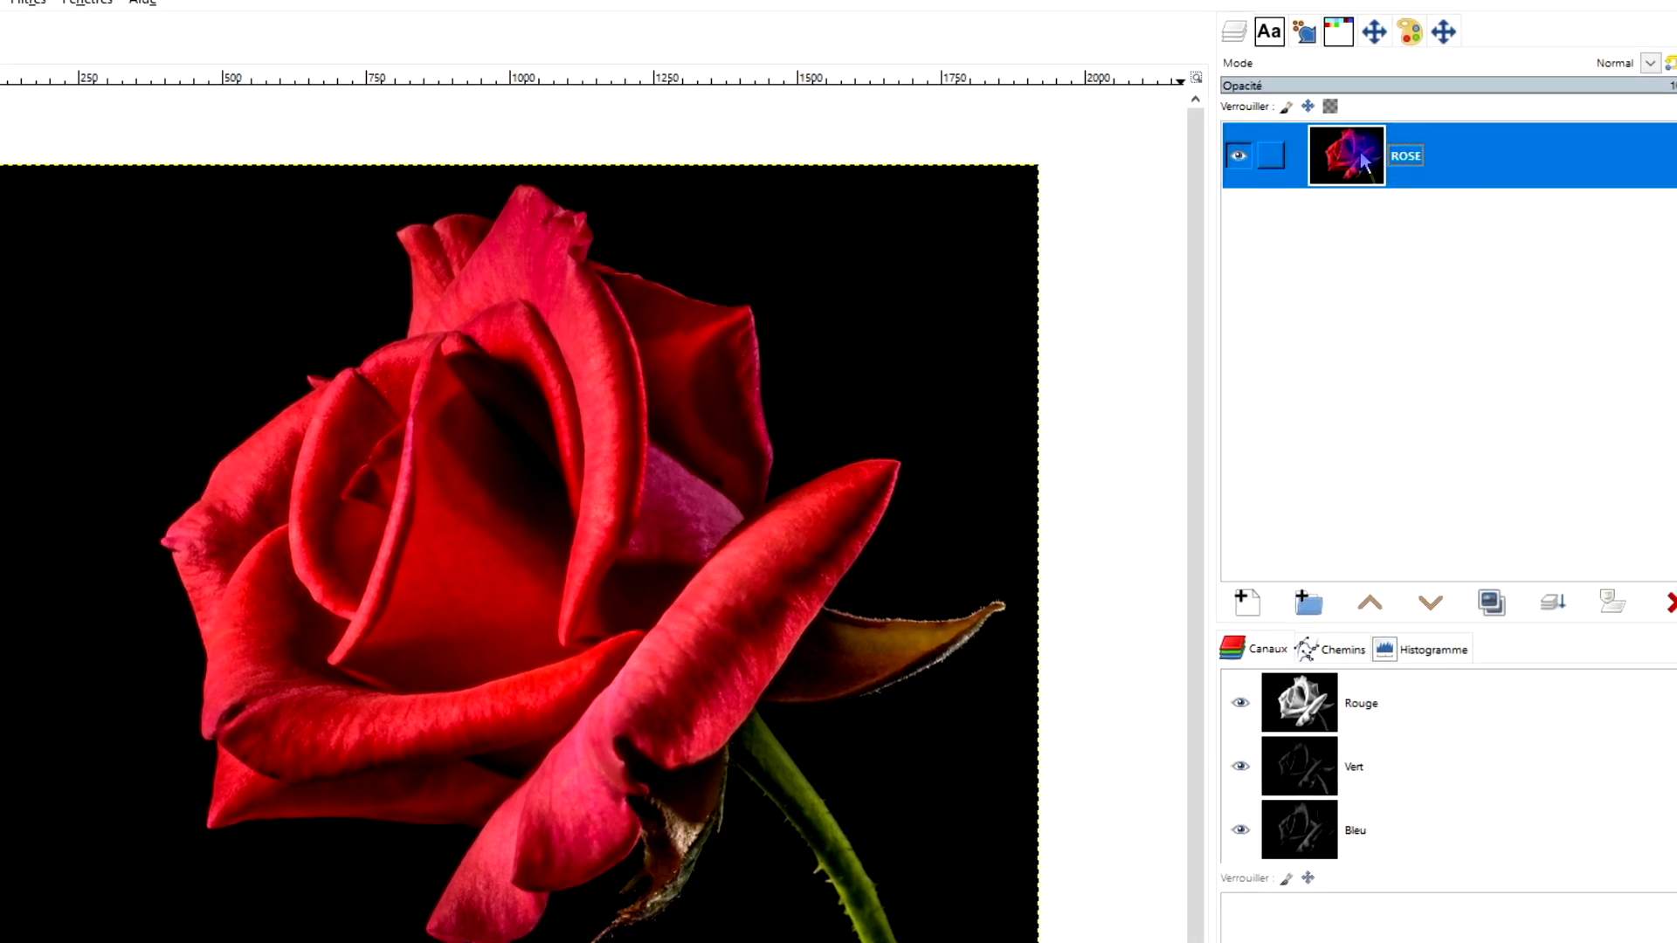
Step: Add an alpha channel to the ROSE layer
right_click(1365, 162)
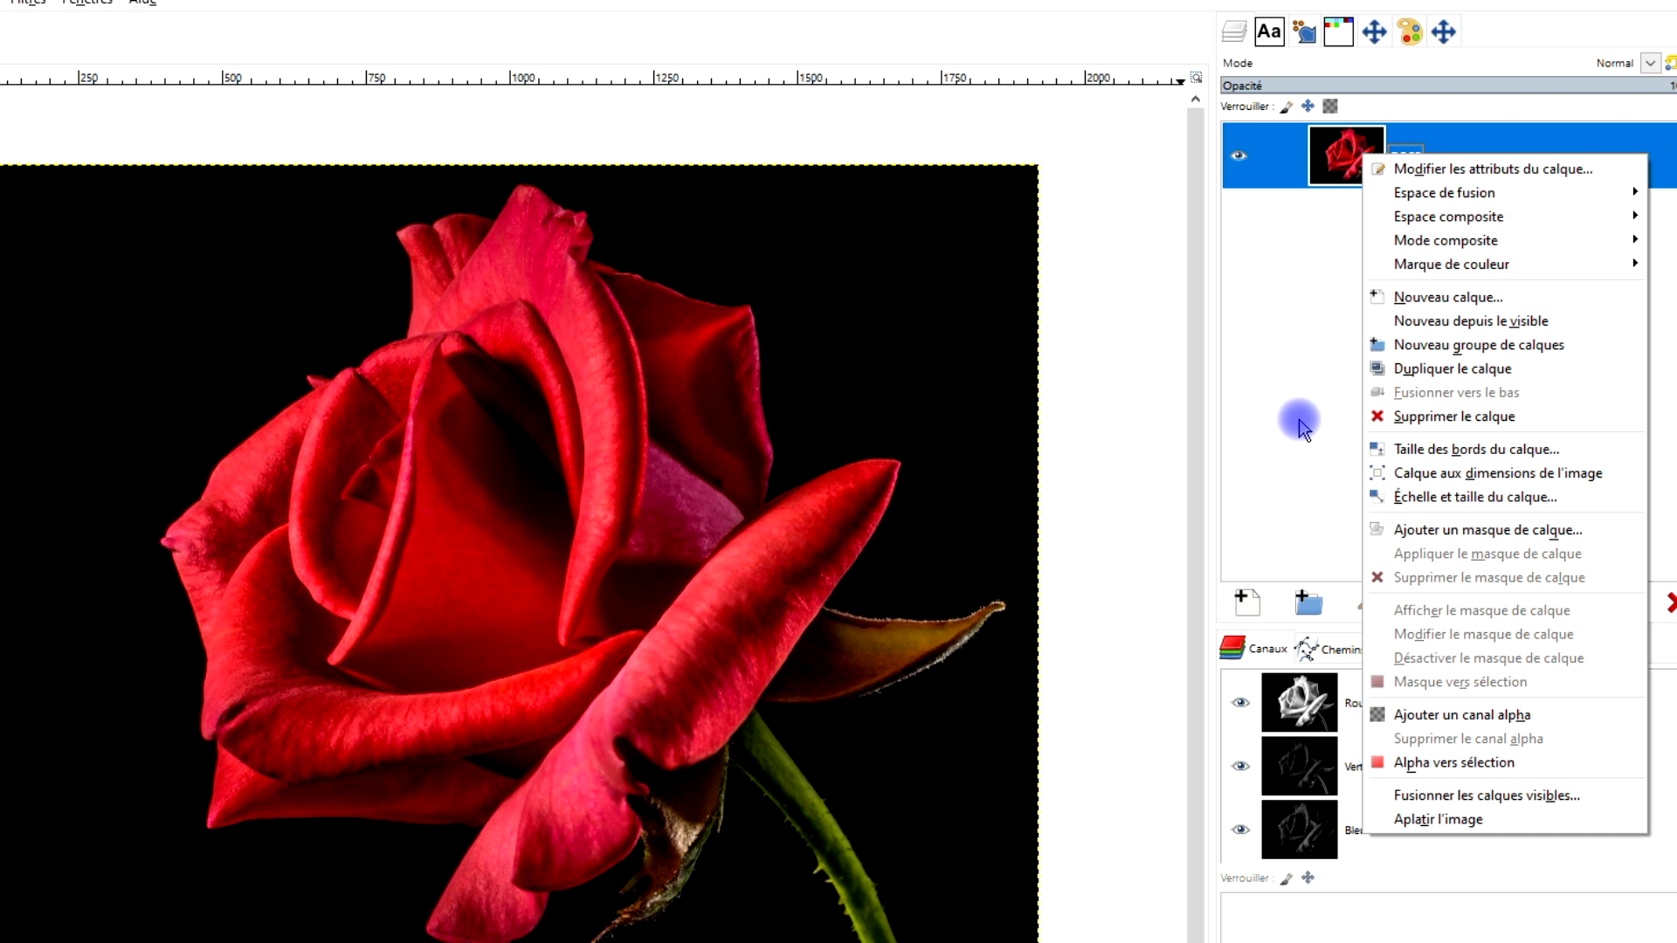
left_click(1317, 597)
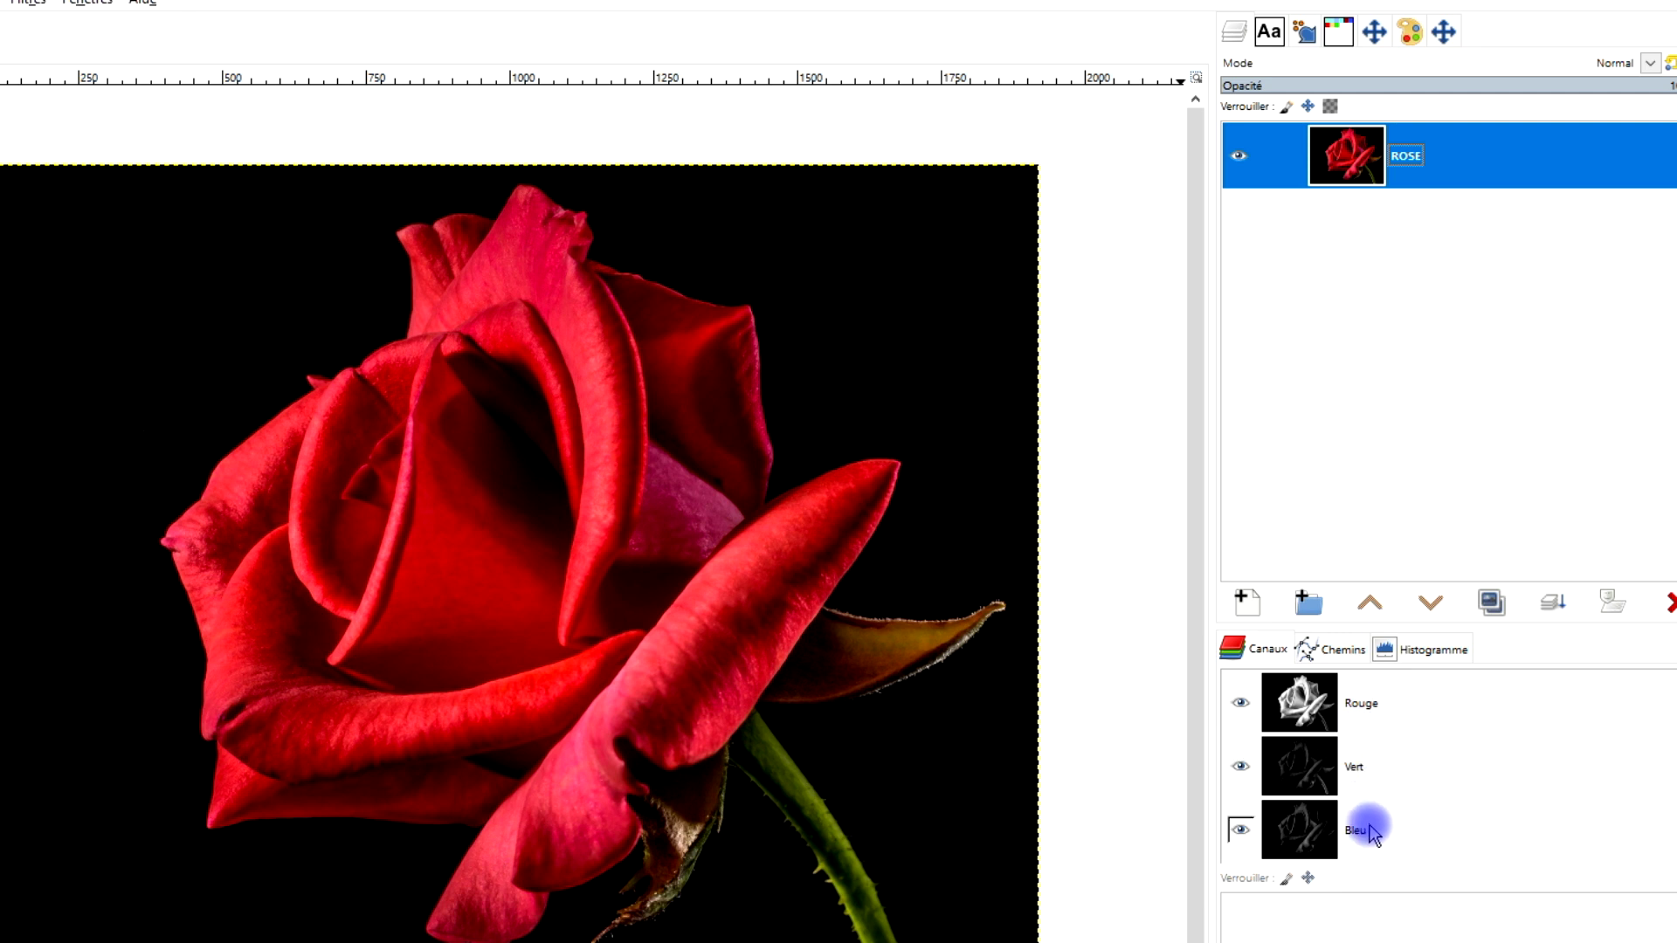
right_click(1342, 158)
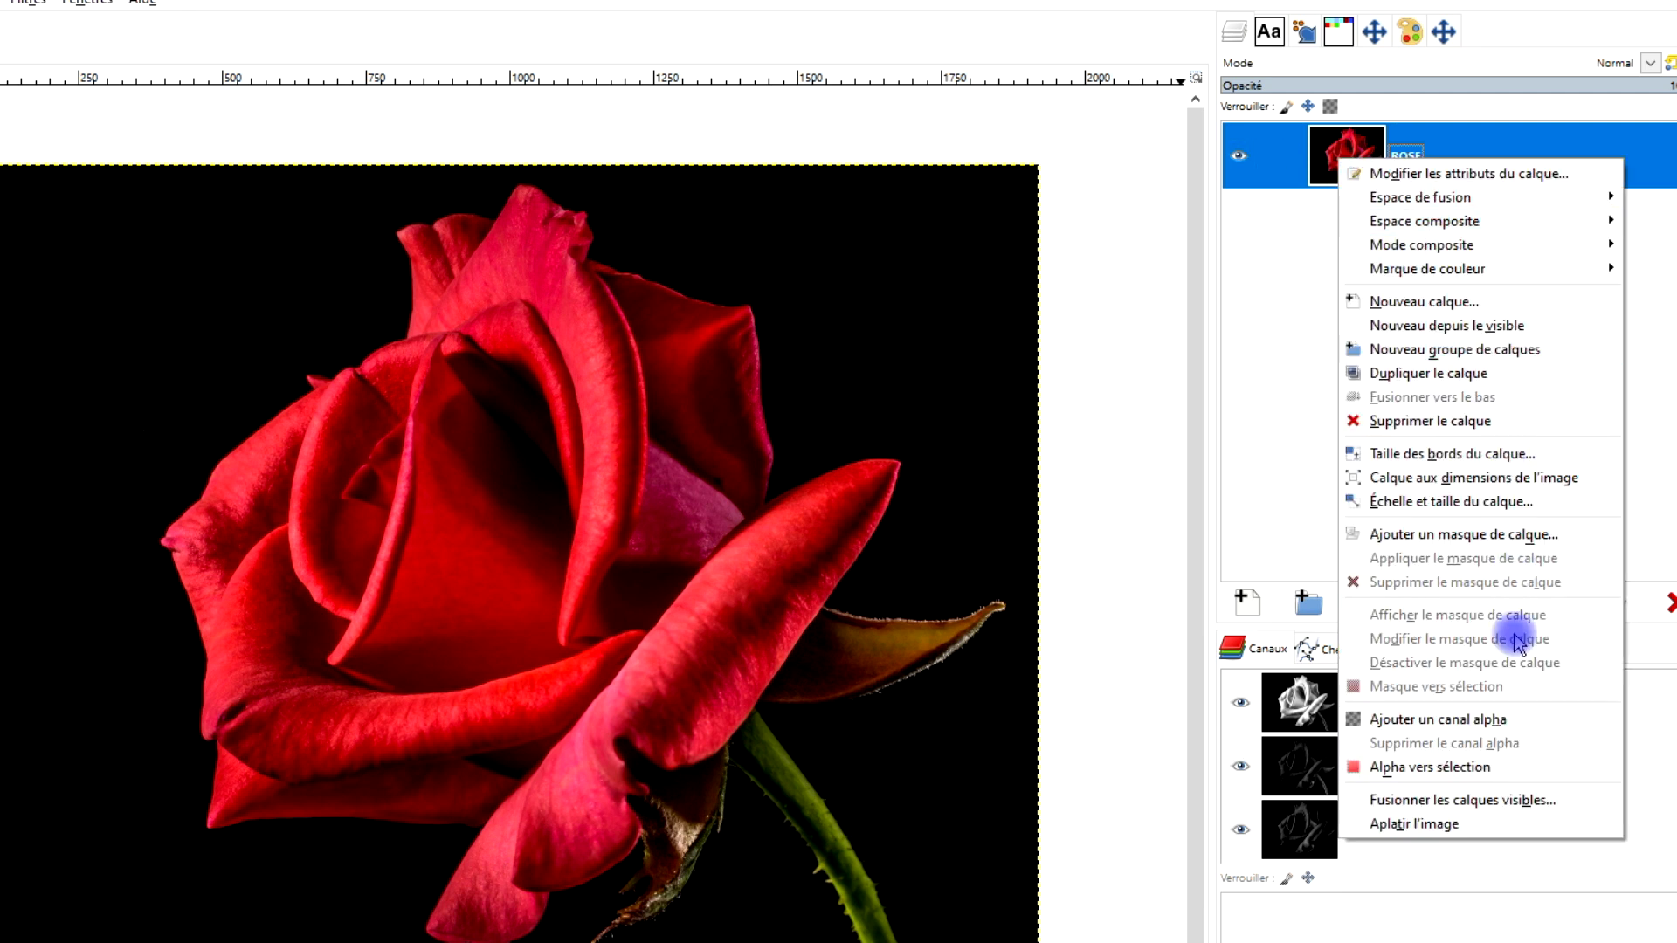
left_click(1390, 720)
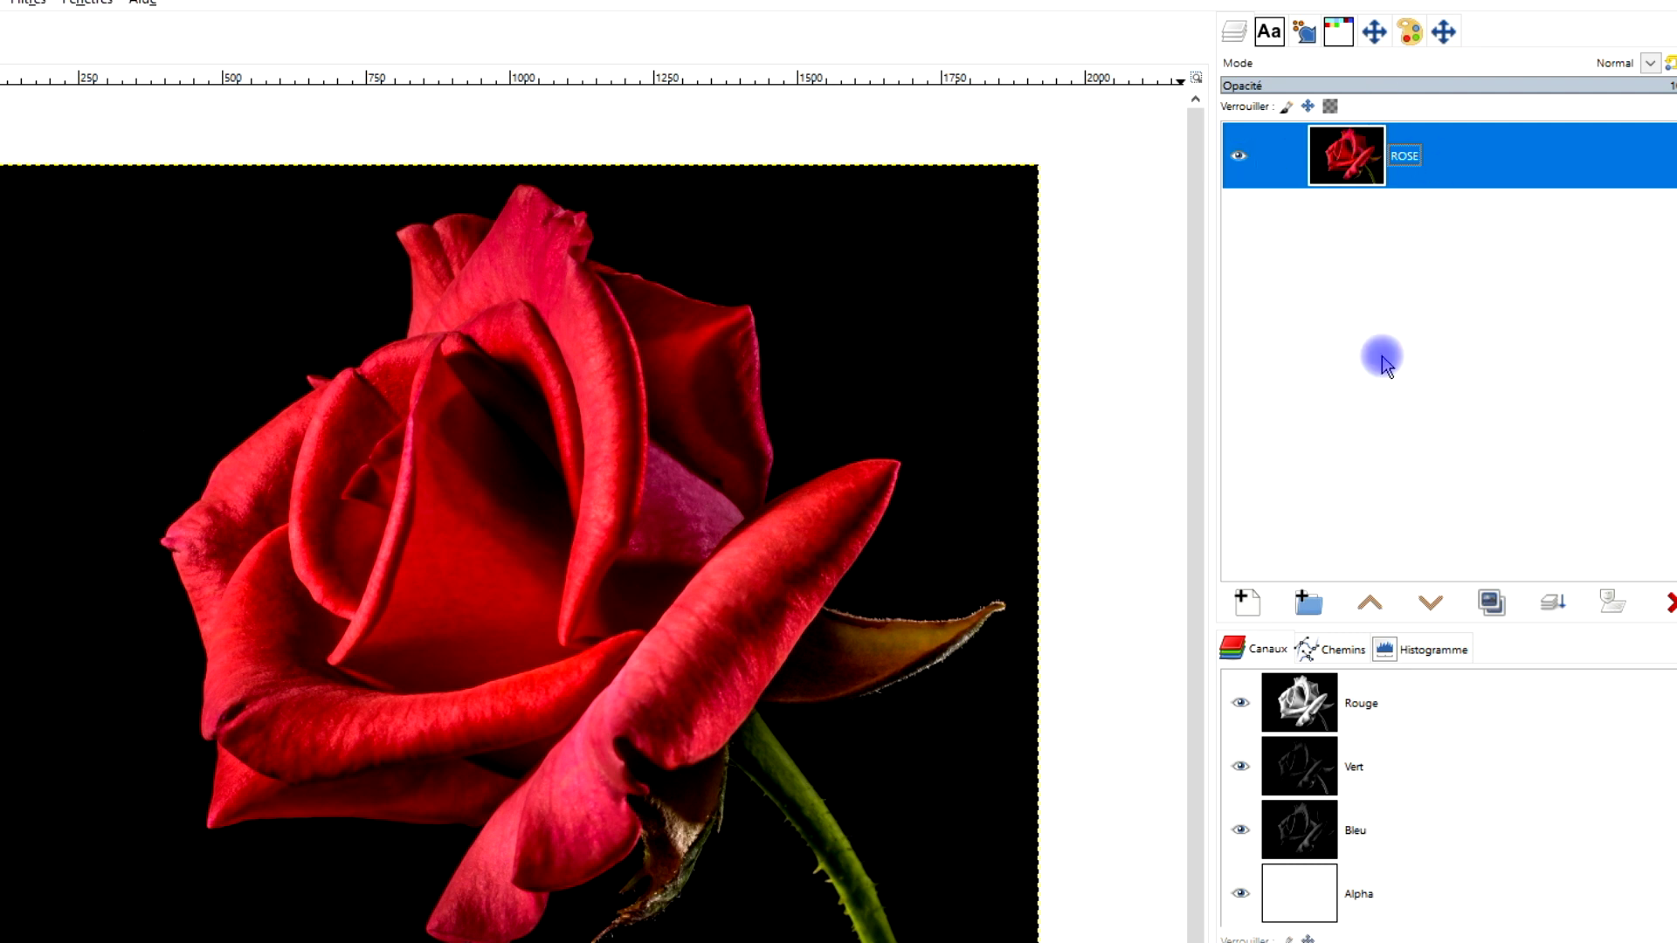
Step: Create a new 1920 × 1486 px layer named "fond jaune" with white fill
left_click(1247, 603)
left_click(1132, 464)
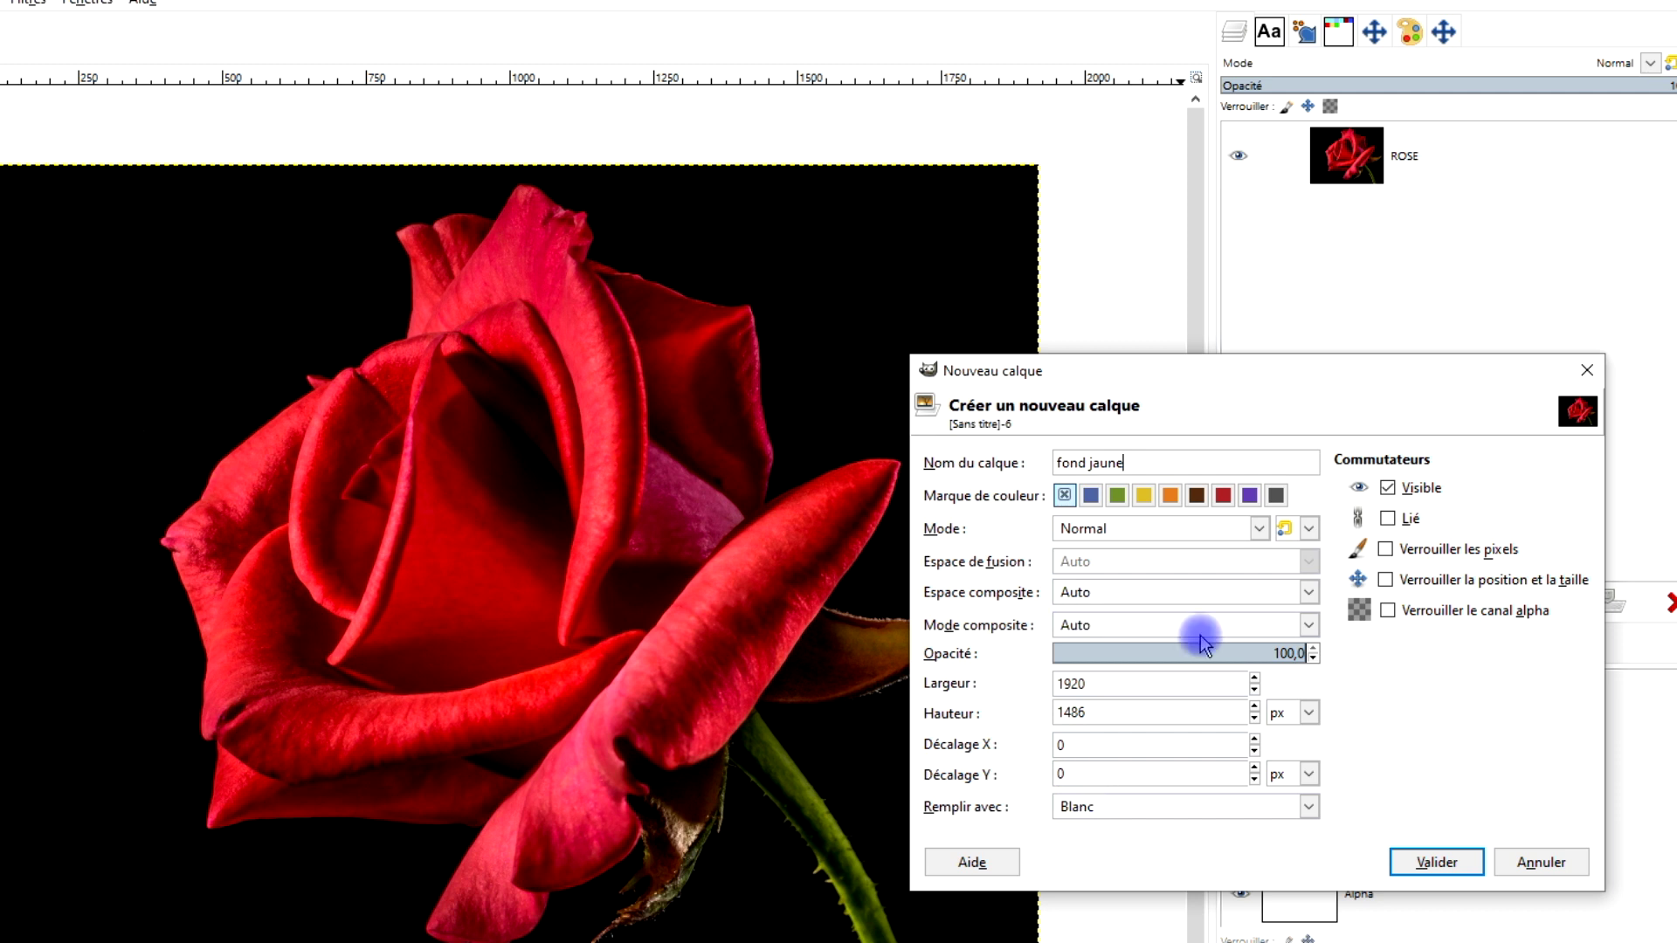
left_click(1080, 808)
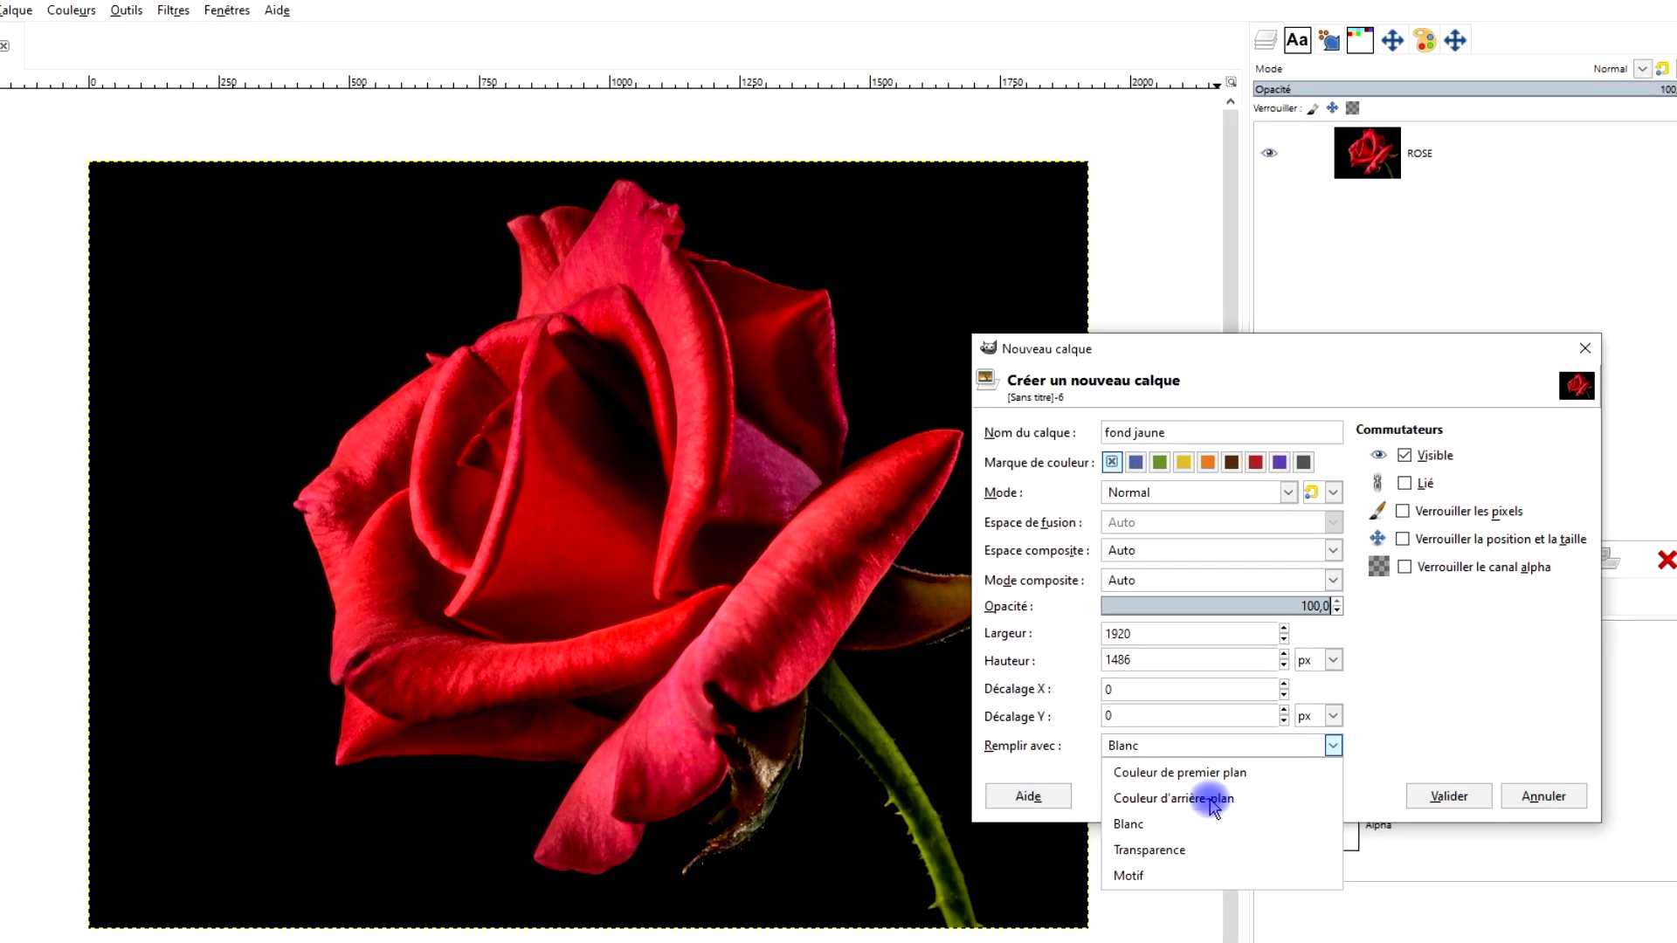
left_click(1419, 677)
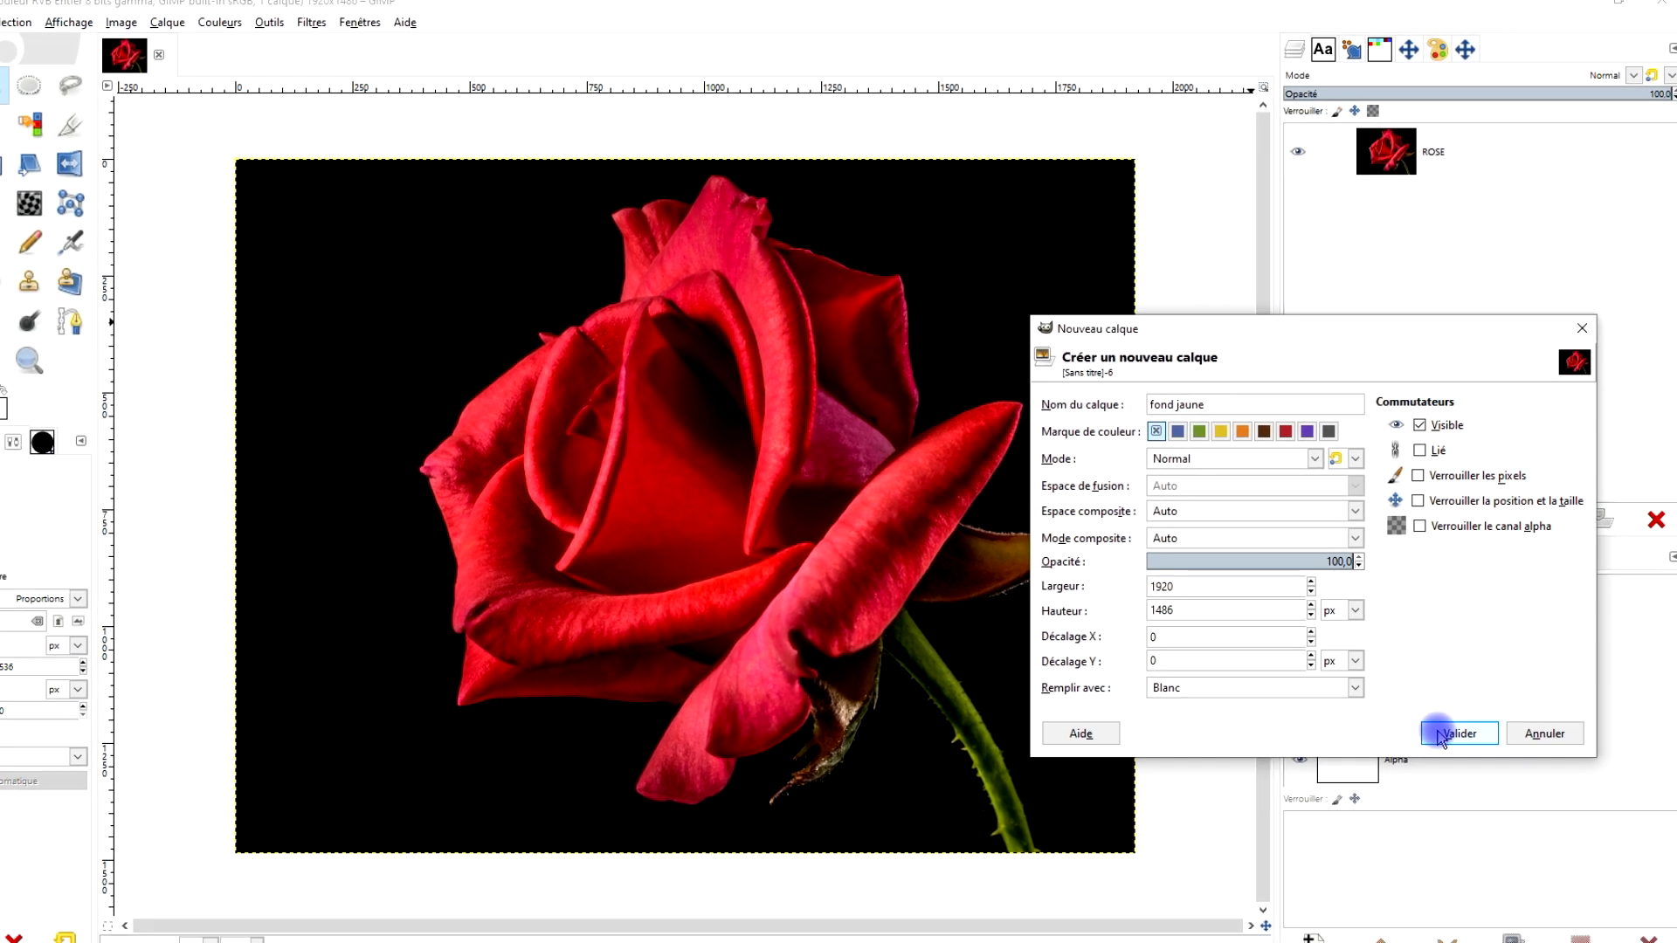
left_click(1441, 736)
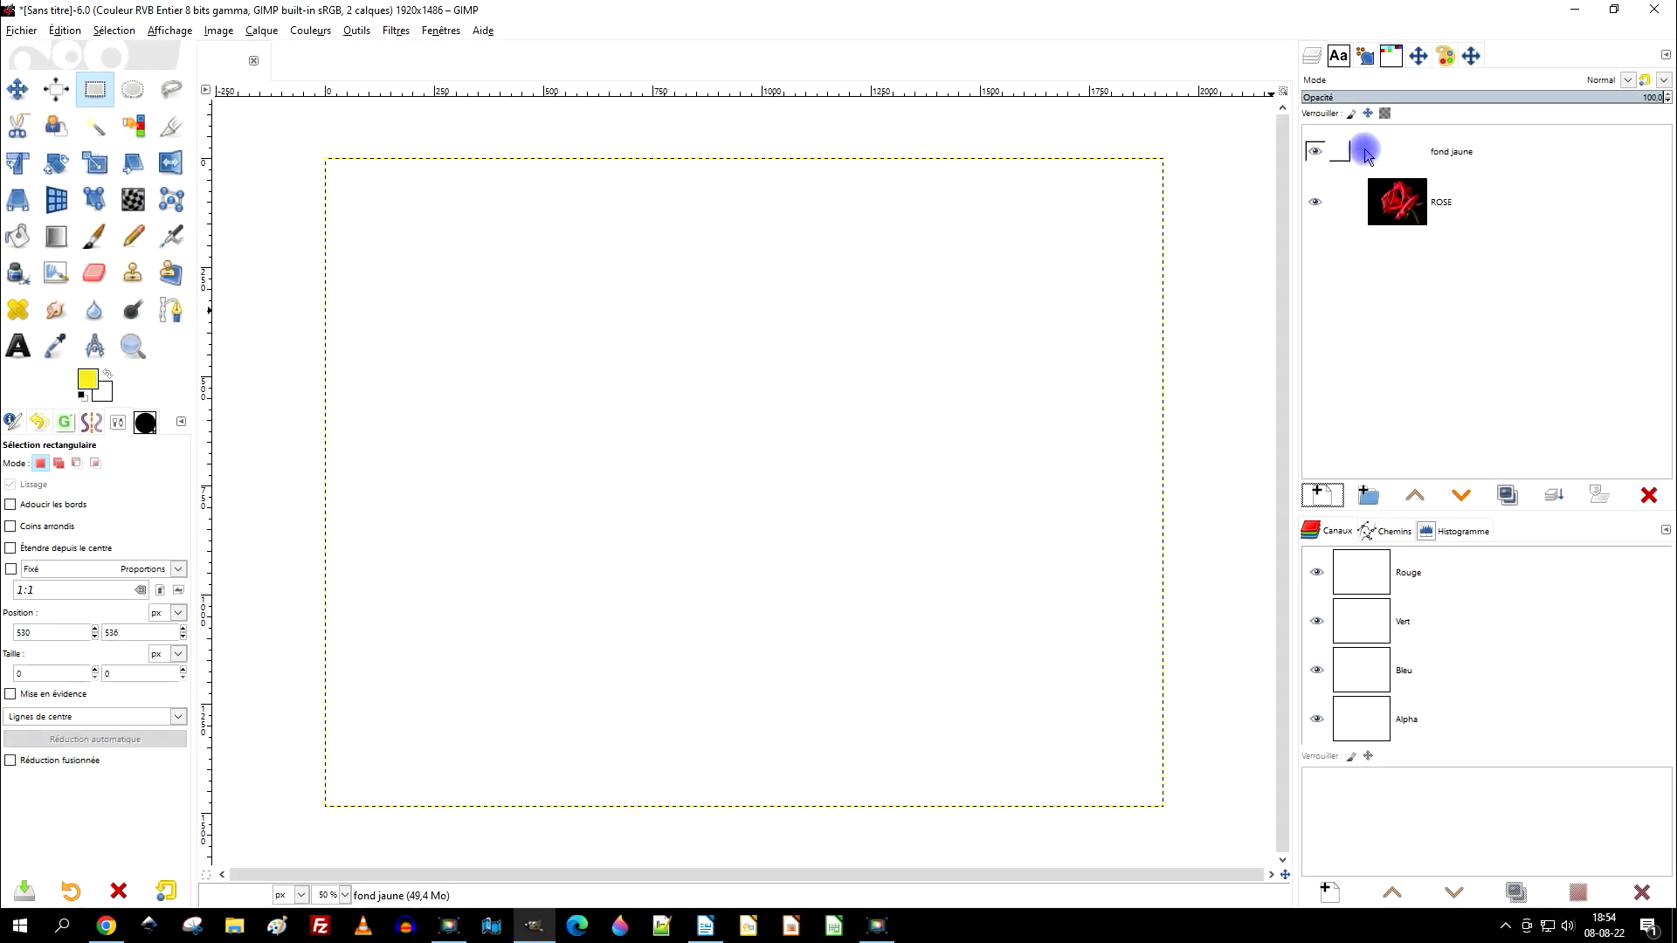
Step: Fill the fond jaune layer with the yellow foreground colour
left_click(91, 383)
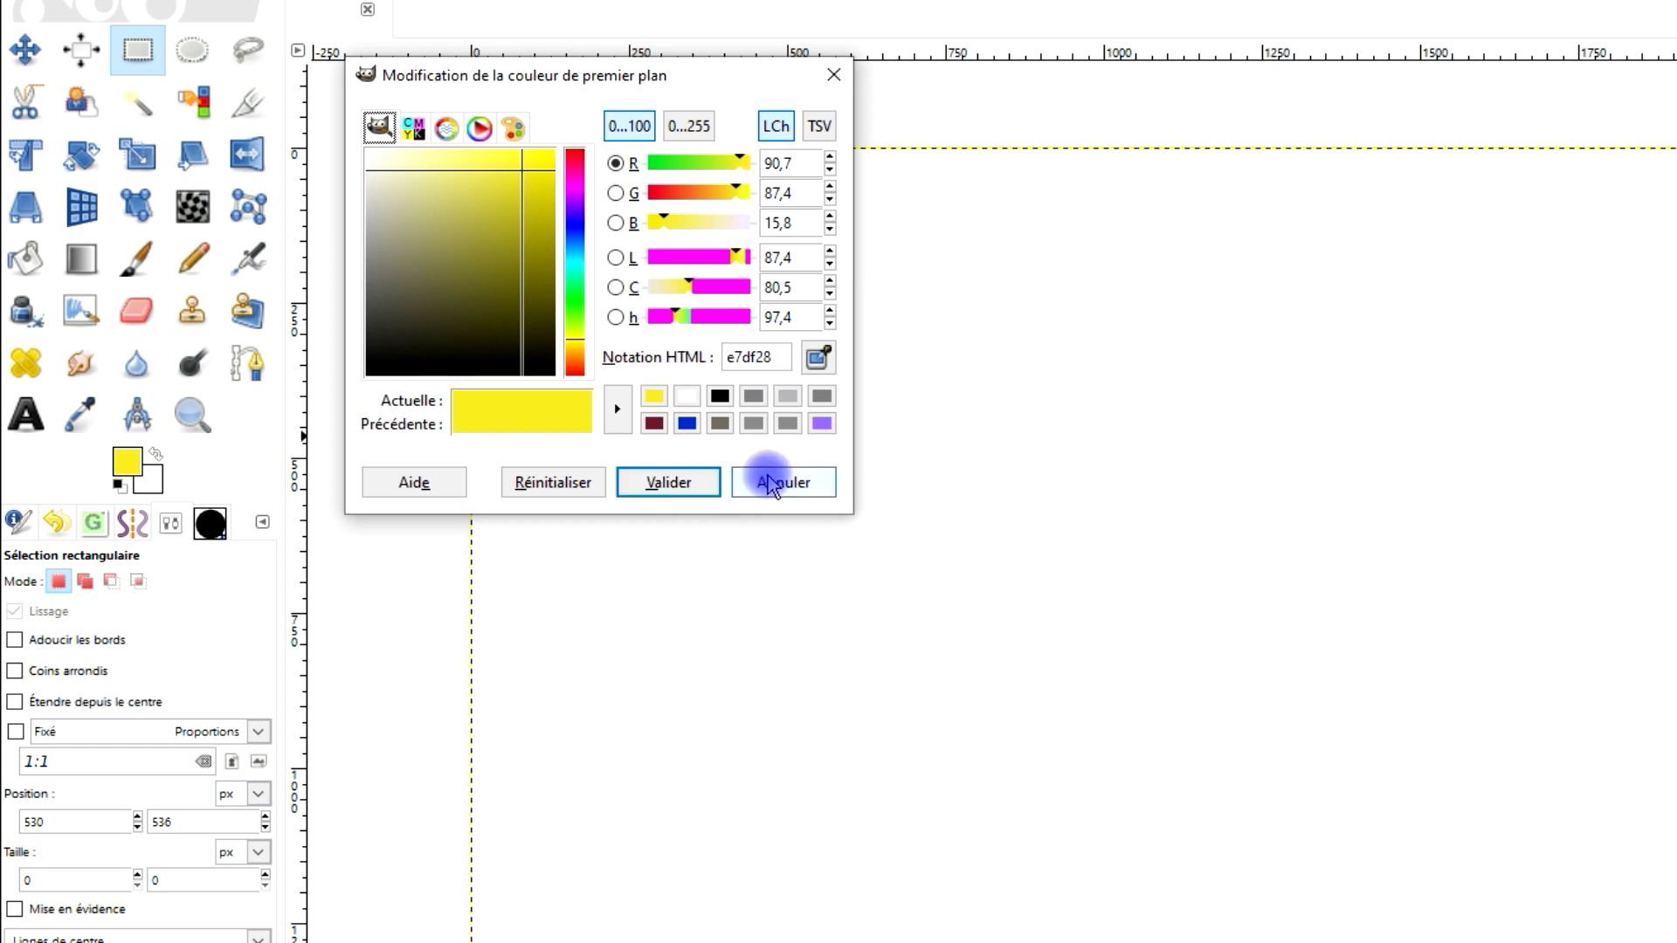
left_click(769, 485)
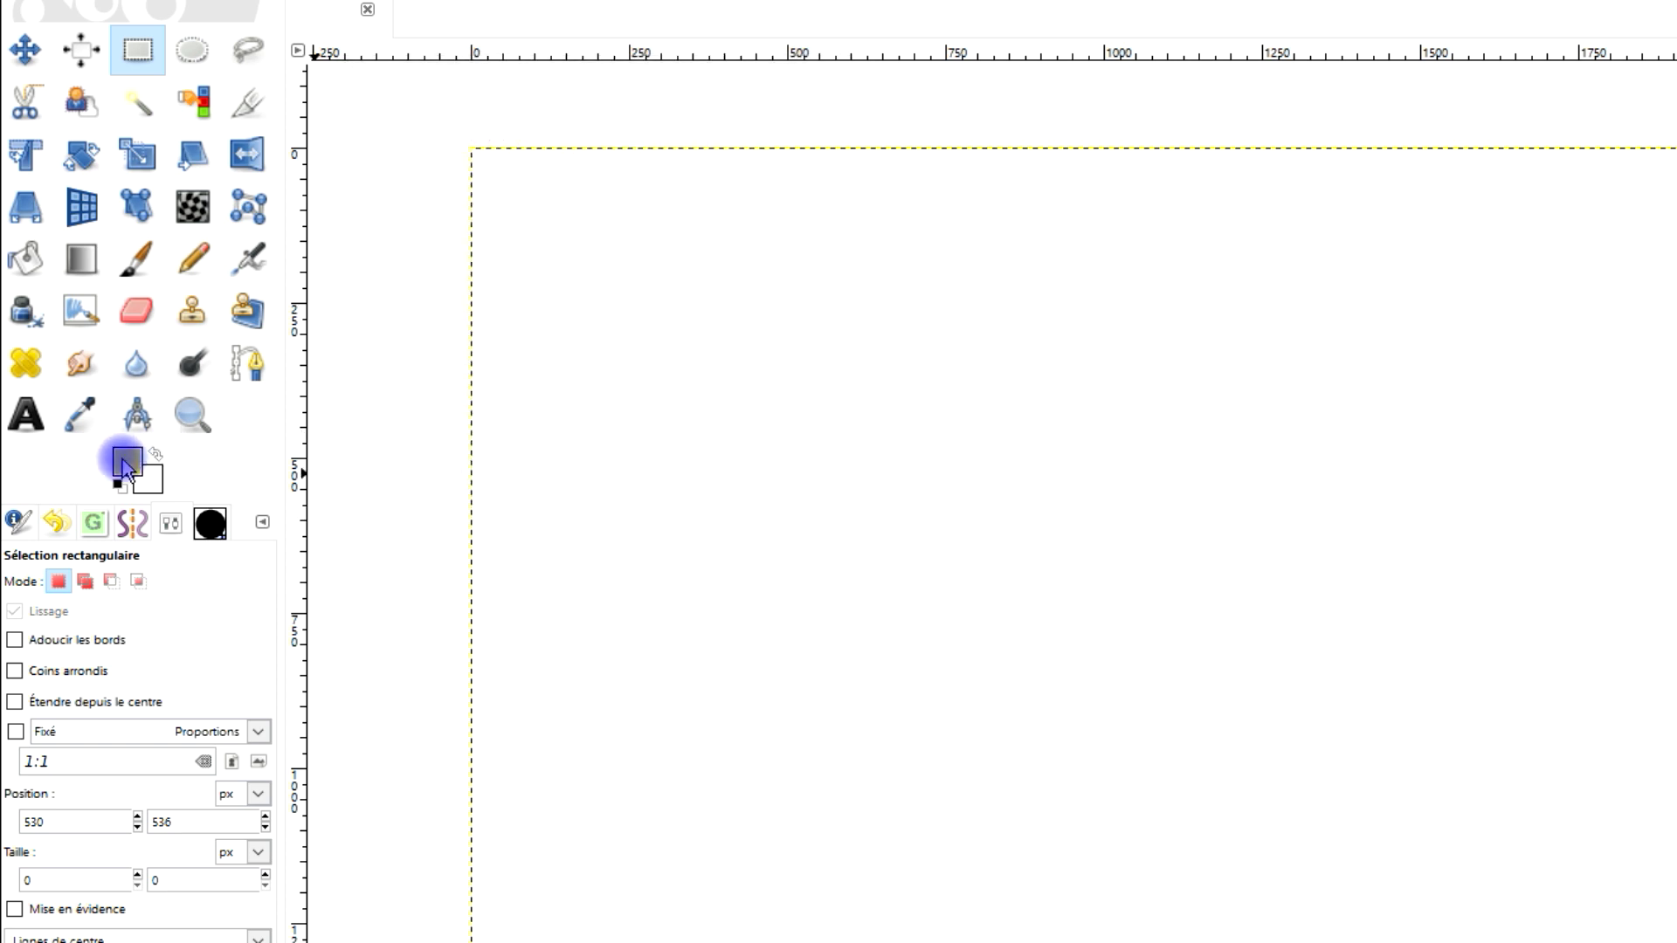
left_click_drag(123, 469, 947, 431)
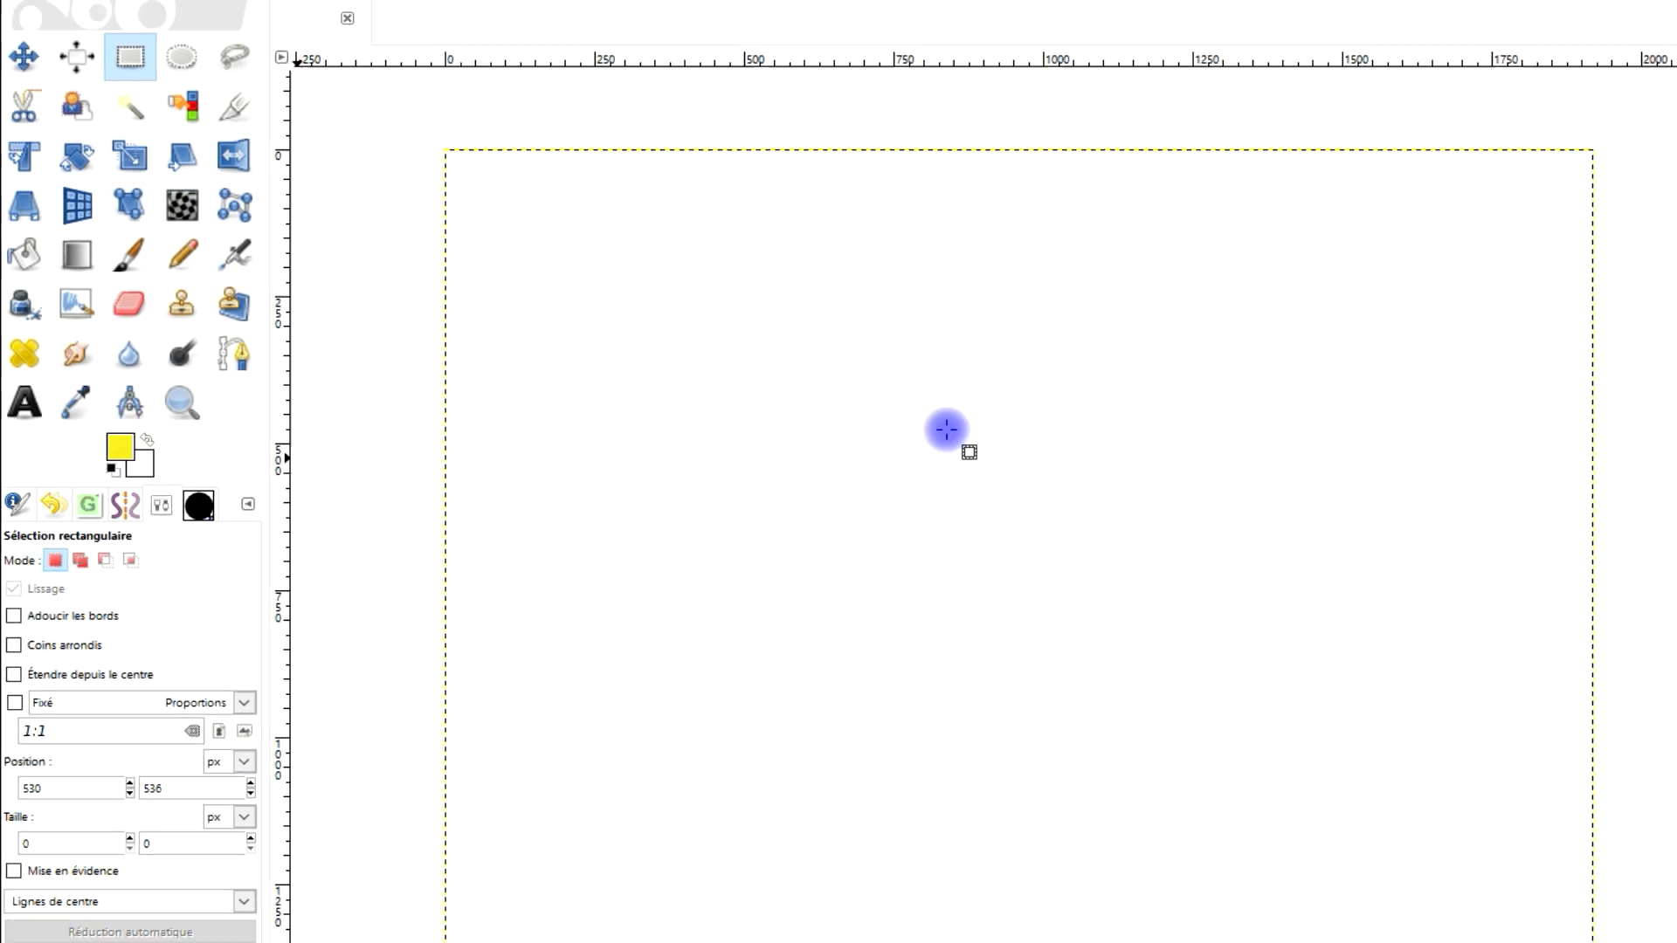
Step: Move the fond jaune layer beneath the ROSE layer and make ROSE the active layer
double_click(1443, 154)
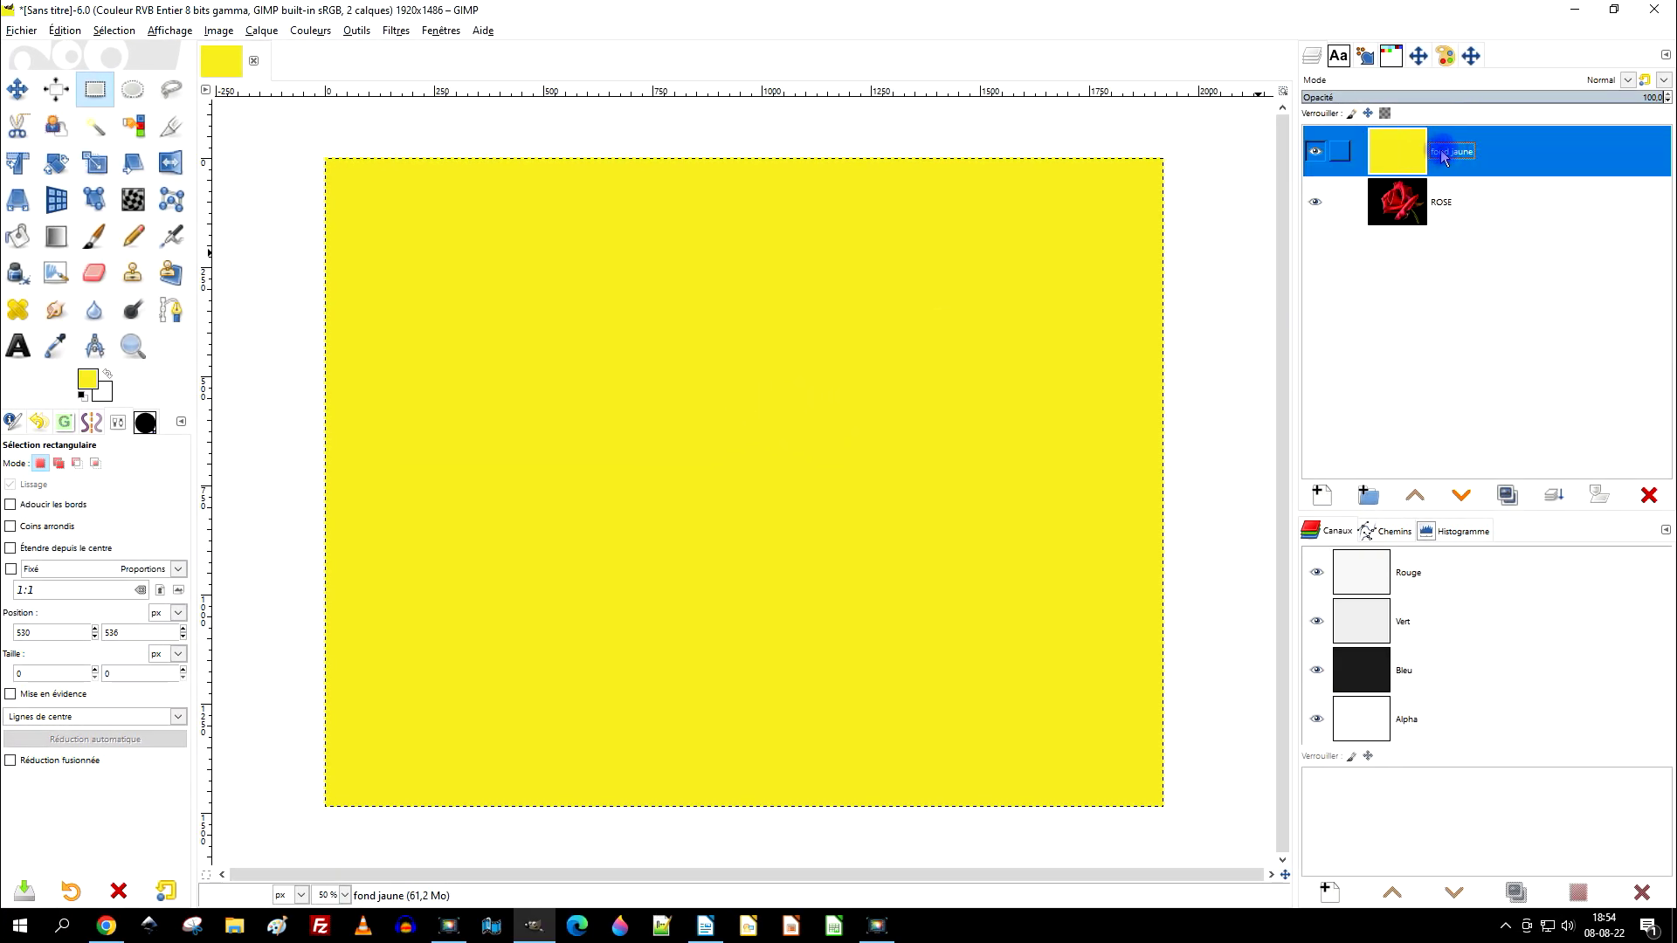
left_click(1461, 496)
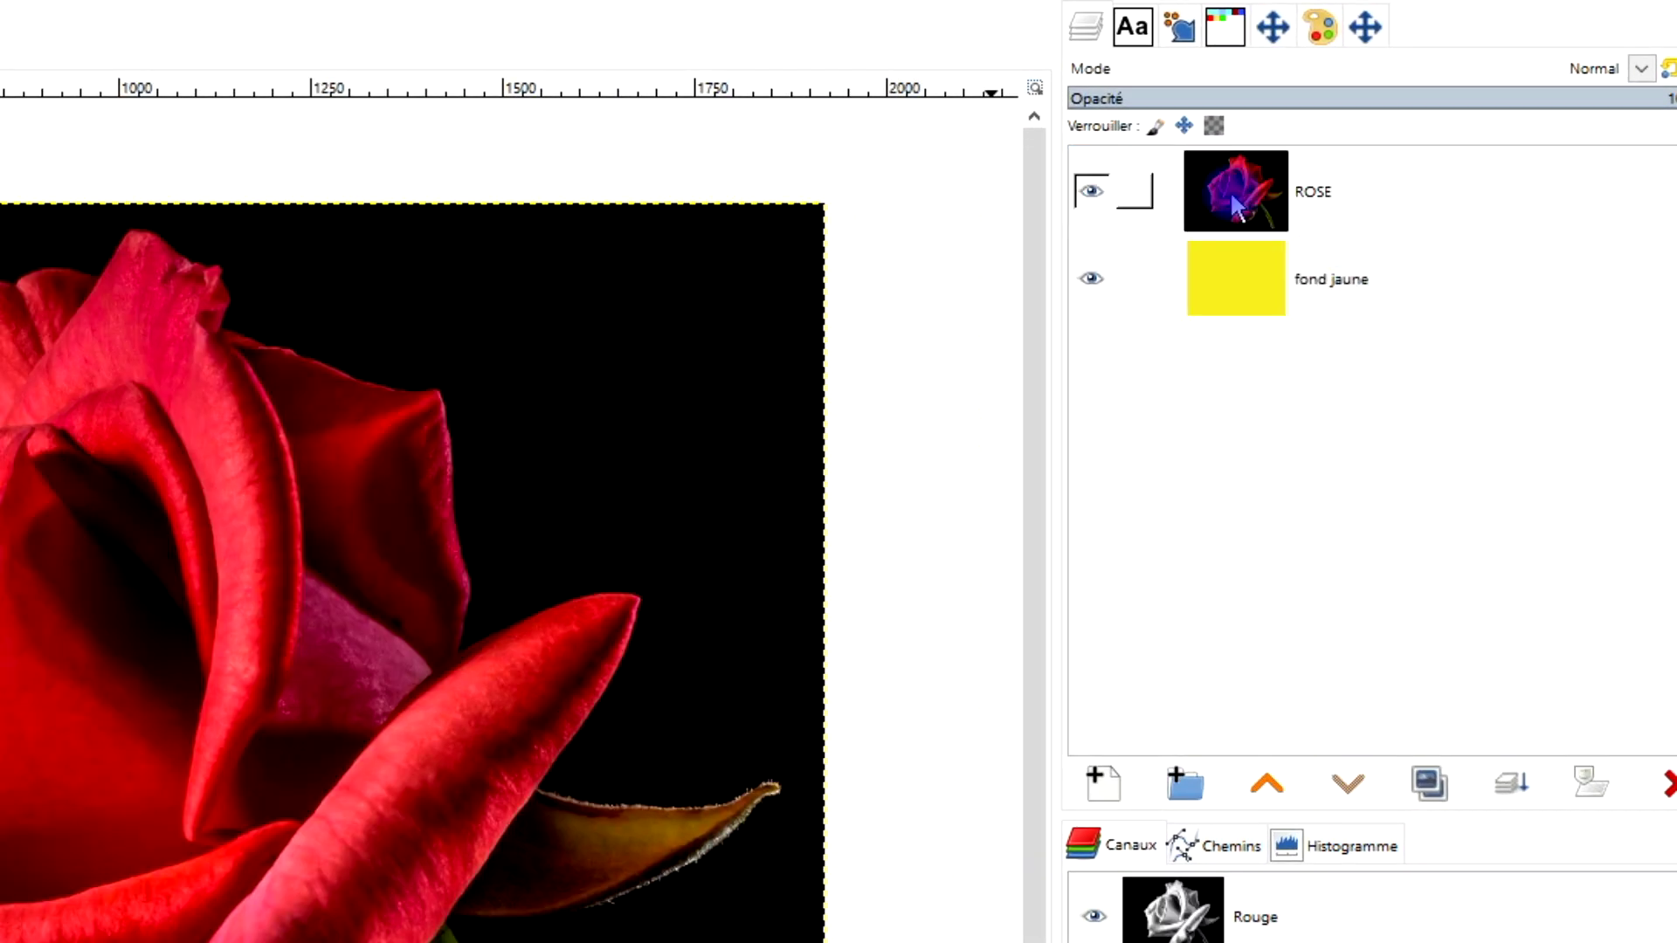
left_click(1319, 192)
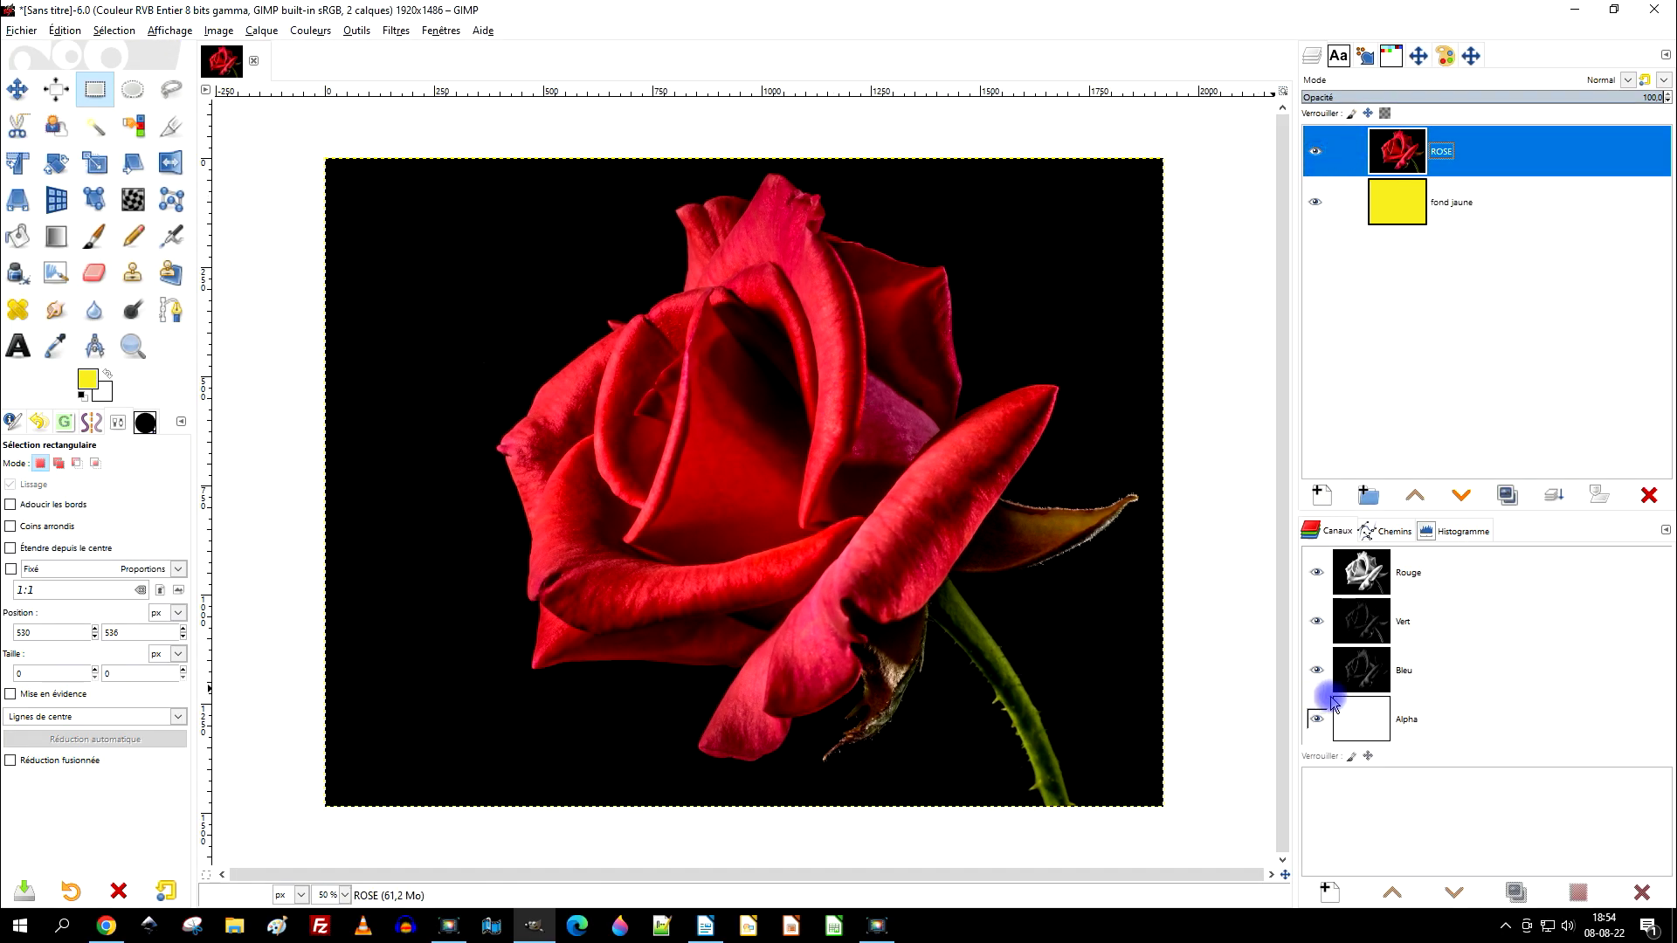
Step: Check the ROSE layer for an alpha channel in its channels and layer options
left_click_drag(1343, 732, 1394, 166)
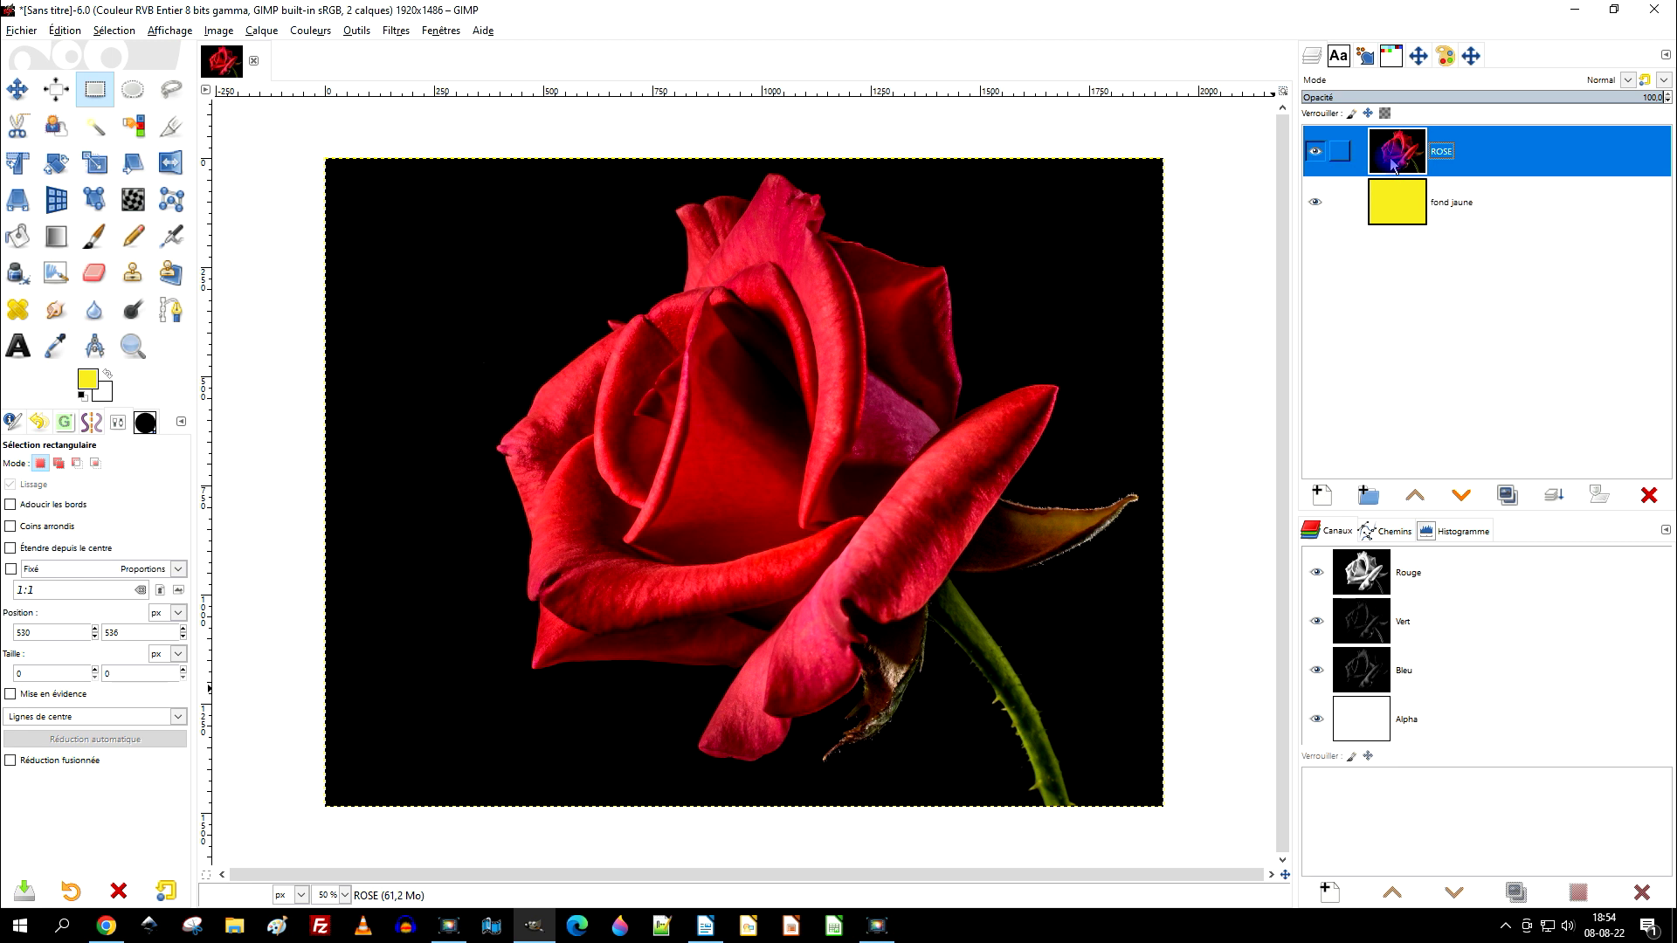
right_click(1393, 166)
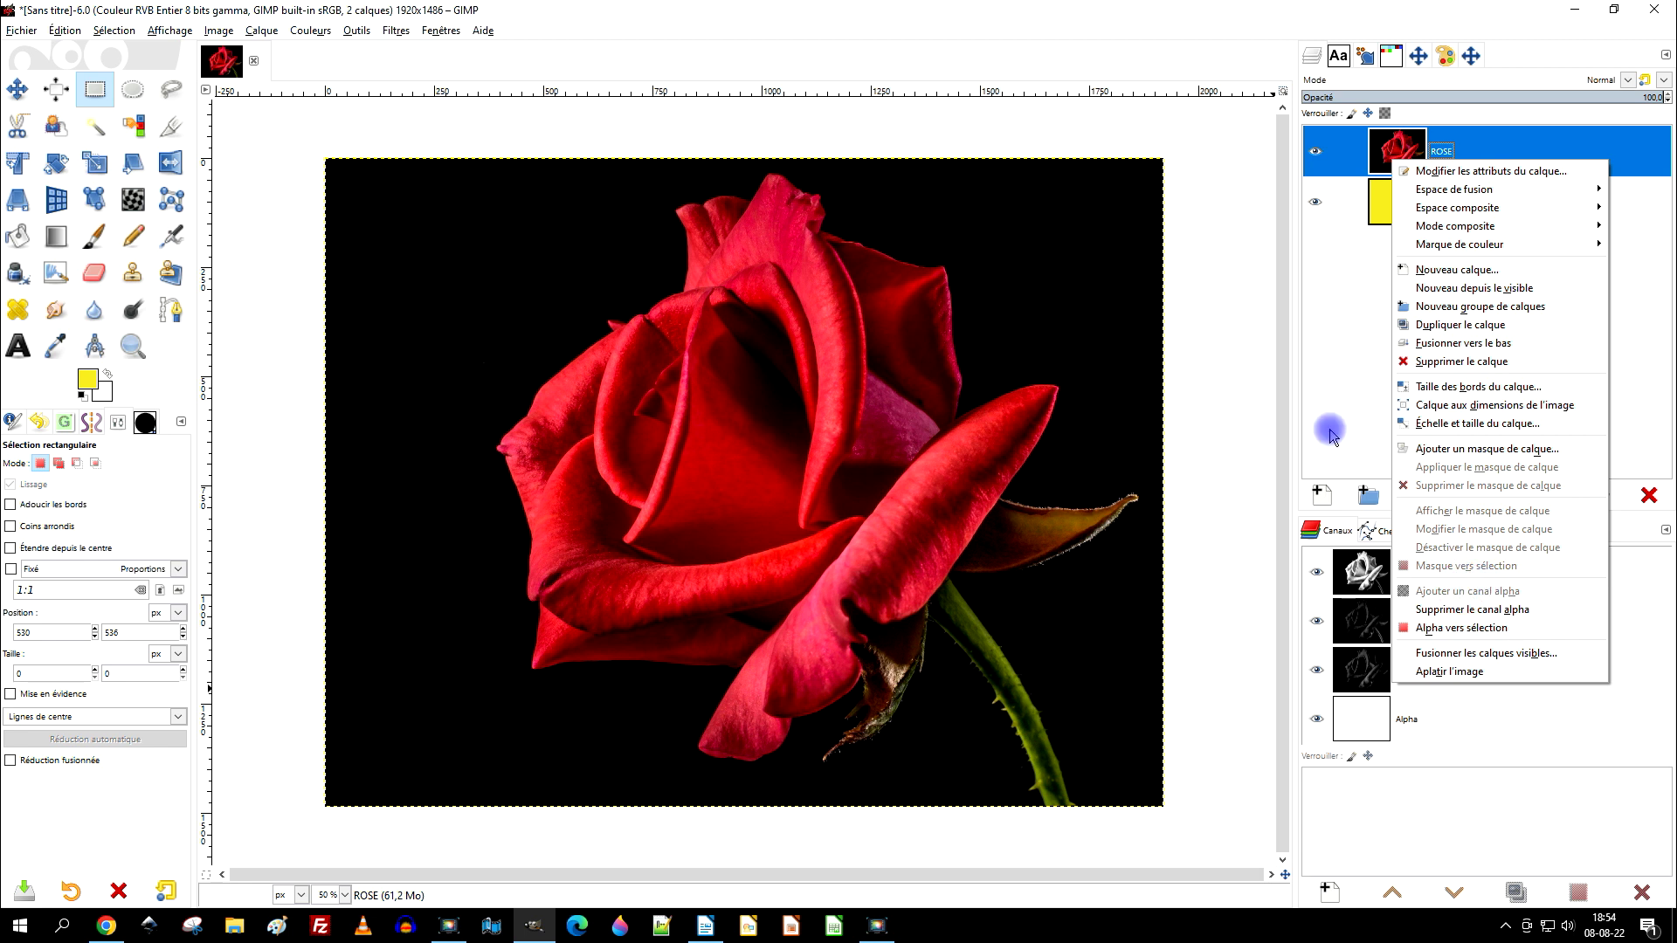
left_click(1344, 300)
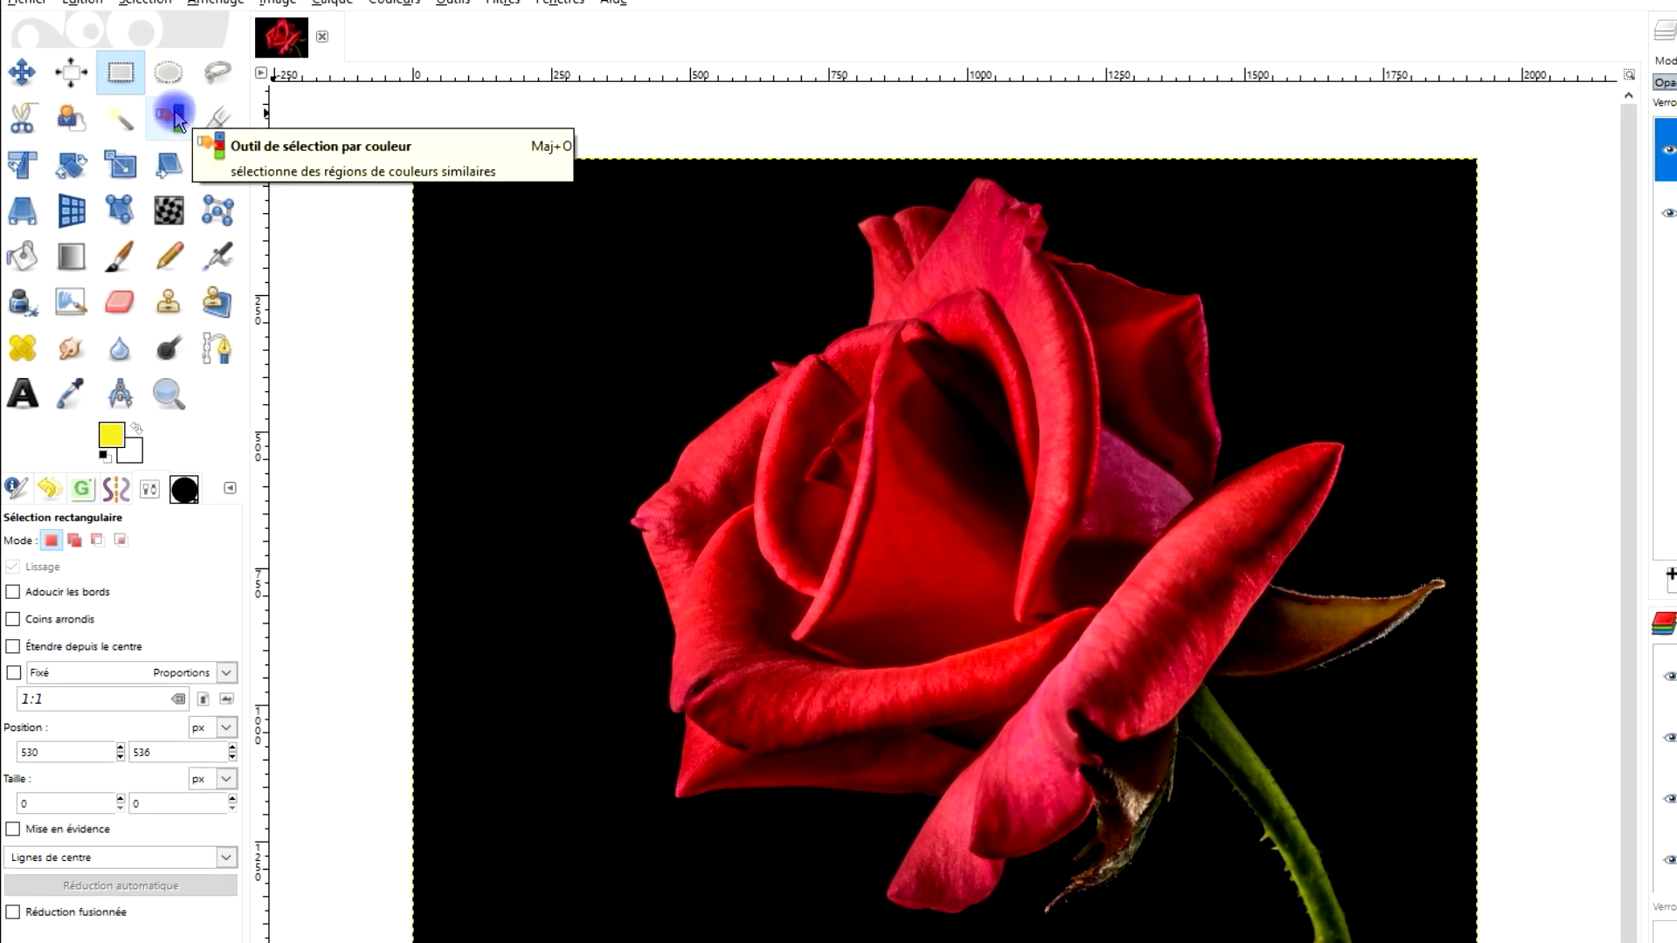
Step: Select the black background around the rose with Fuzzy Select in replace mode, feathering the edges by a radius of 2.0
left_click(127, 122)
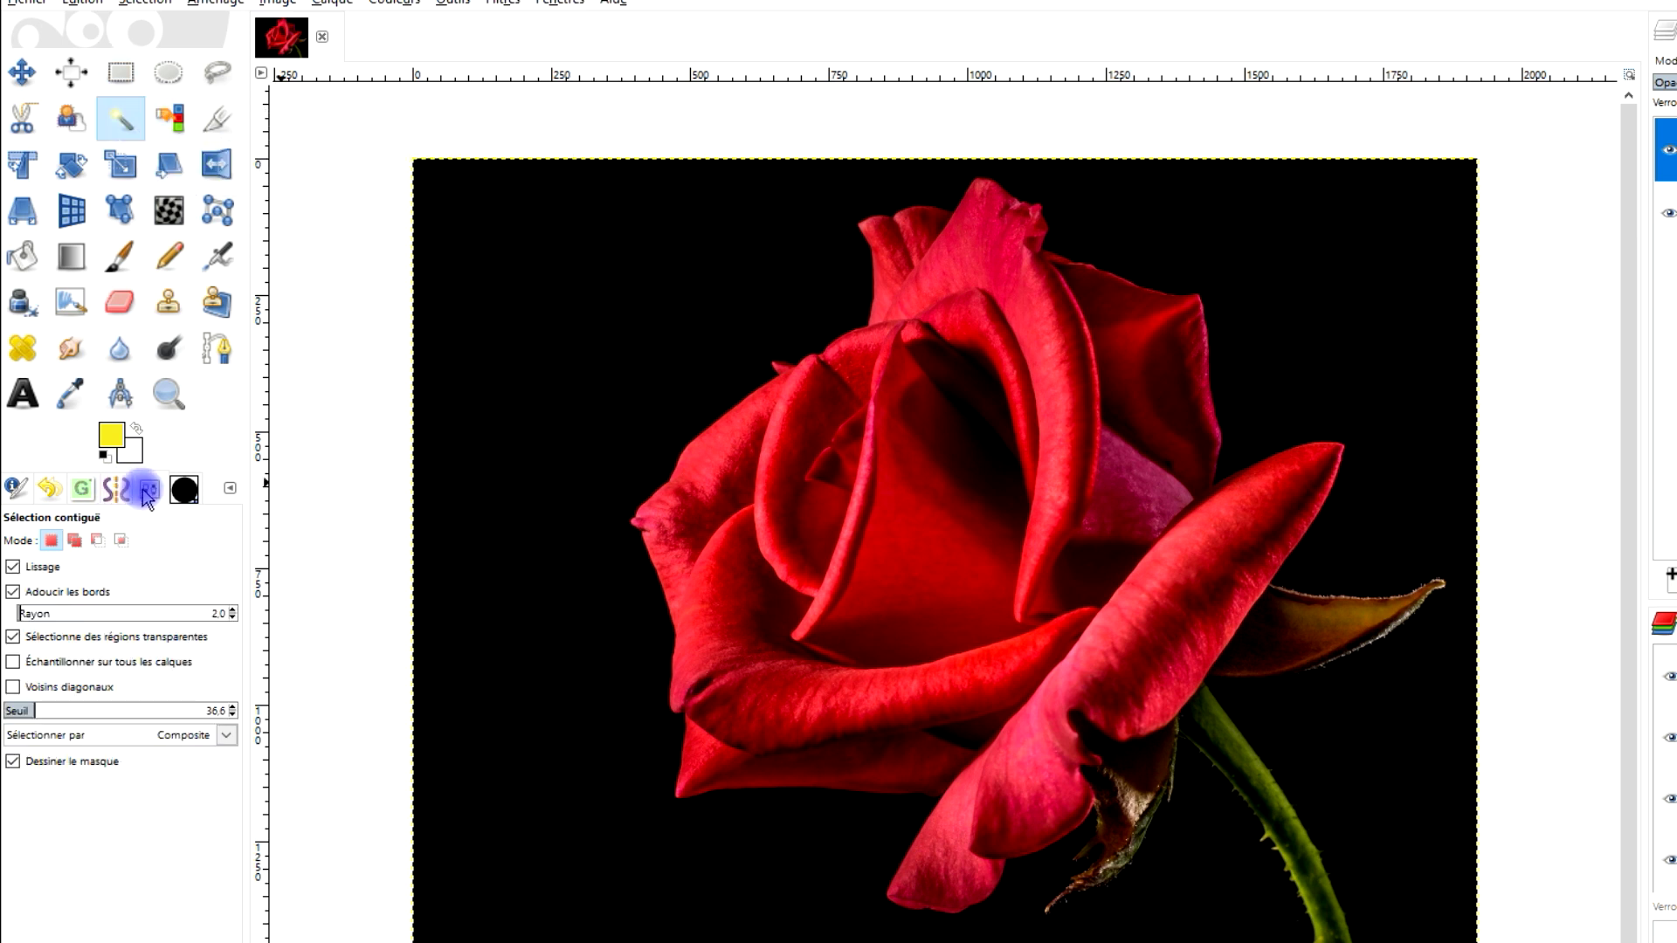
left_click(50, 541)
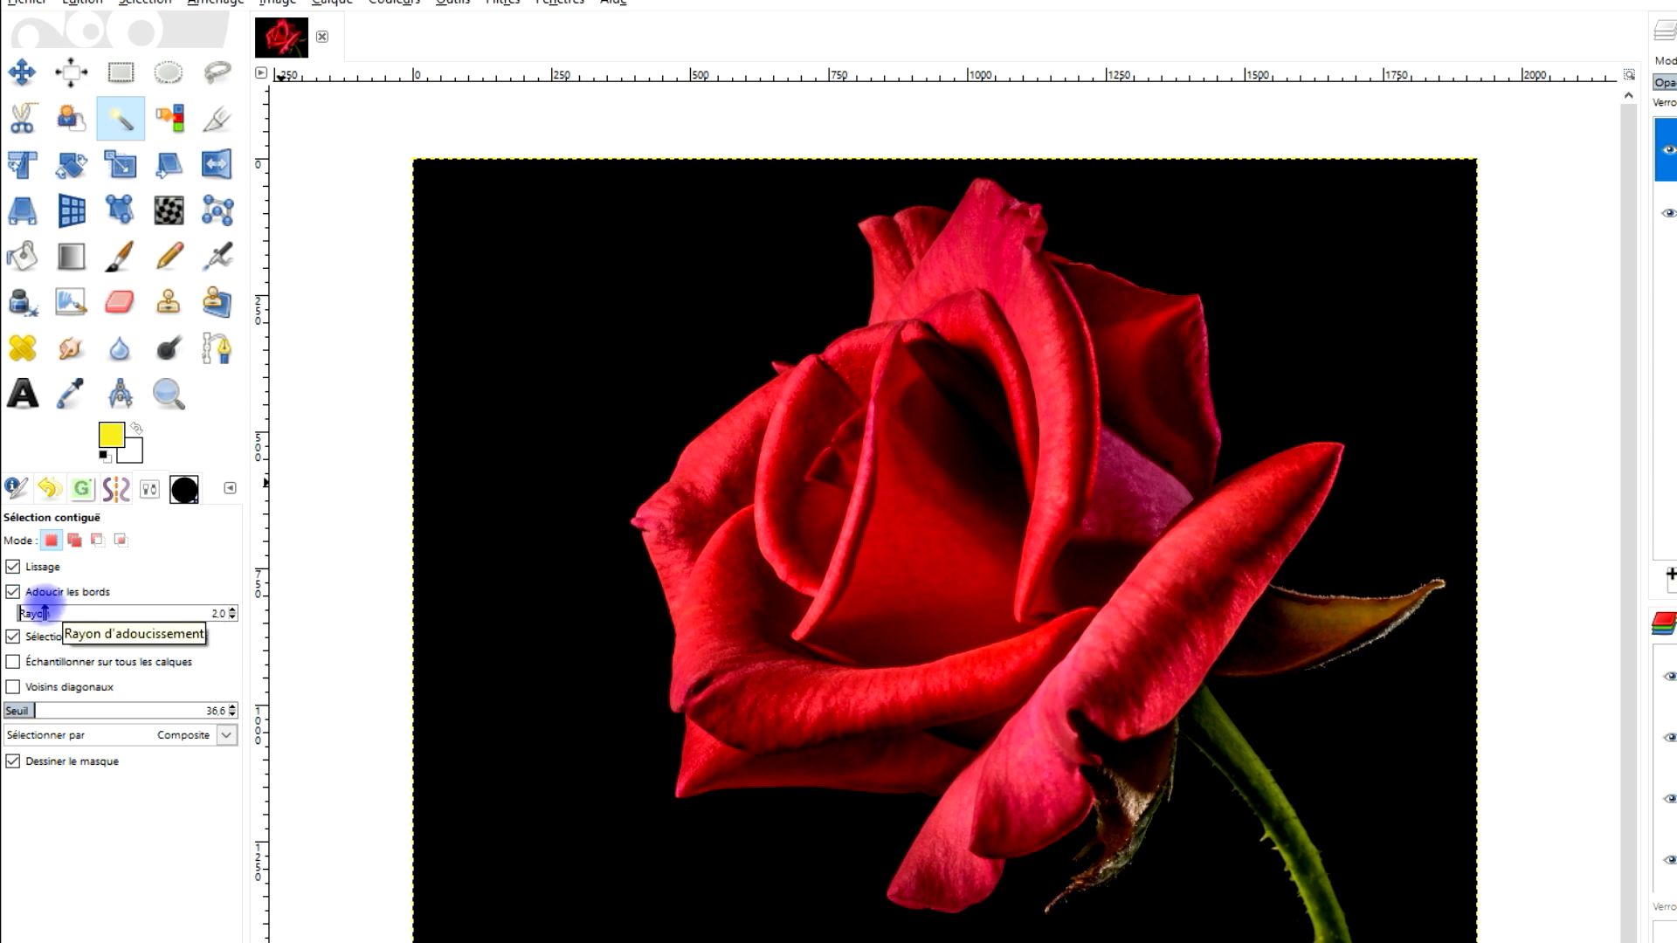
left_click(232, 617)
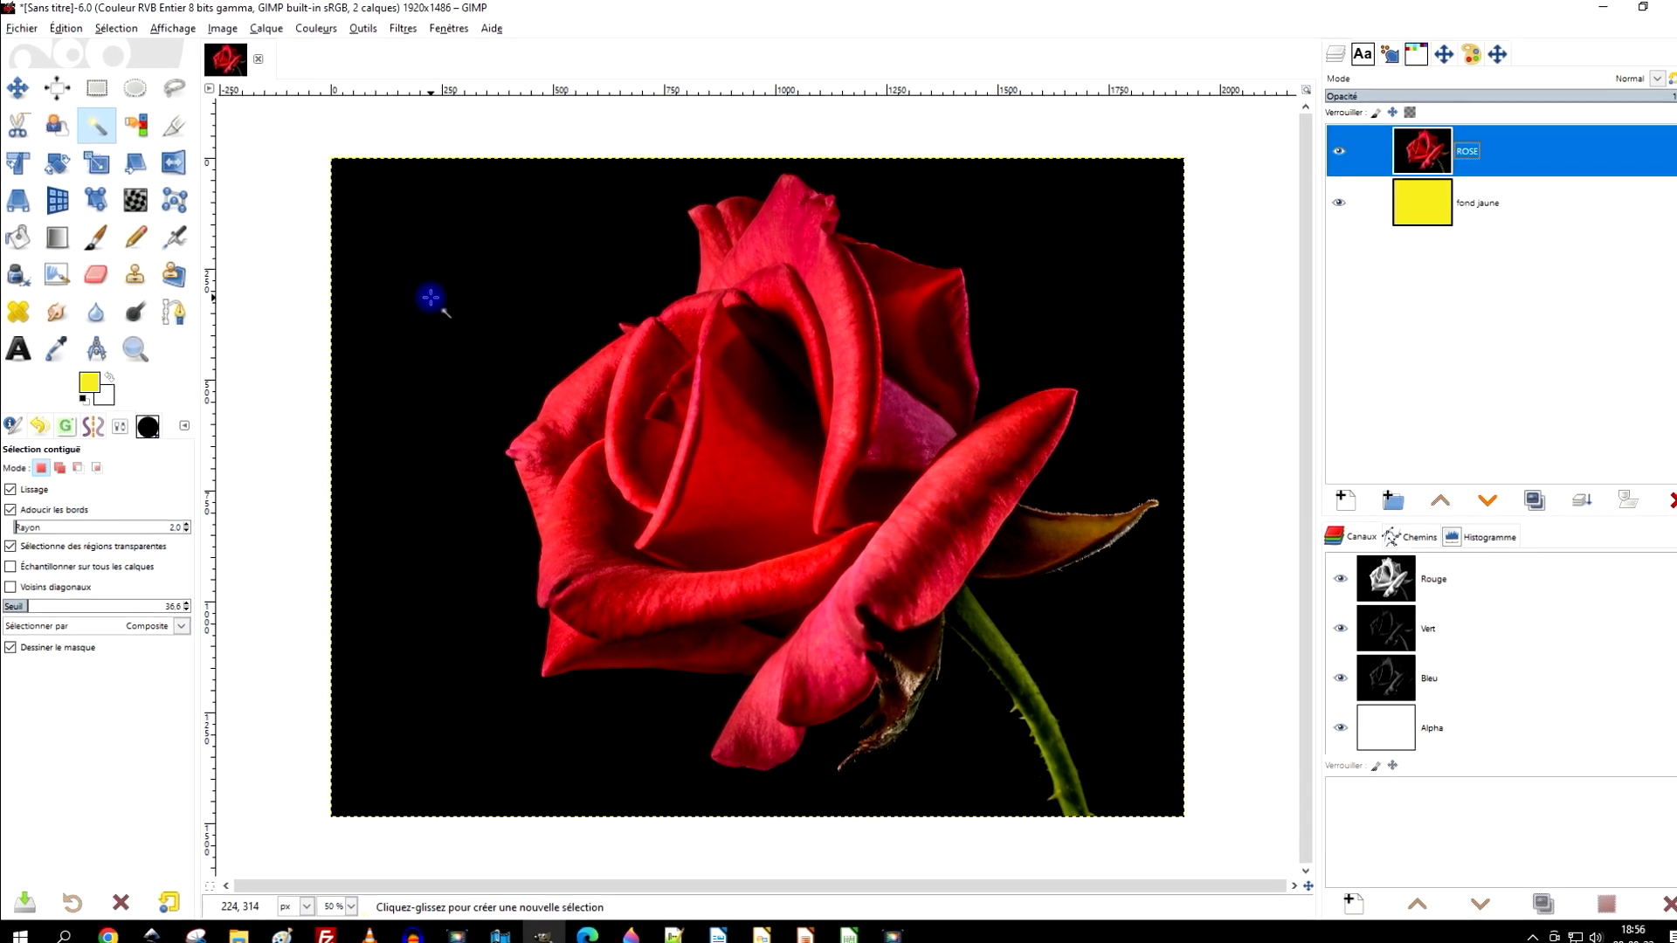
left_click_drag(422, 296, 424, 297)
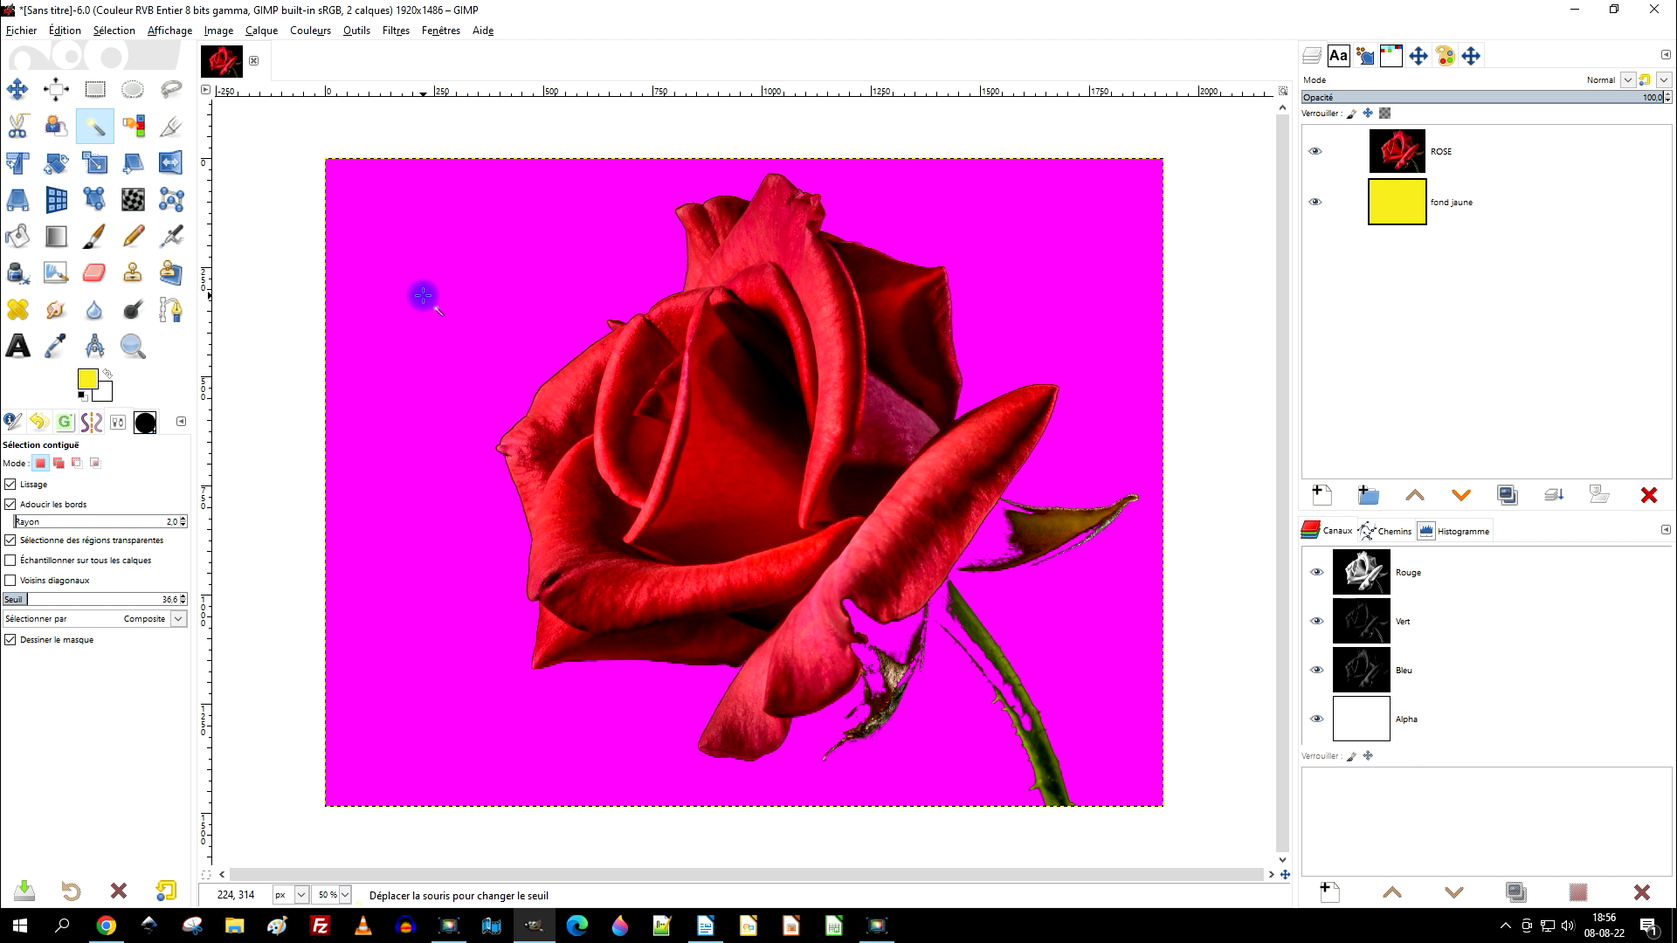
left_click_drag(422, 296, 415, 277)
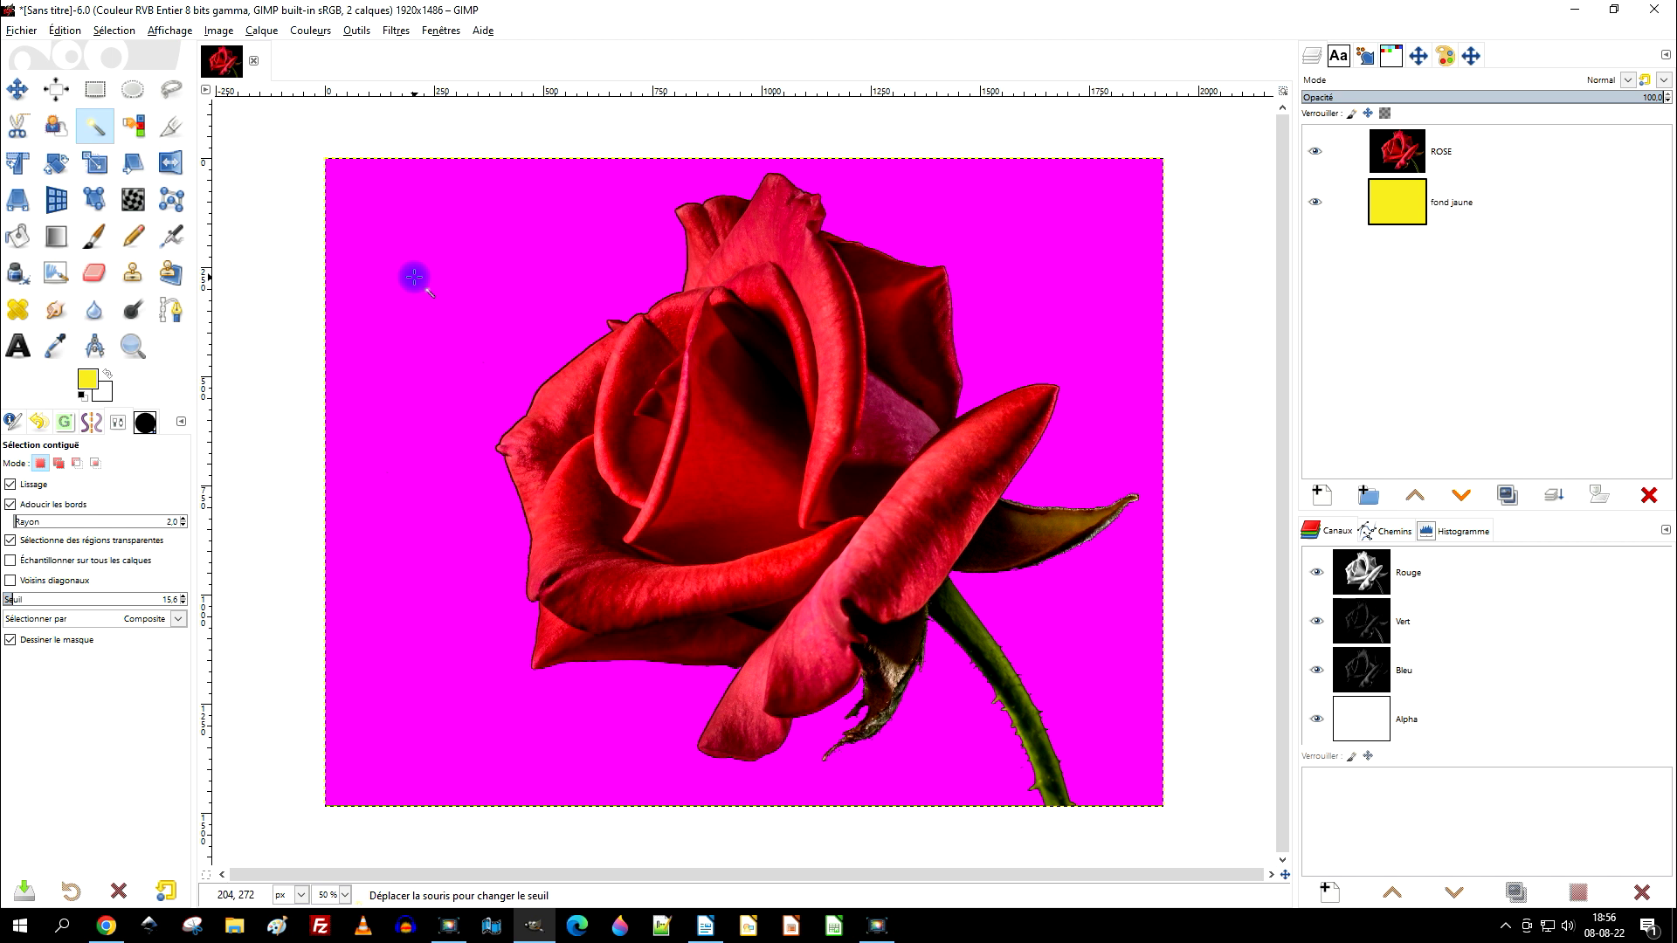
left_click_drag(414, 277, 410, 277)
left_click_drag(411, 276, 412, 273)
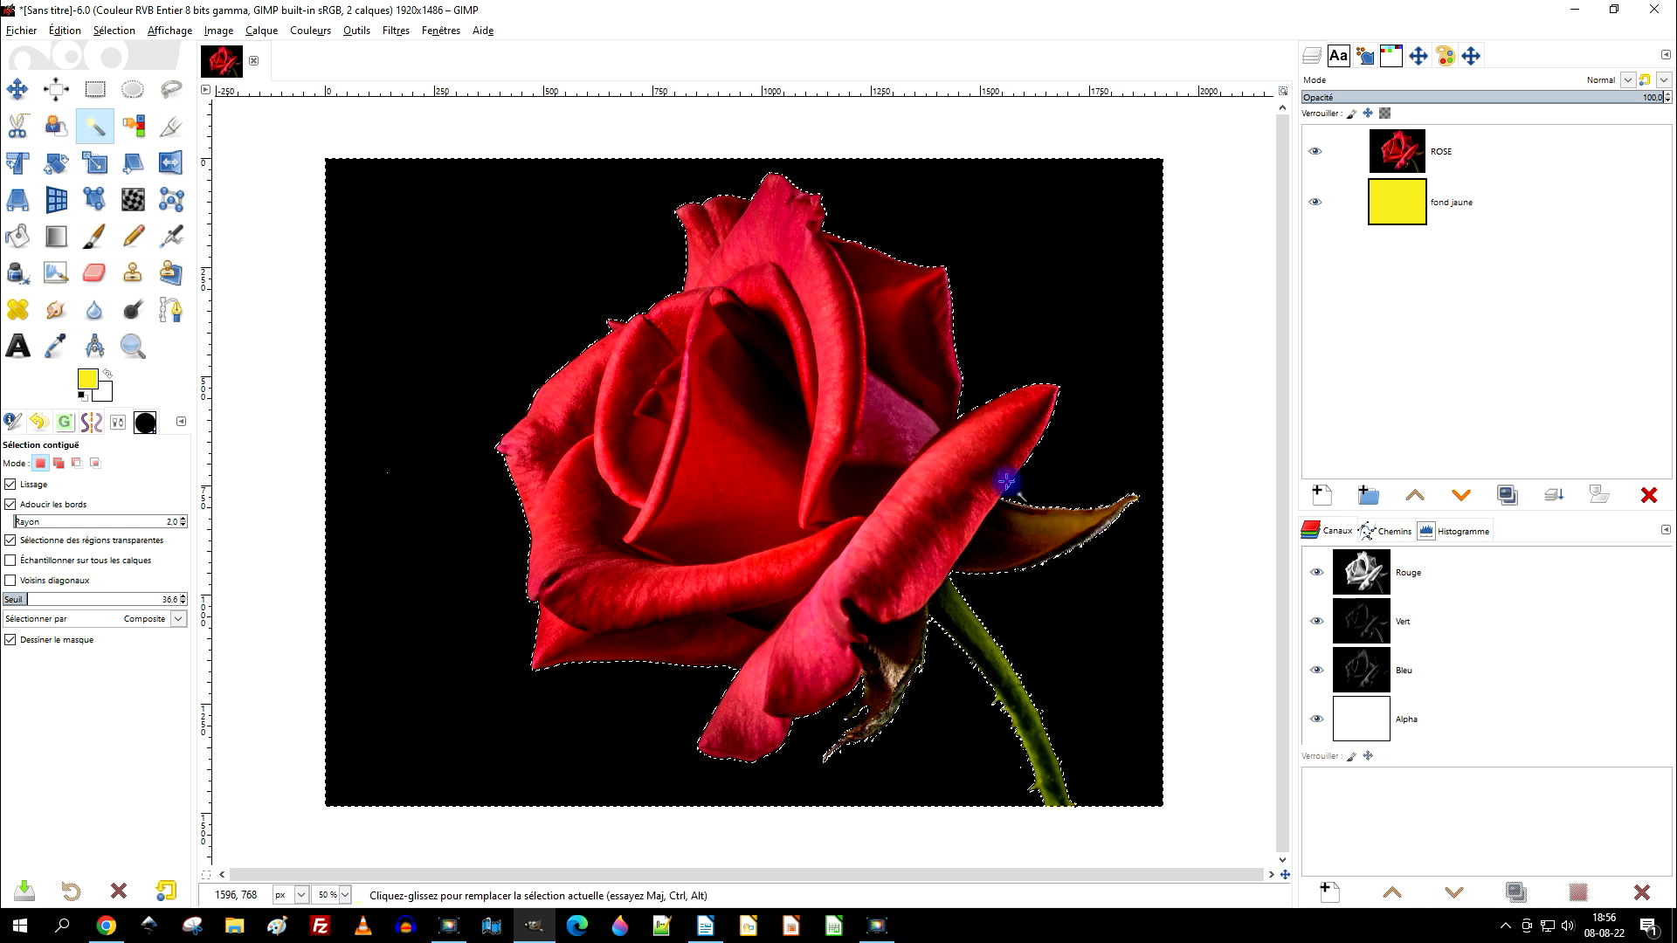
Step: Make ROSE the active layer and erase its selected black background
scroll(699, 280, "up", 6)
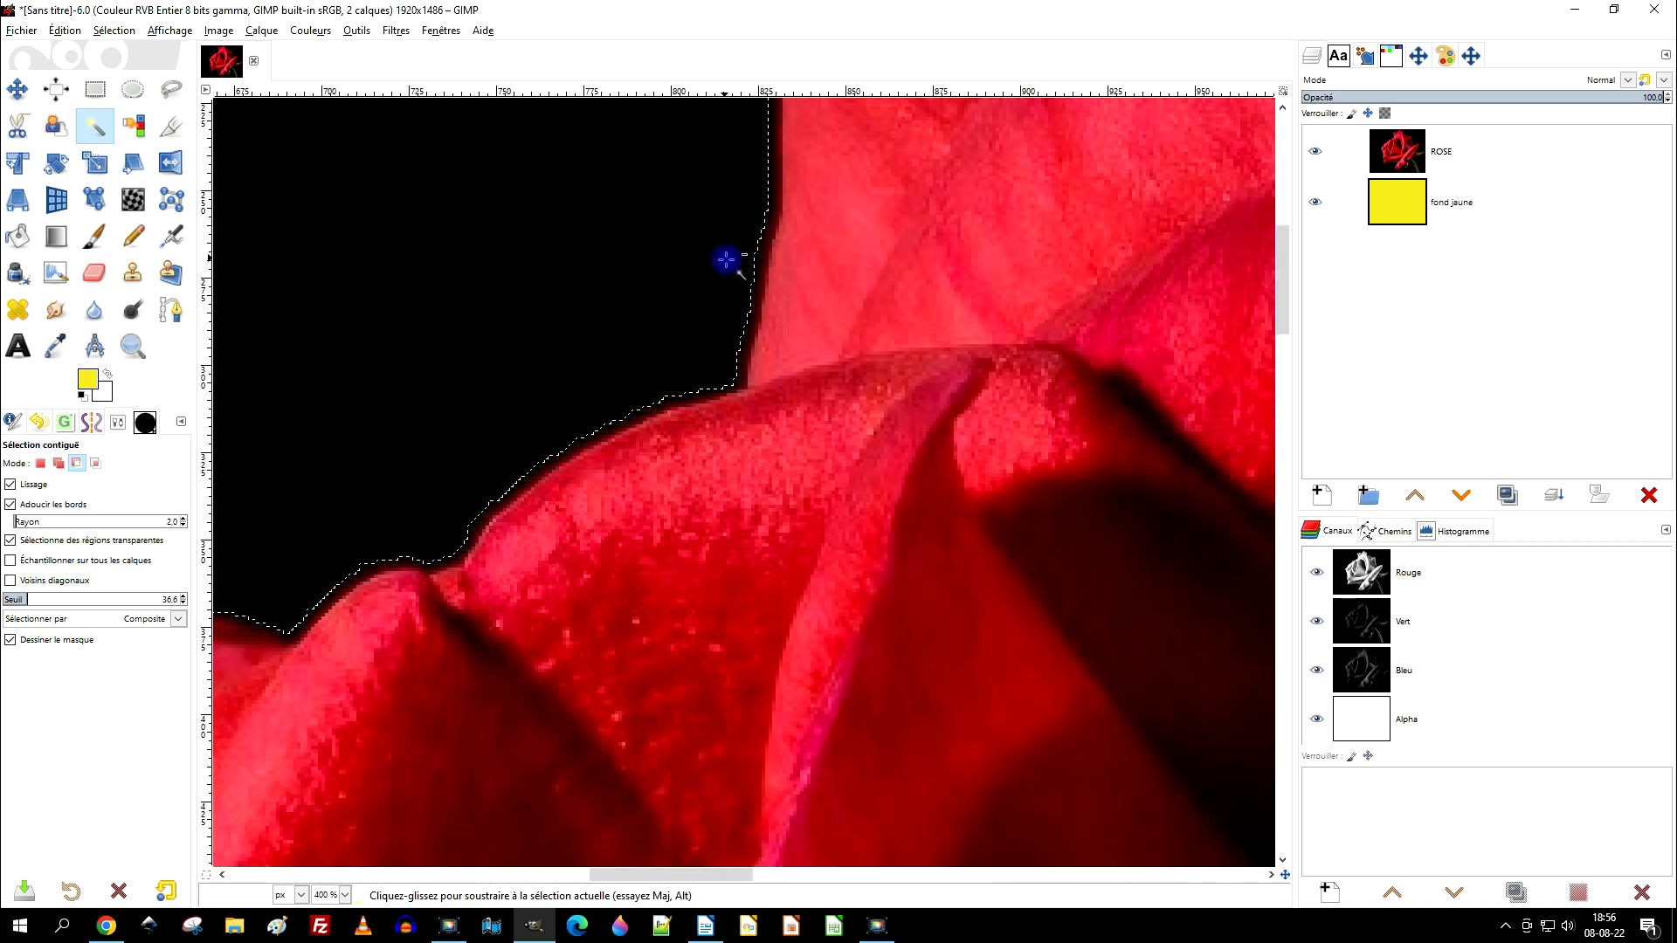
scroll(751, 289, "up", 1)
scroll(842, 404, "up", 2)
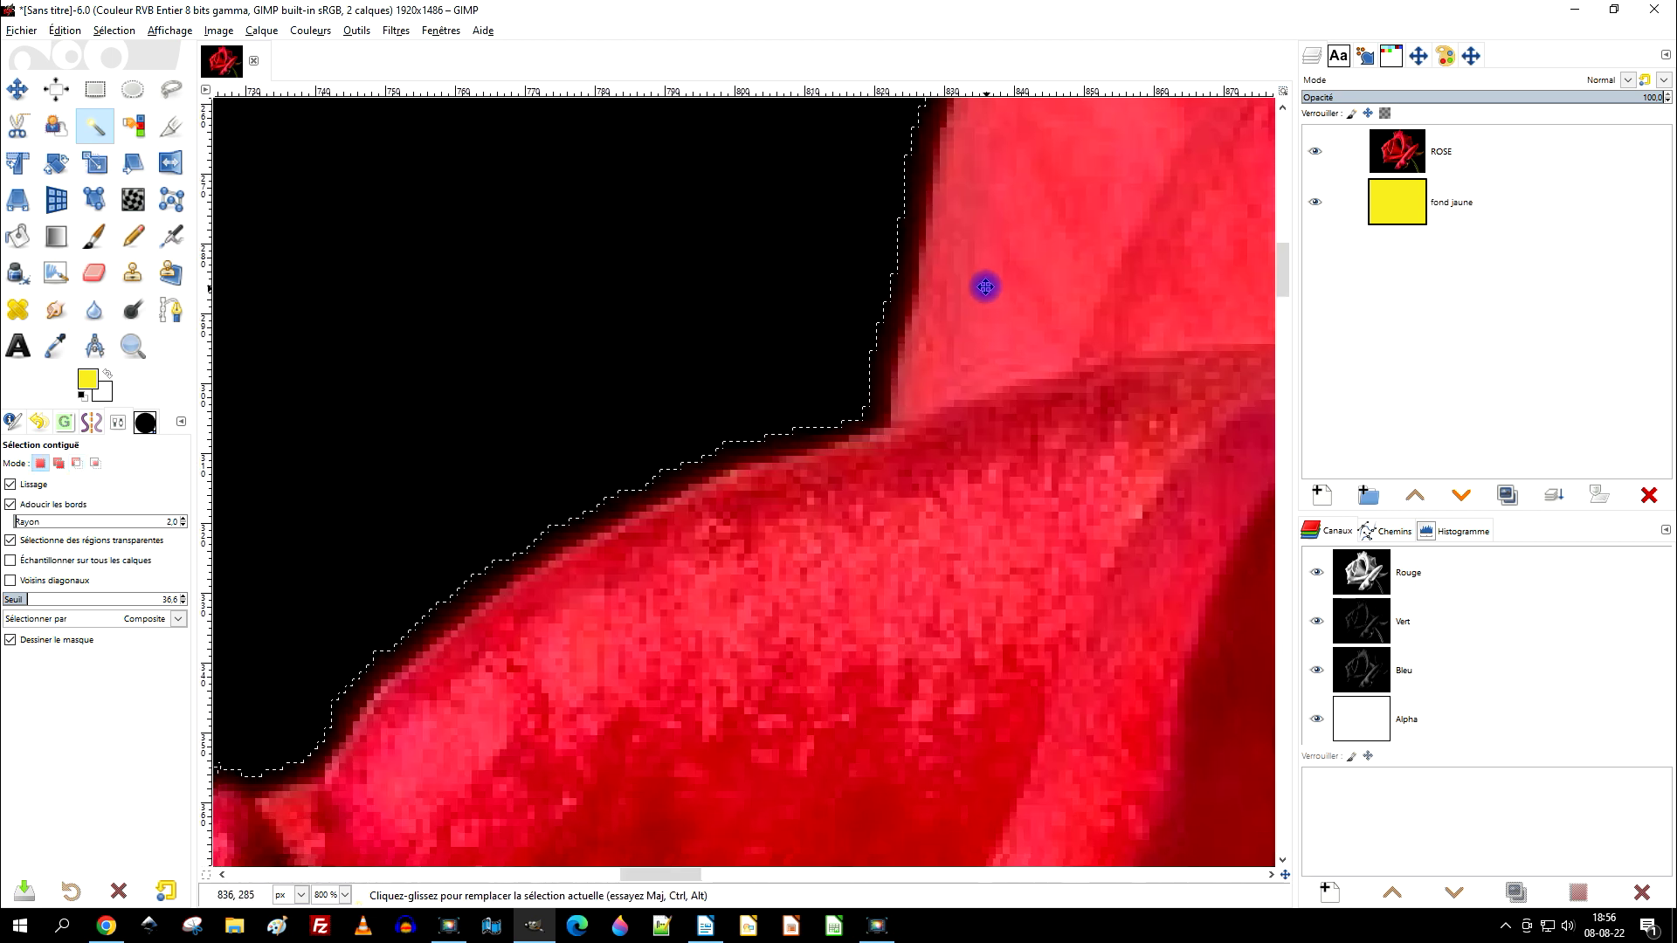
scroll(854, 393, "right", 5)
scroll(854, 393, "up", 3)
left_click(1395, 151)
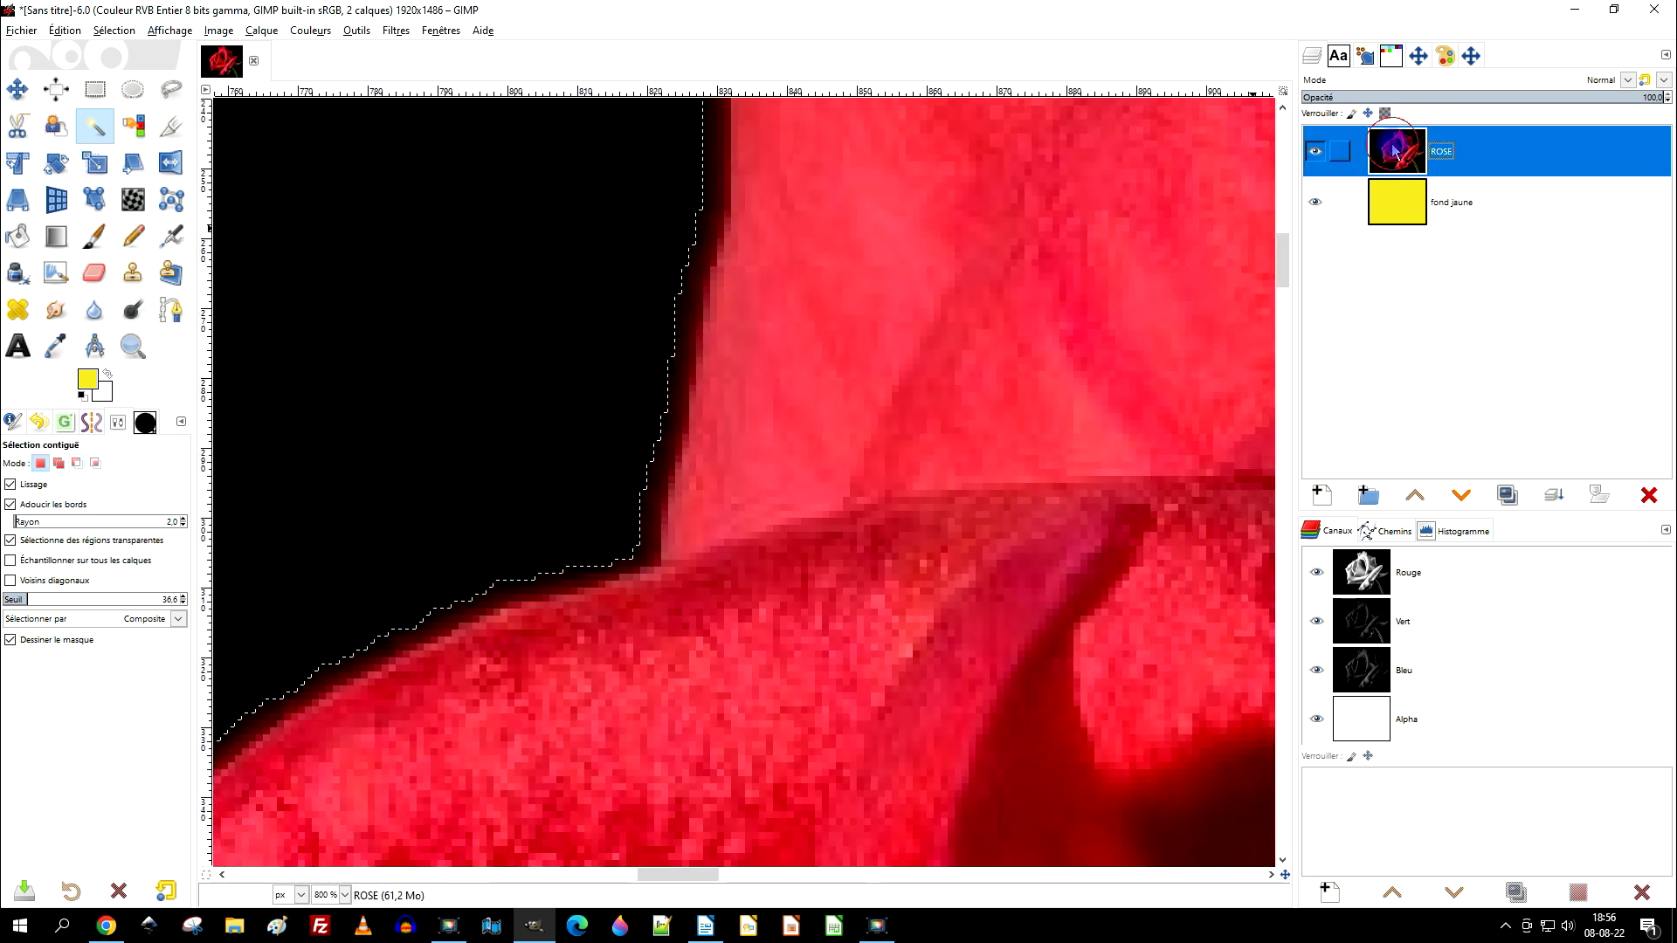
left_click_drag(1412, 163, 1433, 160)
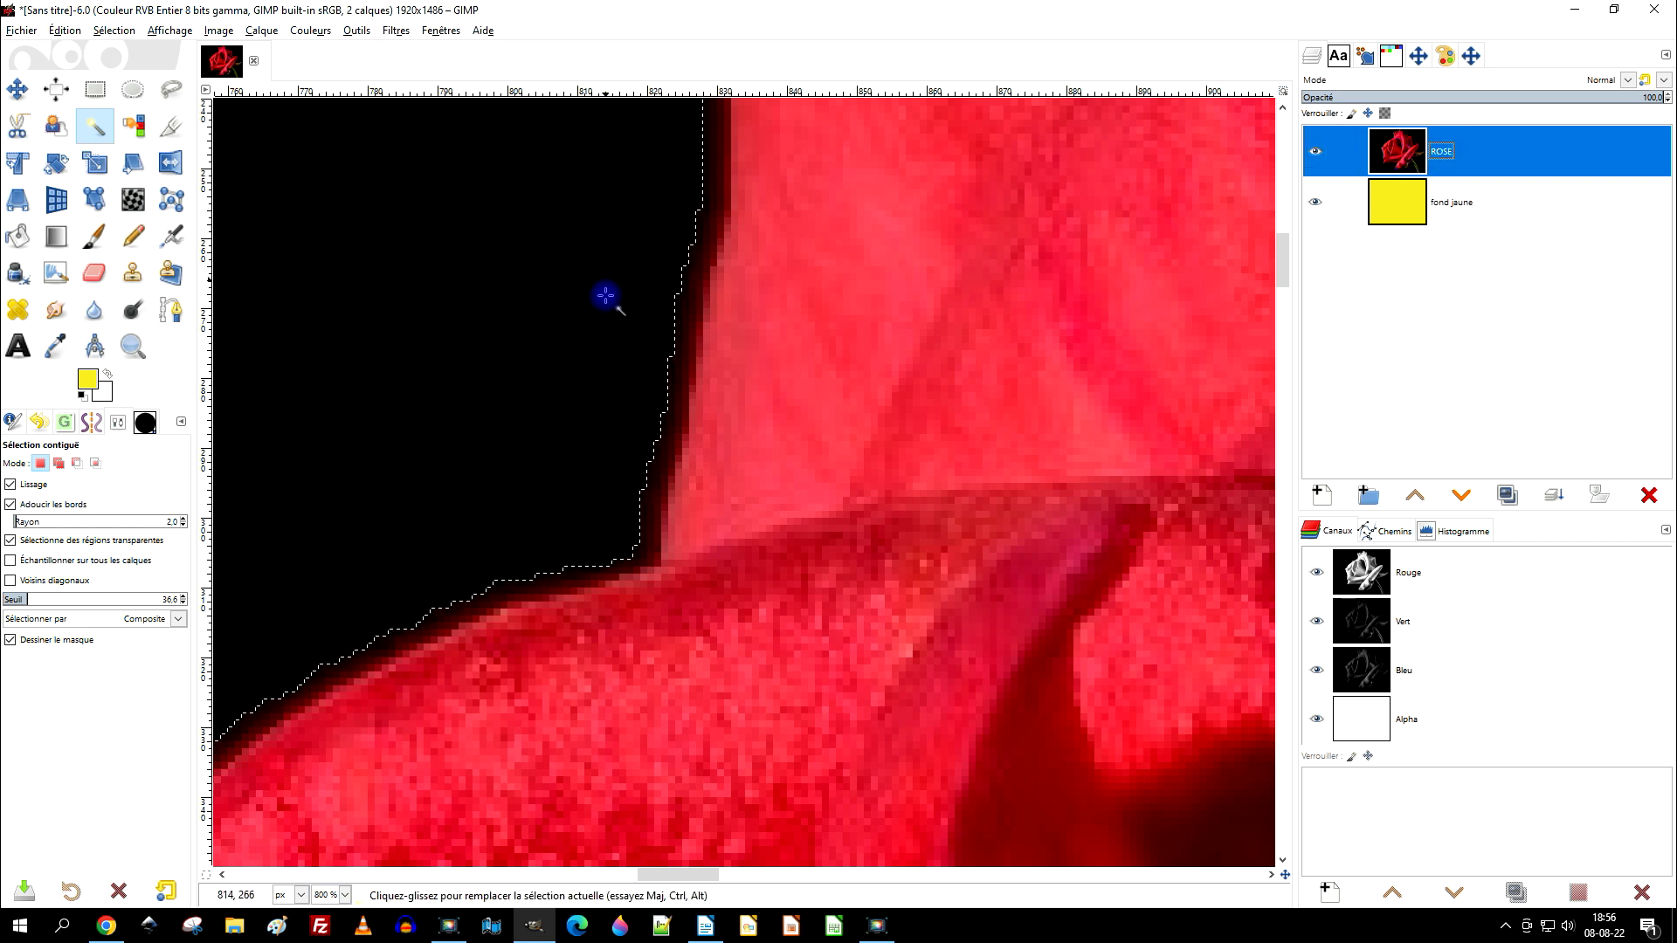
left_click(63, 35)
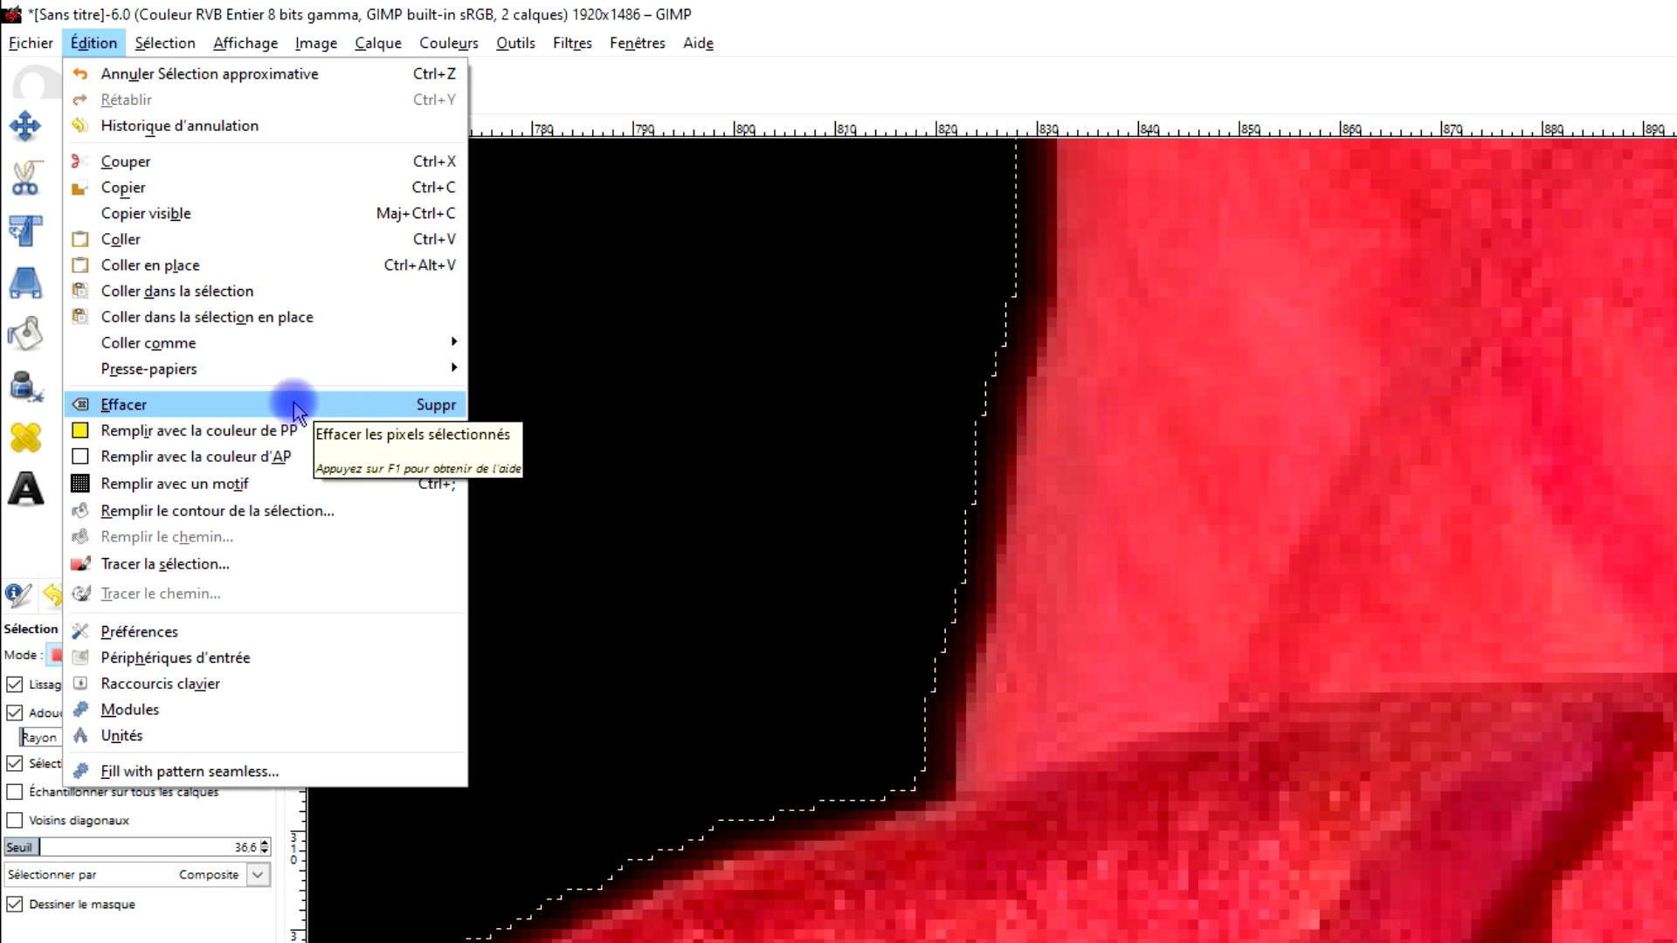
left_click(295, 405)
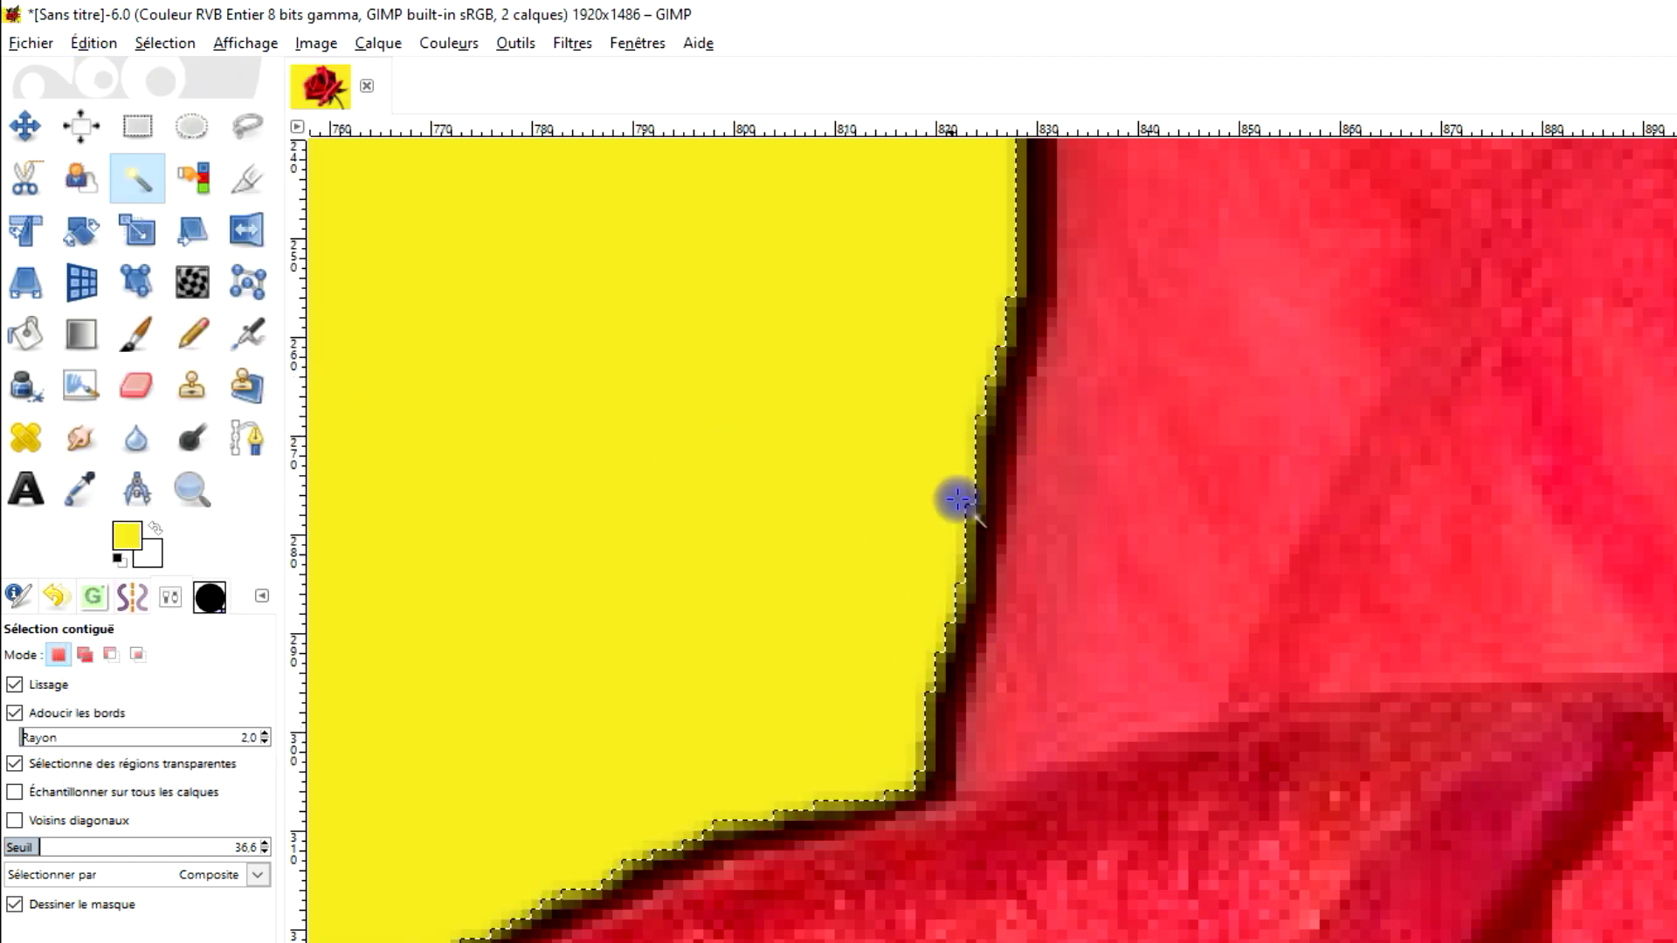
Step: Erase the selected area of the ROSE layer once more to thin the dark fringe along the petals
scroll(958, 499, "down", 3)
scroll(962, 401, "up", 4)
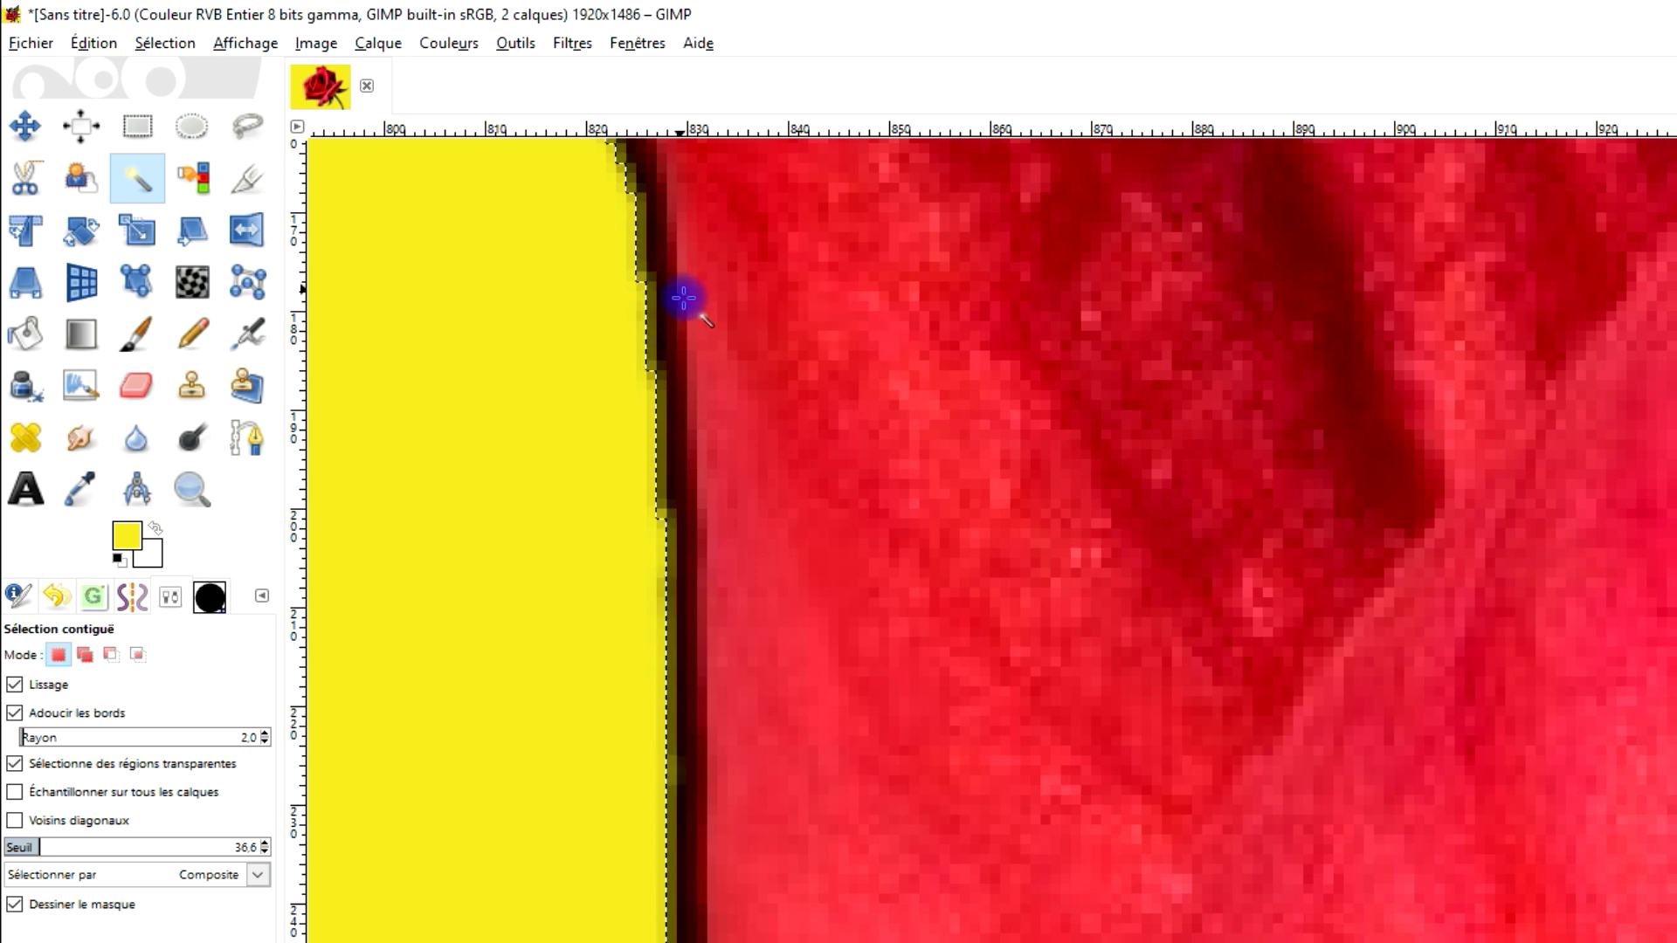
scroll(696, 898, "down", 3)
scroll(845, 642, "up", 3)
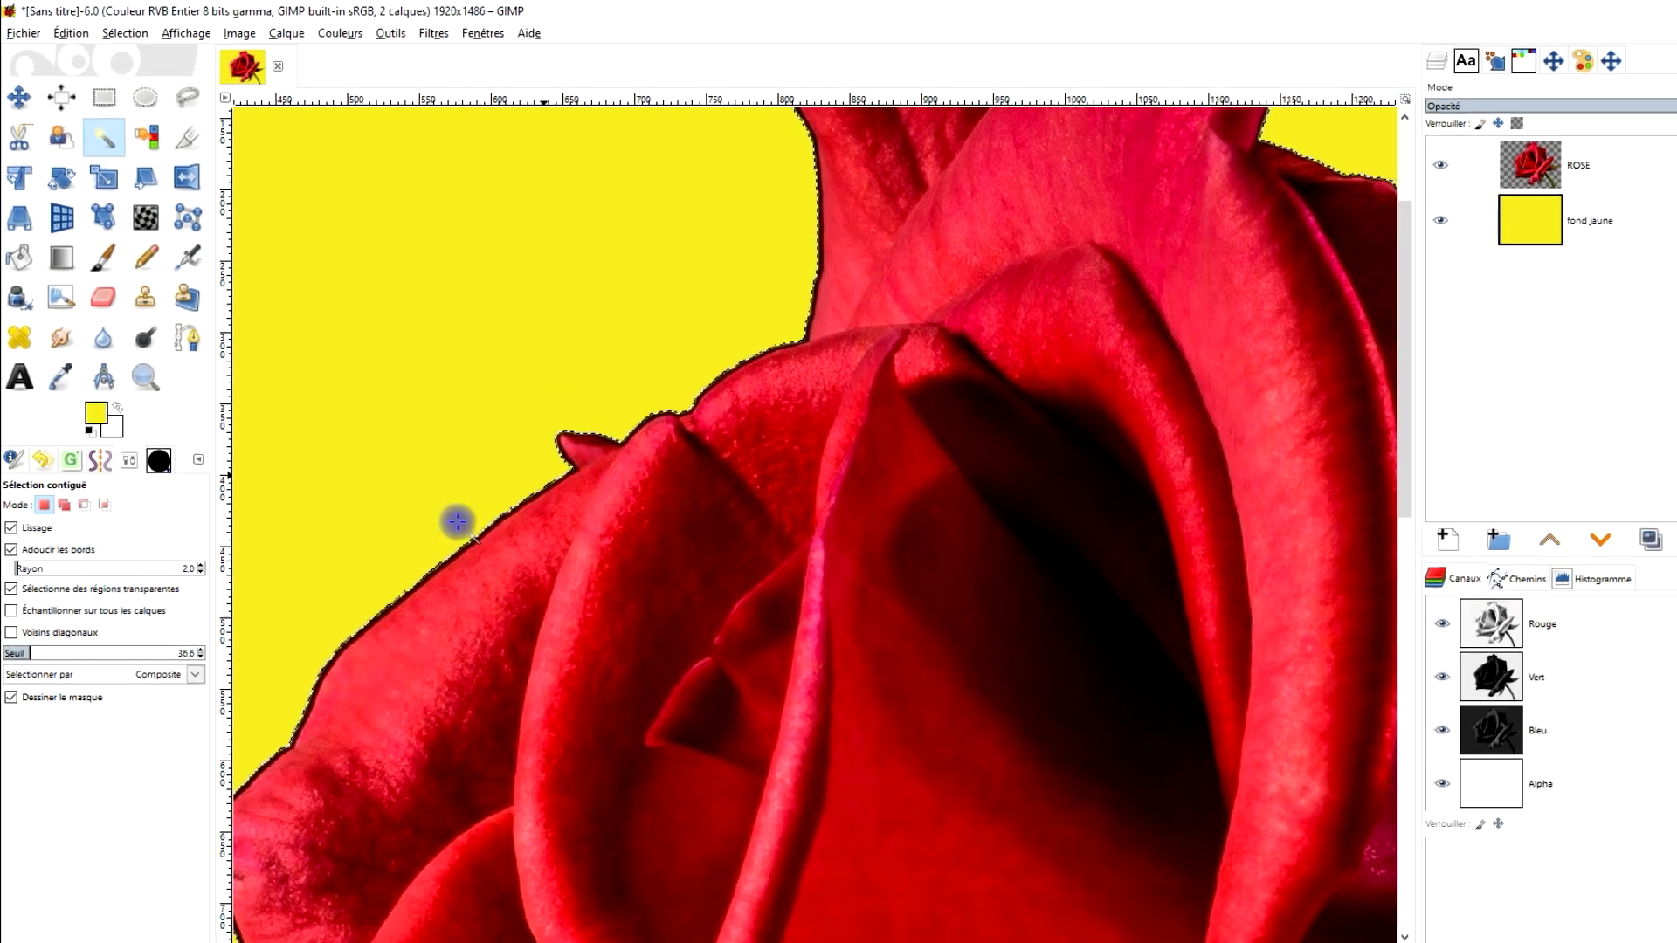
scroll(341, 677, "up", 7)
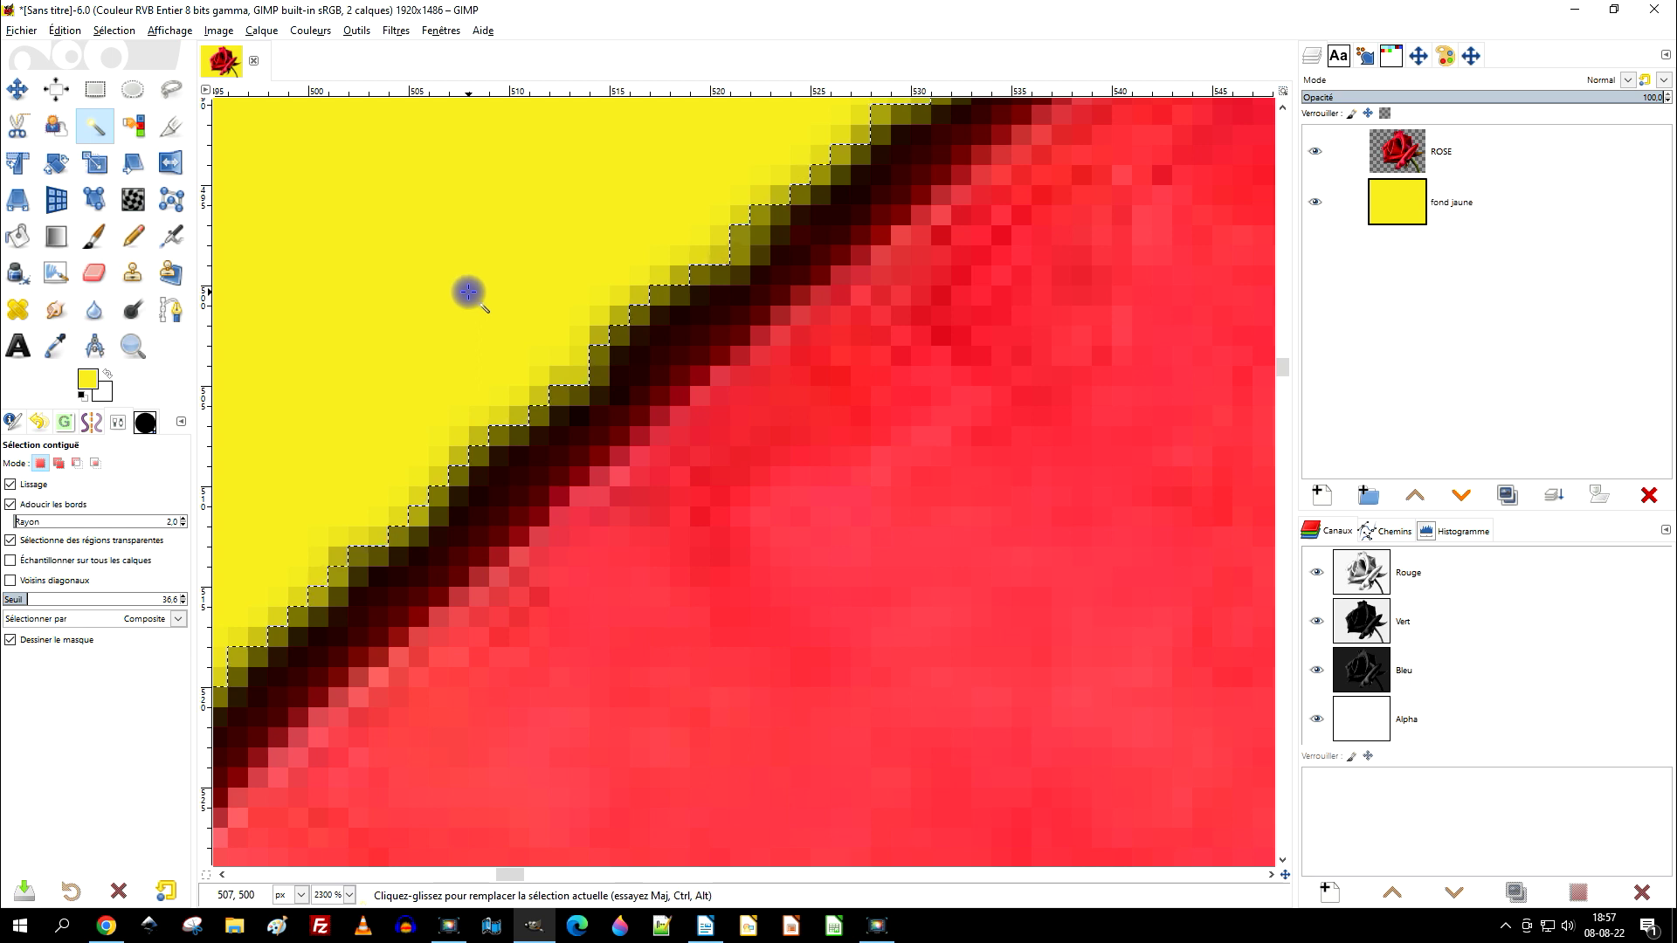
left_click(64, 32)
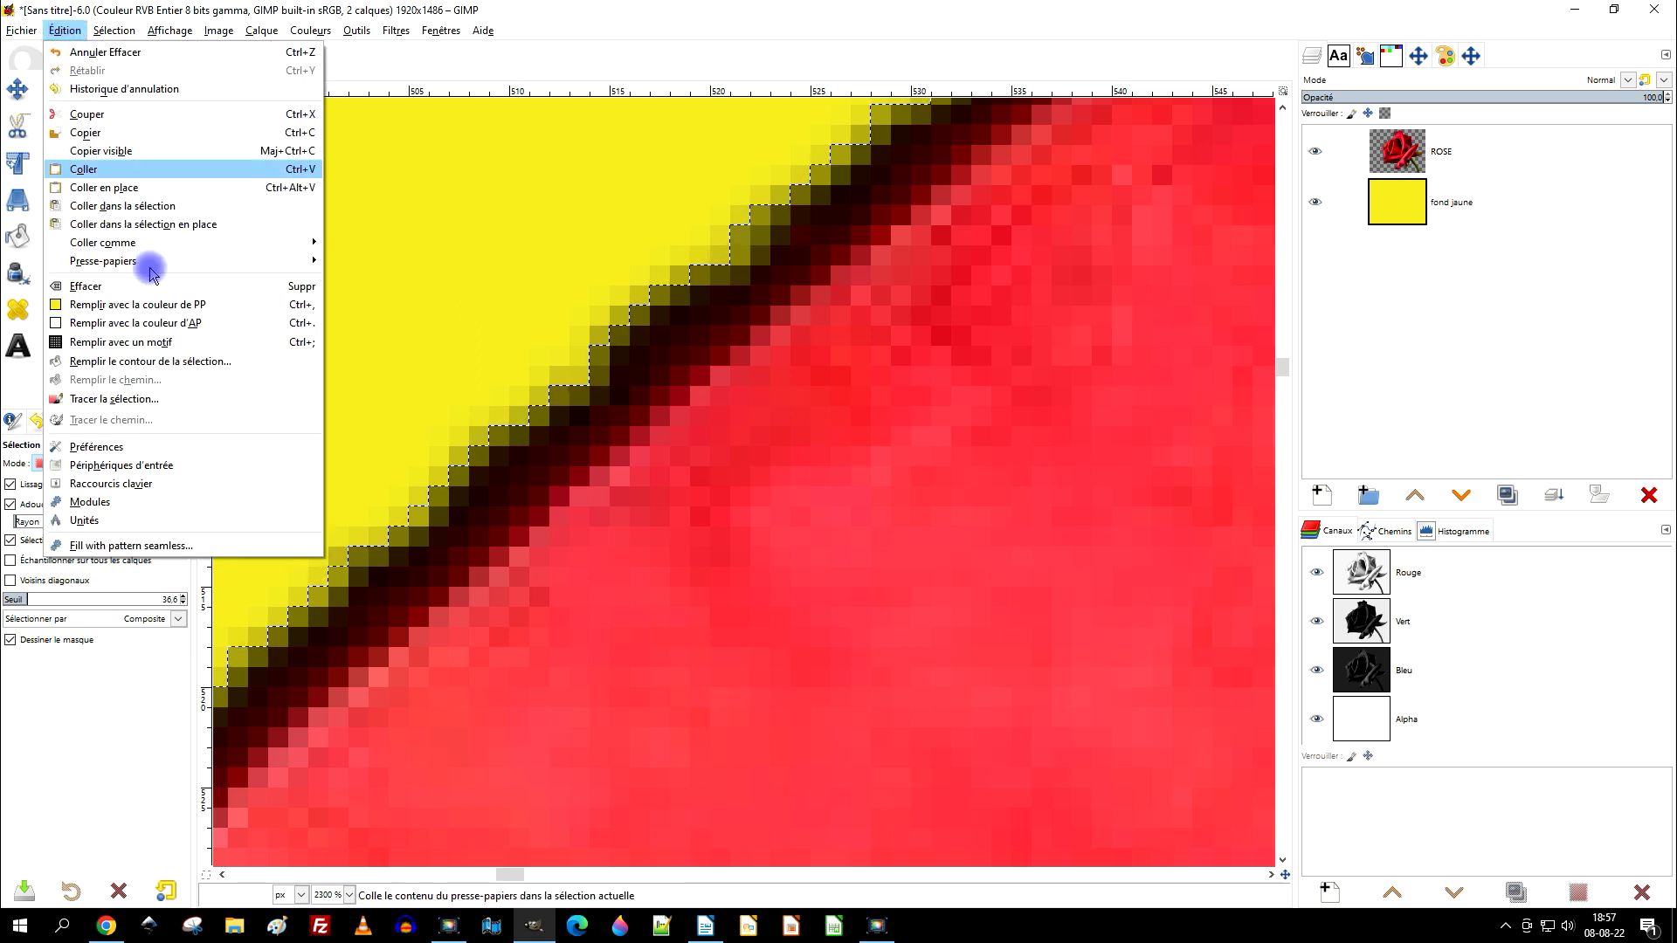
left_click(116, 288)
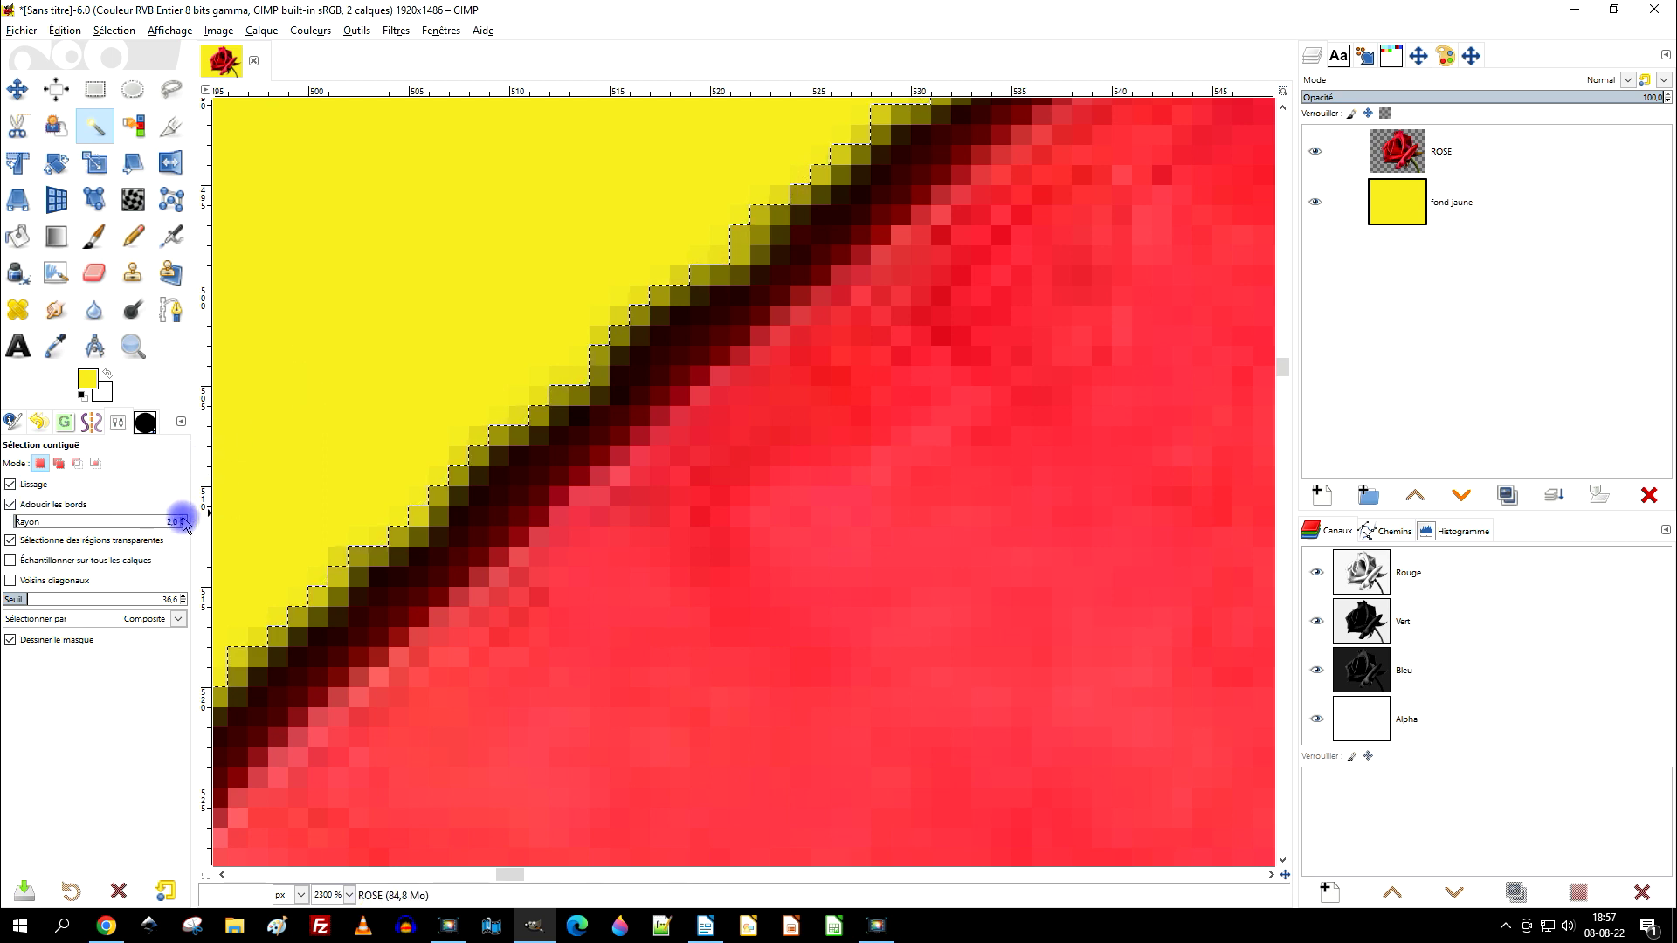
Step: Feather the current background selection by 2 px
left_click(114, 30)
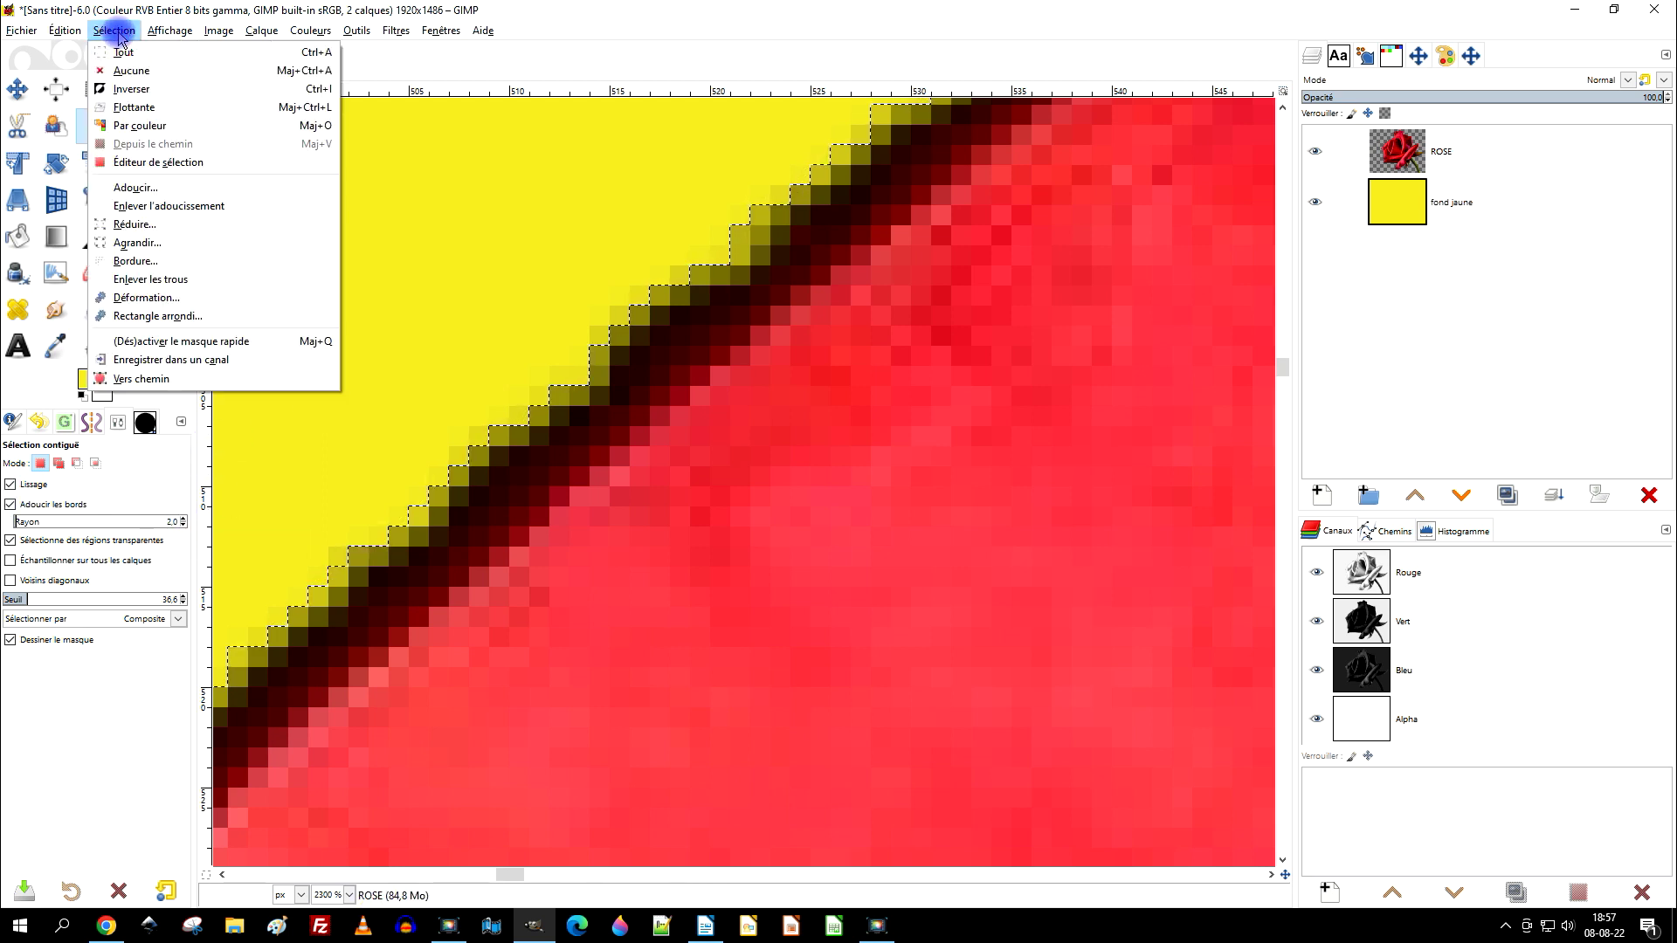
left_click(174, 192)
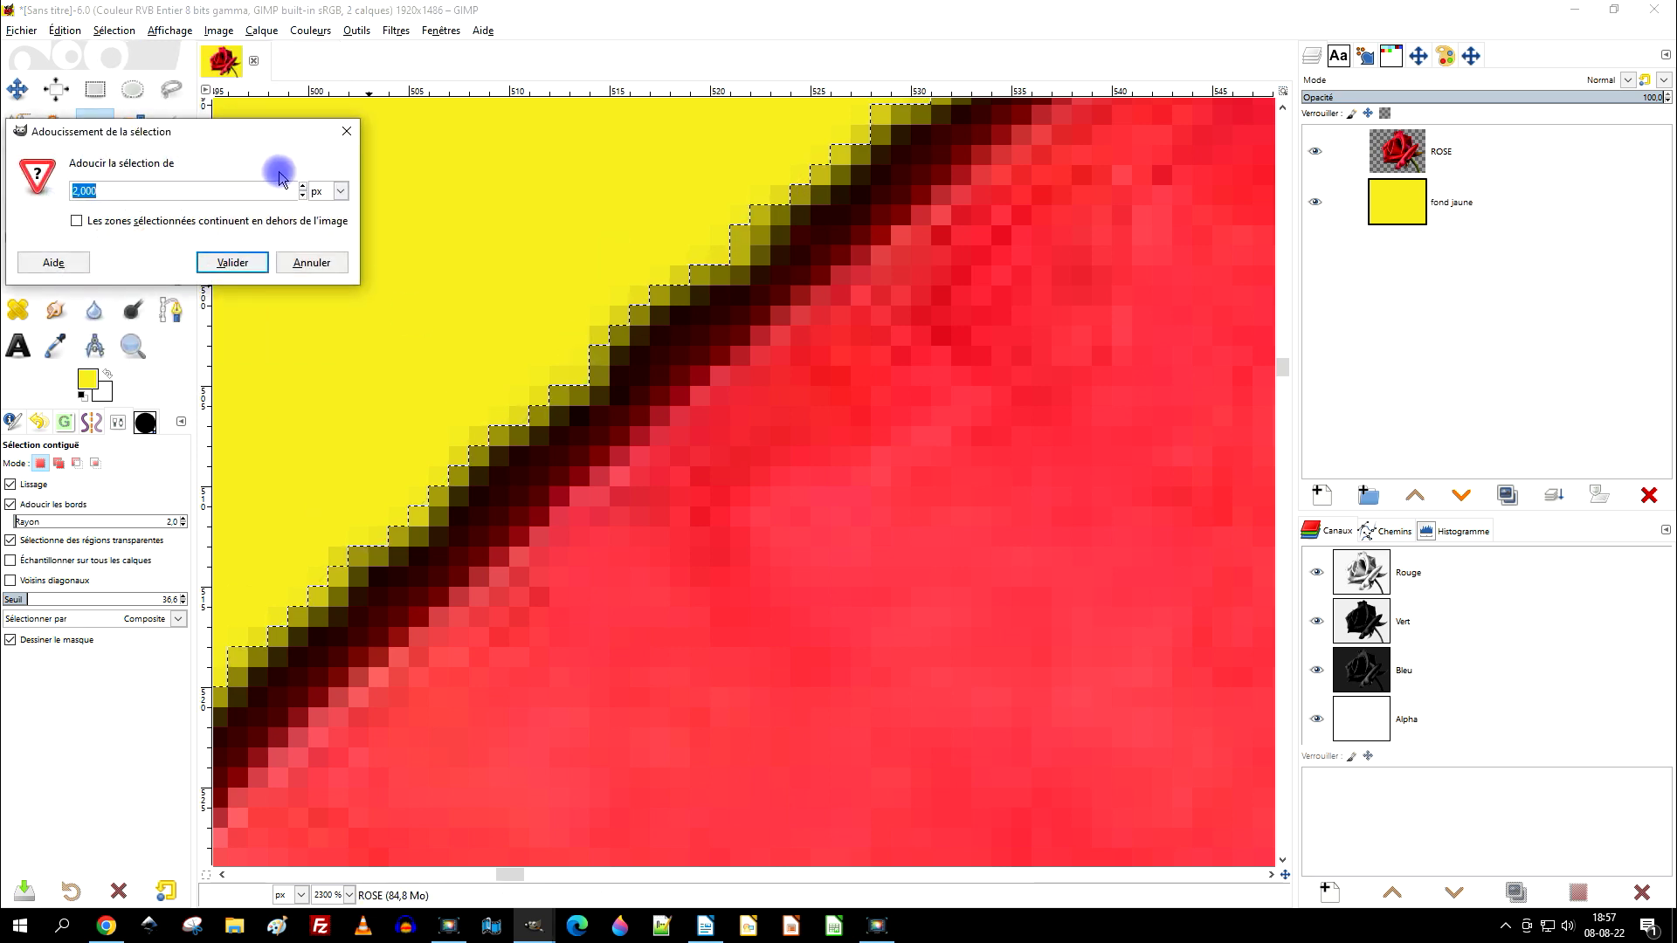
left_click(247, 264)
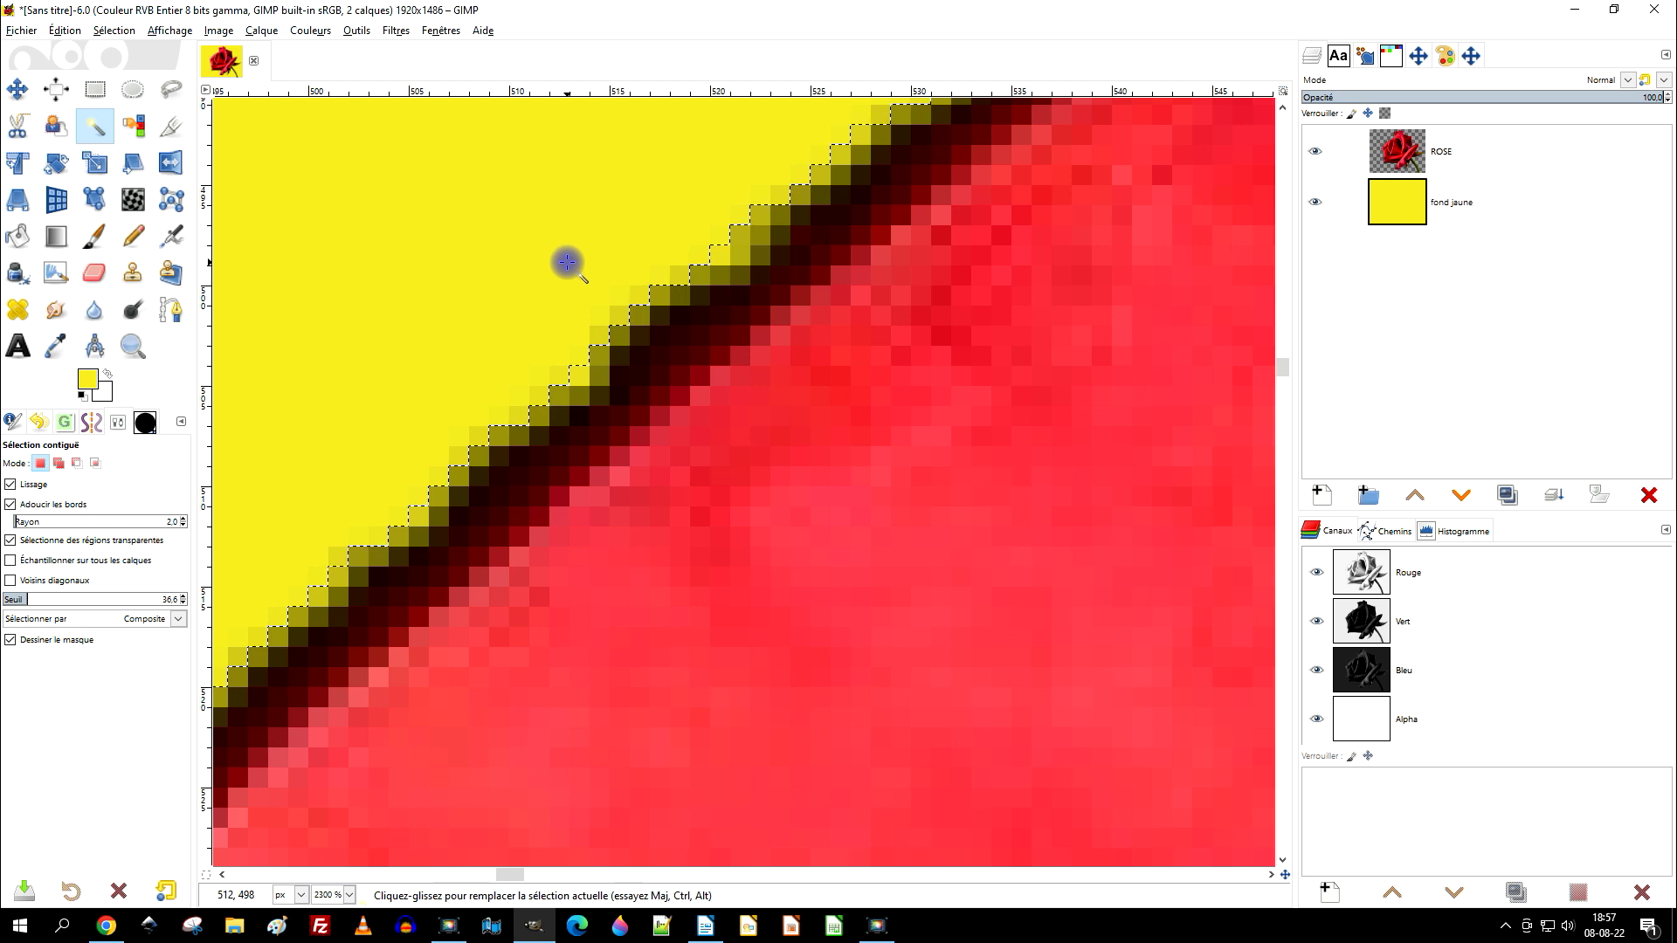
Step: Erase the feathered selection several times to fade the dark outline around the rose
key("Delete")
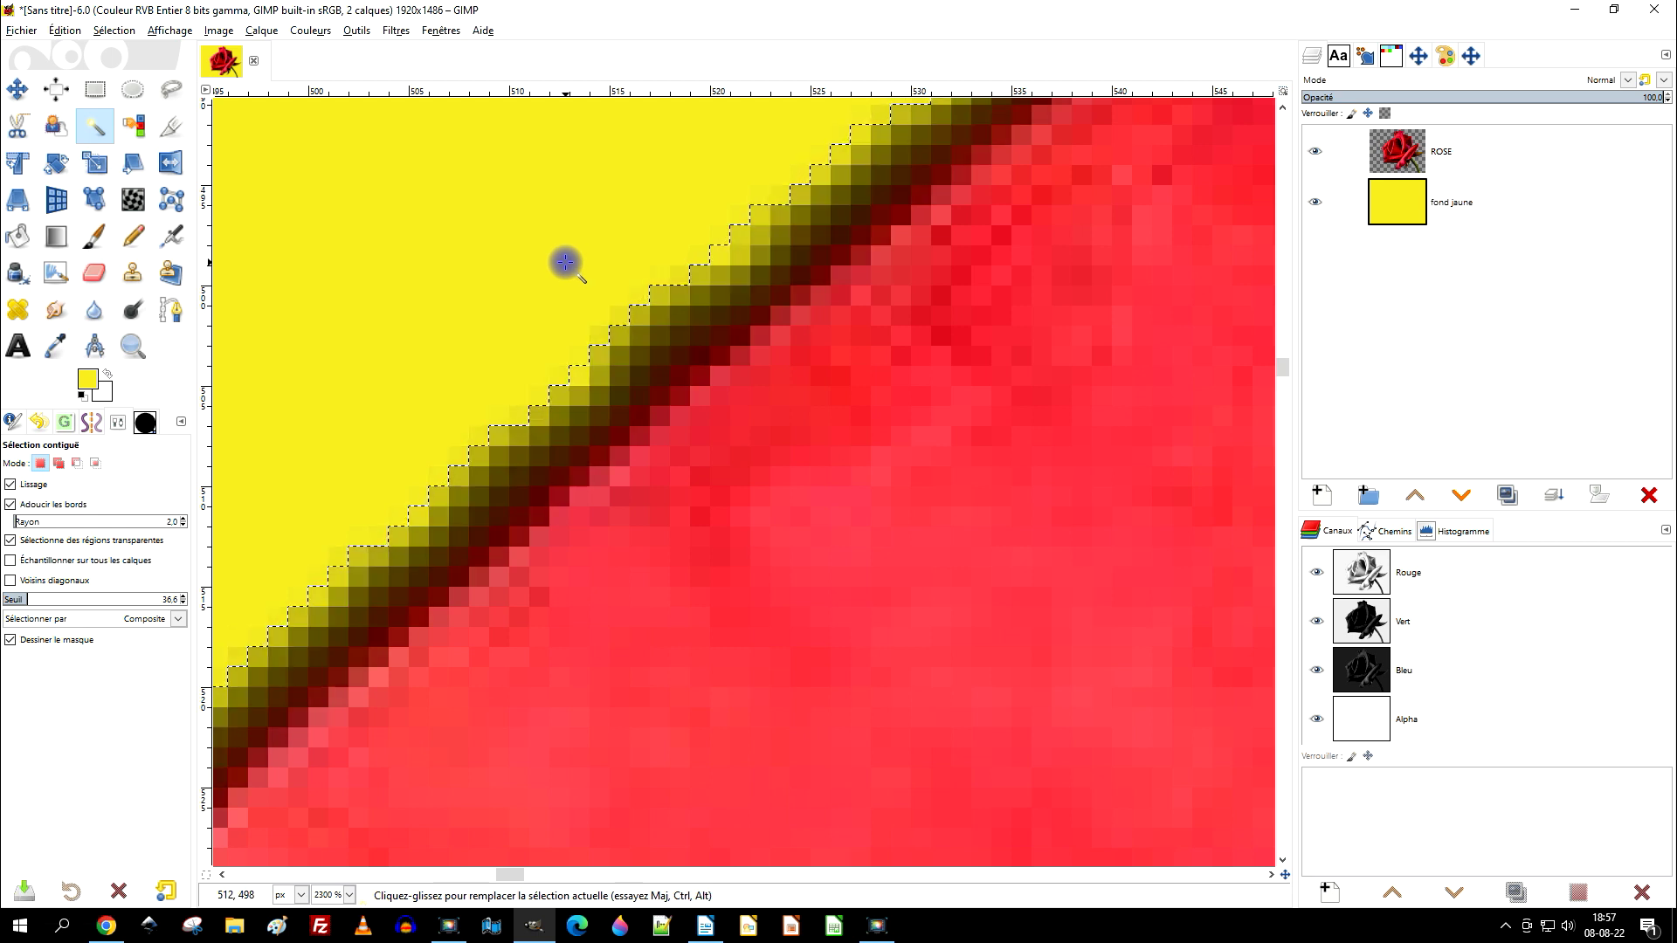
key("Delete")
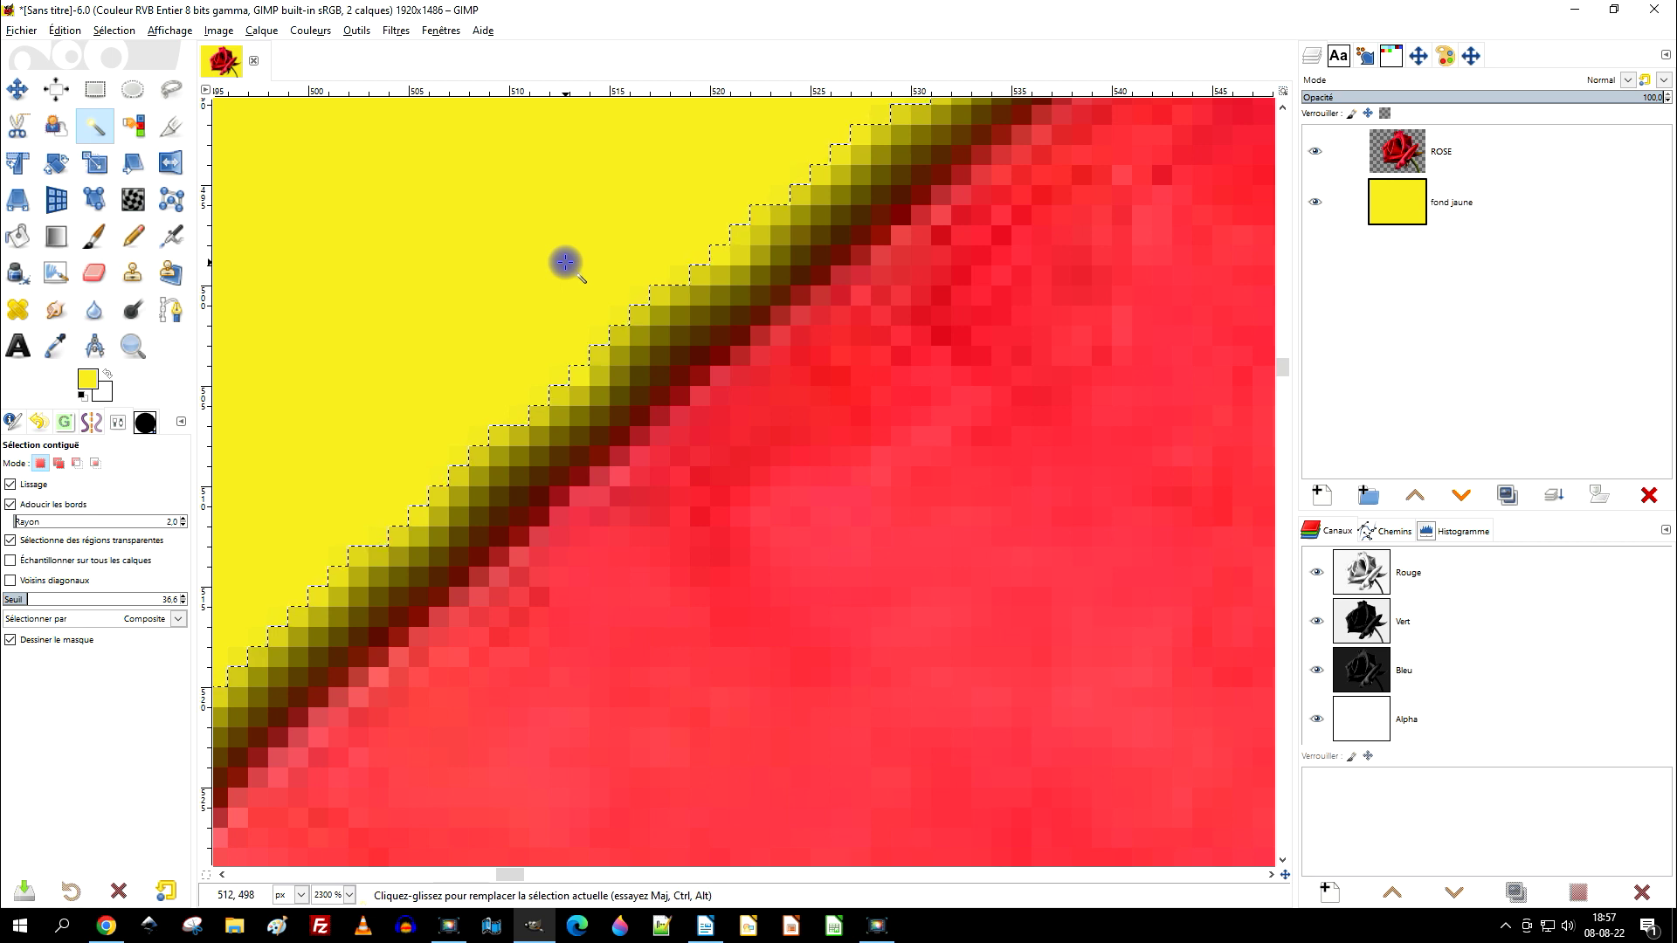
key("Delete")
scroll(657, 321, "down", 7)
scroll(657, 321, "up", 8)
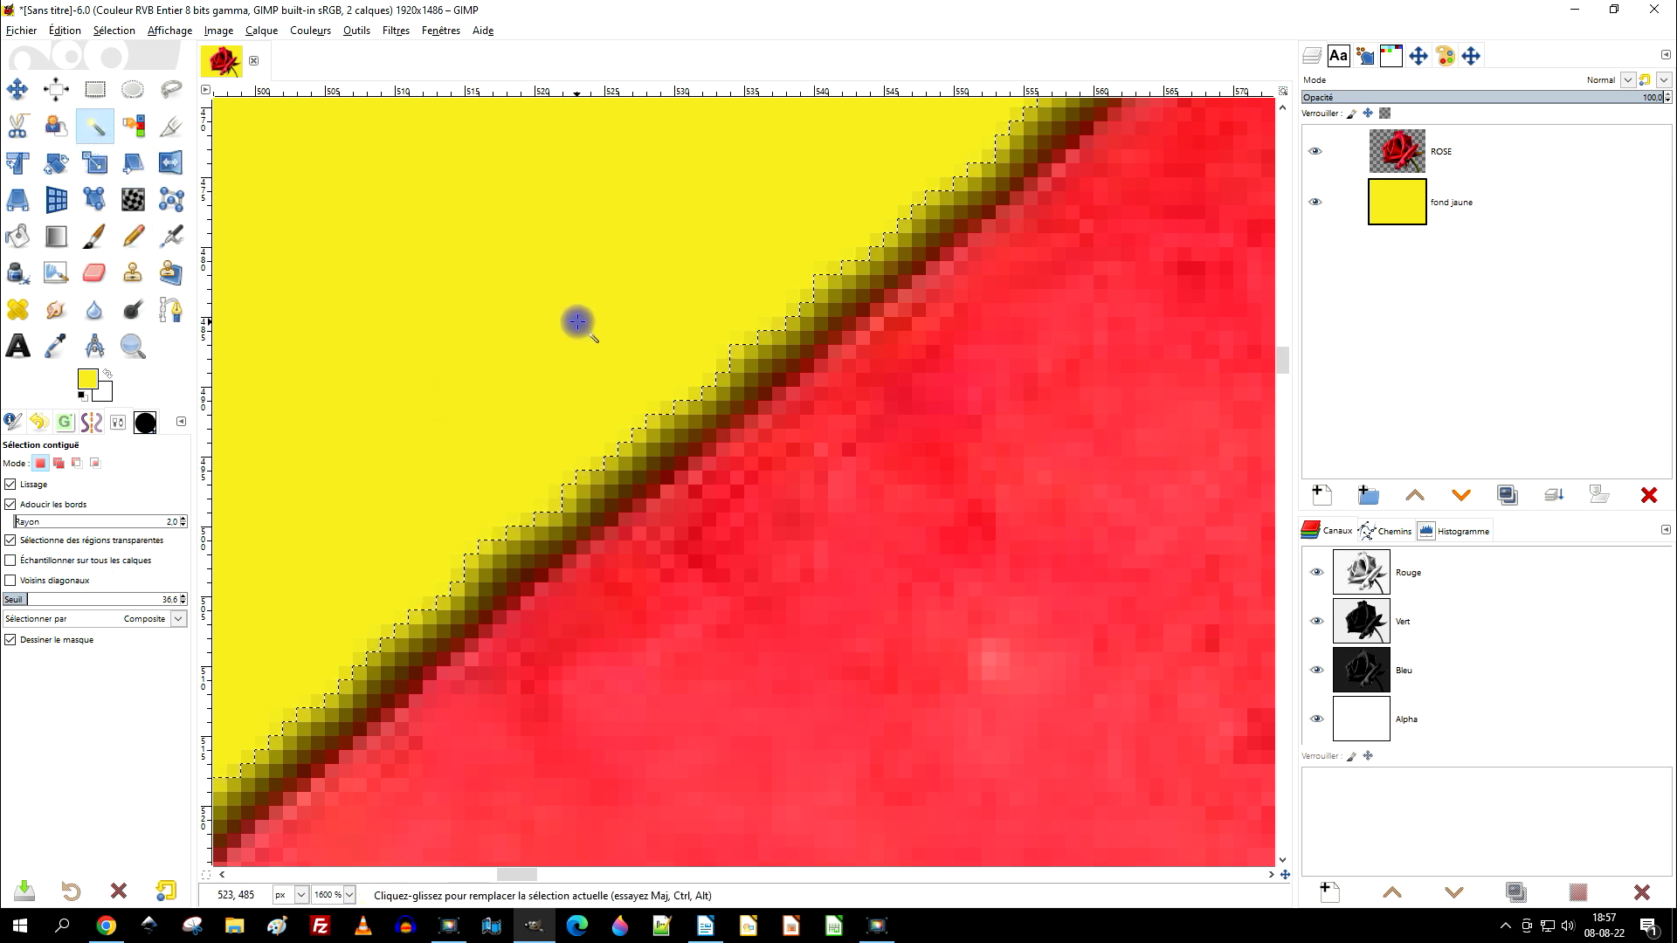
key("Delete")
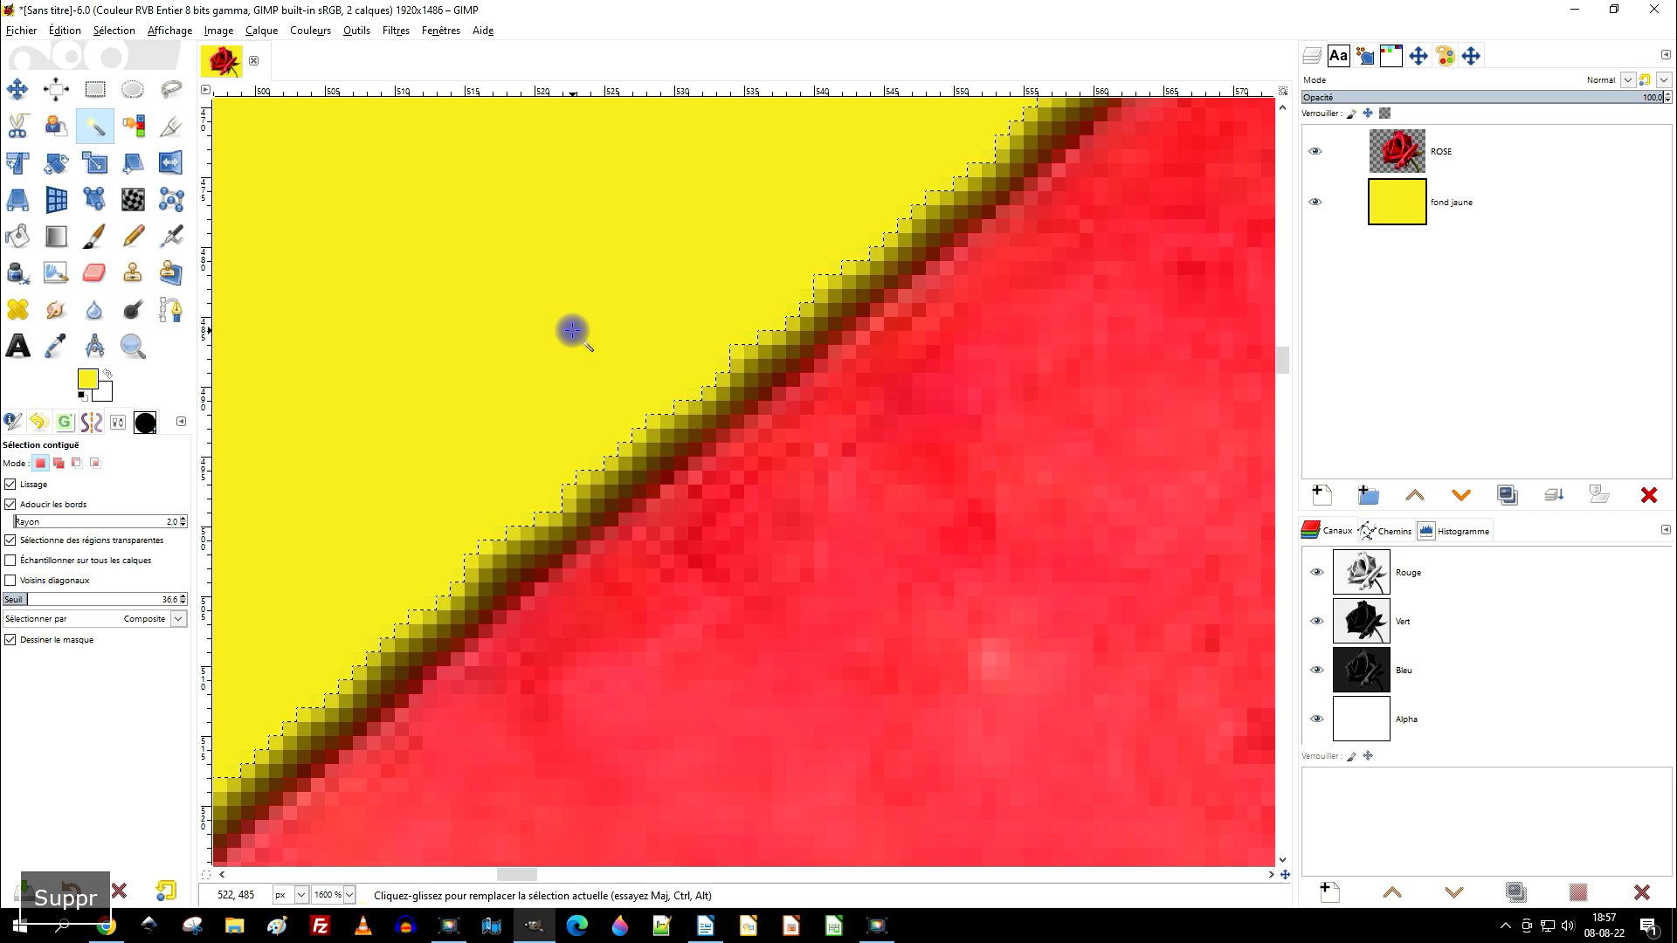
left_click(114, 31)
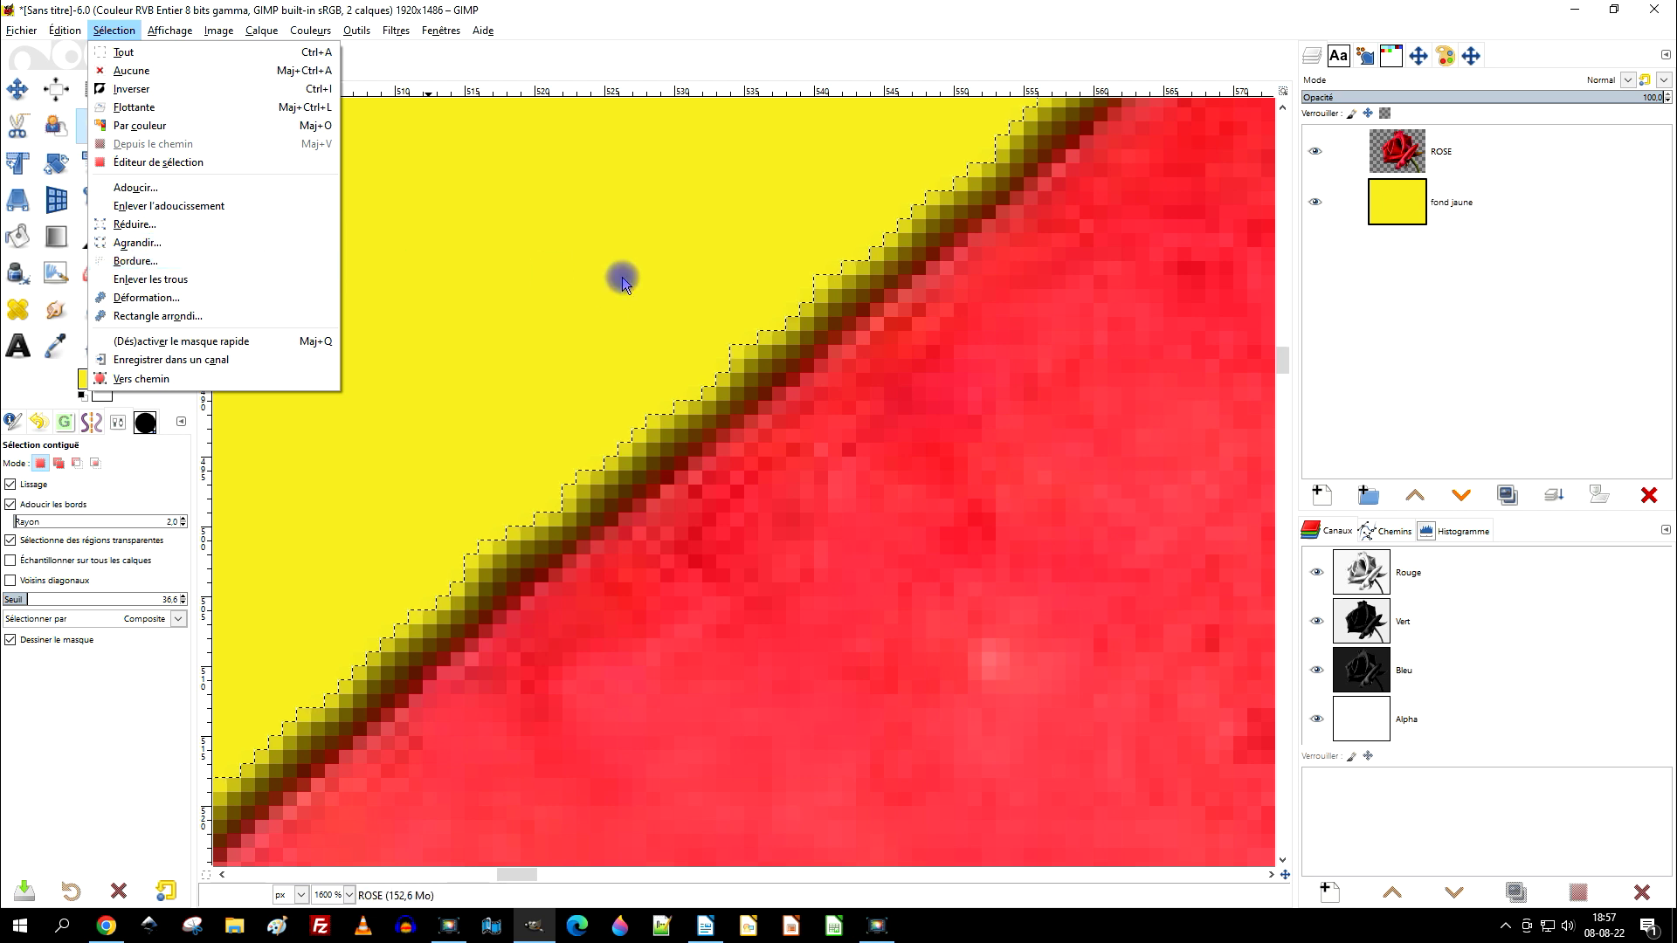
left_click(610, 301)
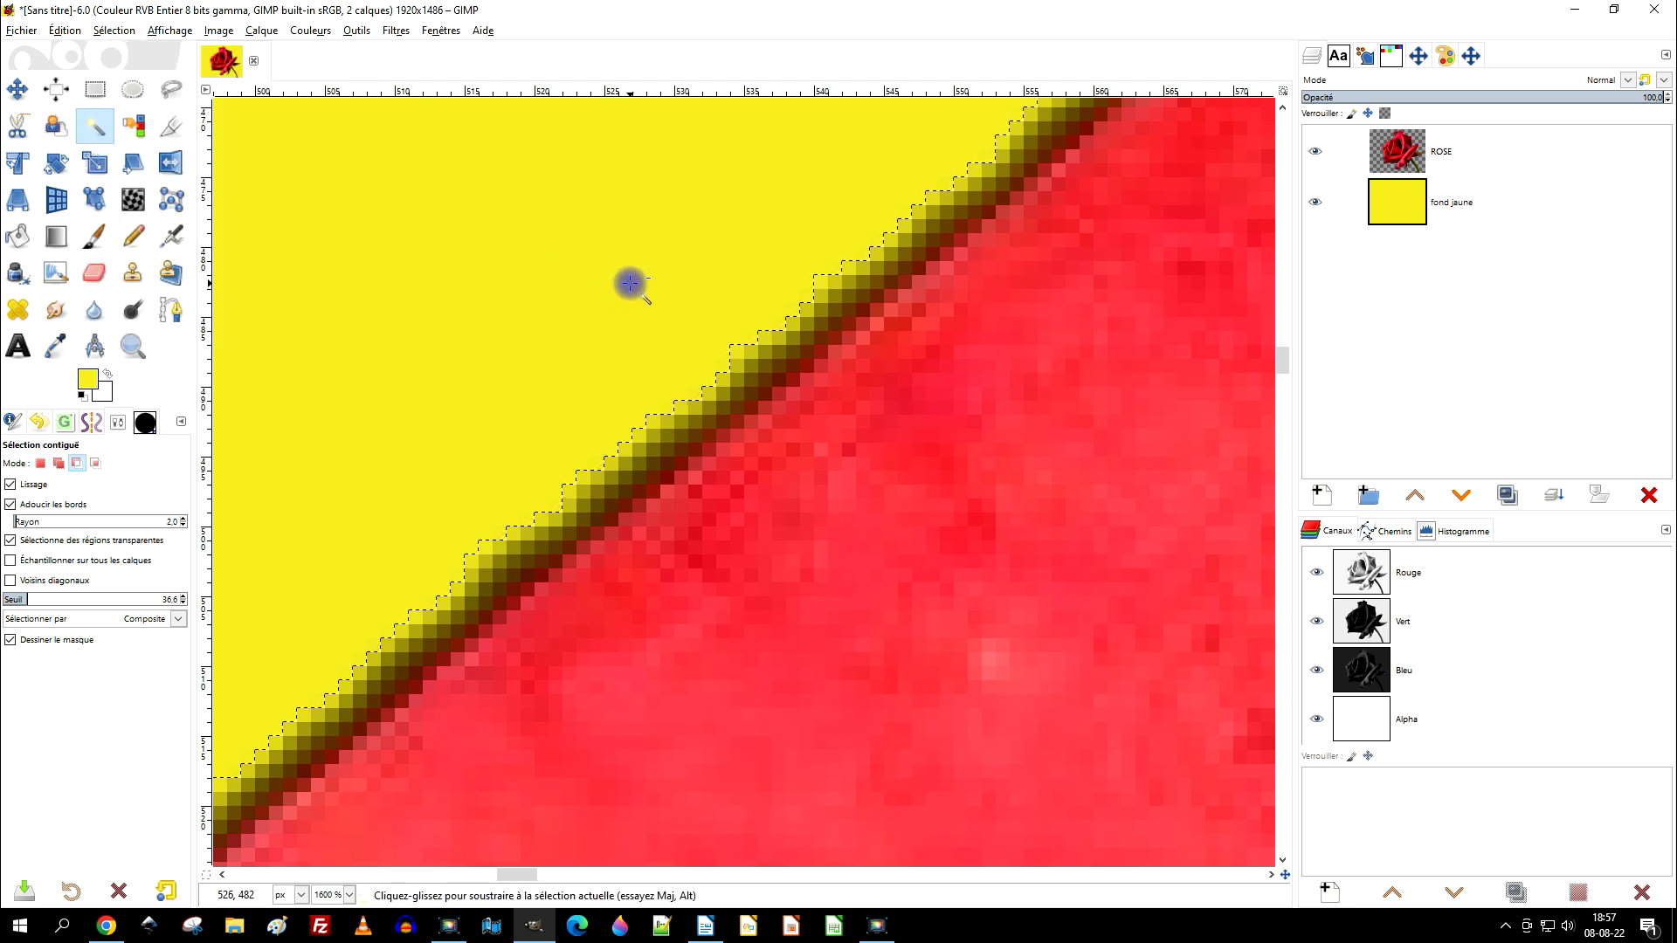
Step: Examine the rose's outline against the yellow background for remaining dark fringe
scroll(625, 285, "down", 10, "ctrl")
scroll(817, 450, "down", 2, "ctrl")
scroll(814, 442, "up", 5, "ctrl")
scroll(697, 375, "down", 3, "ctrl")
scroll(799, 719, "down", 1, "ctrl")
scroll(535, 437, "up", 6, "ctrl")
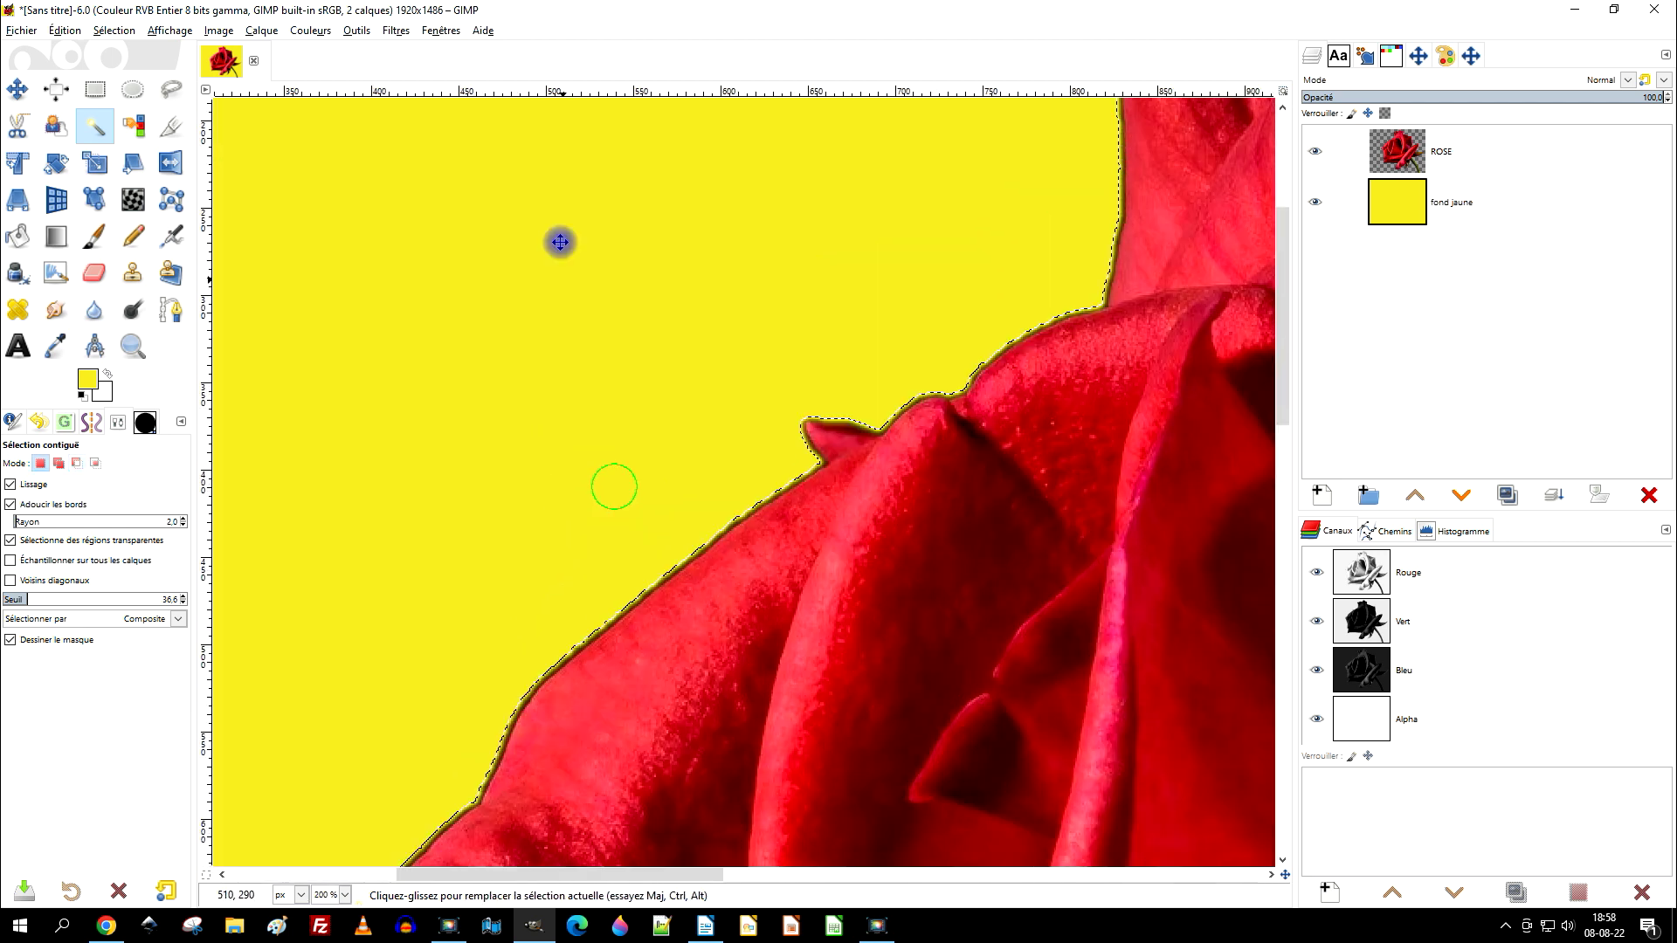
scroll(597, 450, "up", 1, "ctrl")
left_click_drag(551, 292, 634, 387)
key("Escape")
scroll(1011, 280, "down", 3, "ctrl")
scroll(685, 442, "up", 3, "ctrl")
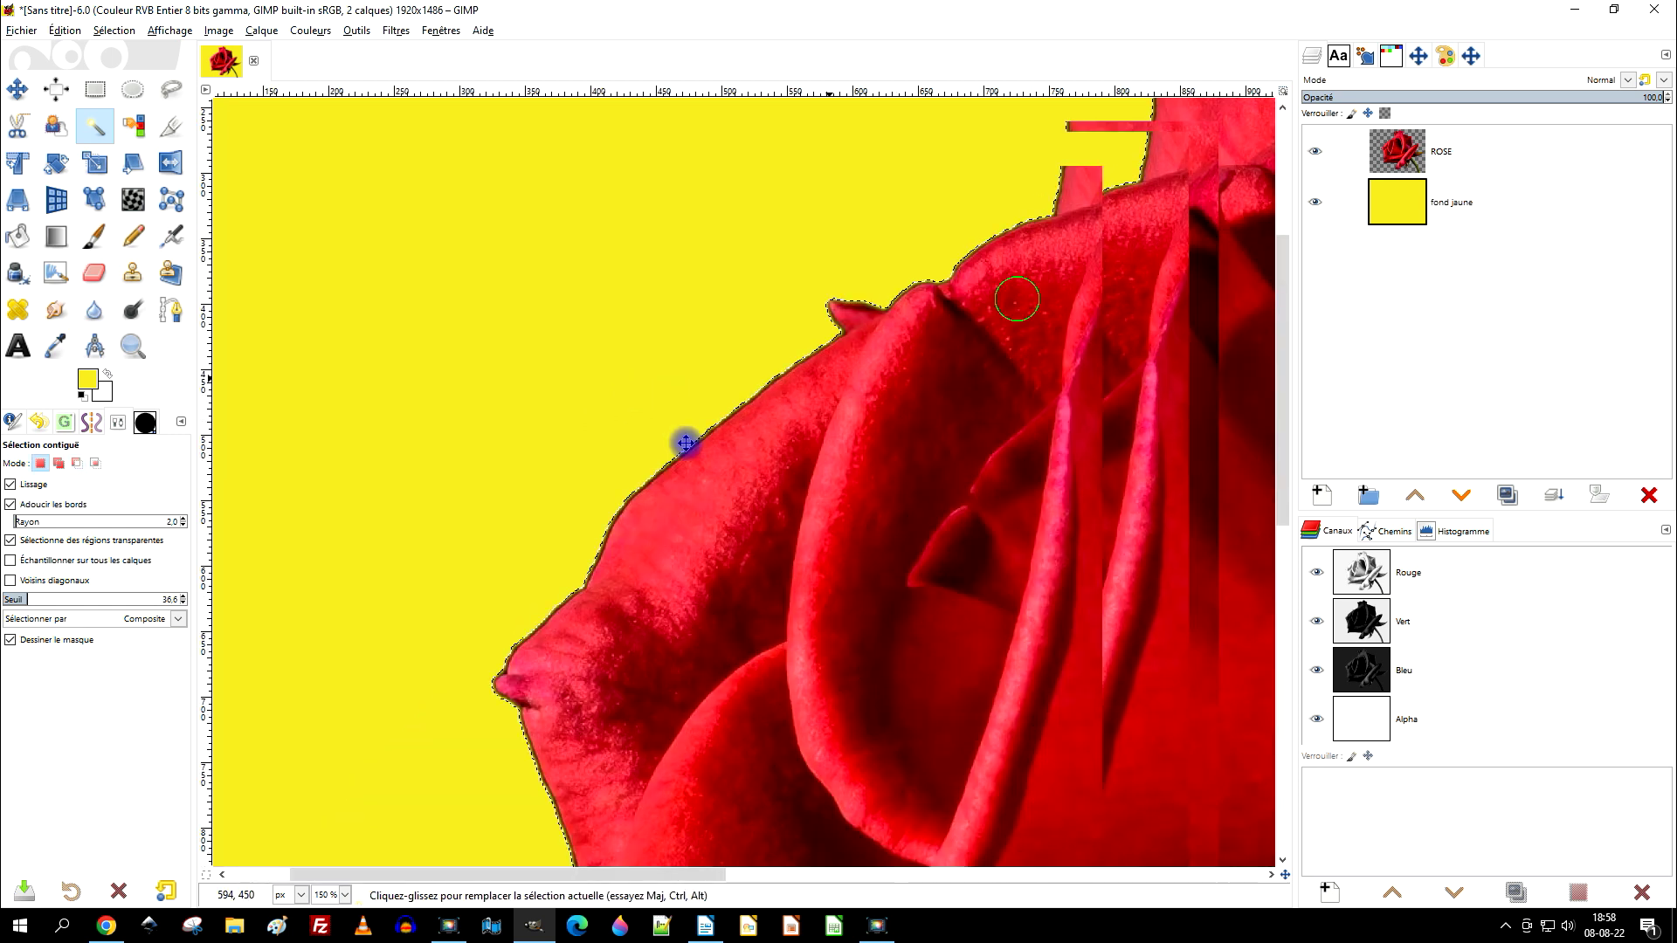
scroll(861, 341, "up", 2, "ctrl")
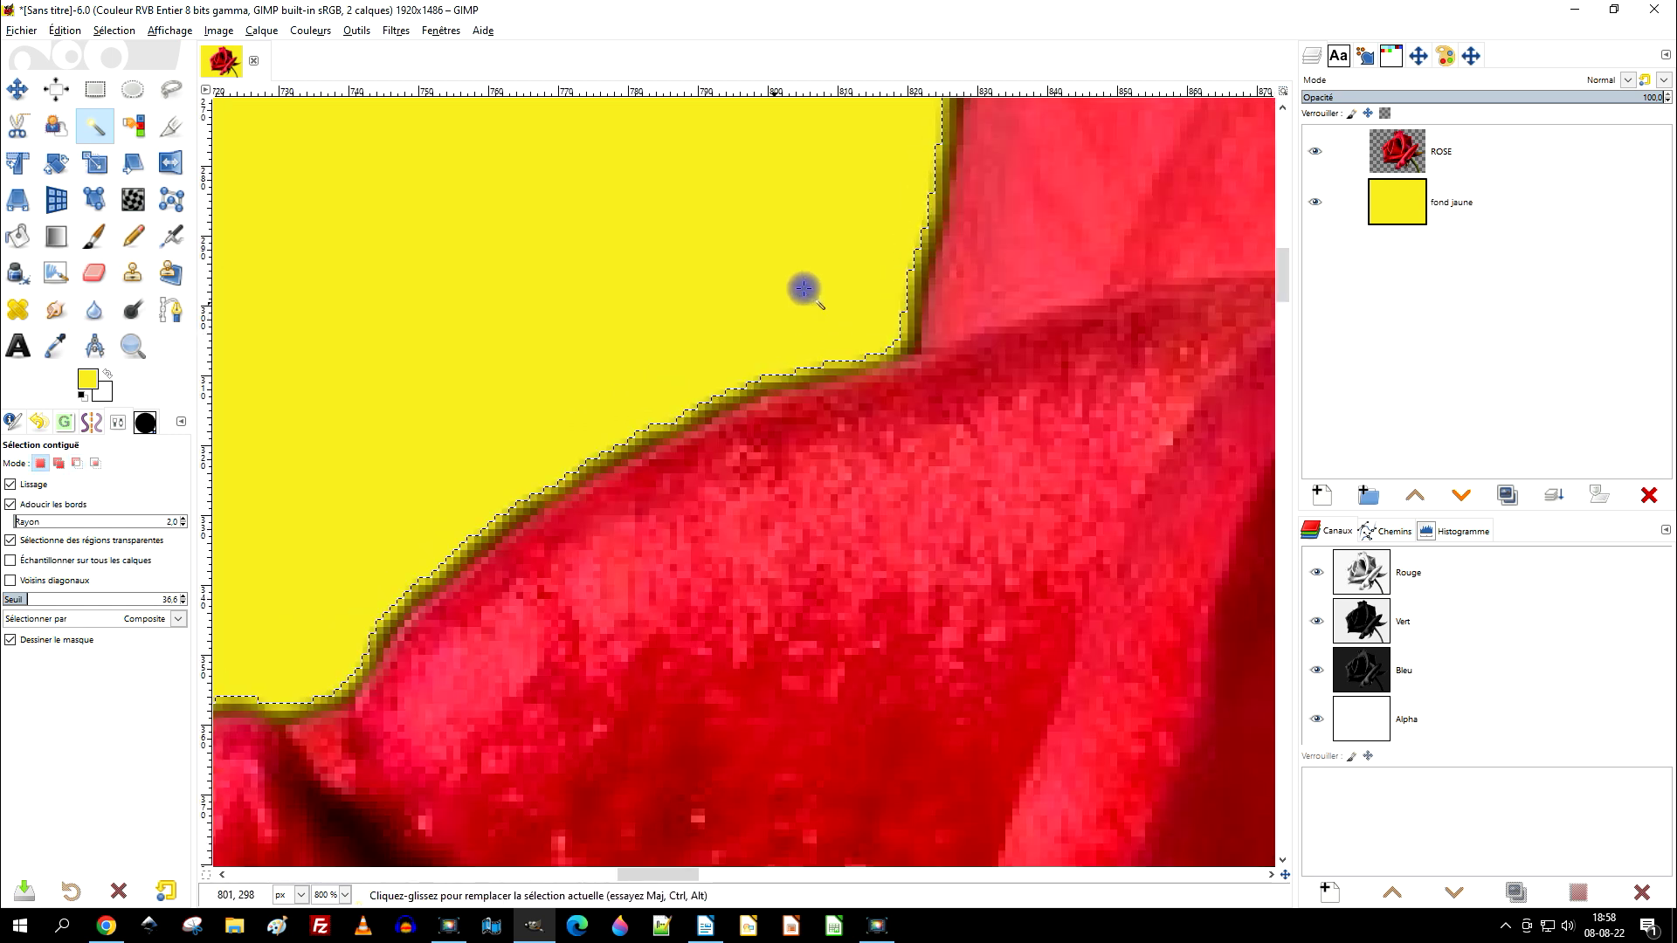
Step: Hide the fond jaune layer to check the cut-out on transparency, and show it again
left_click(1315, 204)
scroll(864, 290, "down", 6, "ctrl")
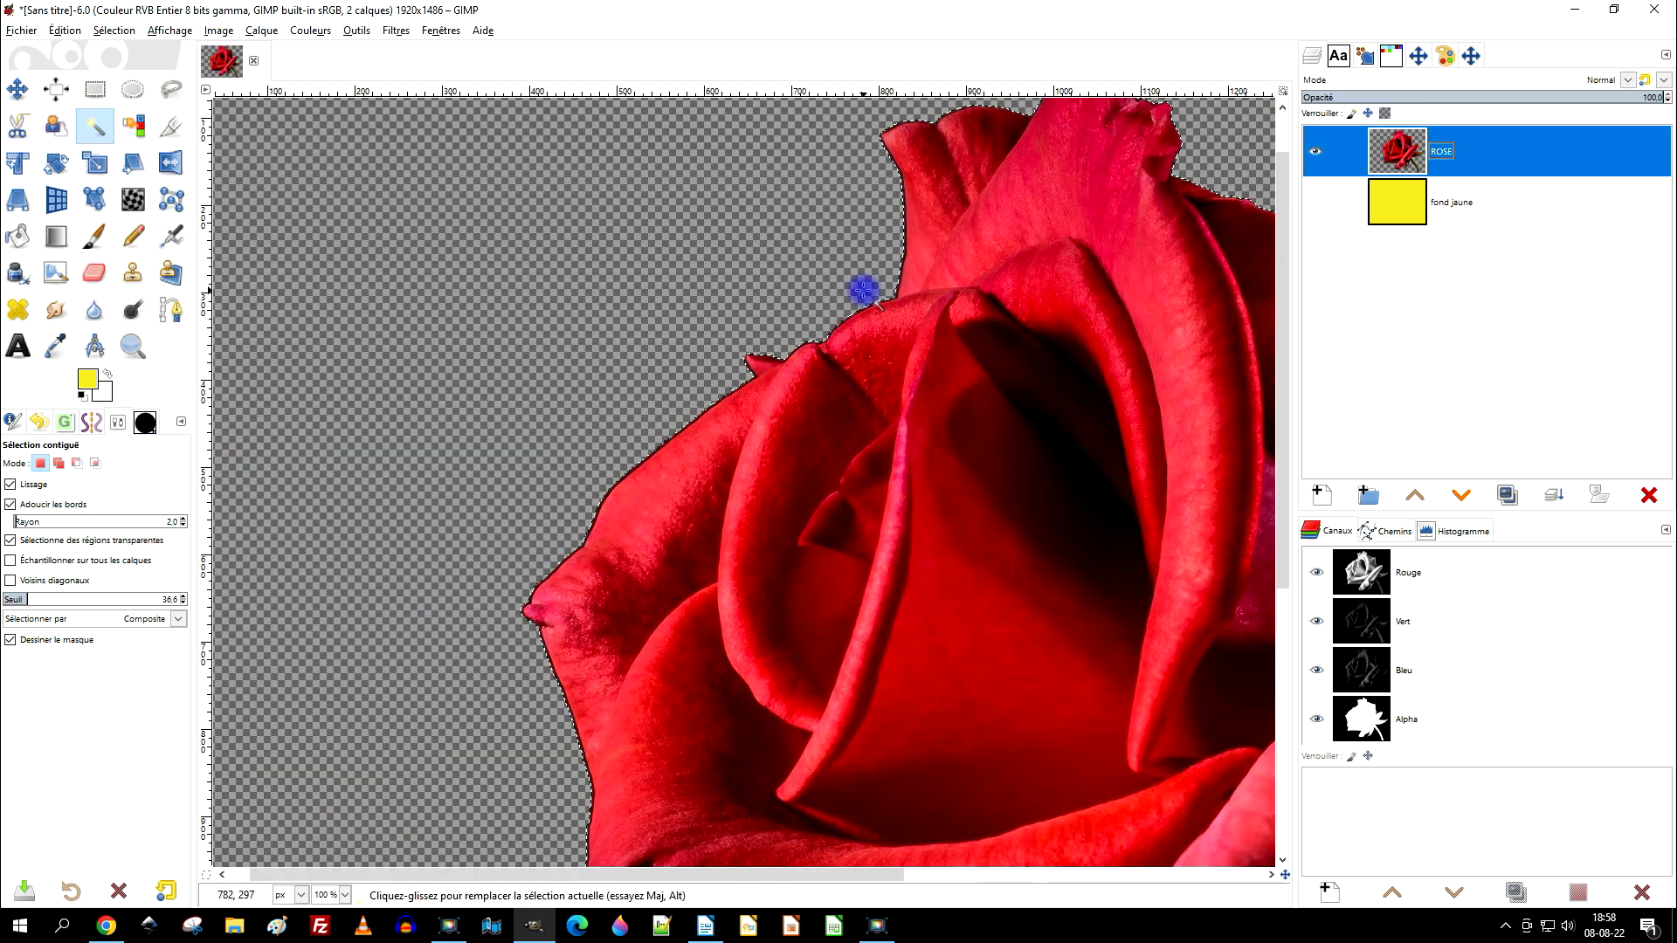
scroll(865, 297, "down", 3, "ctrl")
scroll(1097, 471, "up", 2, "ctrl")
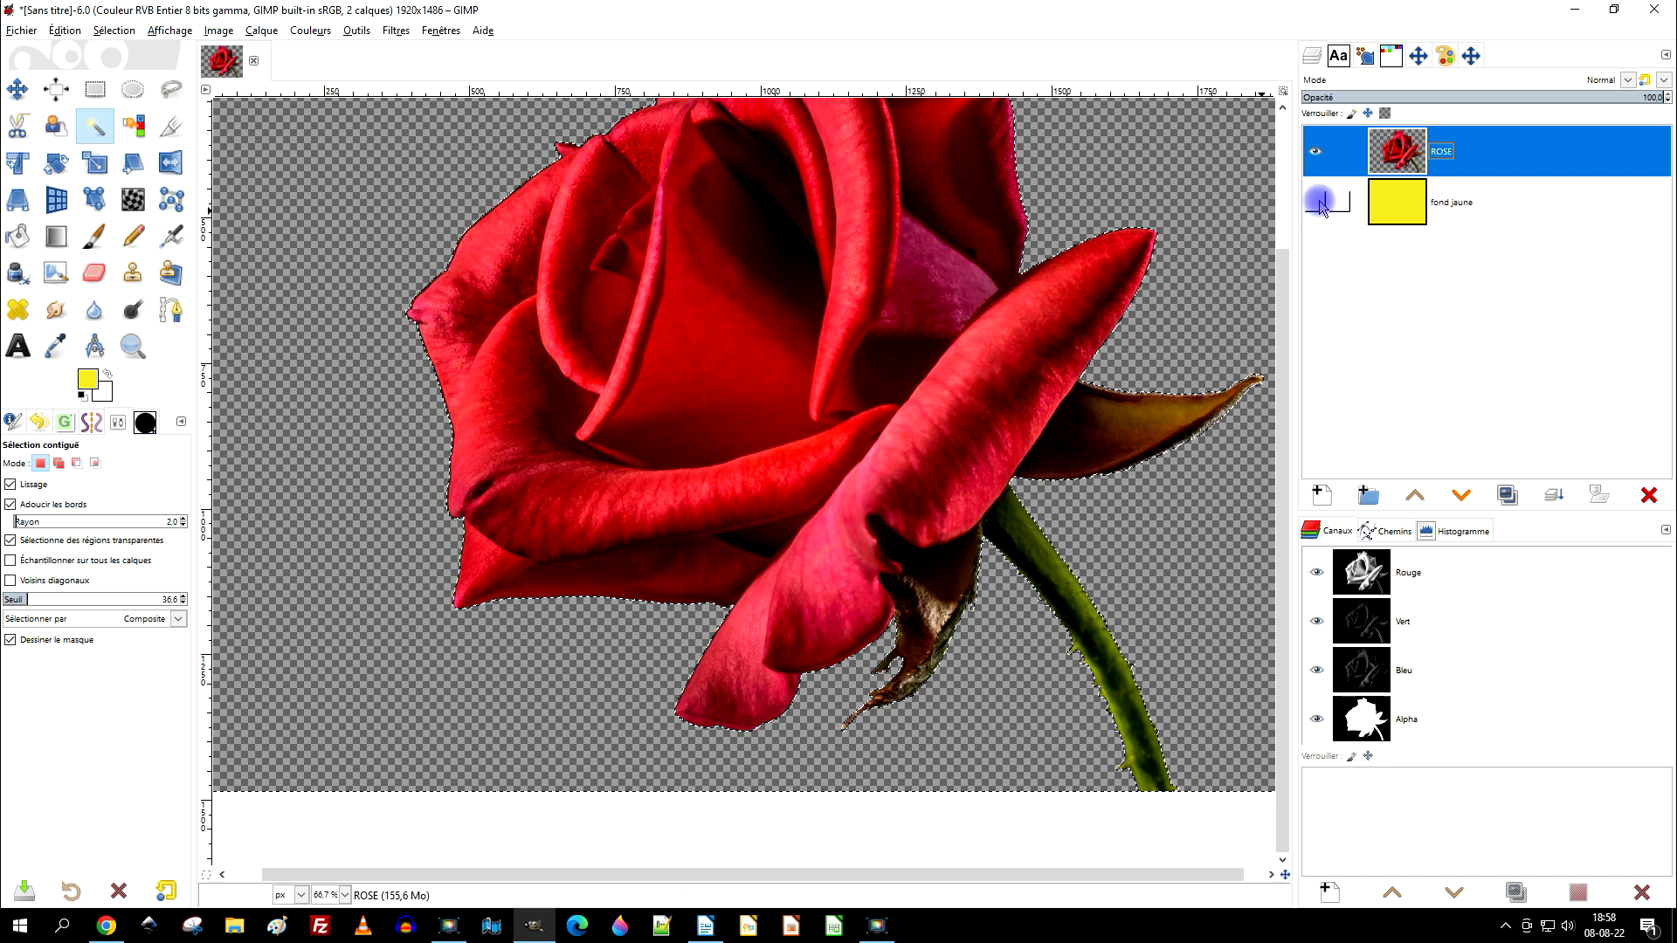
left_click(1320, 203)
Step: Erase the feathered selection again to reduce the dark fringe left along the upper petal edge
scroll(674, 206, "up", 5, "ctrl")
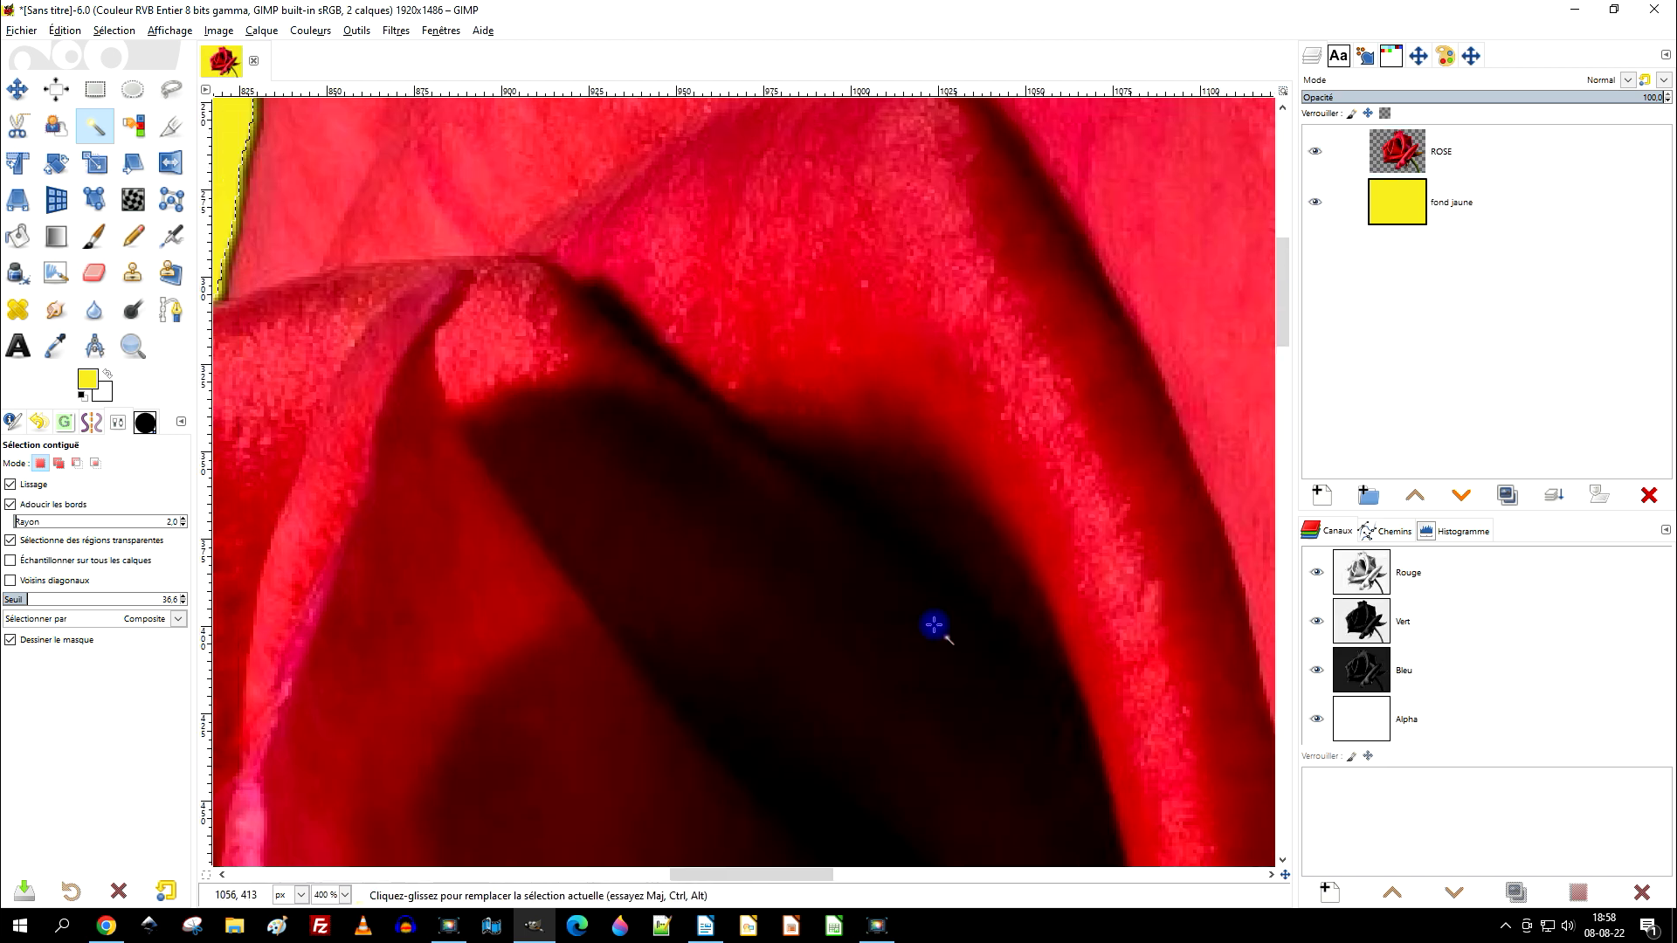
scroll(934, 624, "down", 2, "ctrl")
scroll(794, 289, "up", 5, "ctrl")
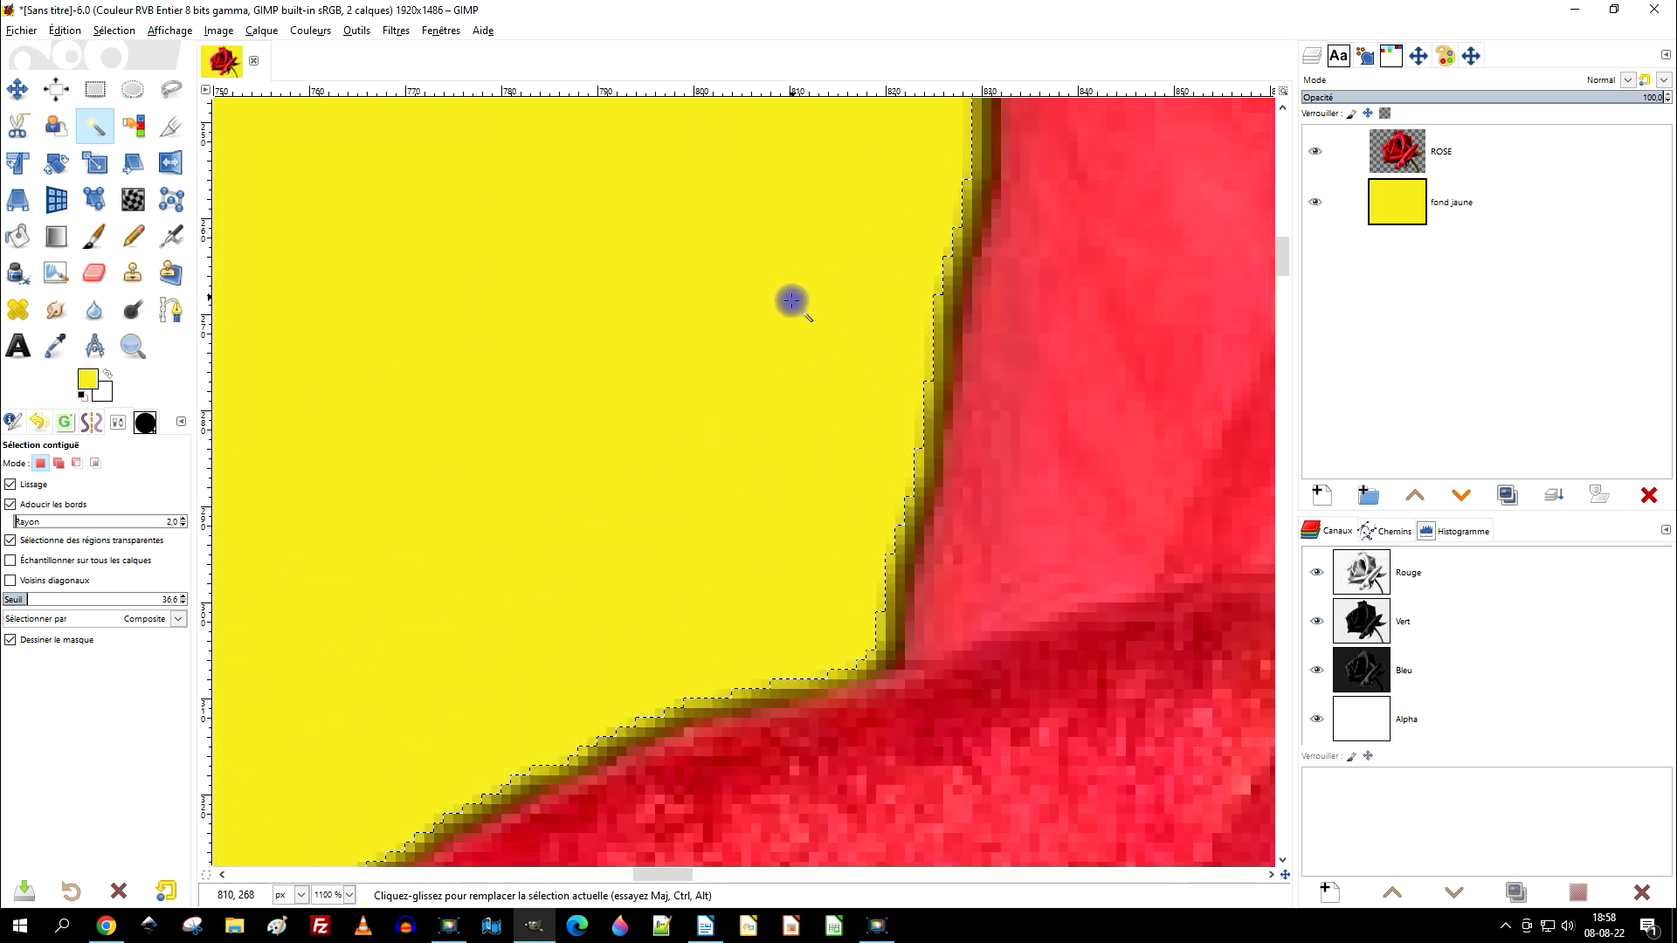
left_click(580, 292)
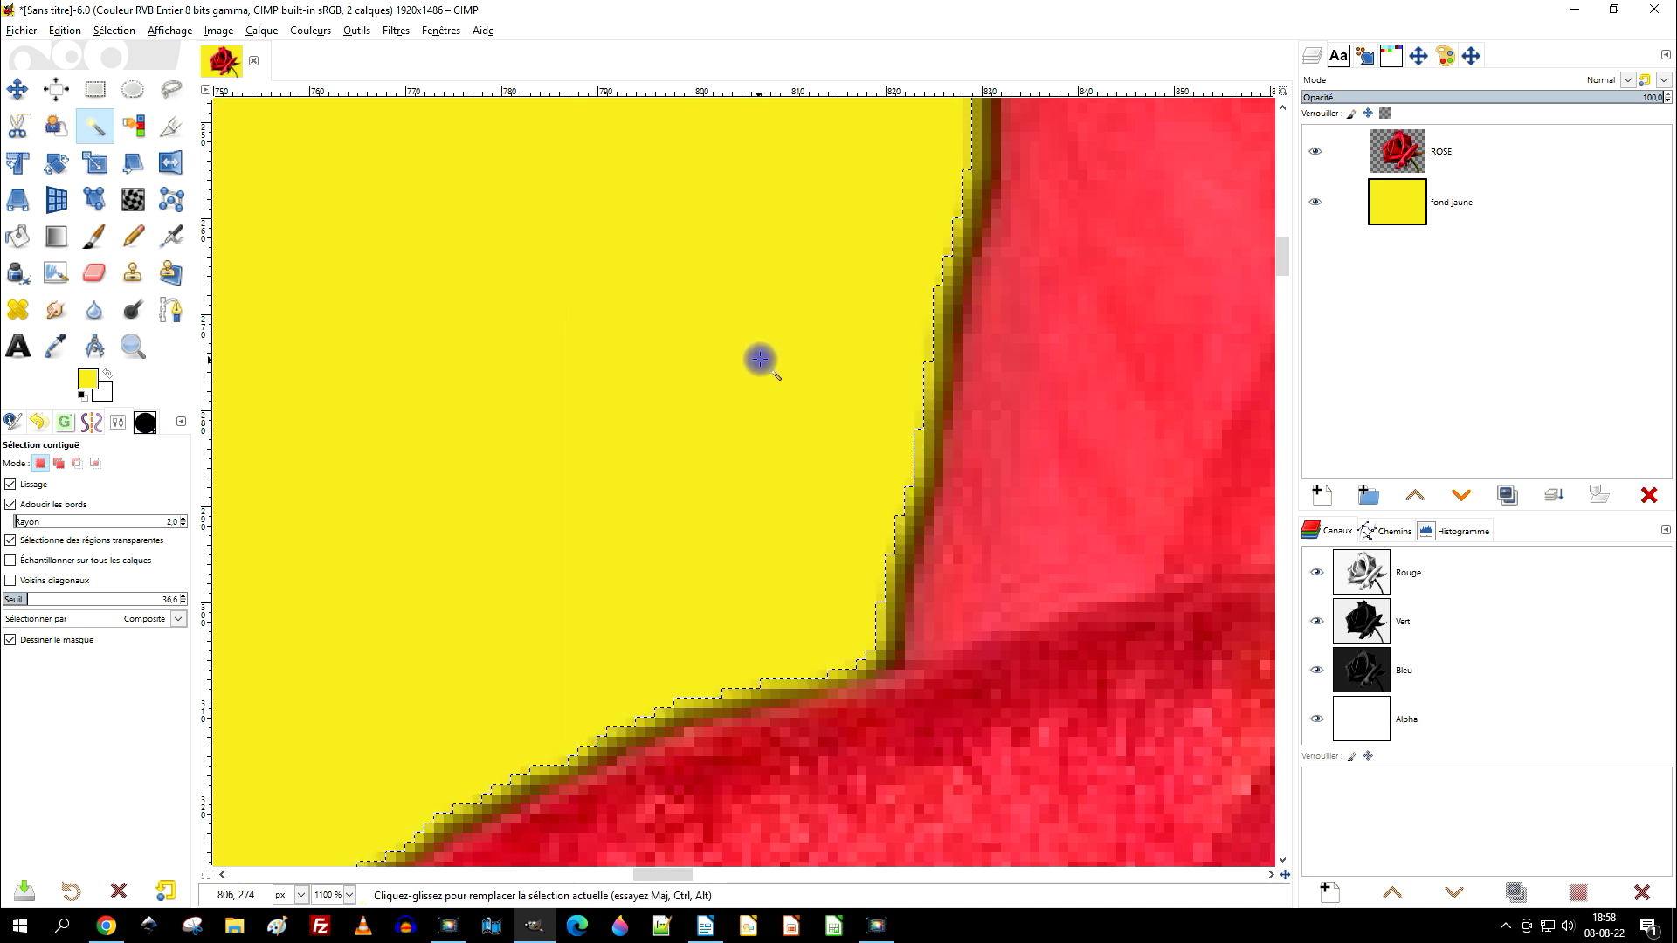
key("Delete")
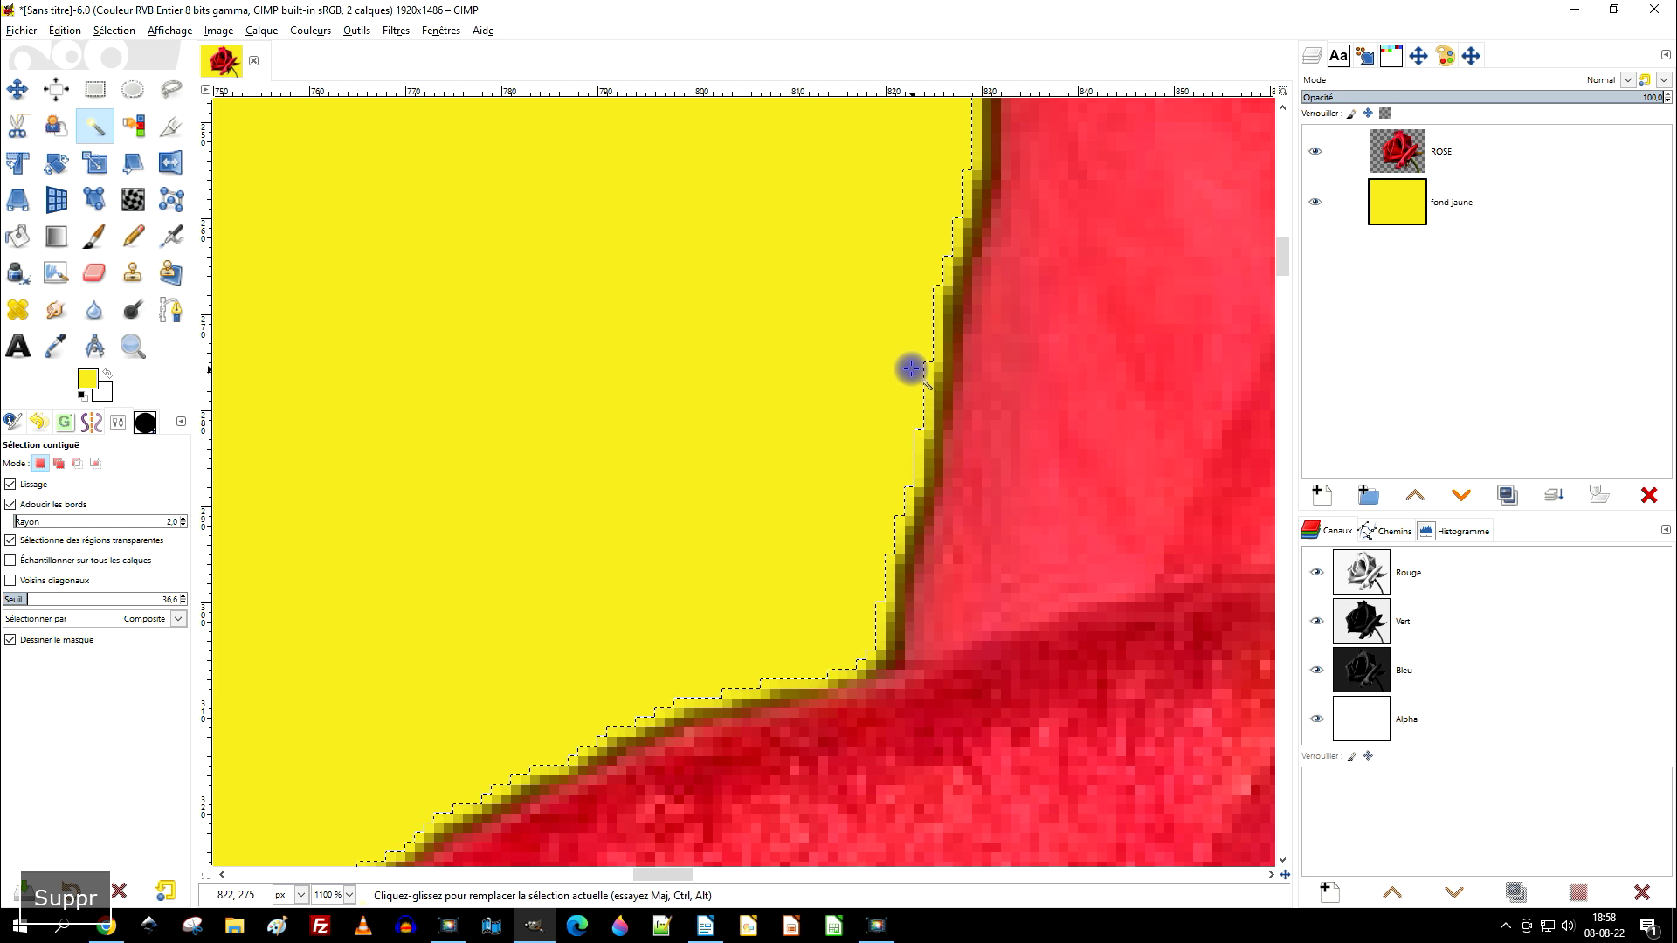
Step: Reselect the transparent background with a 2.0 feather radius and erase the dark fringe beside the upper petal
left_click(795, 385)
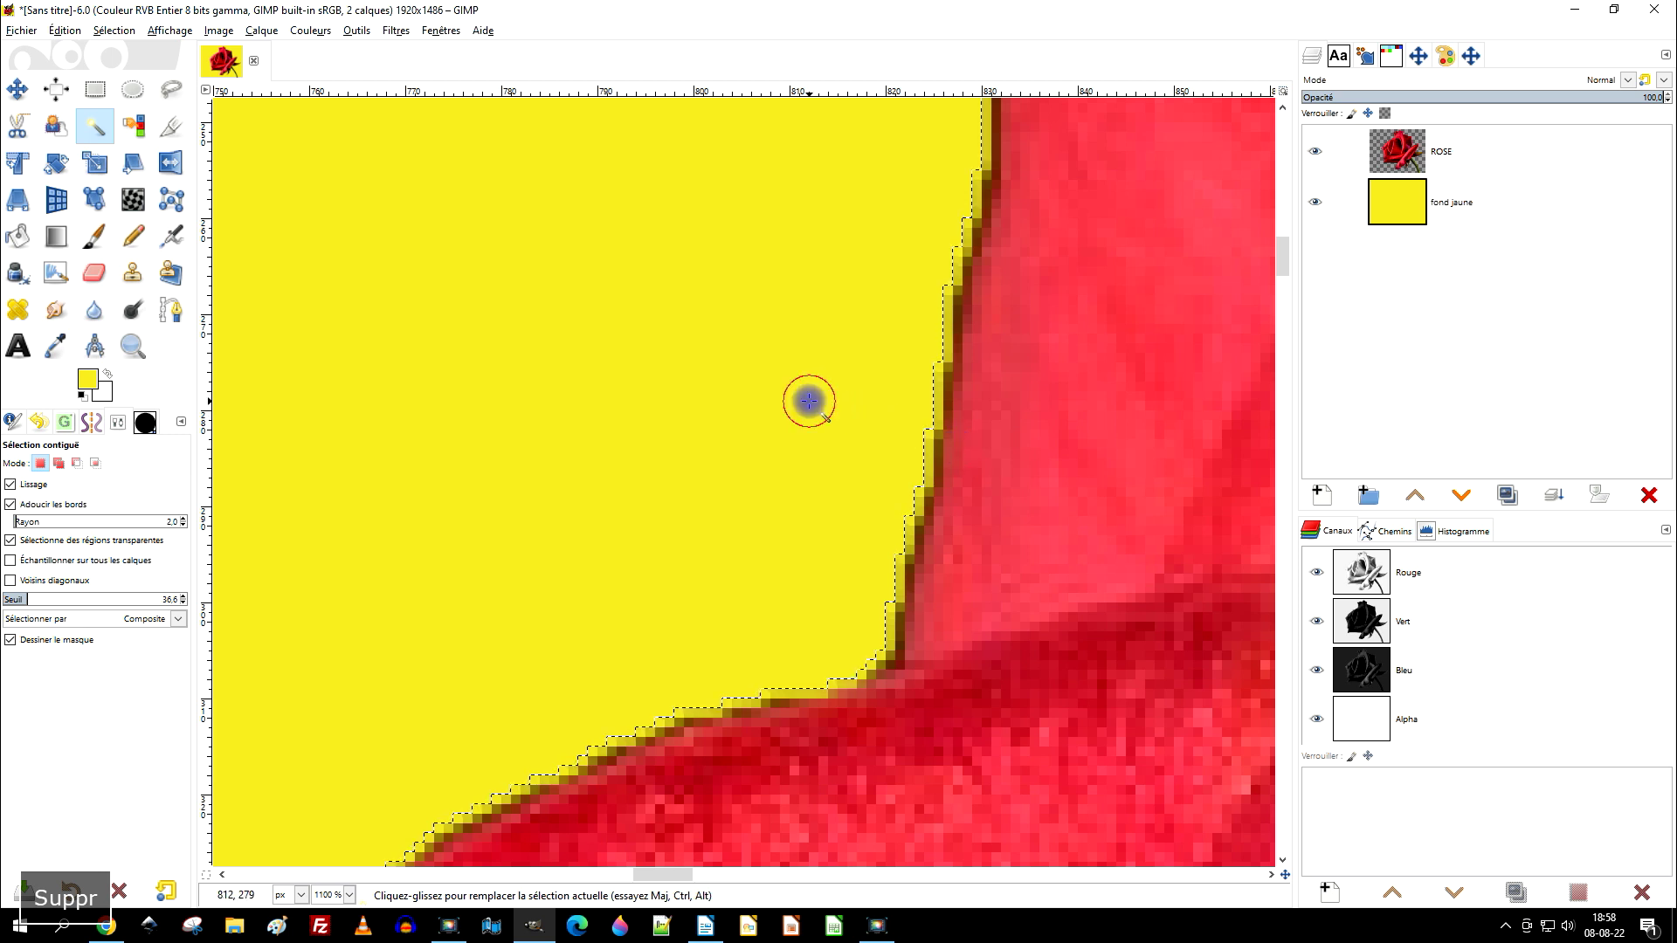
key("Delete")
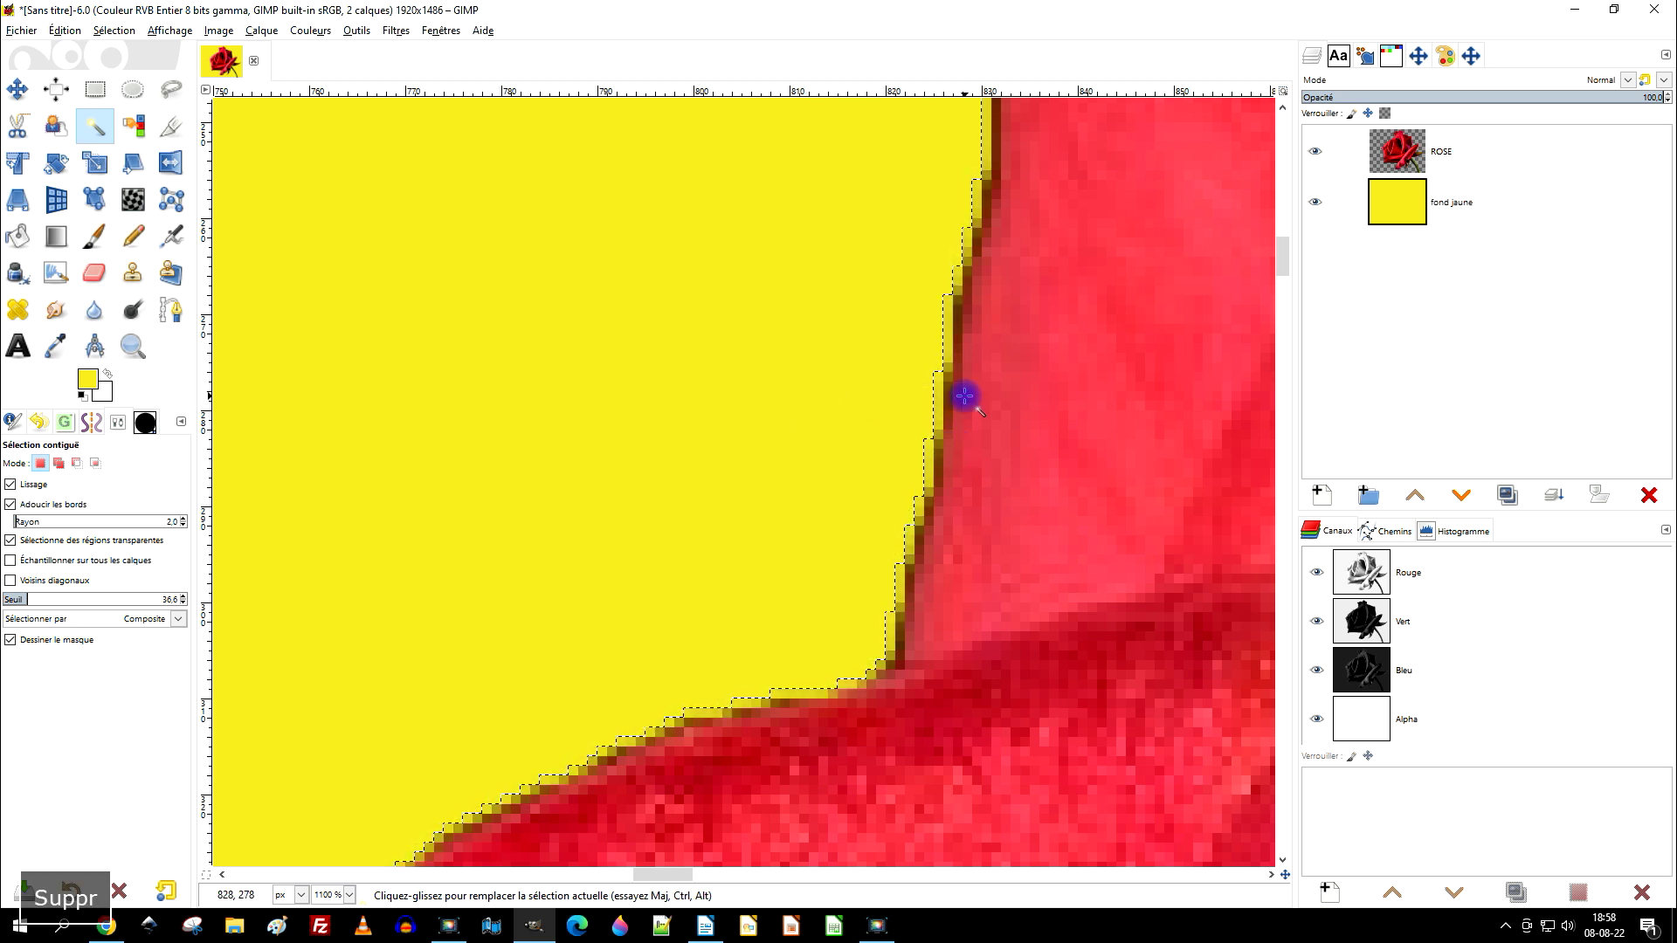
left_click(819, 531)
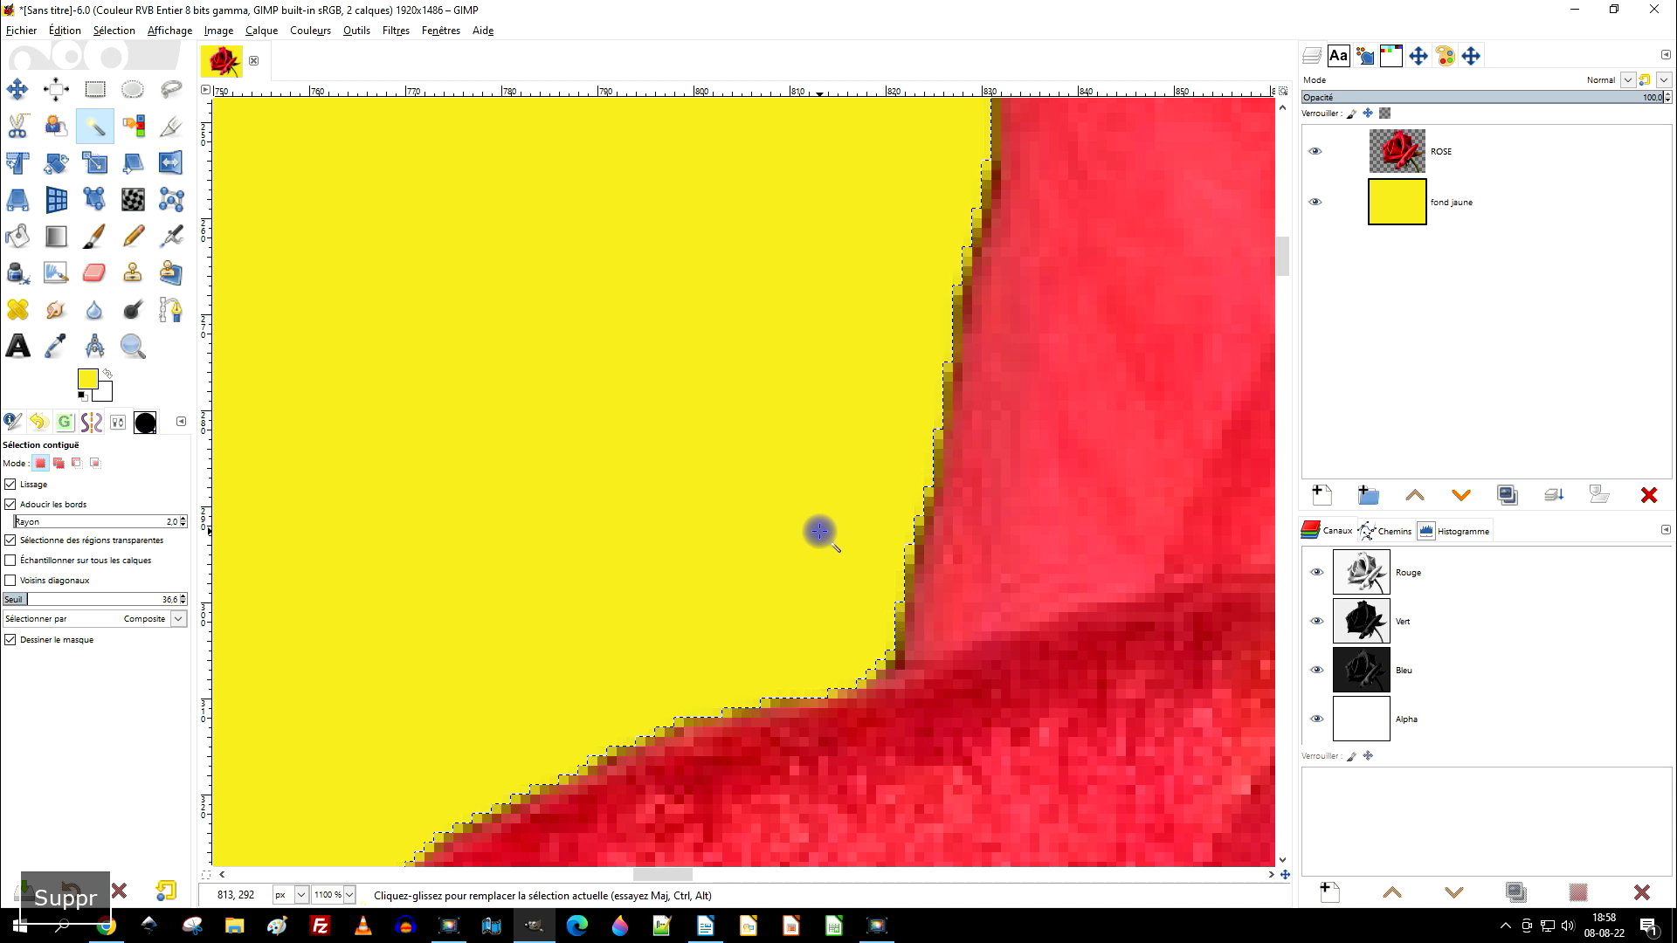
Step: Erase the feathered selection again and reselect the background to thin the dark fringe along the diagonal petal edge
scroll(1044, 382, "down", 5)
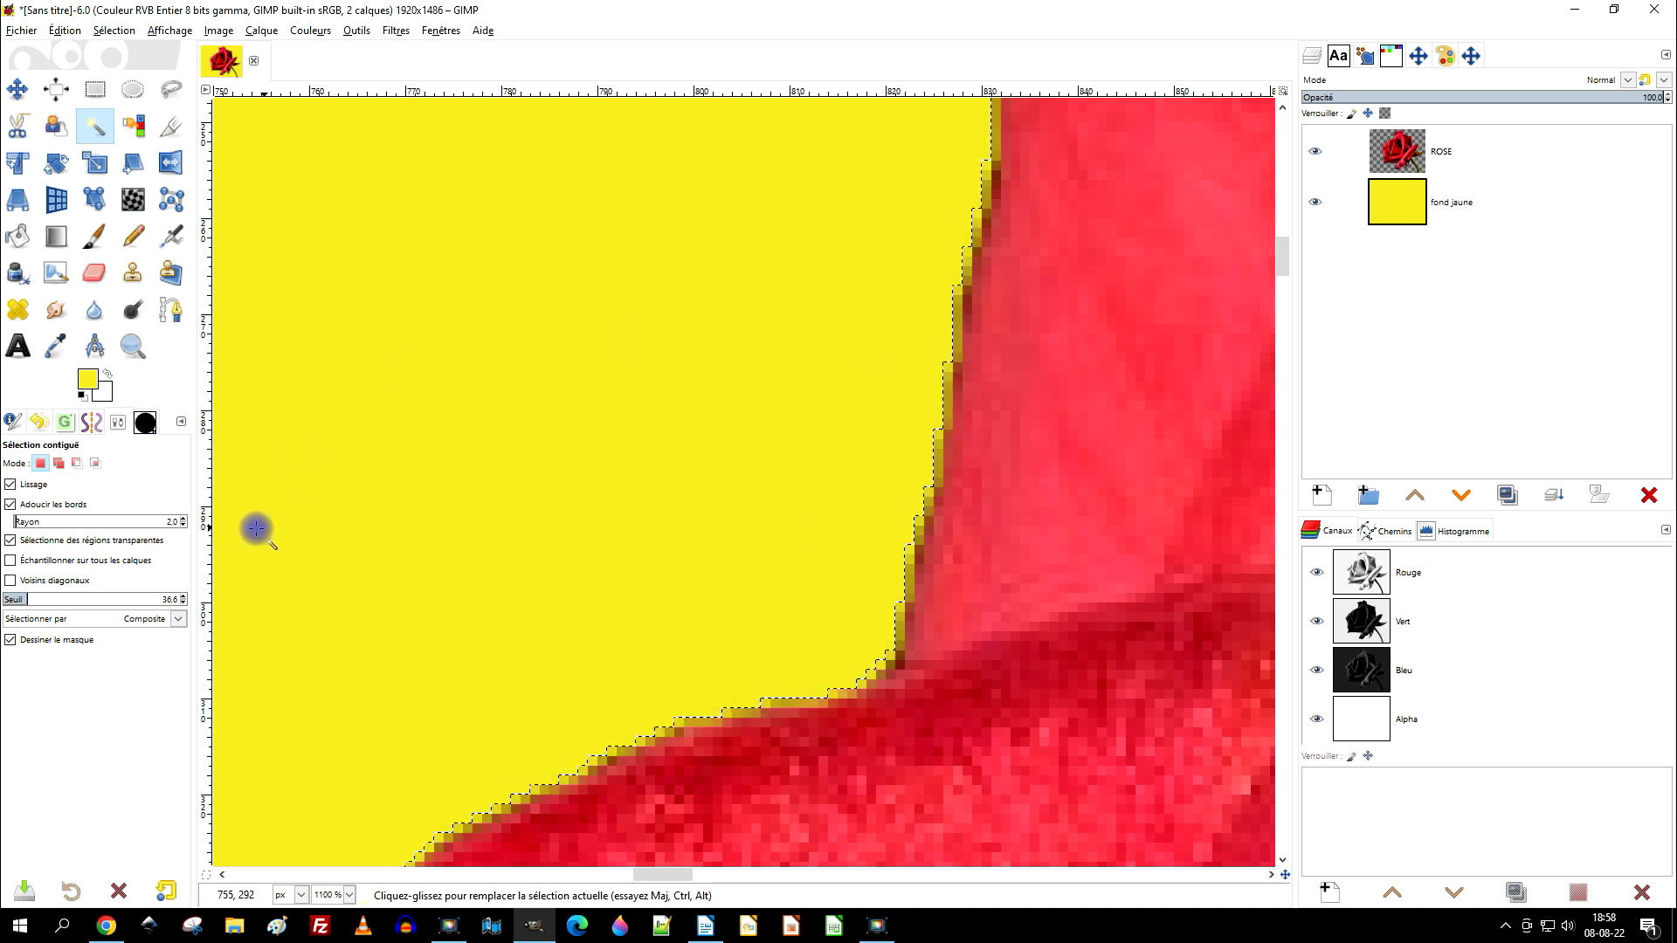
scroll(821, 372, "down", 2)
scroll(637, 498, "up", 8)
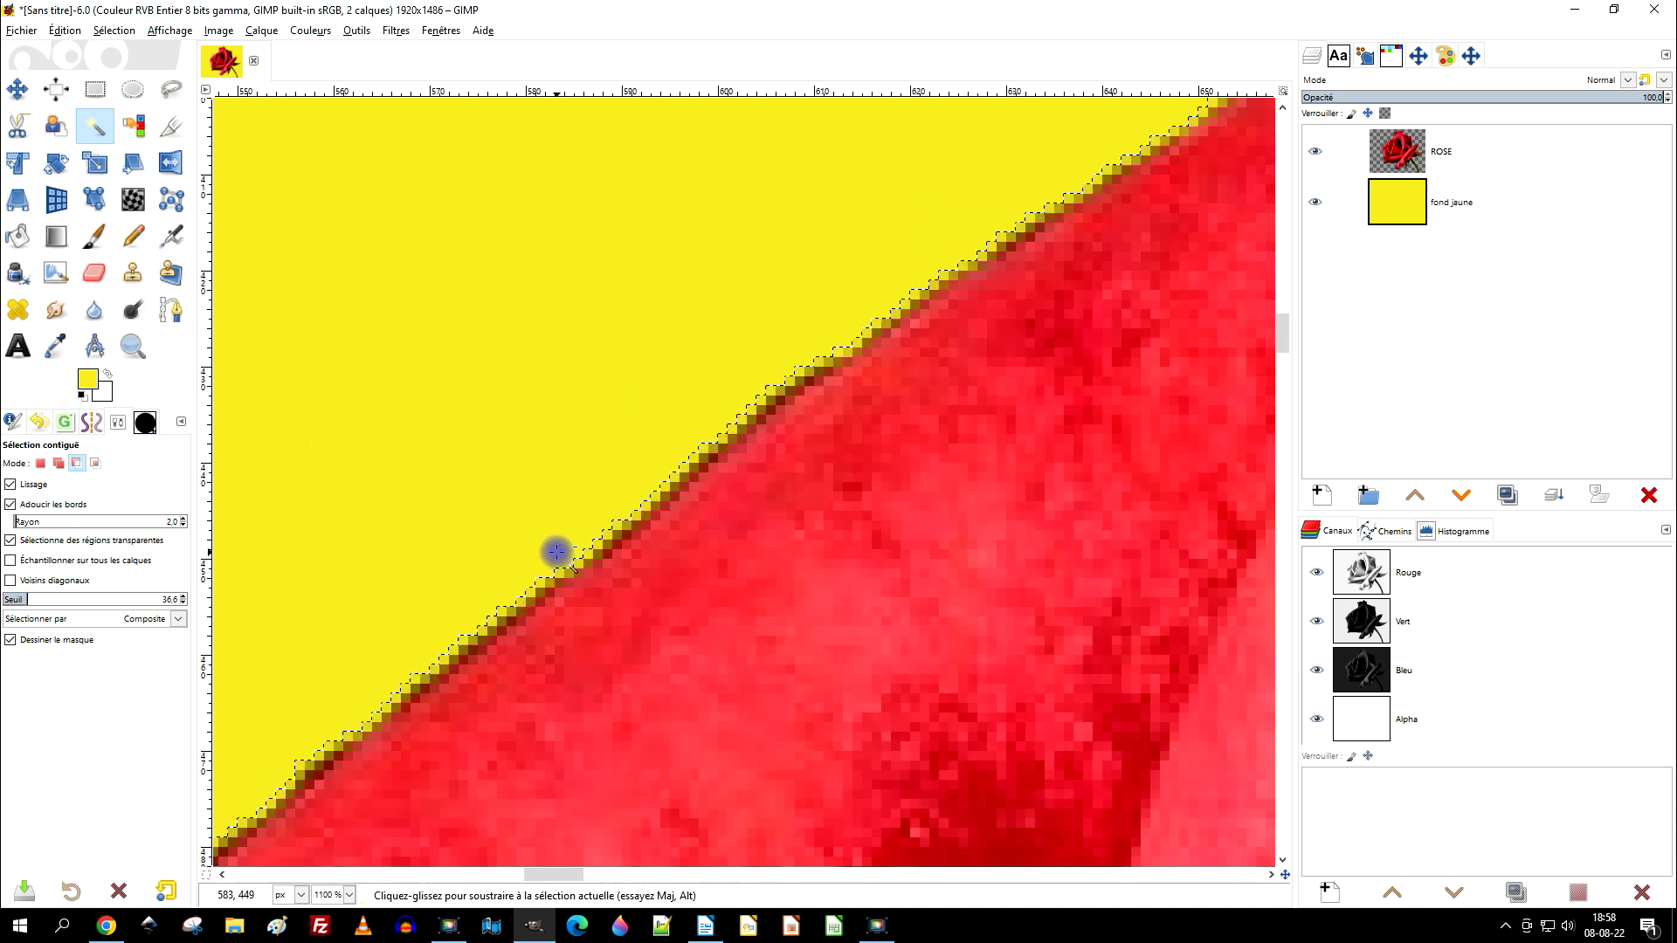
key("Delete")
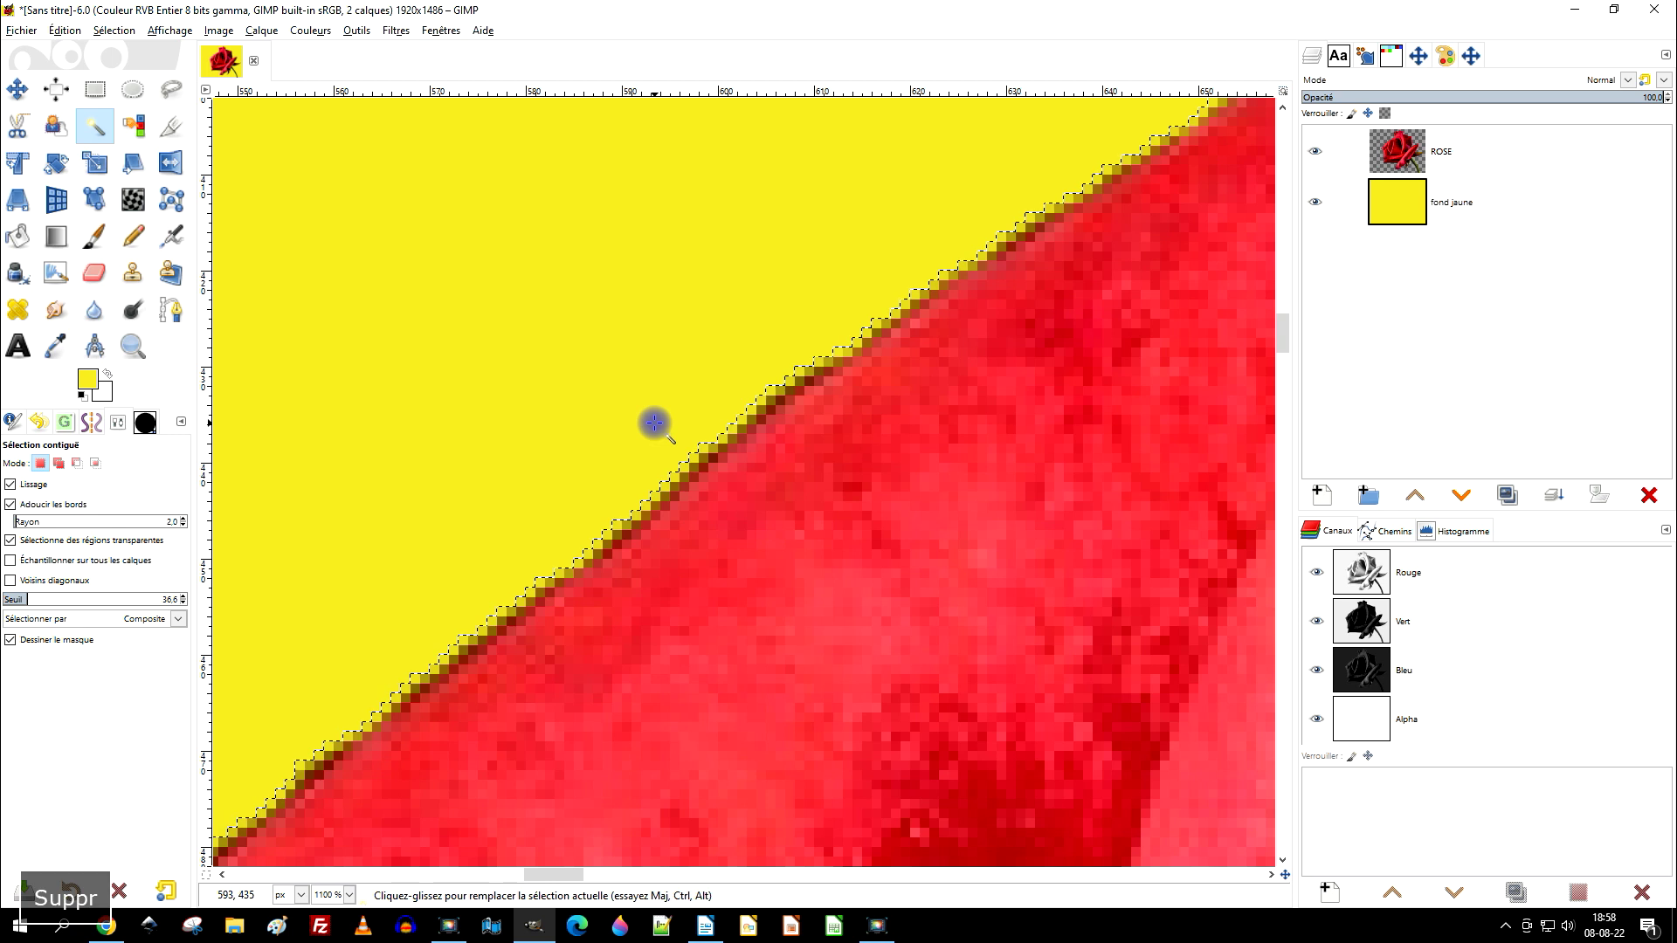
left_click(580, 333)
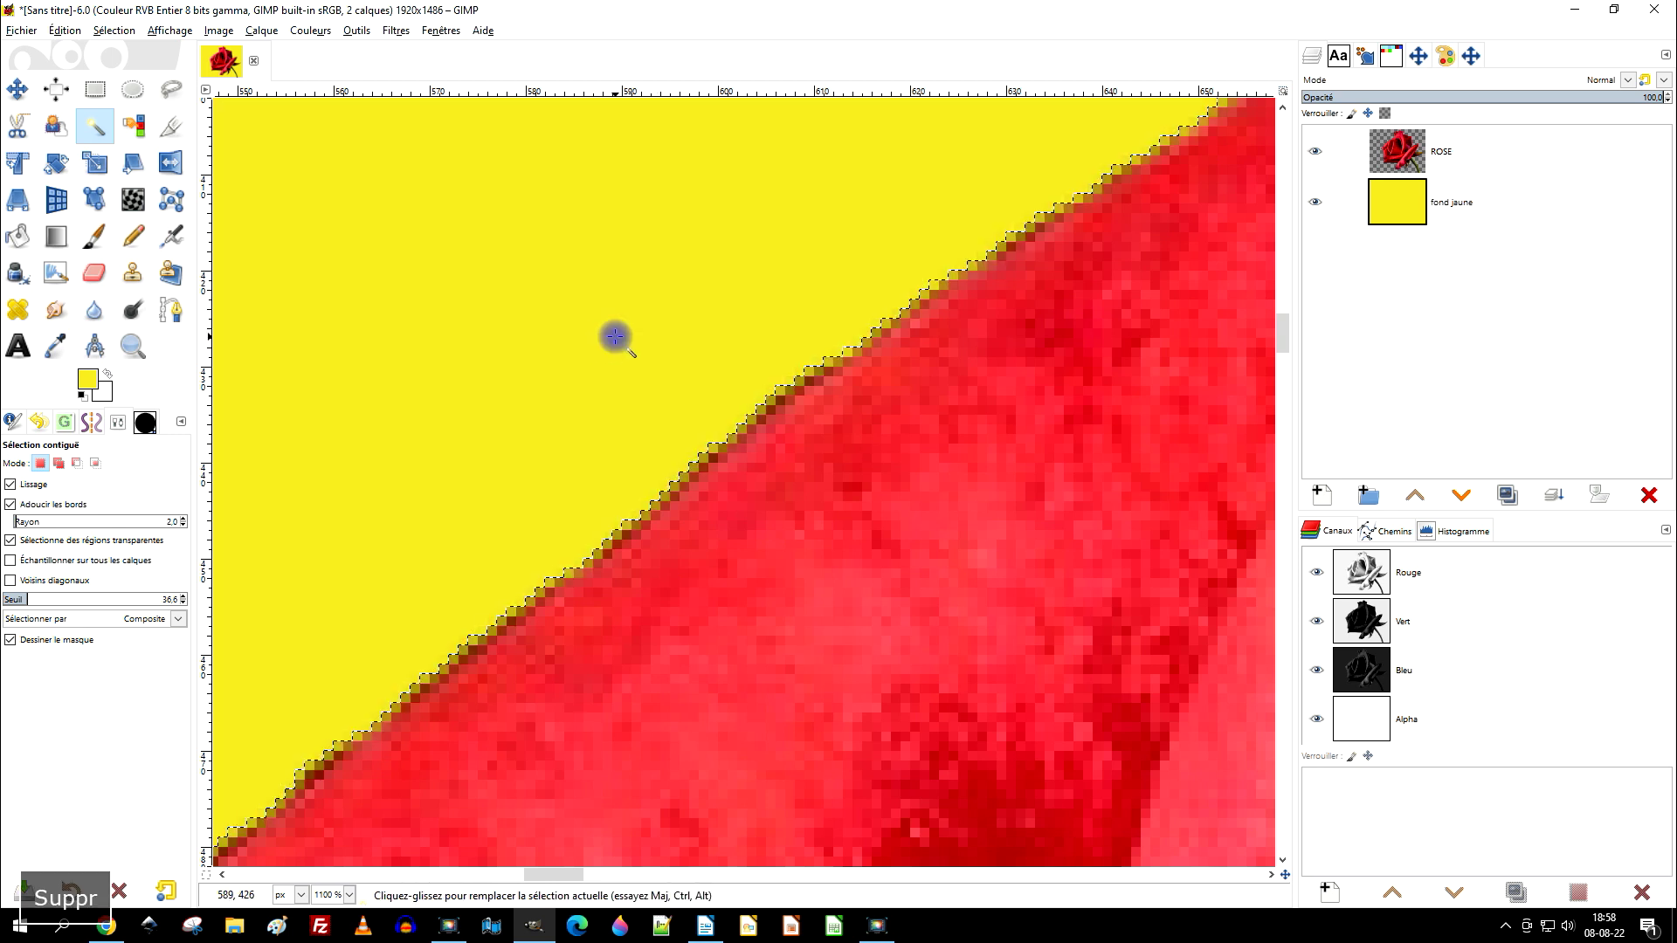
Step: Raise the feather radius to 4.0 and erase the background selection along the upper petal's vertical edge
key("ctrl")
scroll(773, 388, "down", 10)
scroll(988, 254, "up", 8)
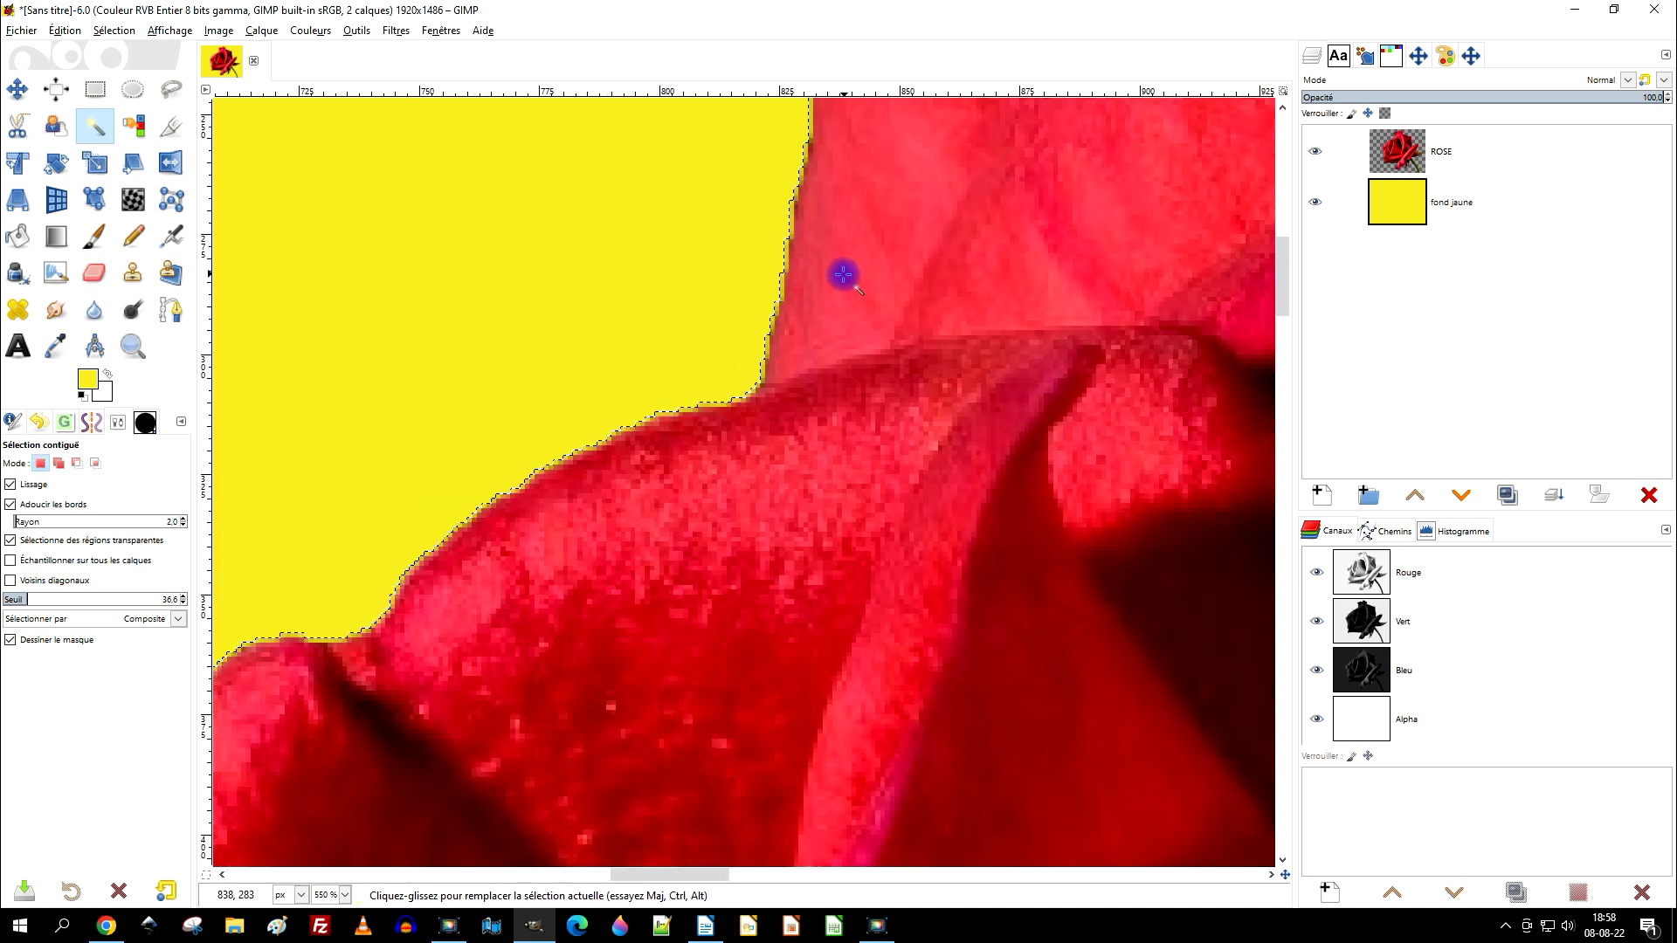
scroll(880, 414, "up", 4)
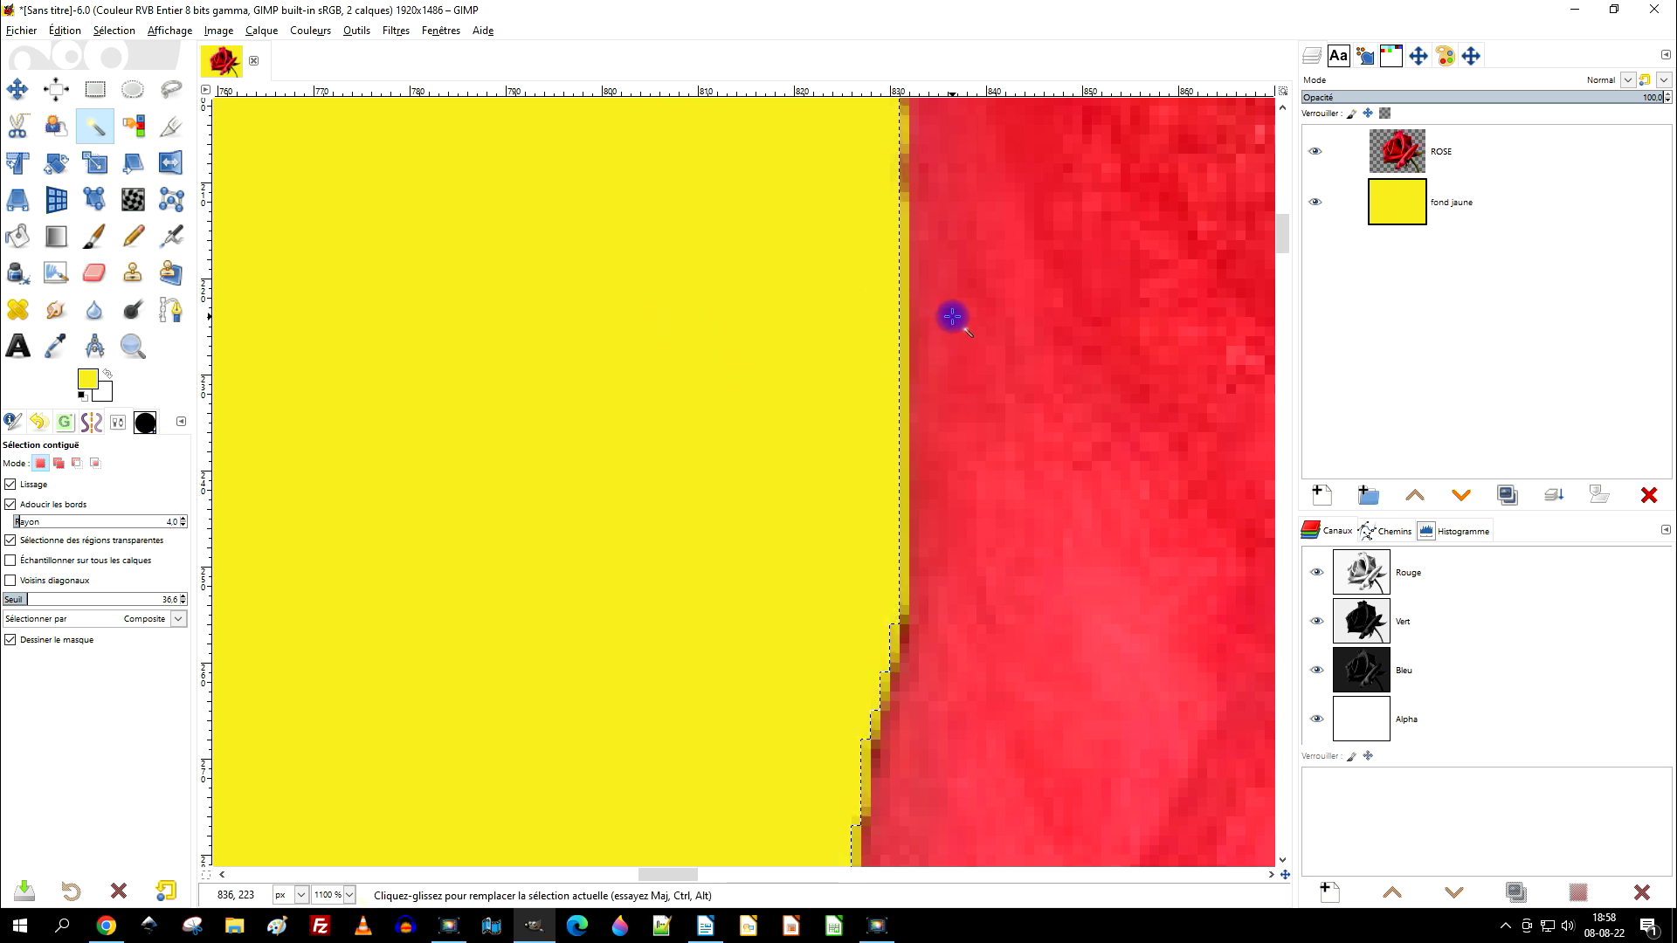
key("Delete")
Step: Set the feather radius to 3.0, reselect the background and erase the remaining fringe on the diagonal petal edge
scroll(953, 317, "down", 5)
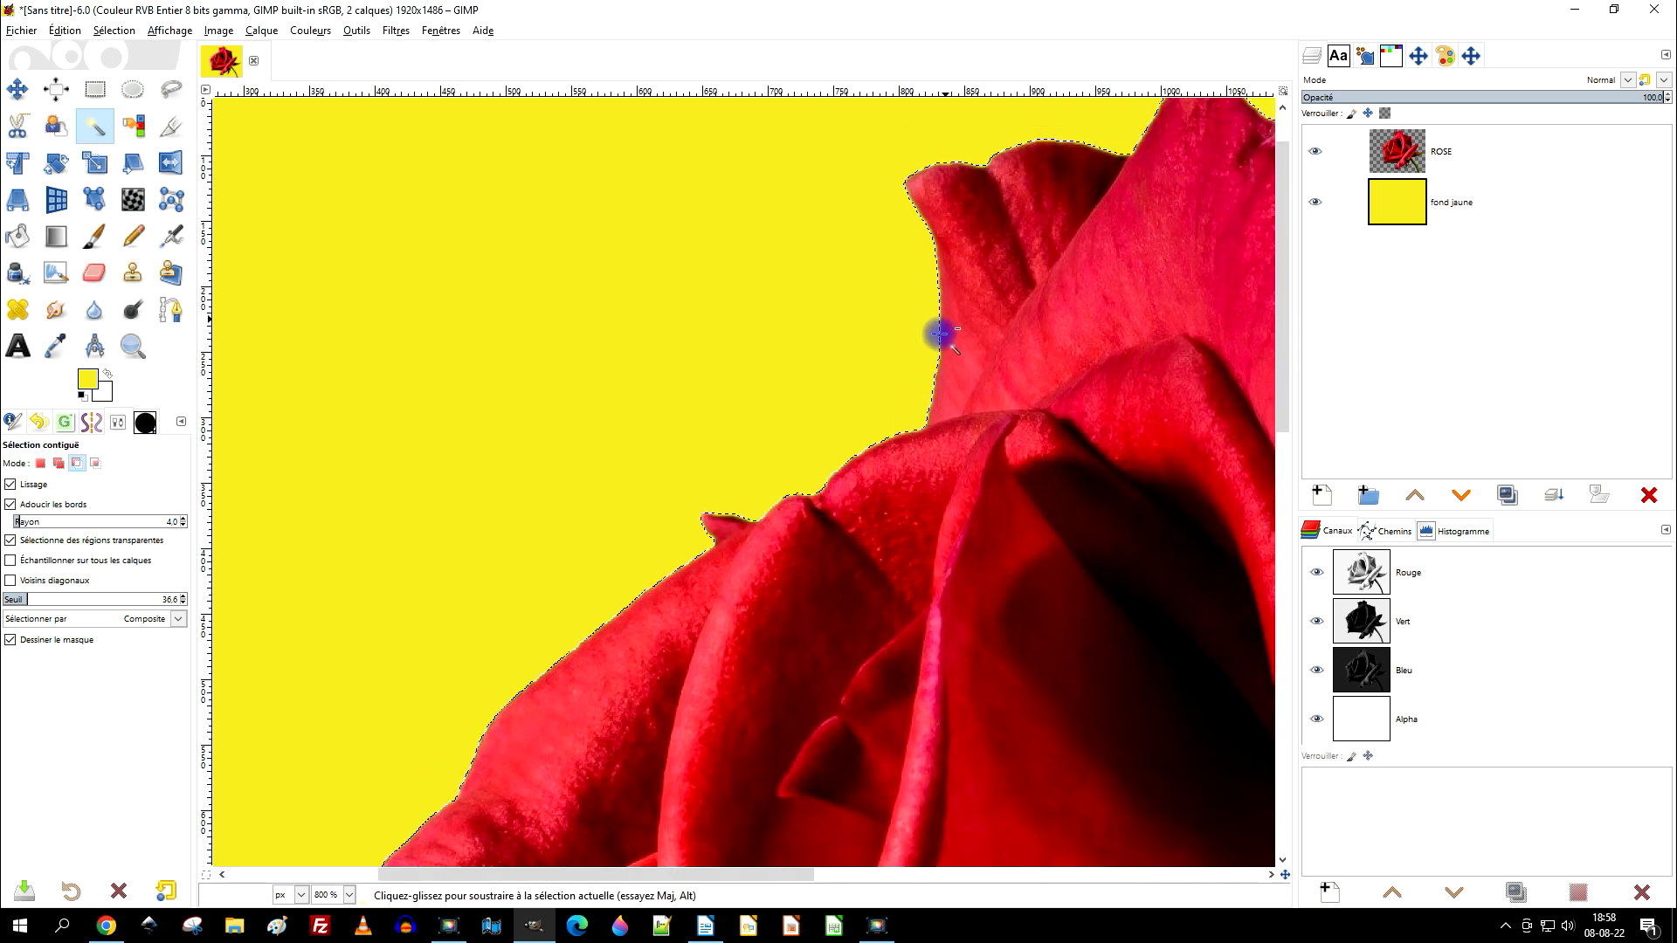
scroll(700, 513, "up", 4)
scroll(899, 480, "down", 4)
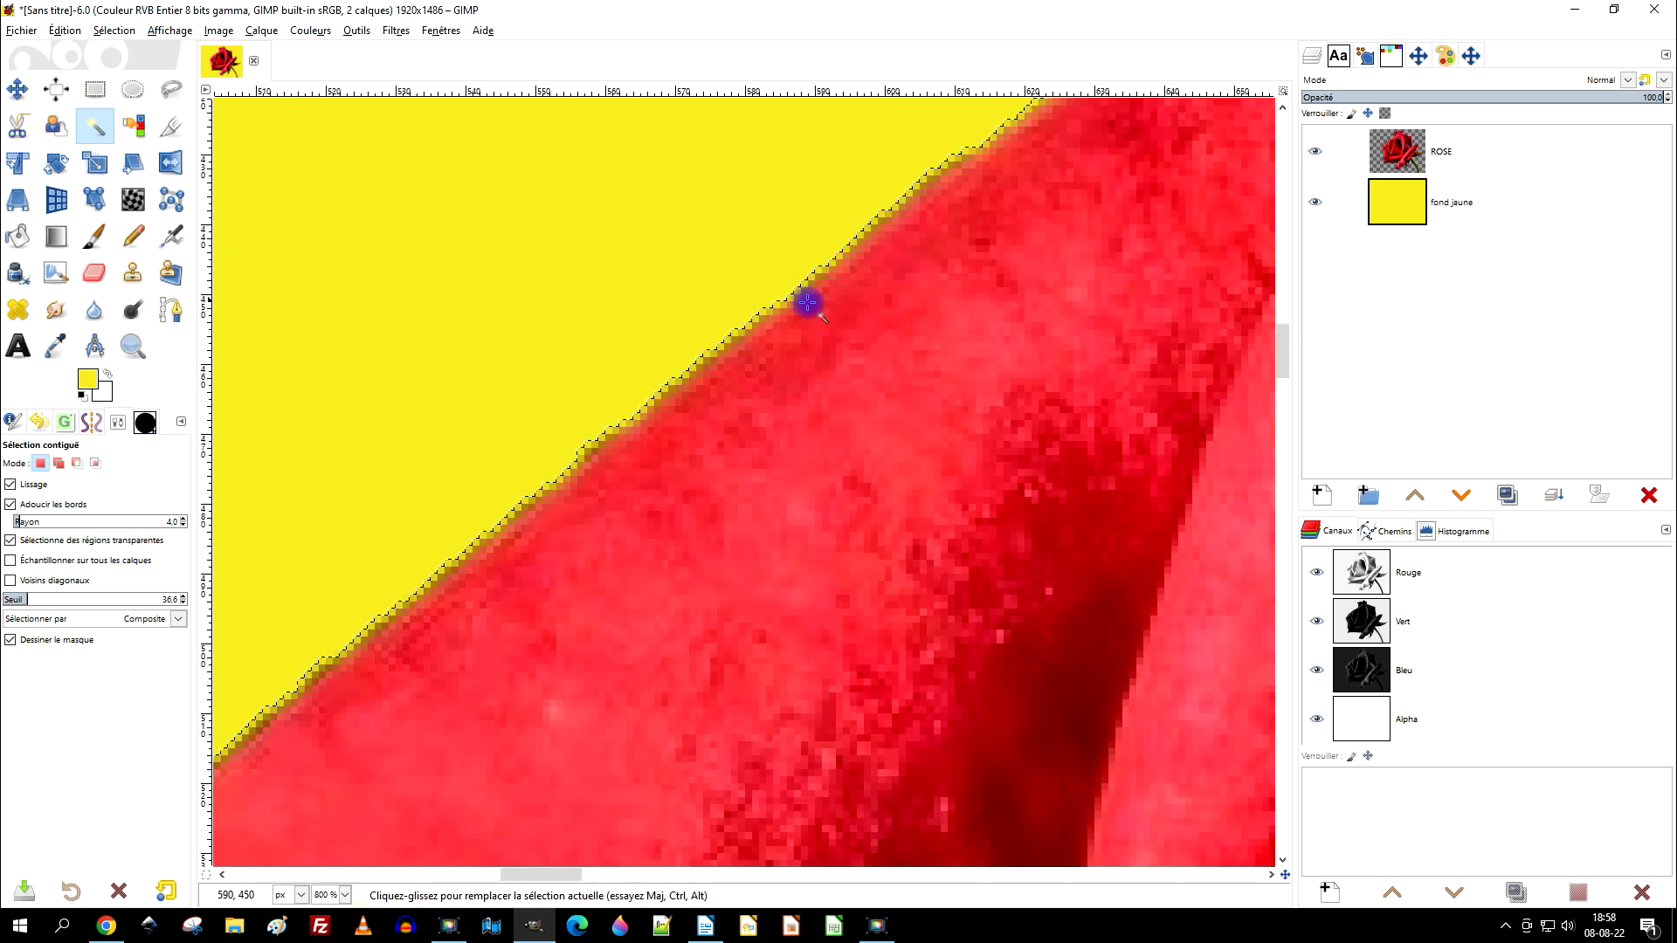
left_click(582, 256)
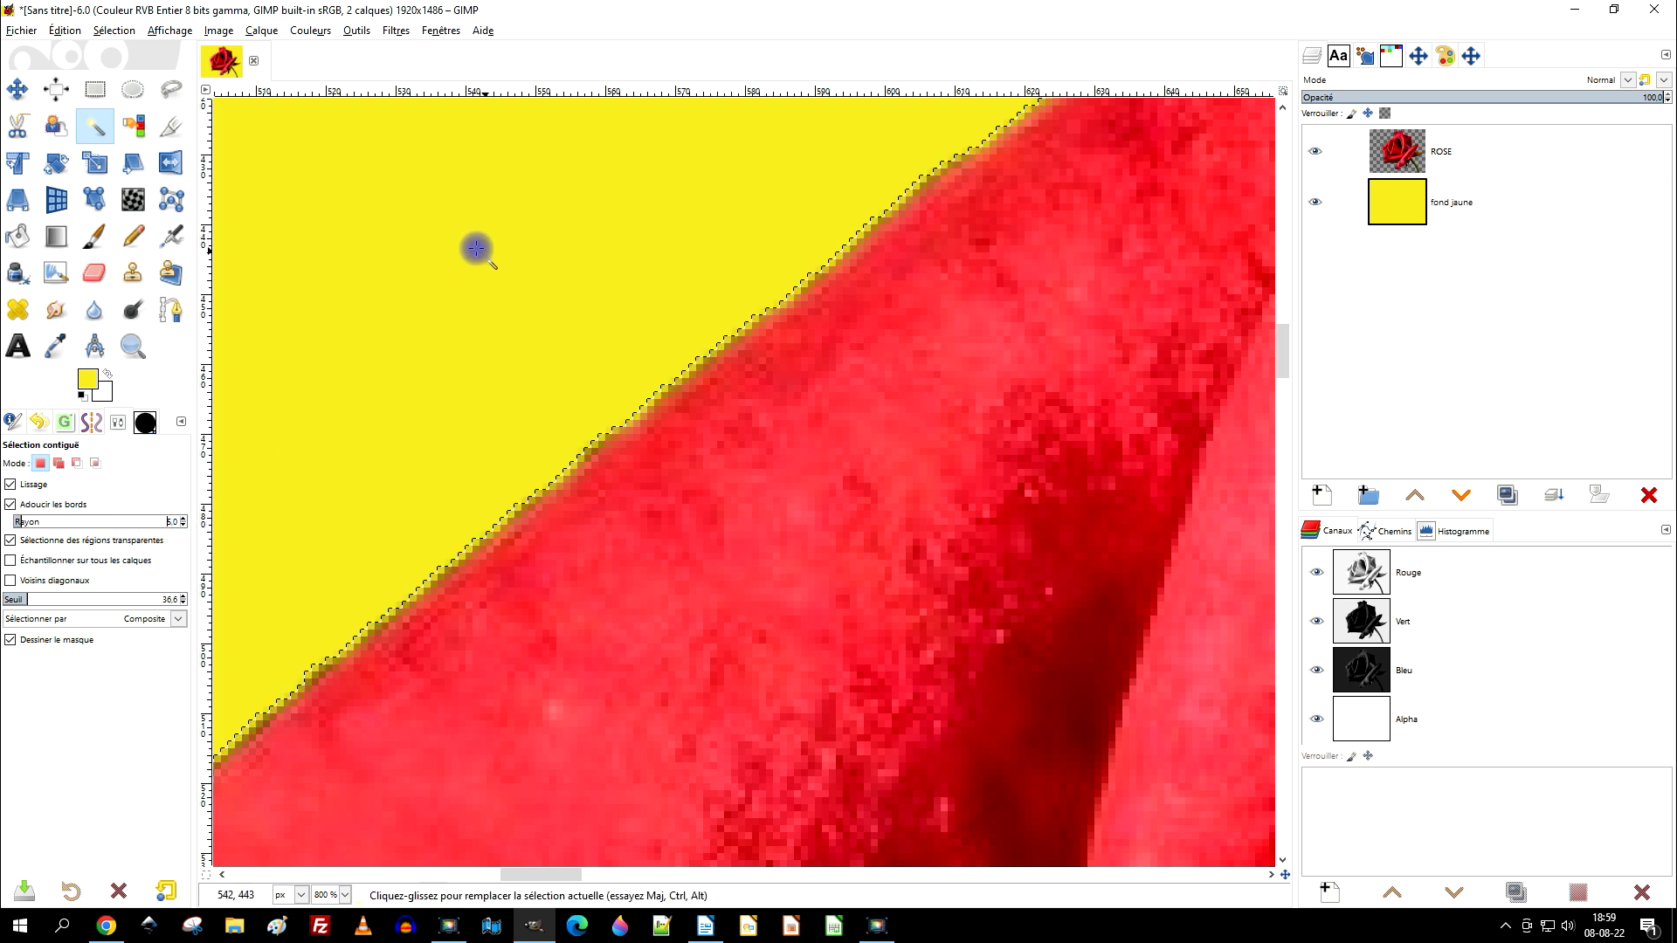
left_click(183, 525)
left_click(453, 247)
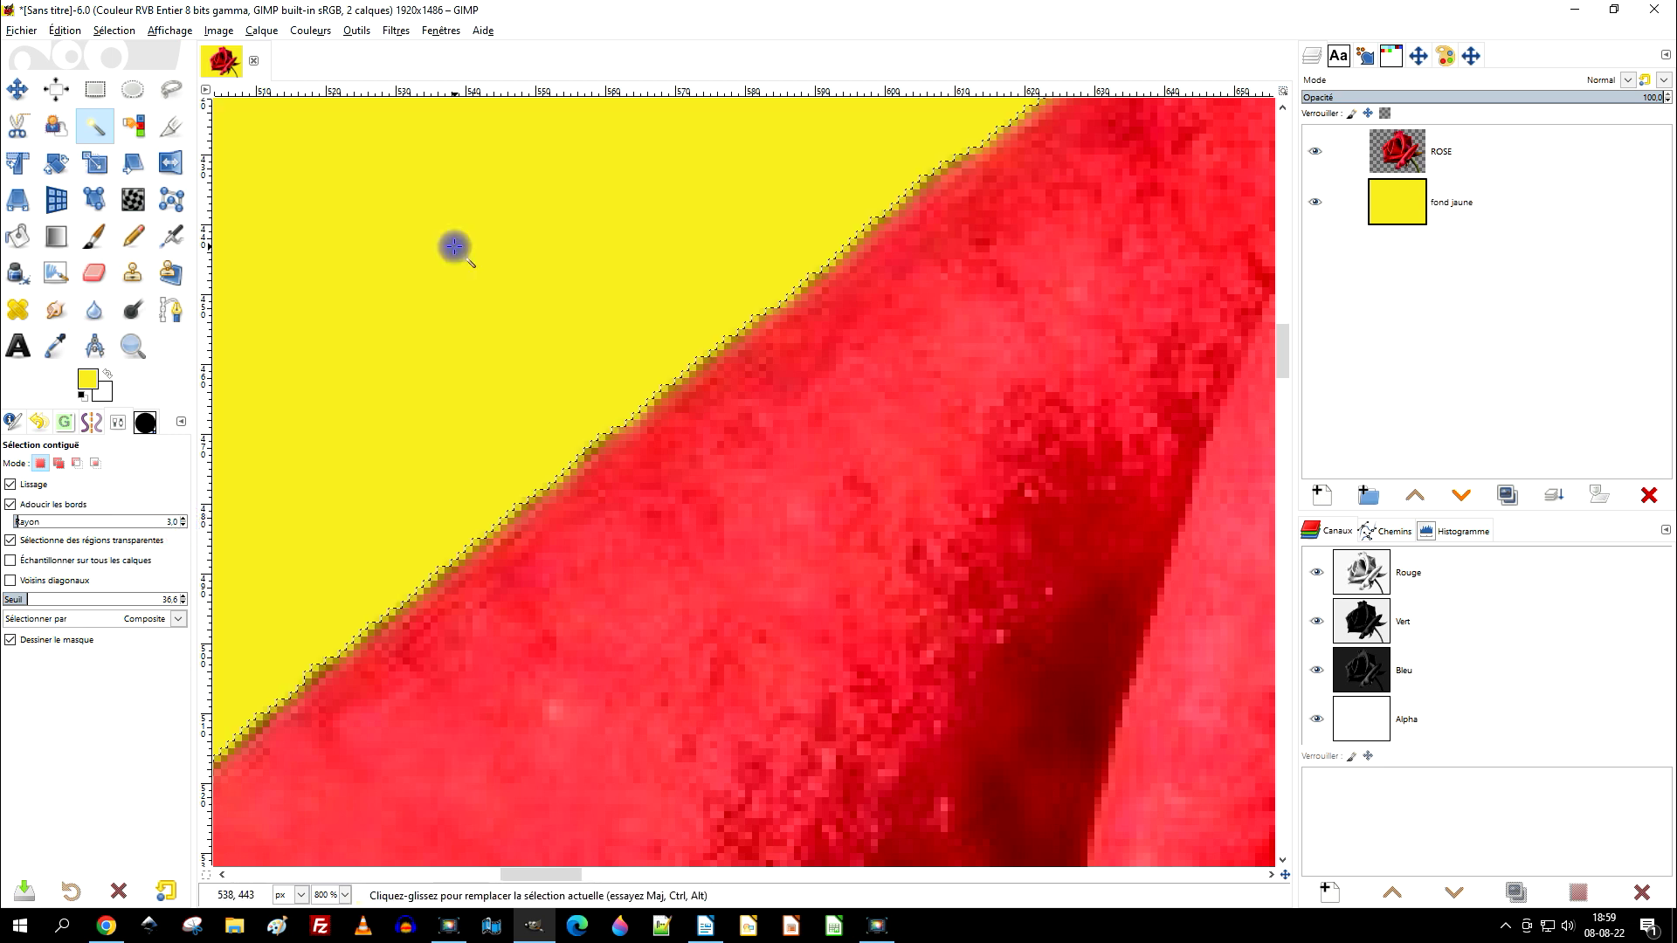
key("Delete")
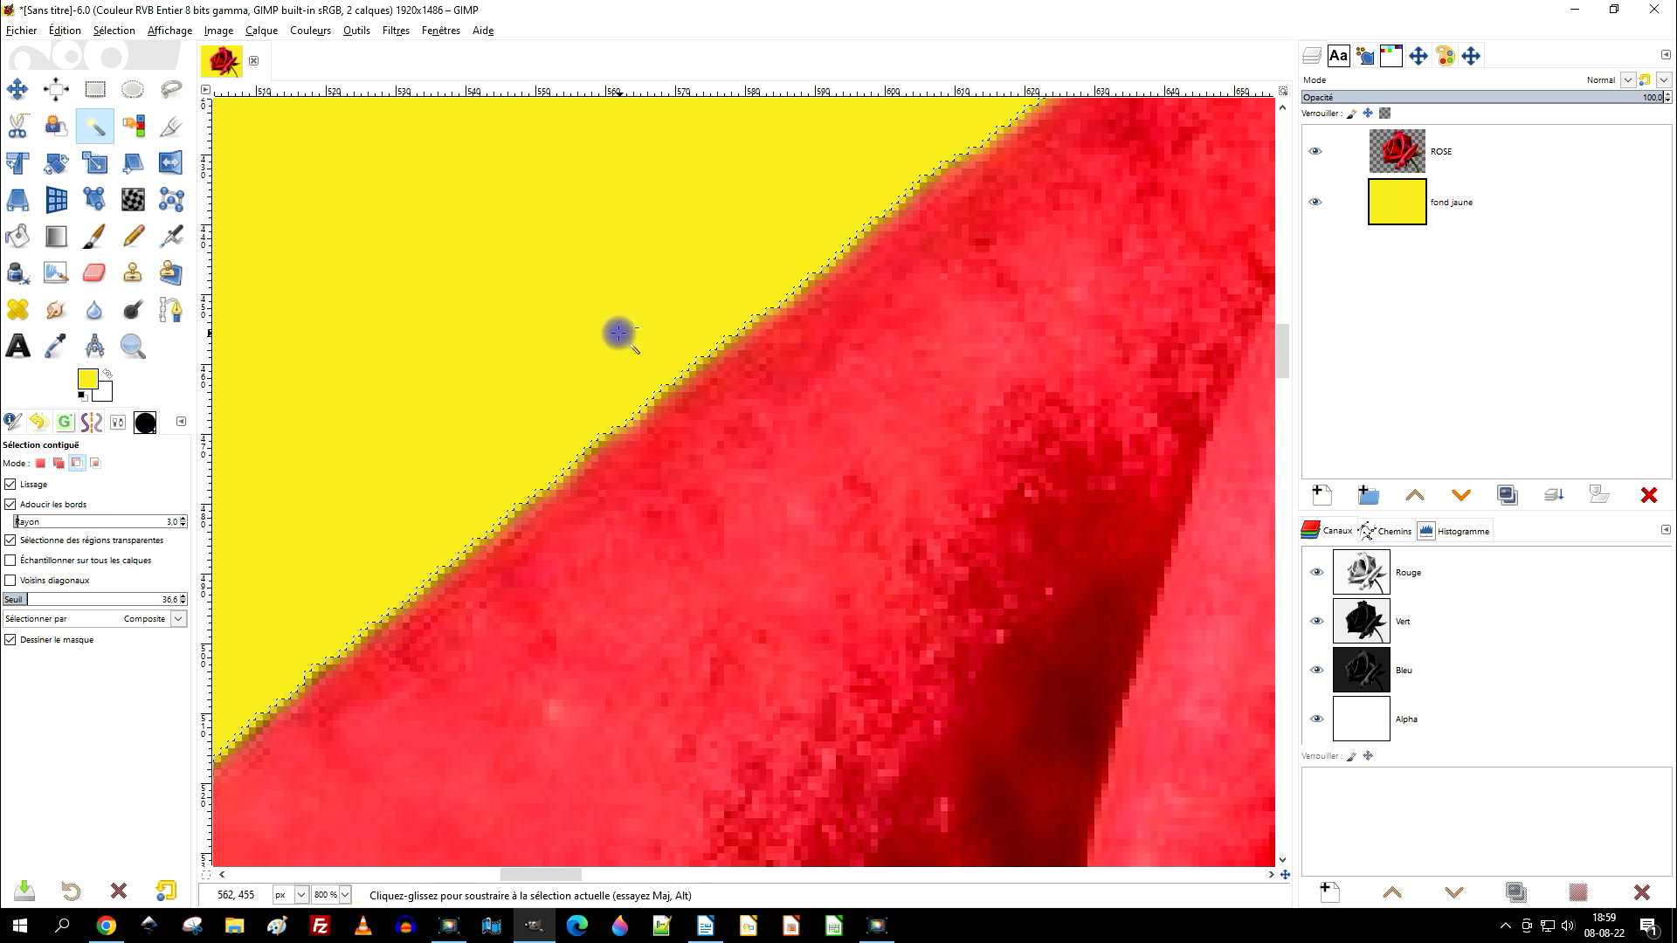
Step: Set the feather radius to 1.0 and erase the background selection around the brown sepal beside the outer petal
scroll(612, 335, "down", 6)
scroll(654, 653, "down", 3)
scroll(749, 554, "up", 6)
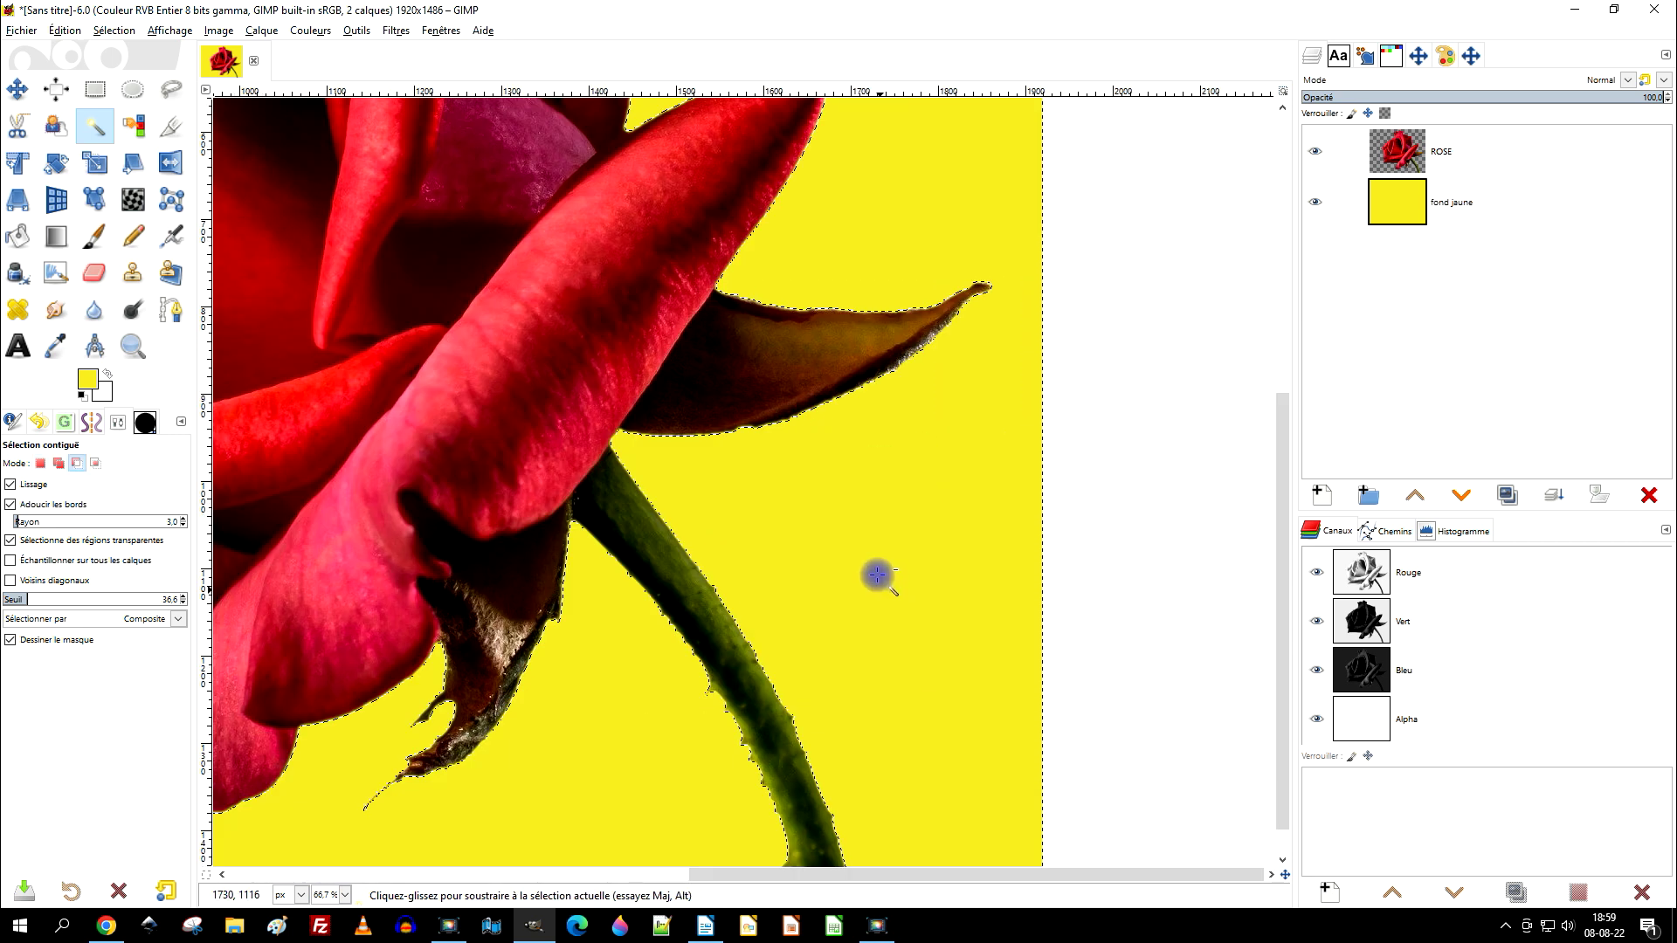
scroll(690, 606, "down", 3)
scroll(790, 539, "up", 3)
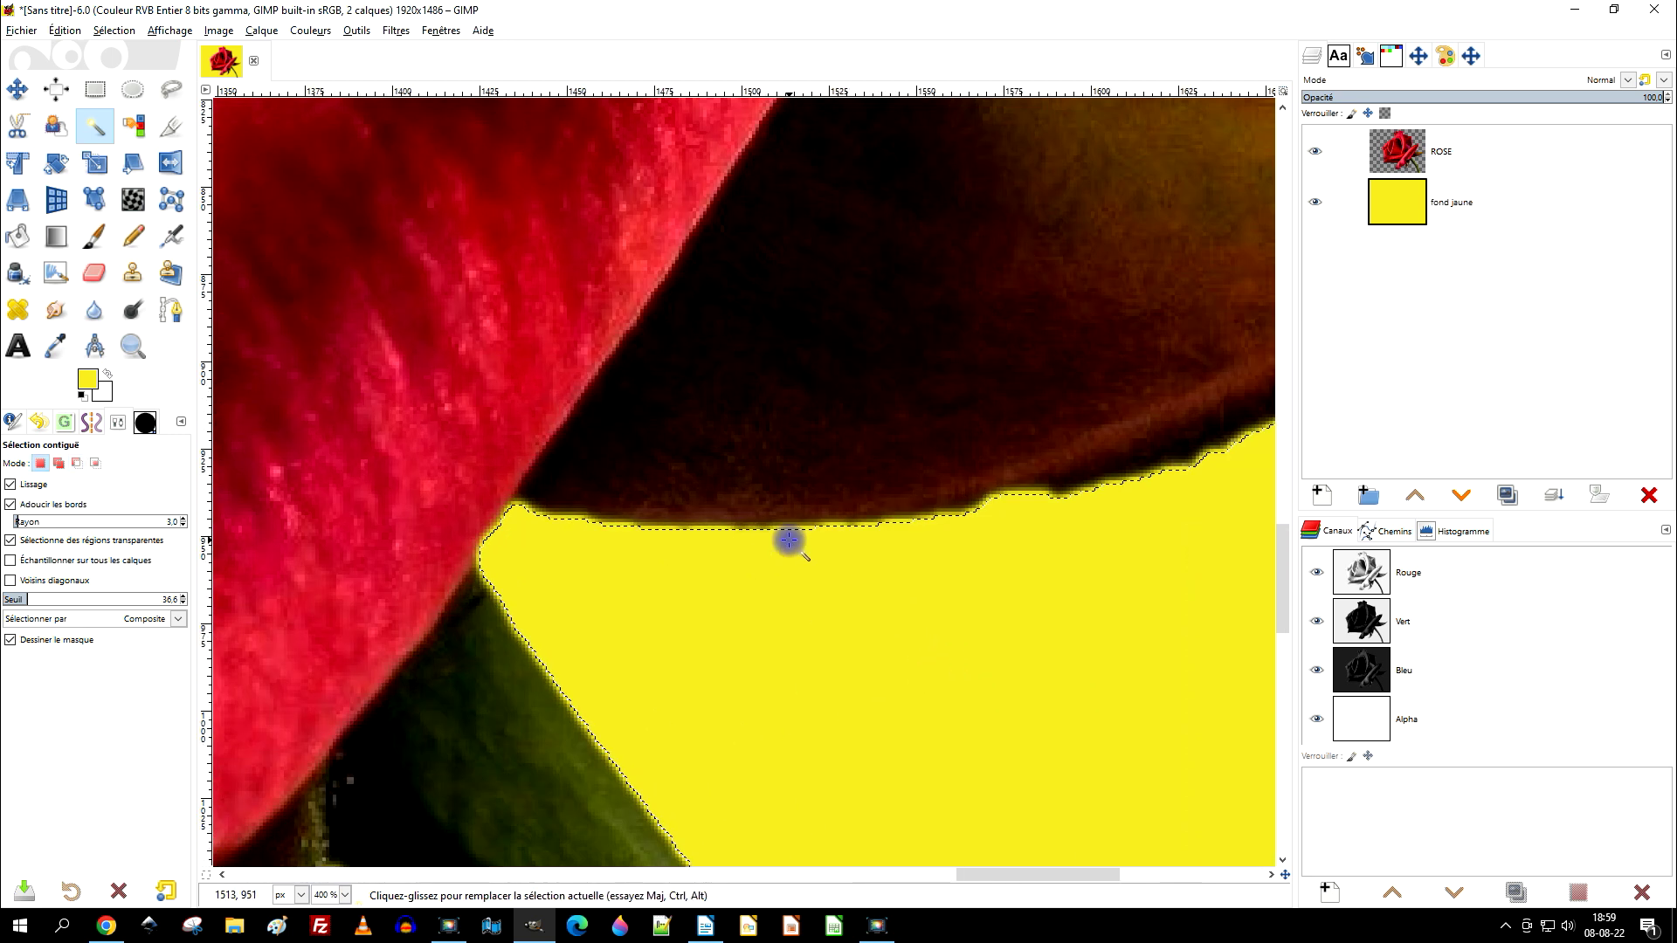
scroll(857, 528, "down", 2)
scroll(1013, 249, "up", 3)
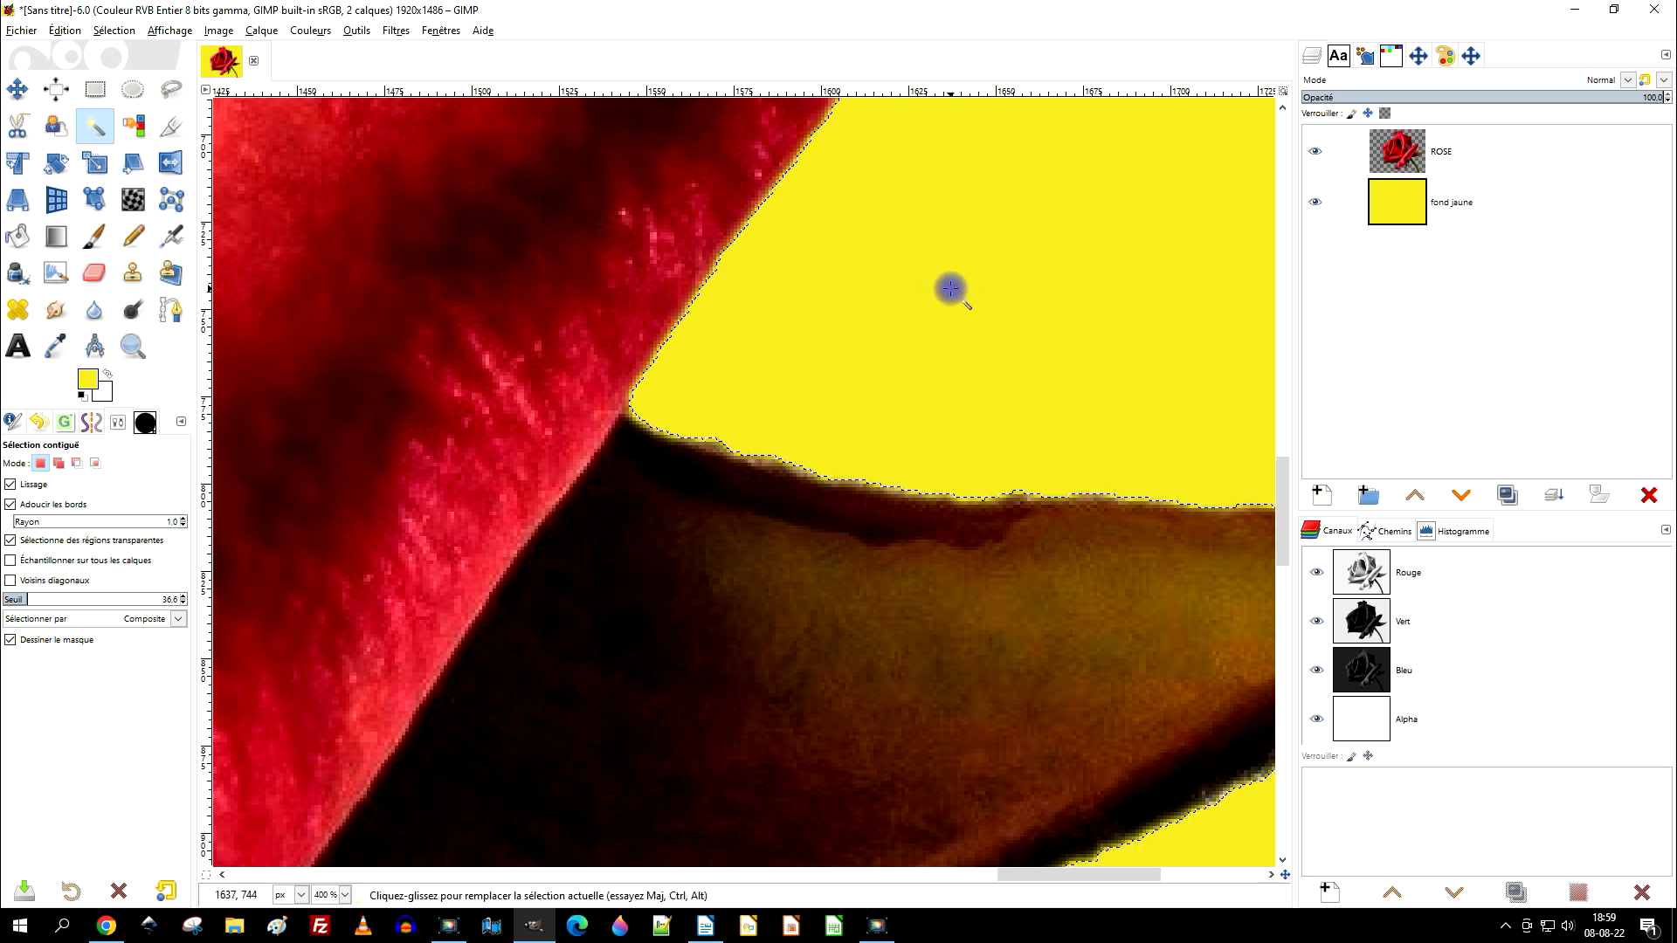
key("Delete")
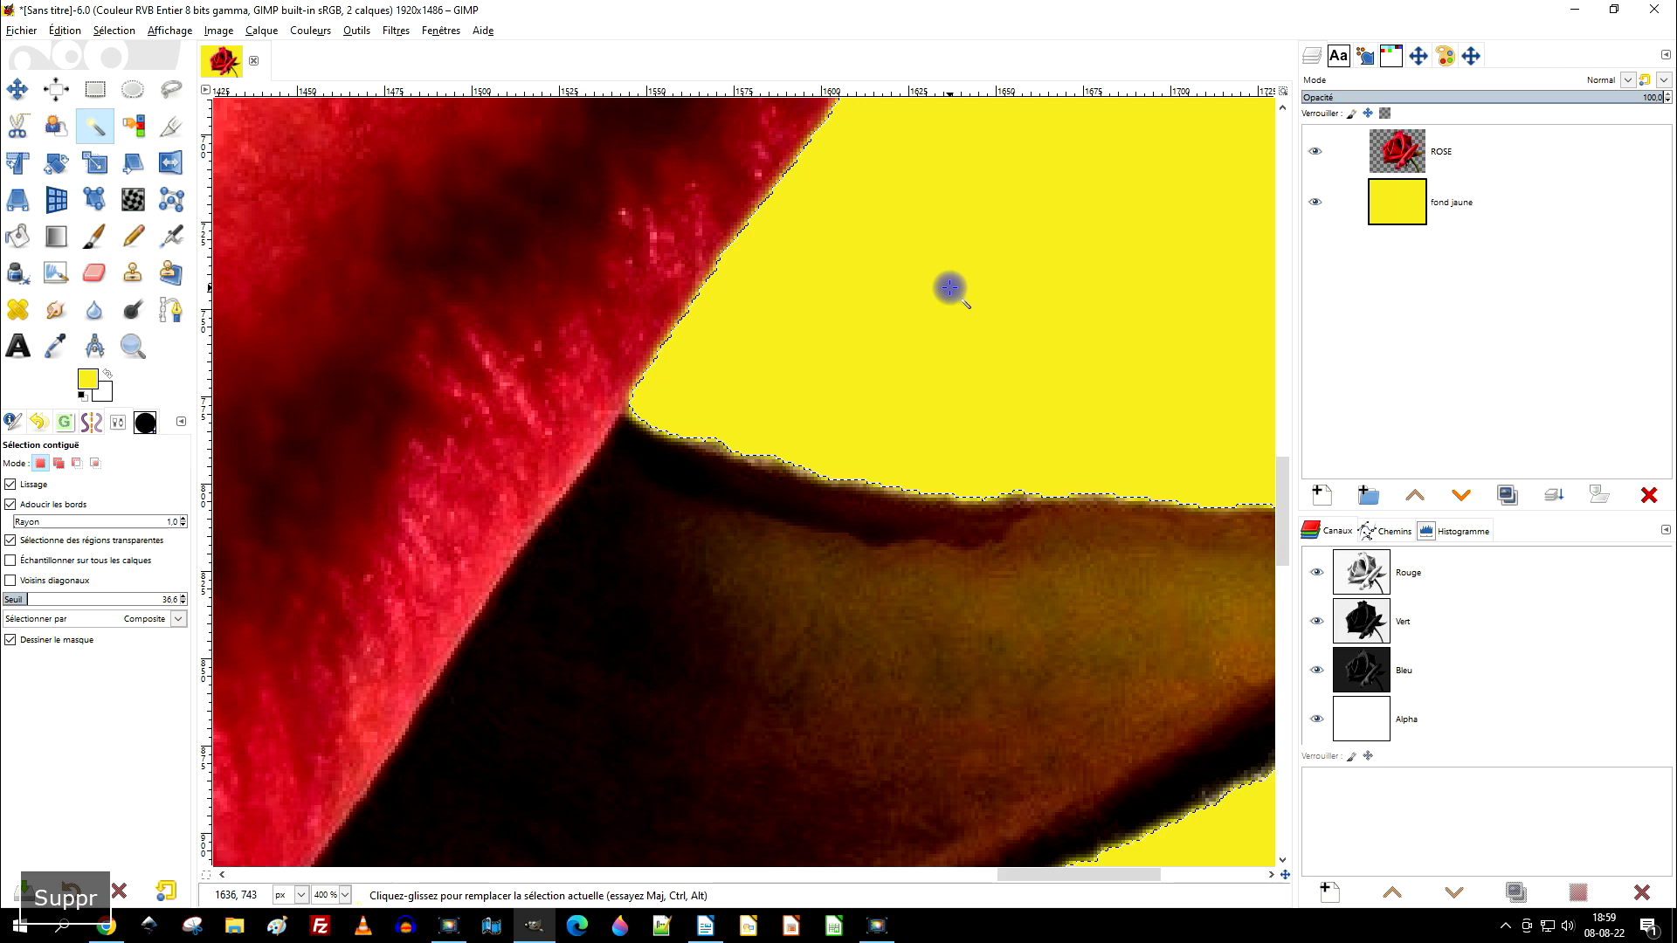
Step: Remove the selection and inspect the bare outline of the rose's outer petal
key("shift+ctrl+j")
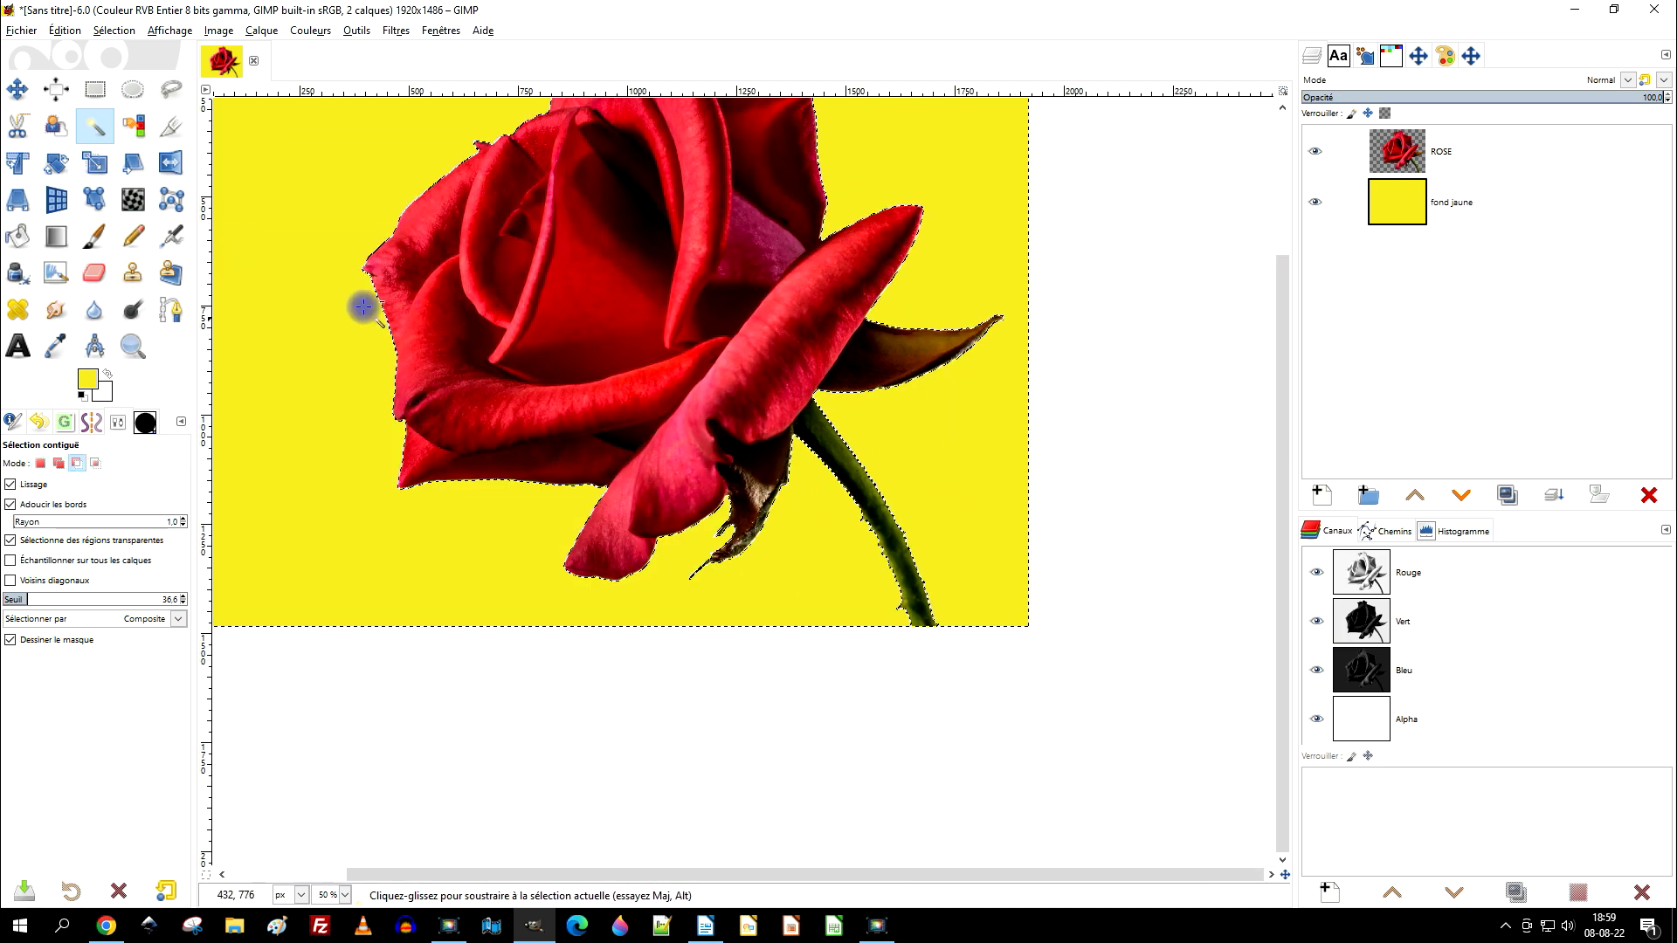
scroll(363, 299, "up", 3)
left_click(280, 63)
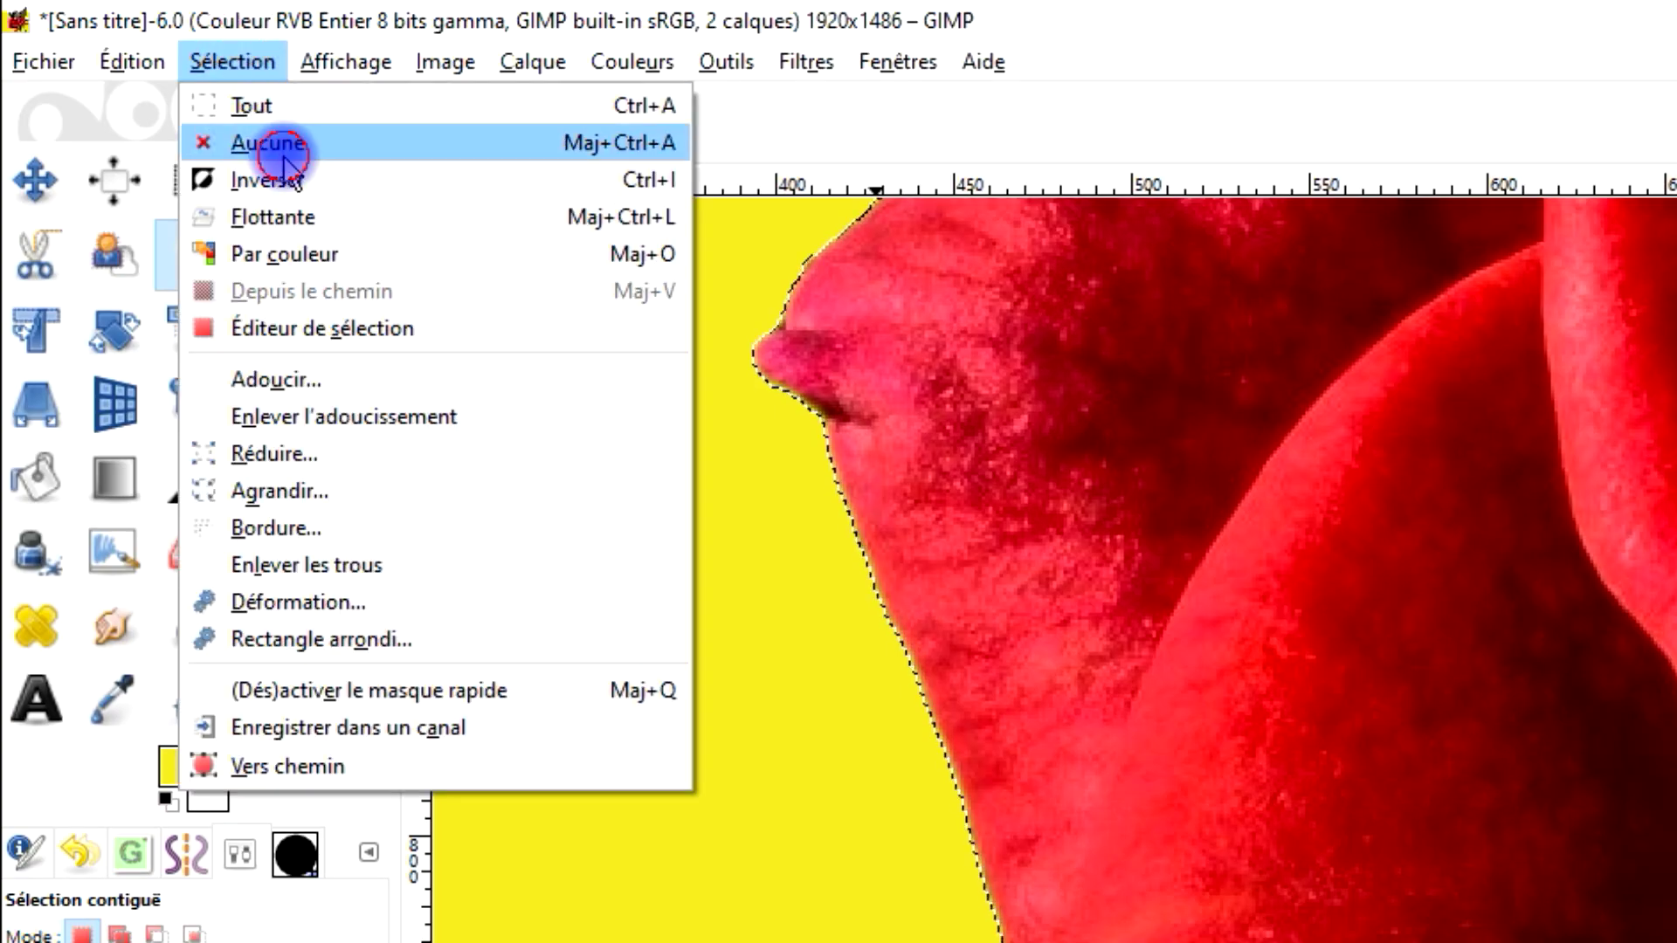
left_click(300, 139)
scroll(1165, 604, "down", 2)
scroll(1040, 601, "up", 5)
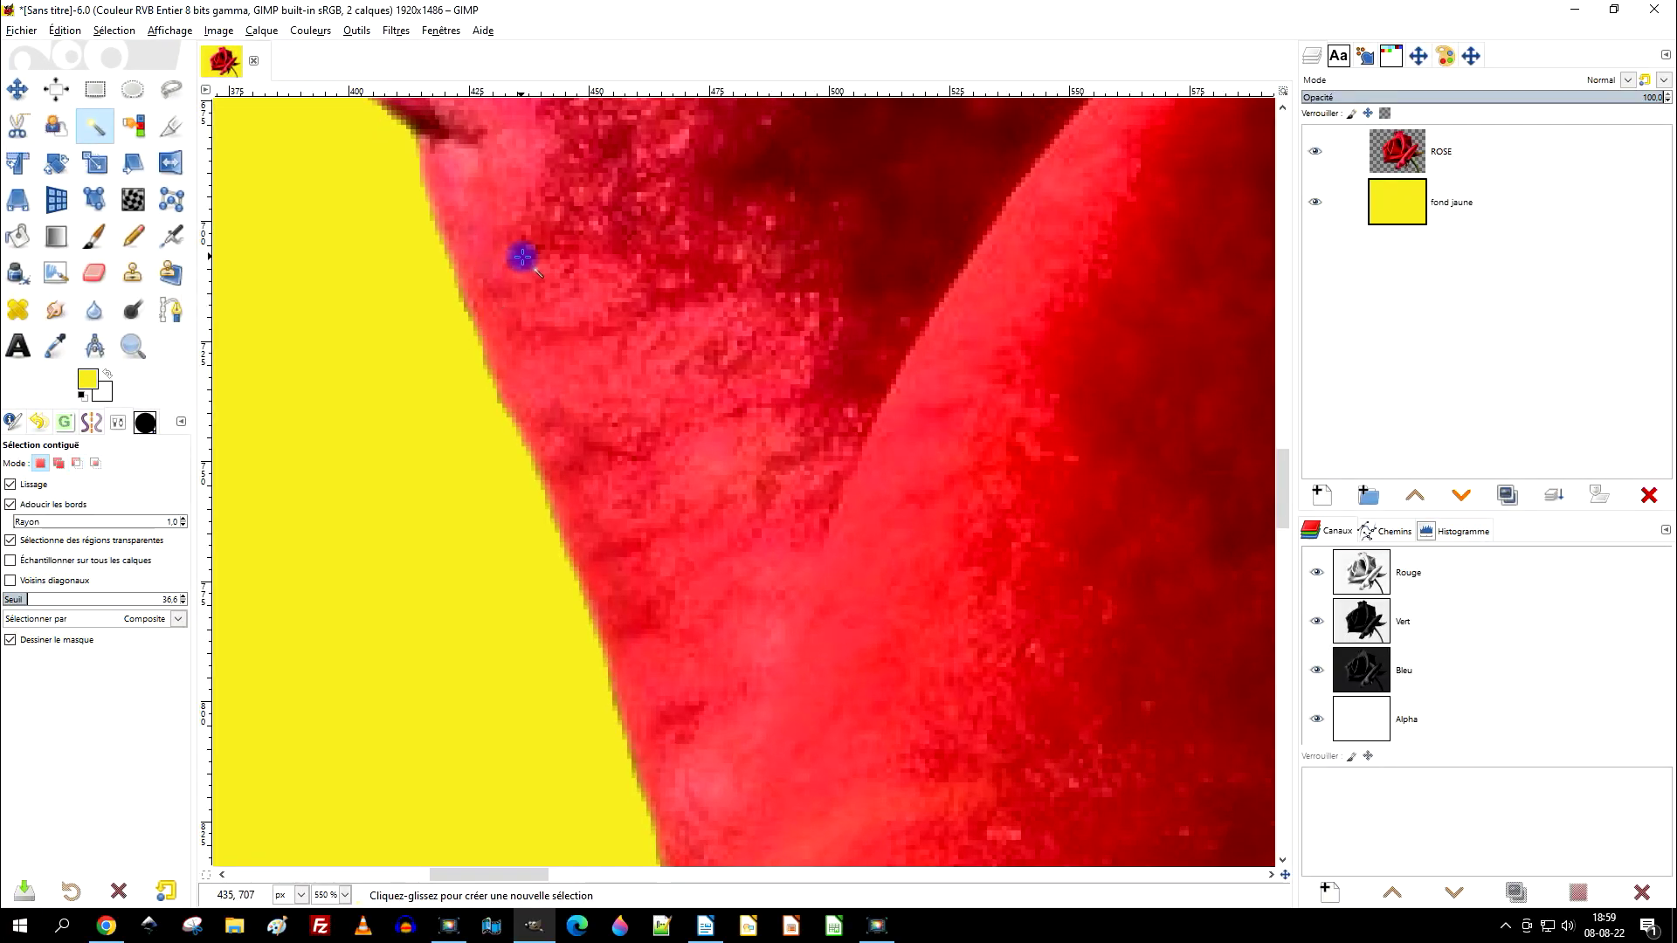
Step: Set the feather radius to 2.0, reselect the background around the rose and erase its feathered edge
left_click_drag(559, 201, 612, 699)
left_click_drag(732, 434, 672, 715)
left_click_drag(910, 273, 770, 660)
left_click(184, 518)
left_click(697, 292)
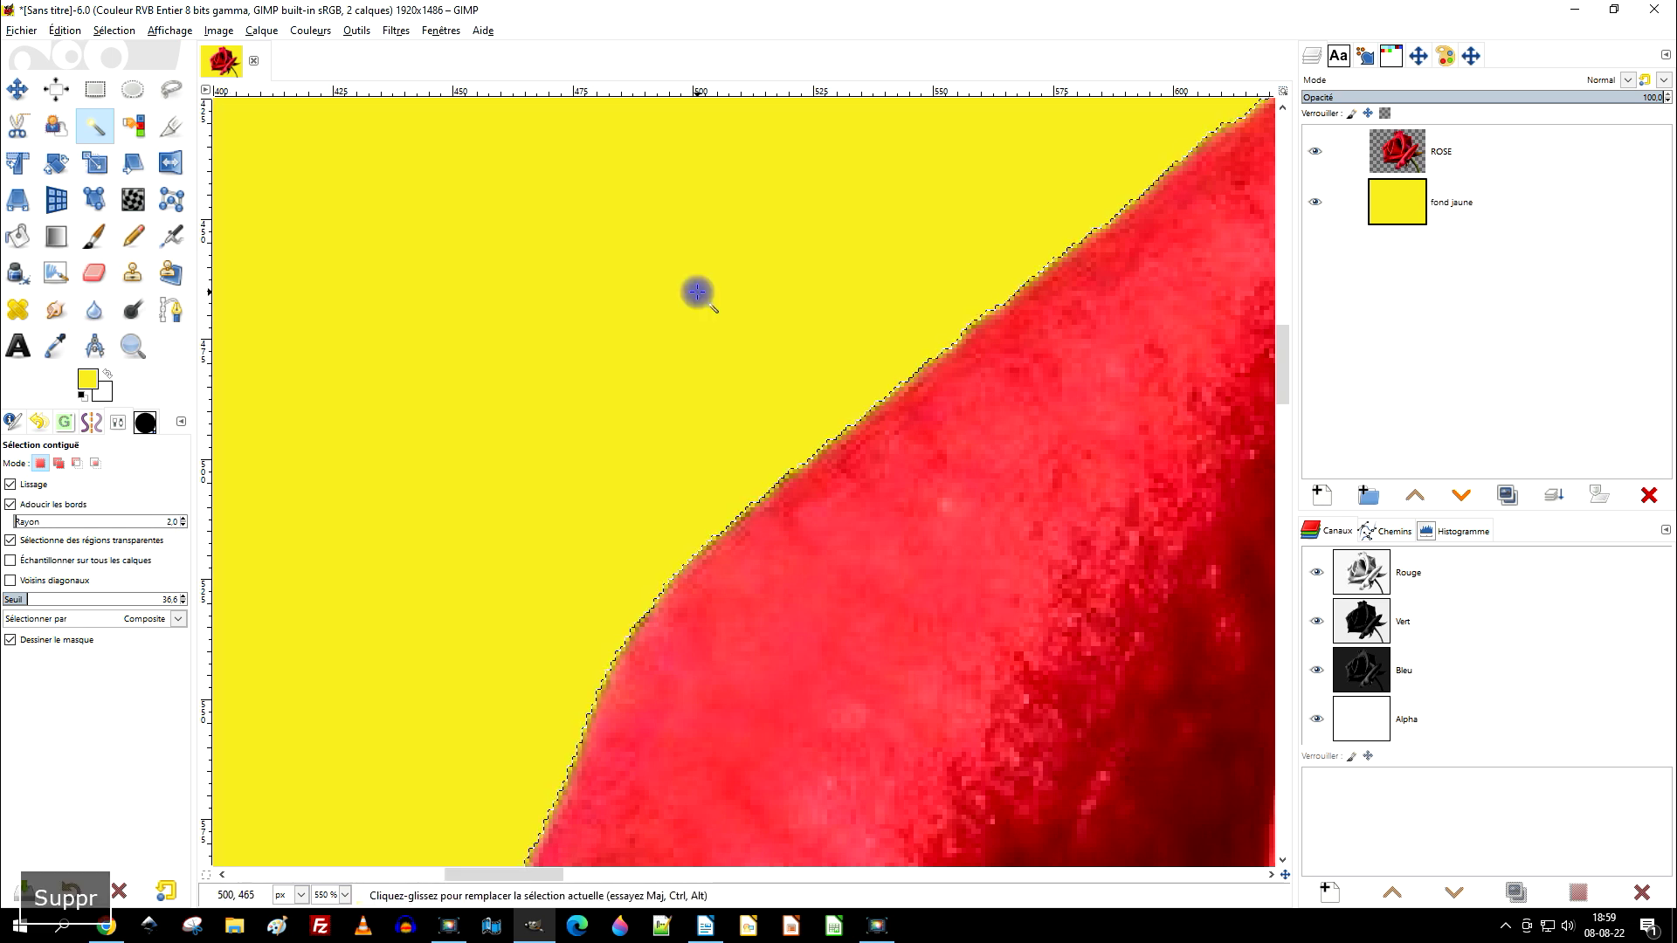
Step: Examine the rose's outline along the petals, sepals and thorny stem for leftover dark fringe
scroll(988, 453, "down", 4)
scroll(329, 591, "down", 4)
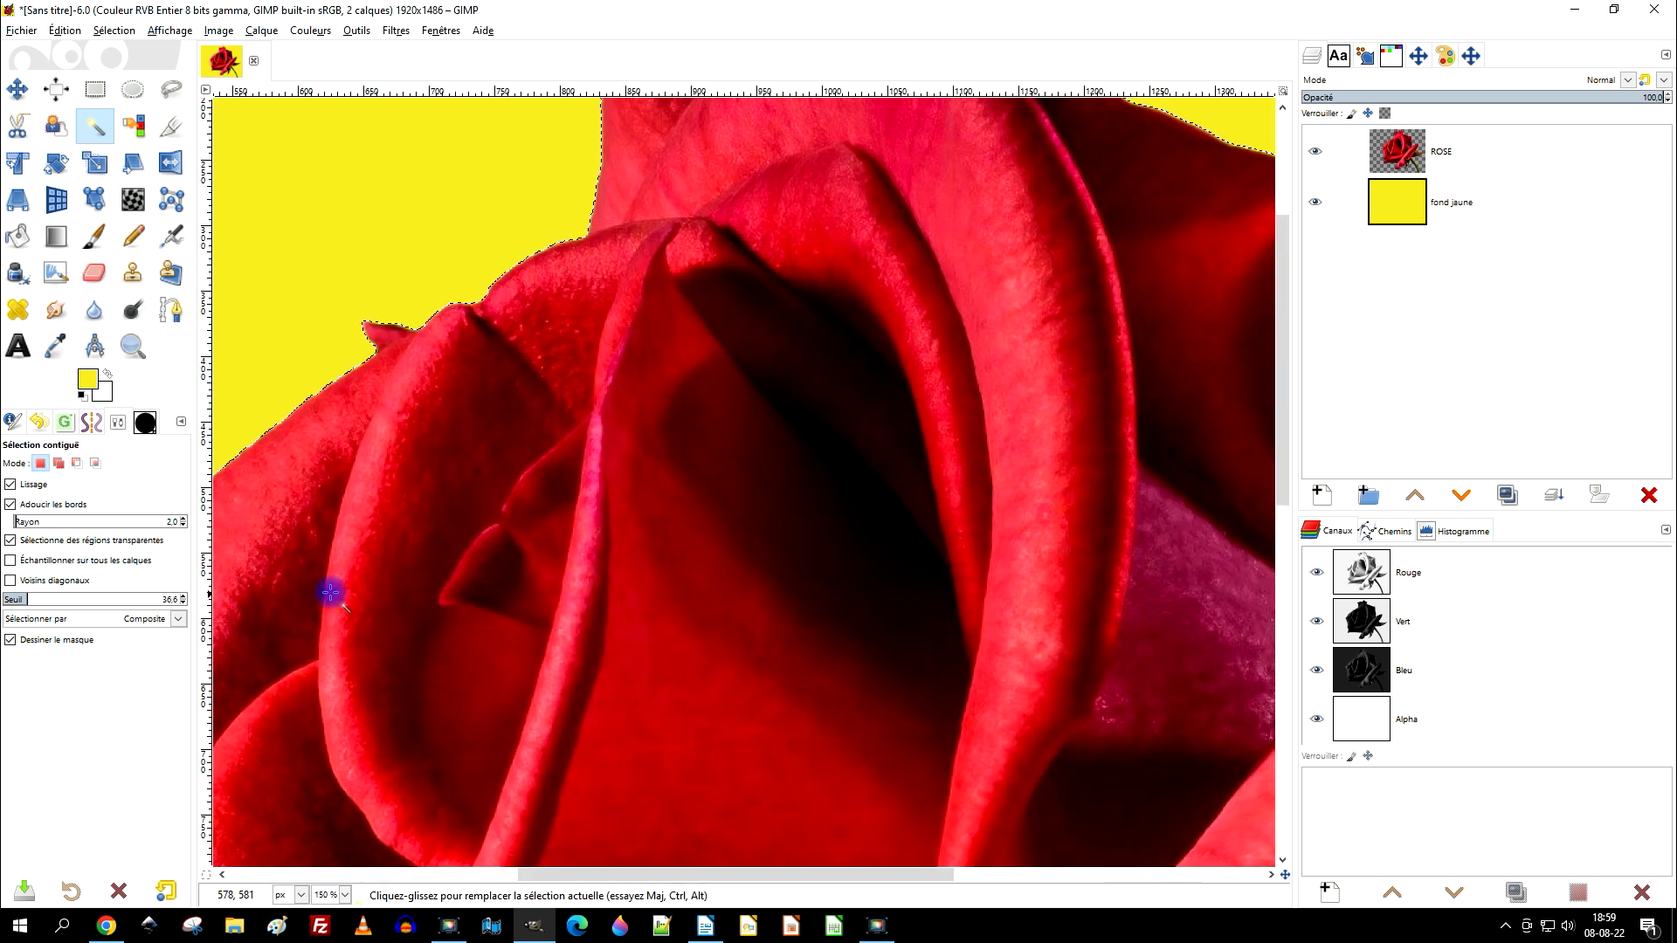
scroll(881, 453, "up", 5)
scroll(883, 559, "down", 6)
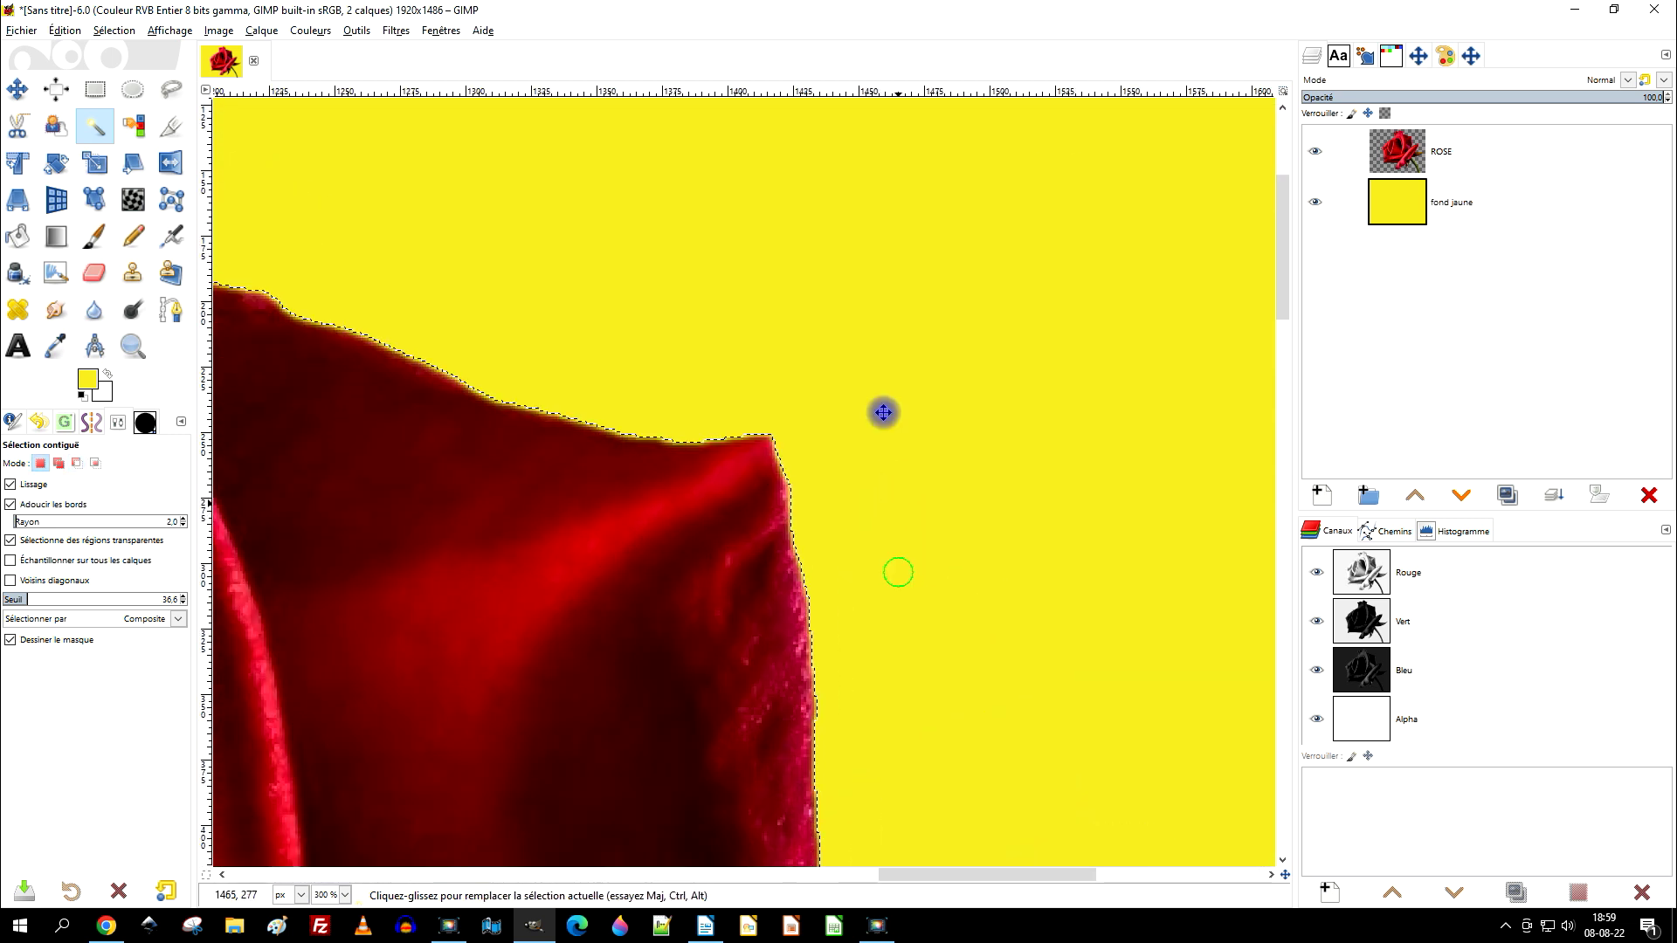
scroll(1039, 631, "up", 2)
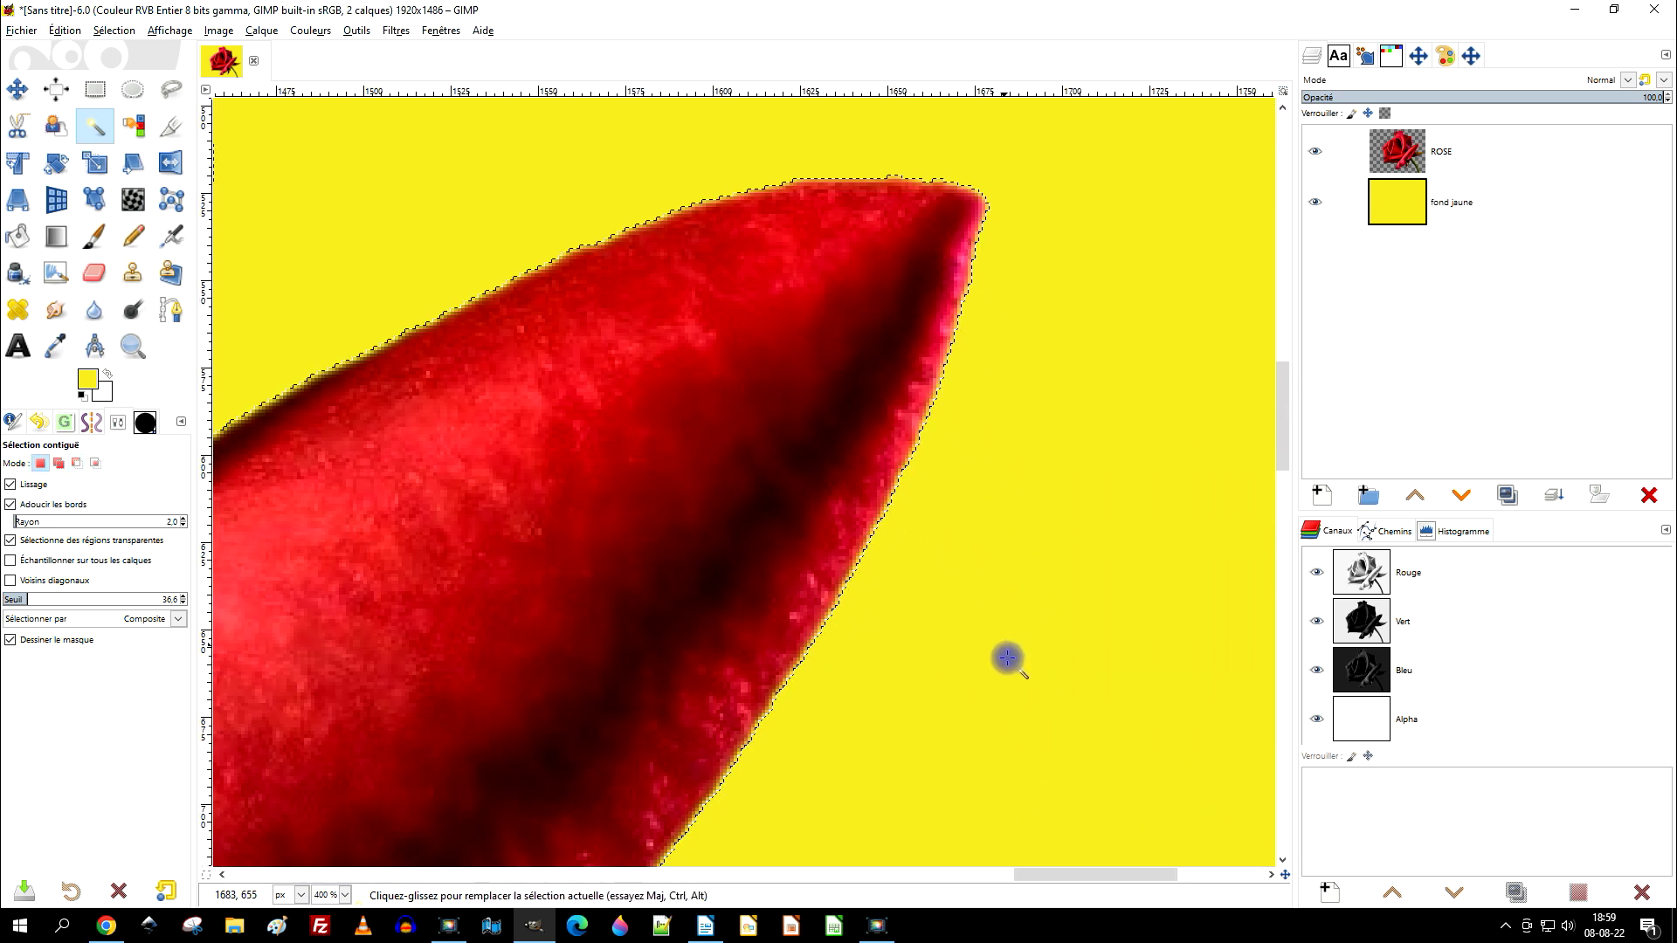
scroll(1041, 349, "down", 5)
scroll(850, 288, "down", 2)
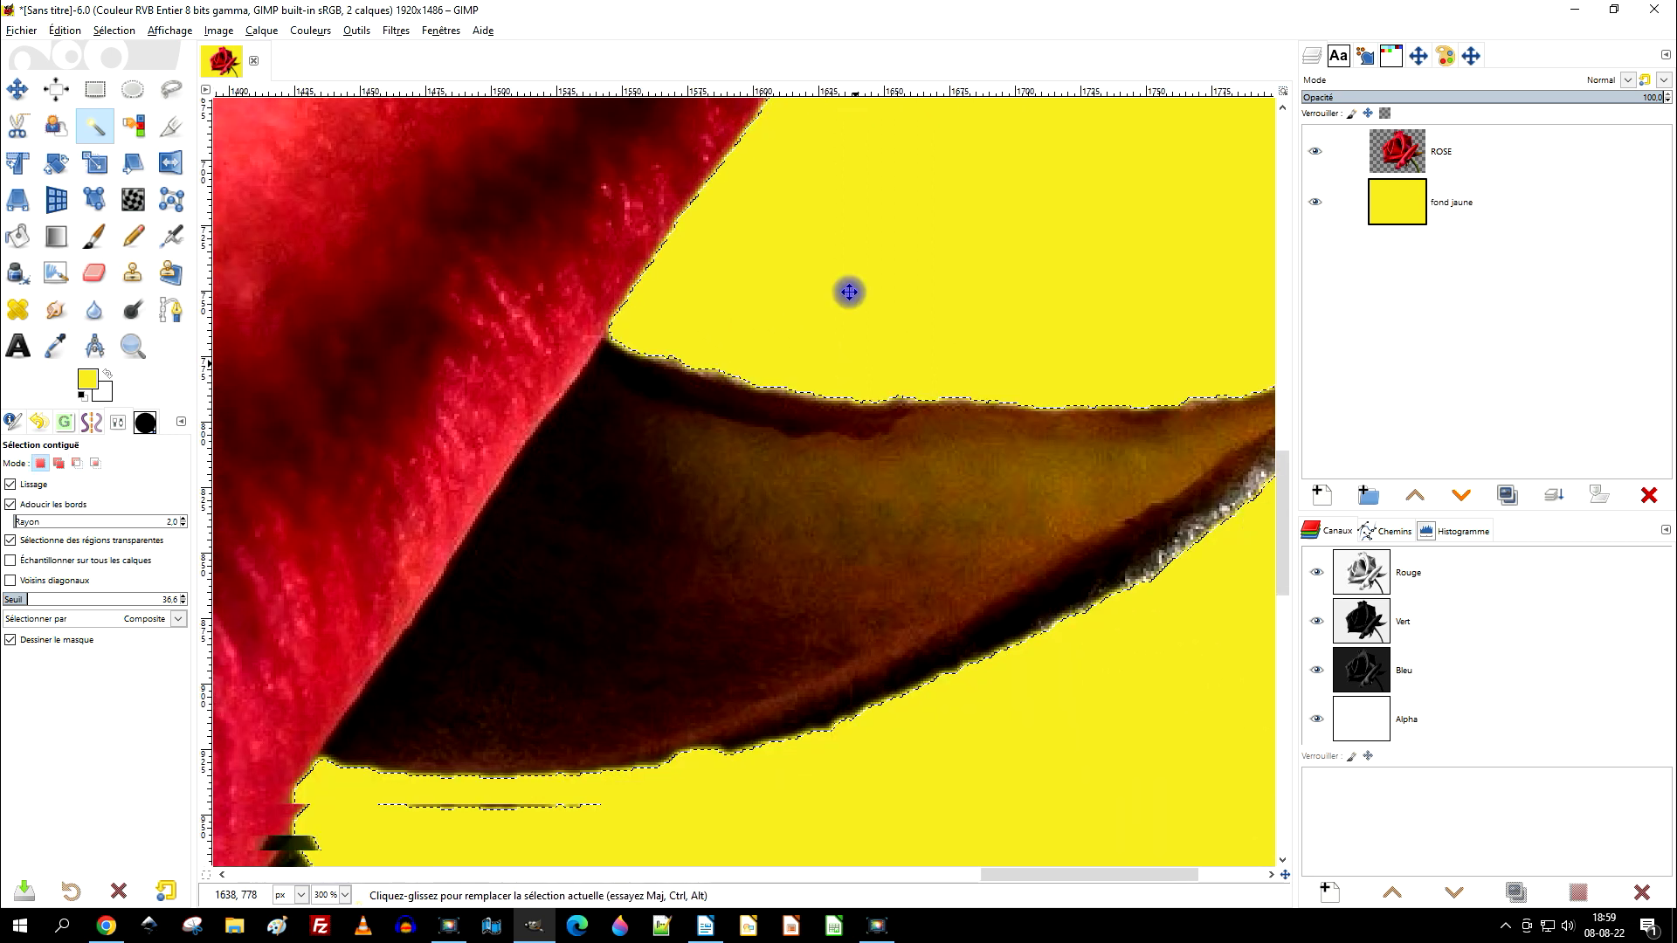
scroll(535, 704, "down", 2)
scroll(893, 624, "down", 4)
scroll(893, 624, "up", 5)
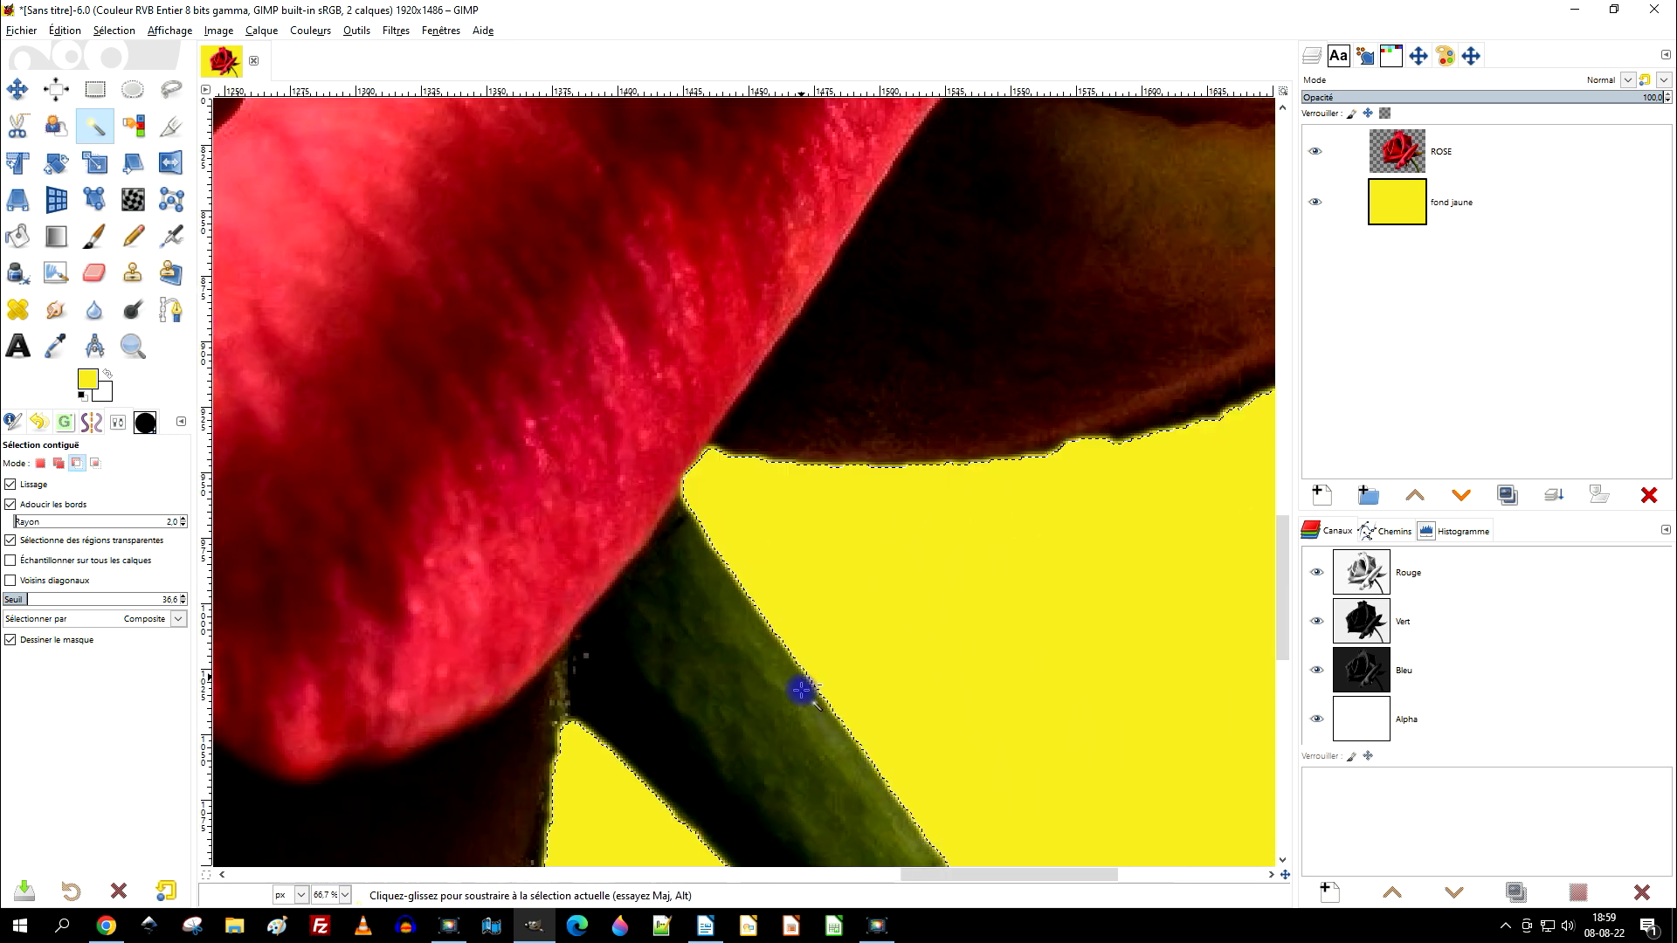
scroll(880, 311, "down", 1)
scroll(696, 647, "down", 3)
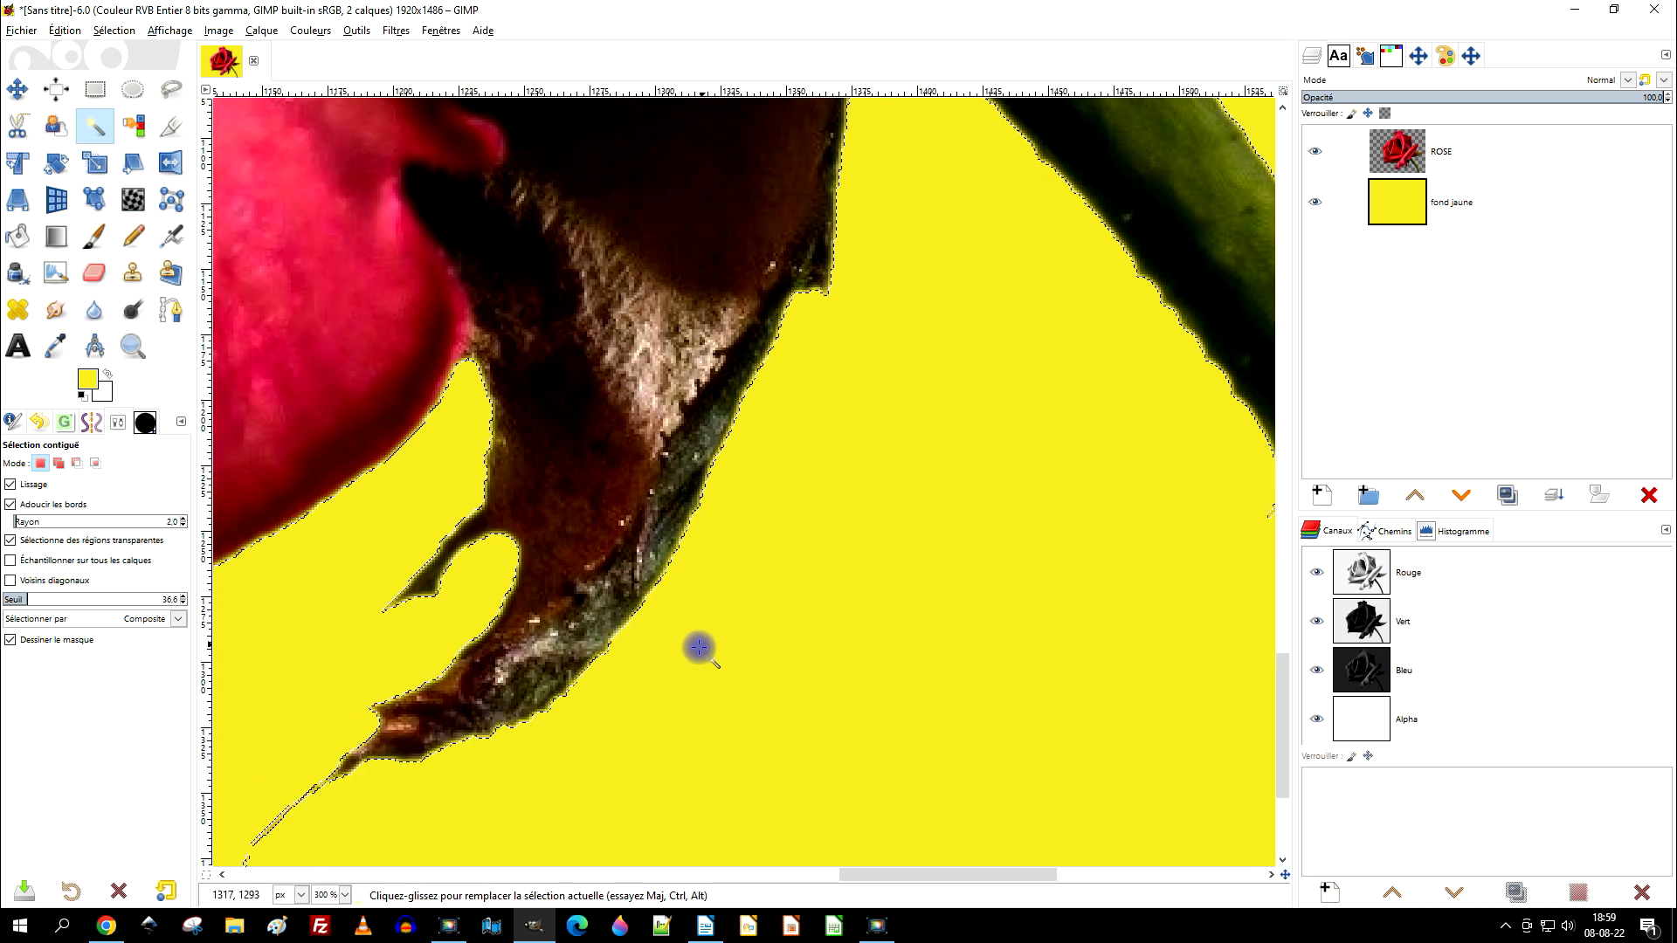
scroll(827, 461, "left", 5)
scroll(466, 619, "down", 5)
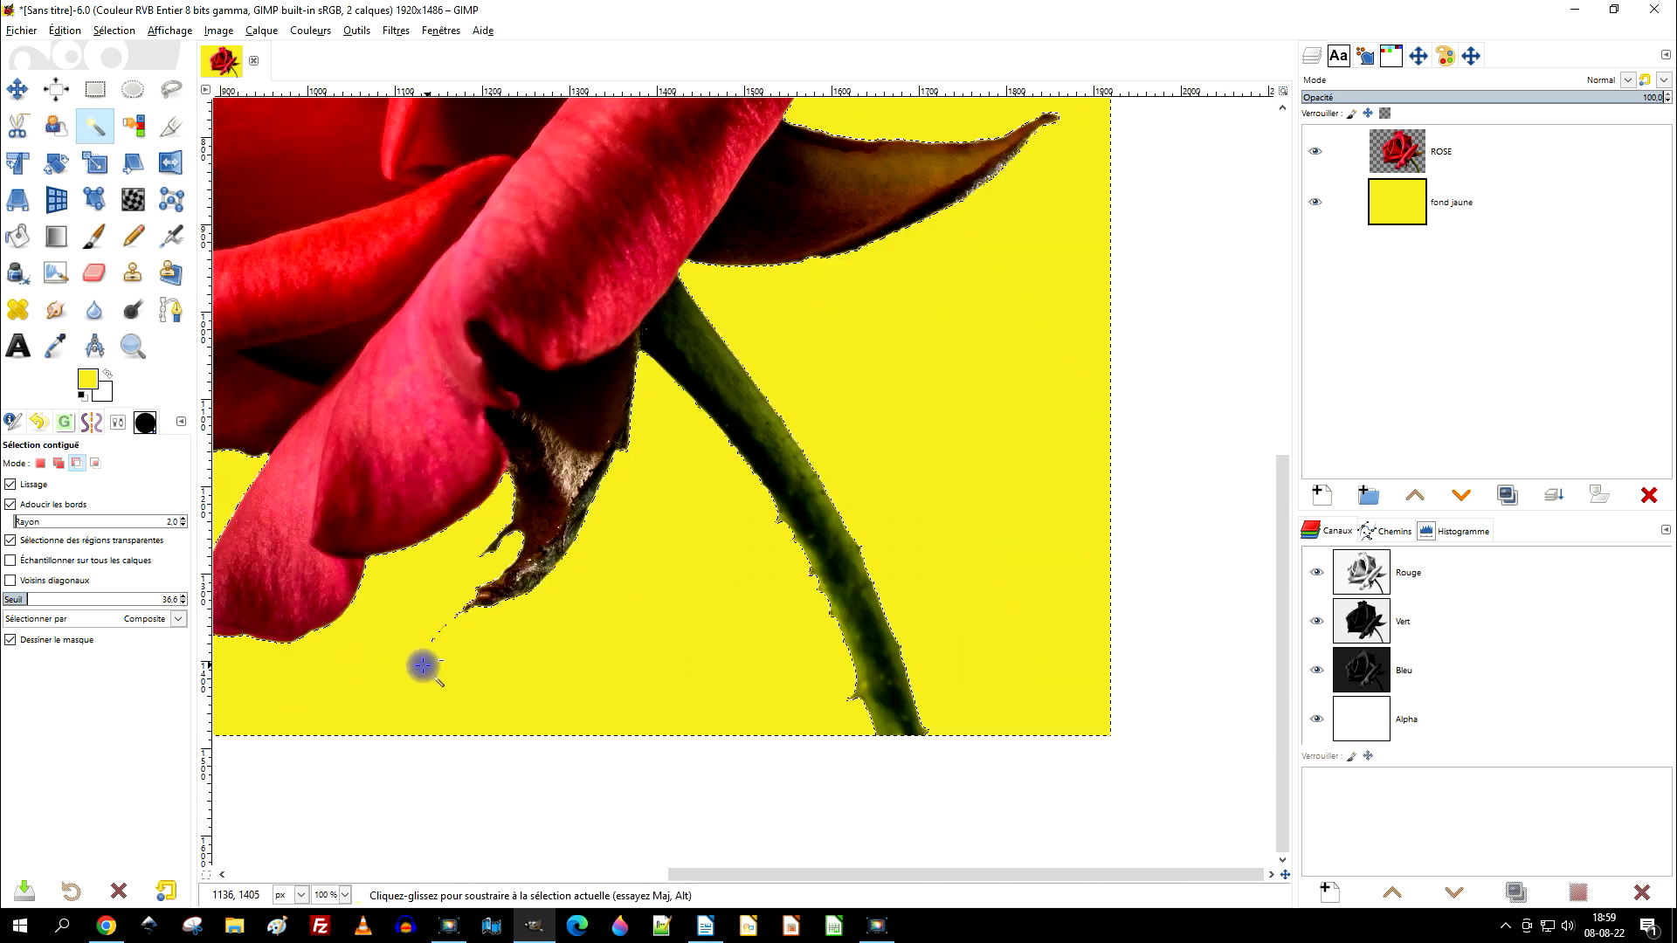
scroll(468, 711, "up", 1)
scroll(1043, 644, "up", 4)
scroll(1043, 644, "down", 3)
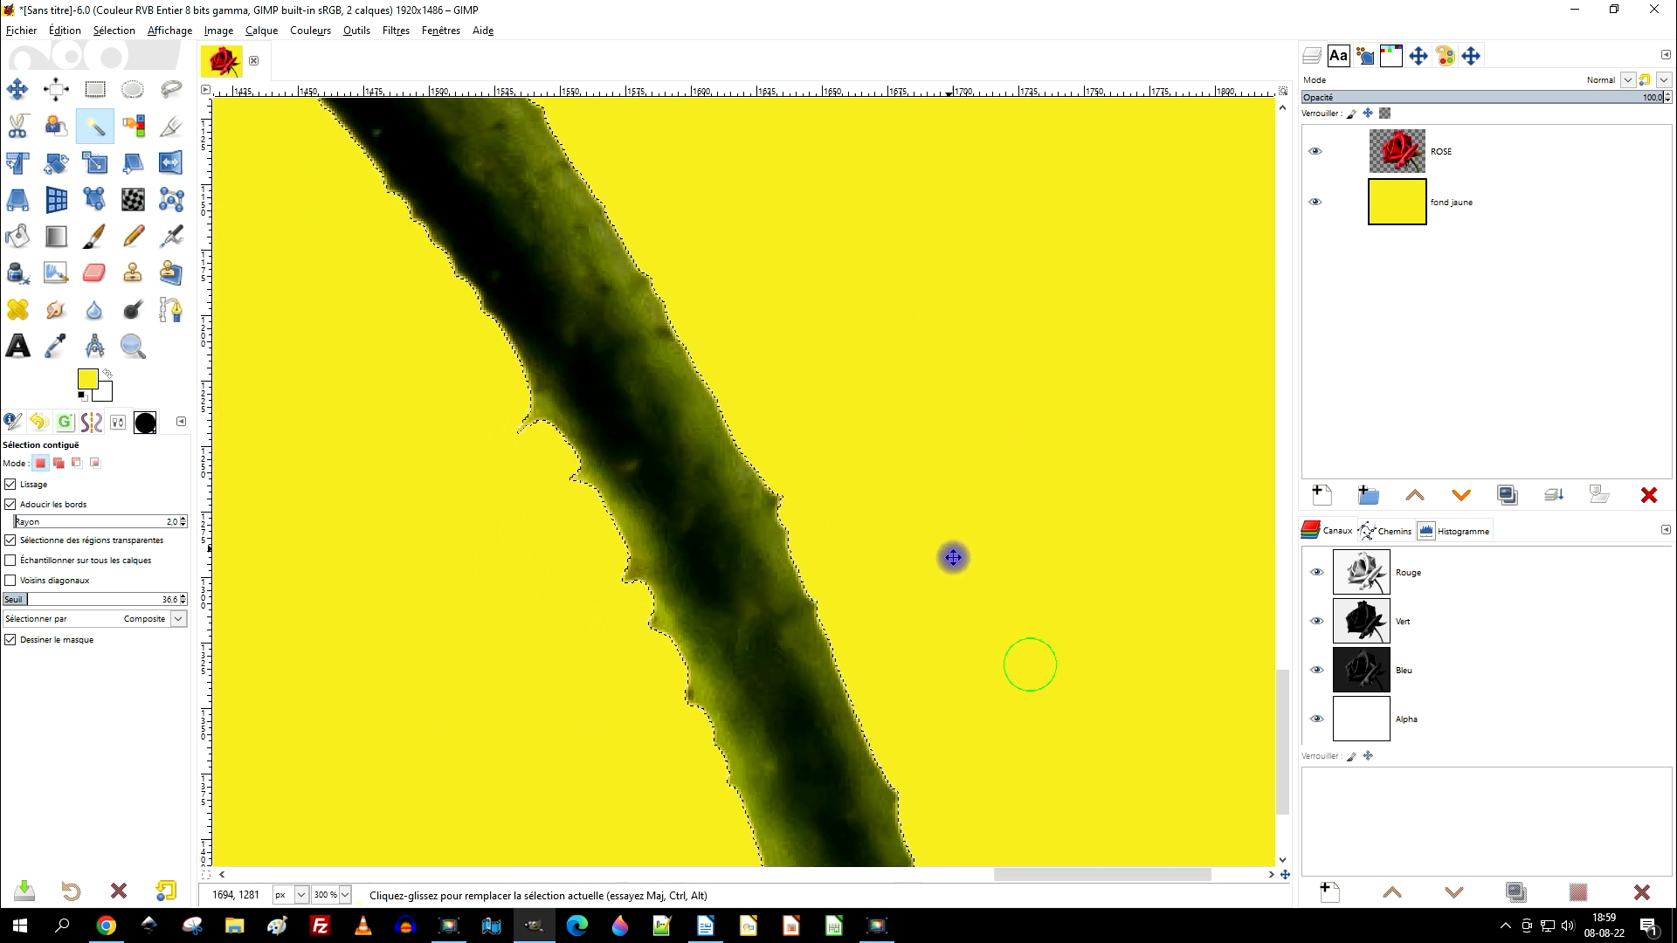
scroll(951, 554, "right", 2)
Step: Reselect the background beside the stem, erase it twice more and check the rose's overall outline
left_click(895, 456)
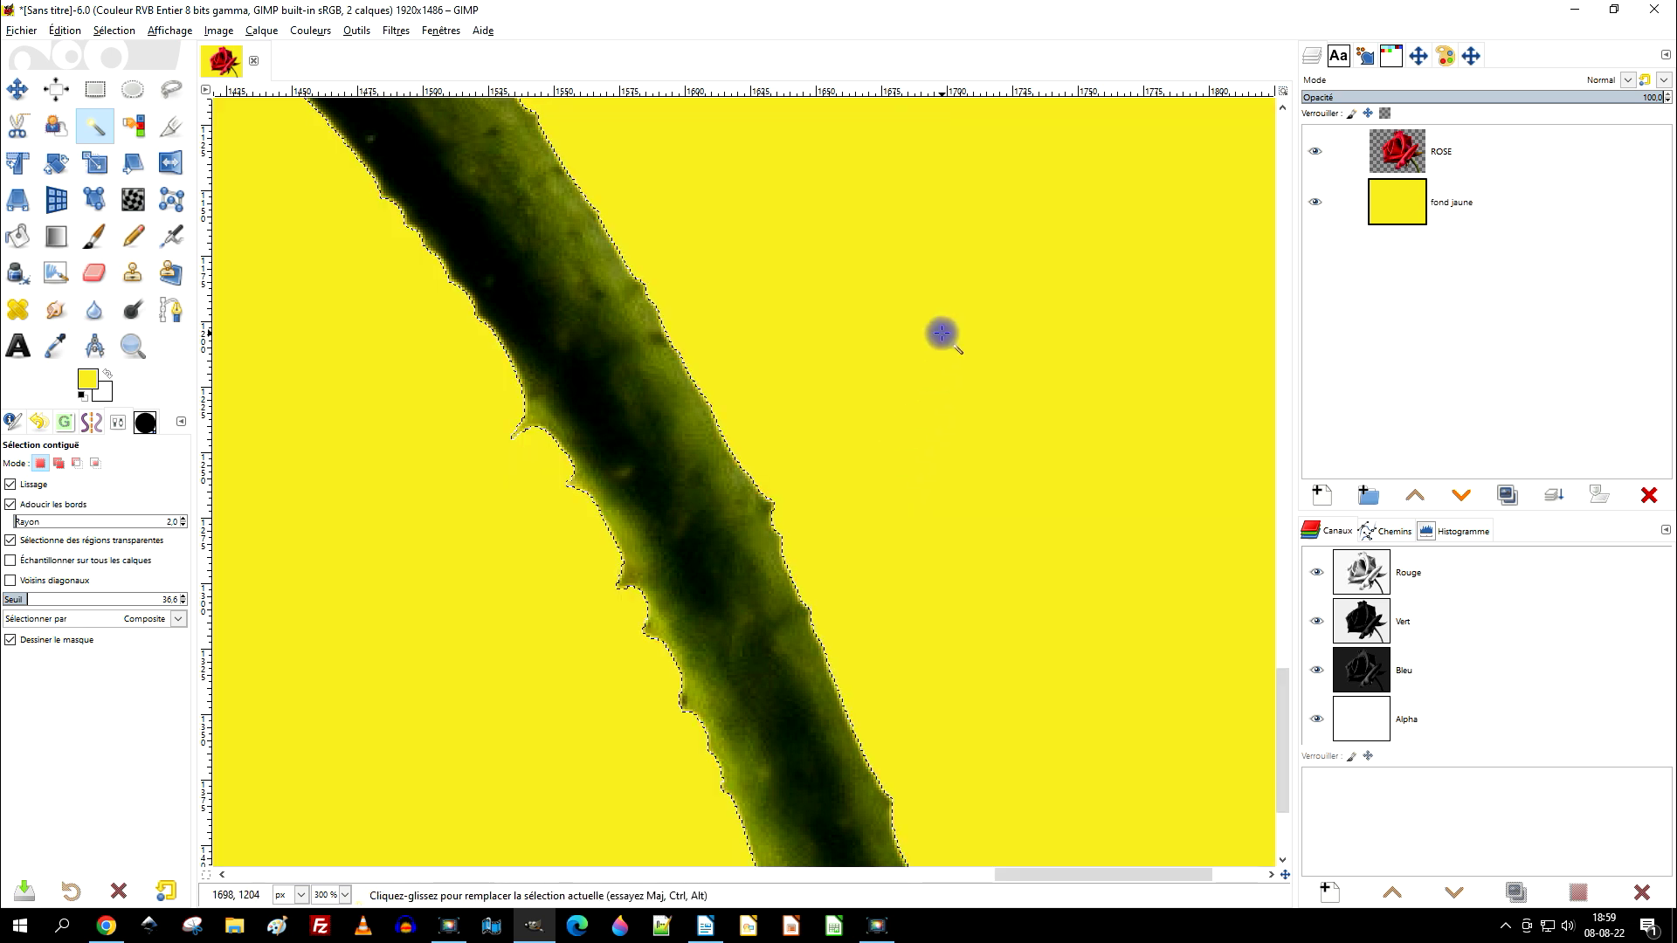
key("Delete")
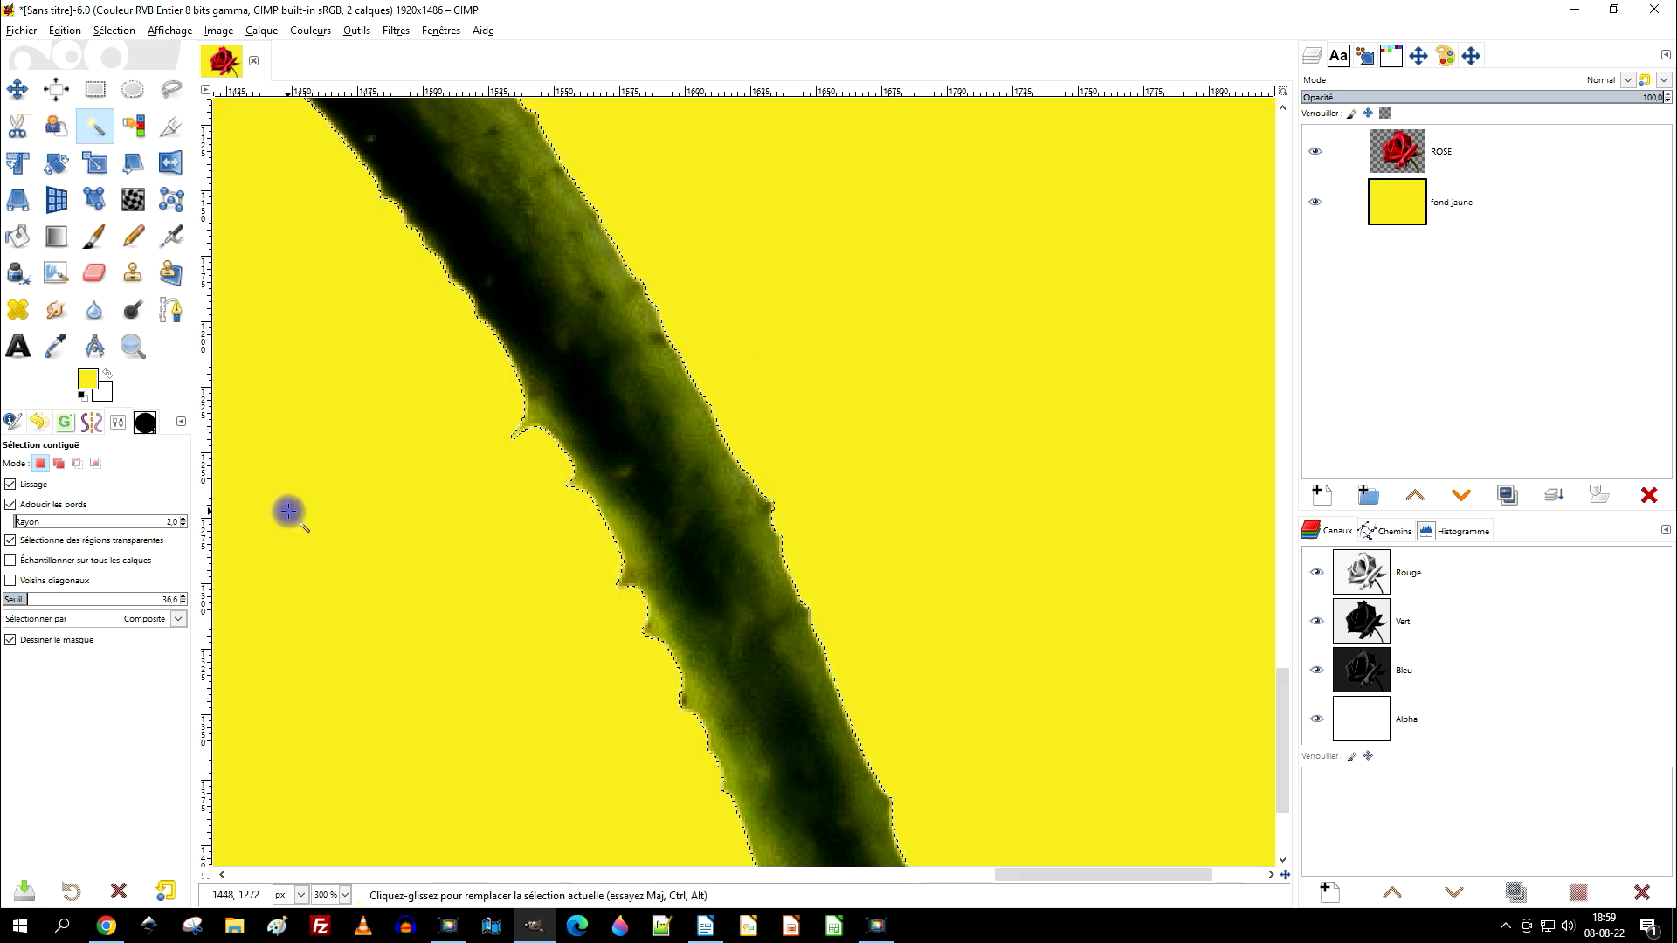
key("Delete")
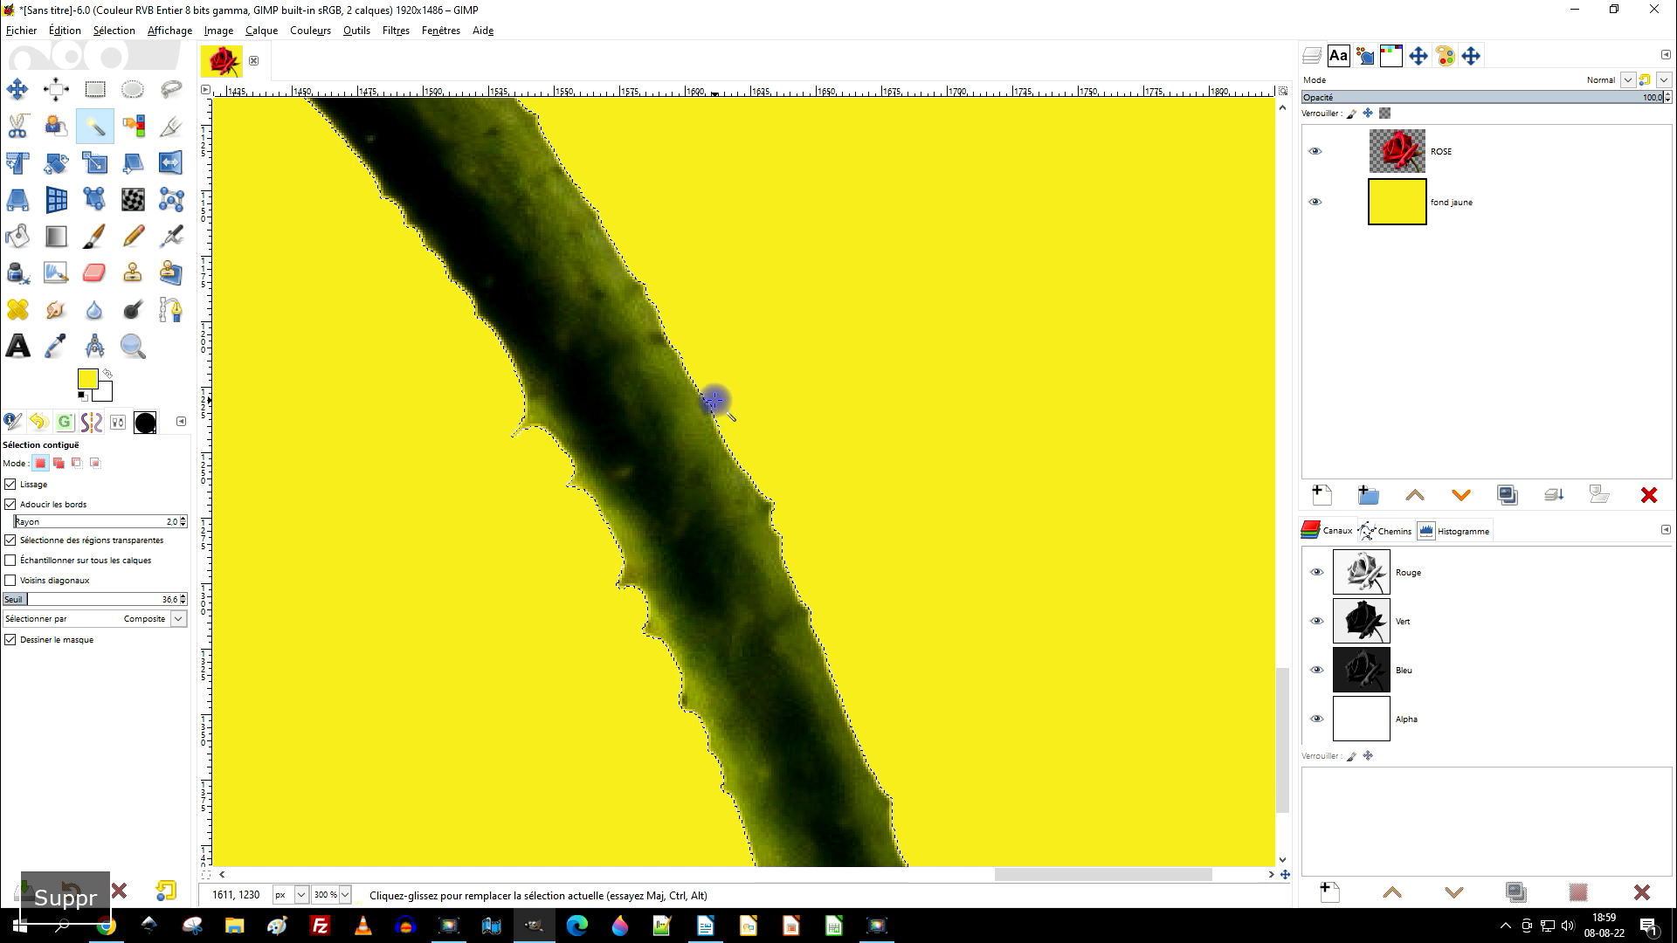
scroll(713, 401, "down", 5)
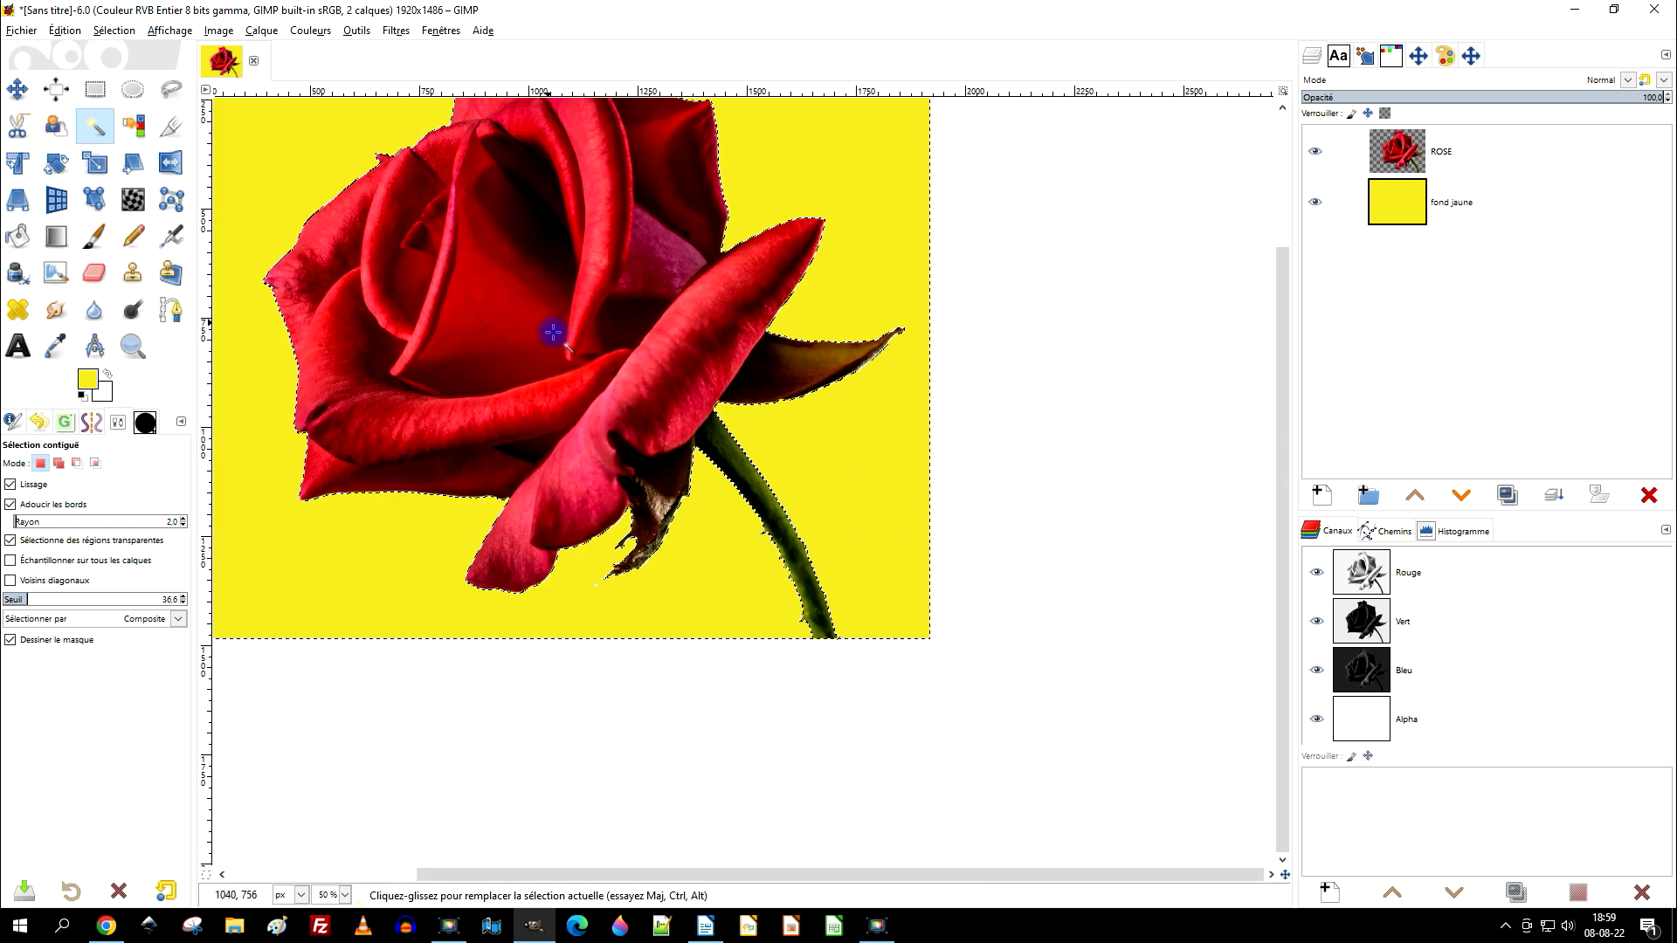
scroll(423, 289, "up", 4)
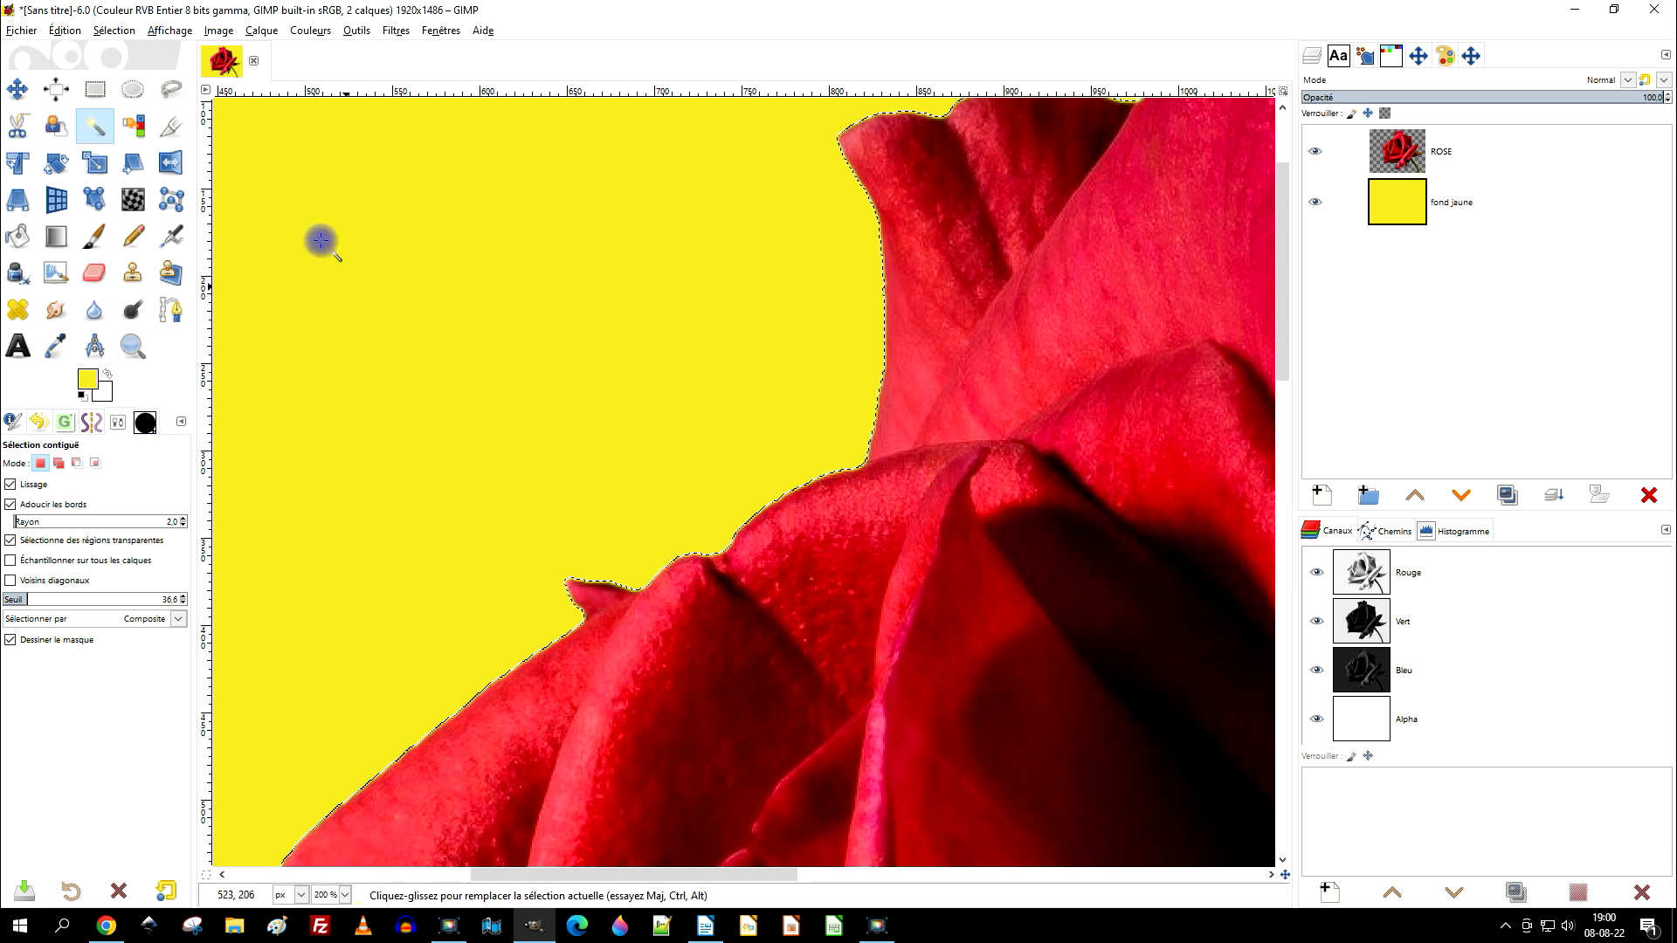
Step: Remove the selection and check the bare outline of the rose against the yellow background
left_click(105, 35)
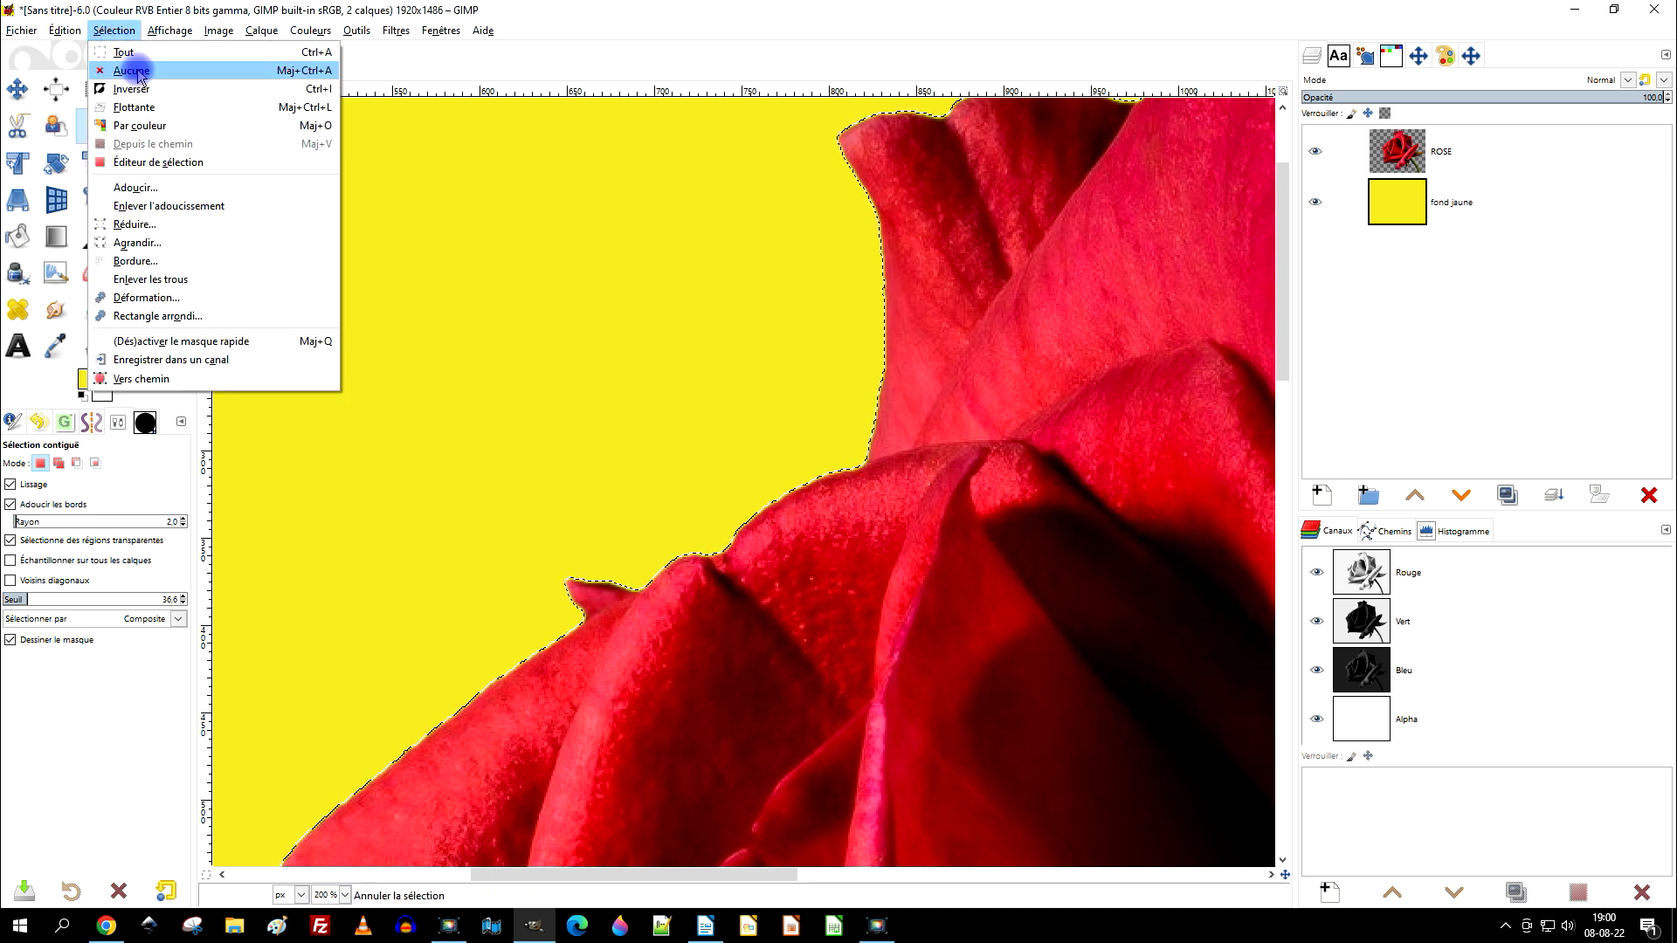
left_click(137, 74)
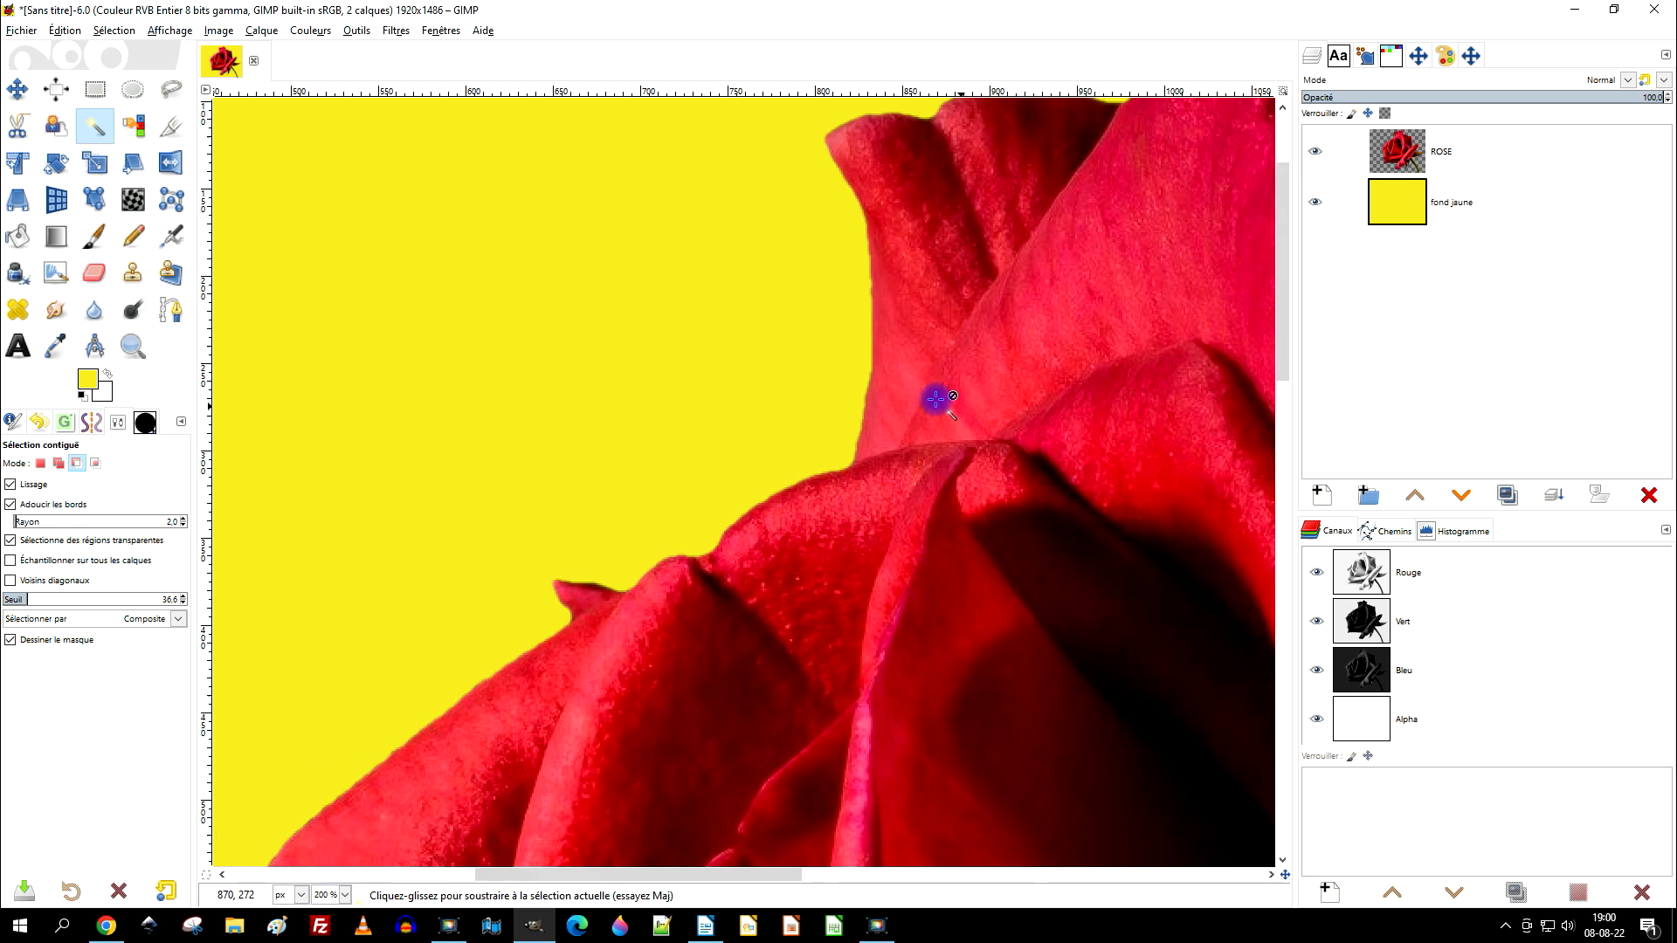
scroll(932, 397, "down", 4)
scroll(853, 423, "up", 2)
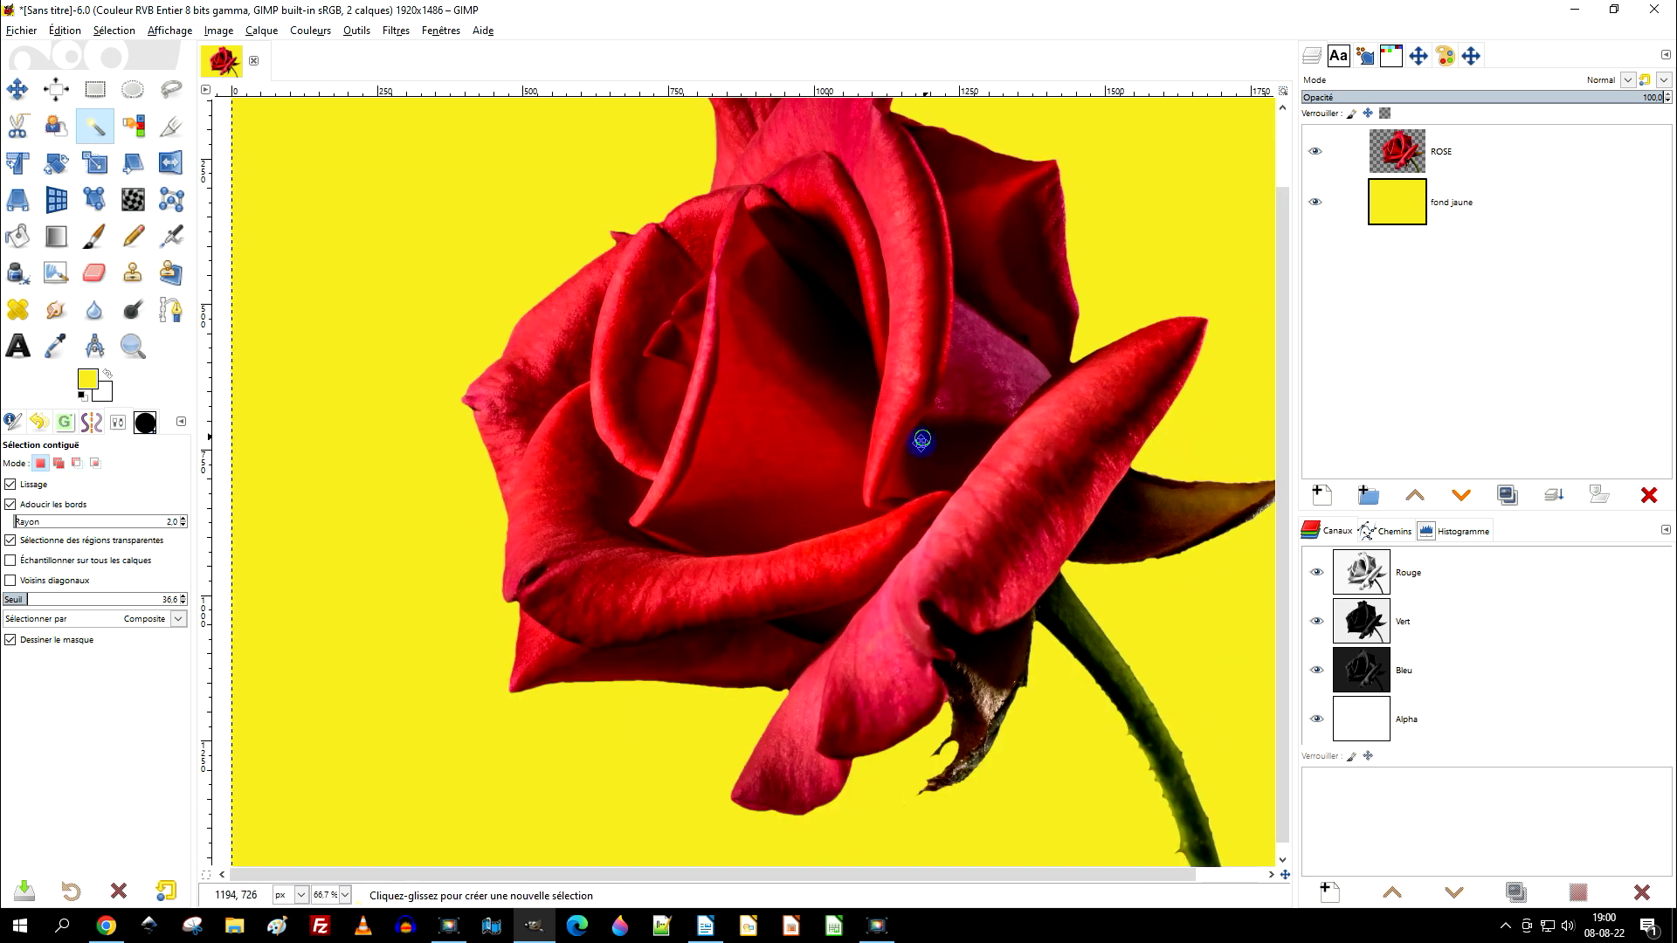
Step: Shift the hue of the "fond jaune" layer by 26.9 with Hue-Saturation and inspect the petal edges against the previewed colour
left_click(1484, 206)
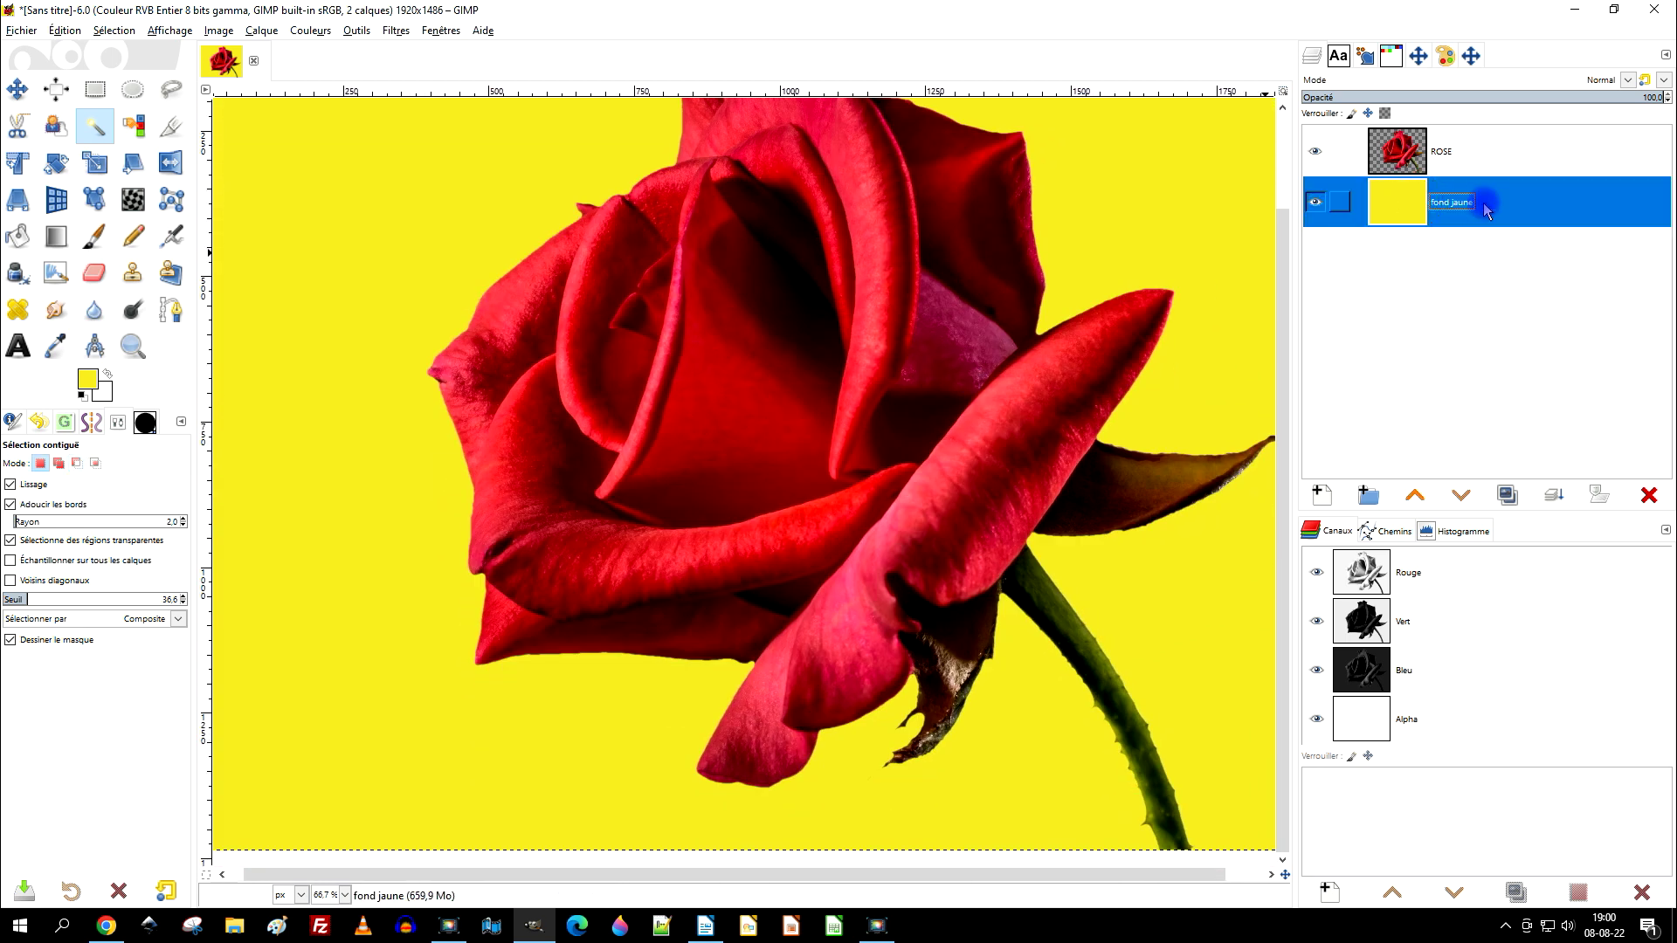
left_click(417, 88)
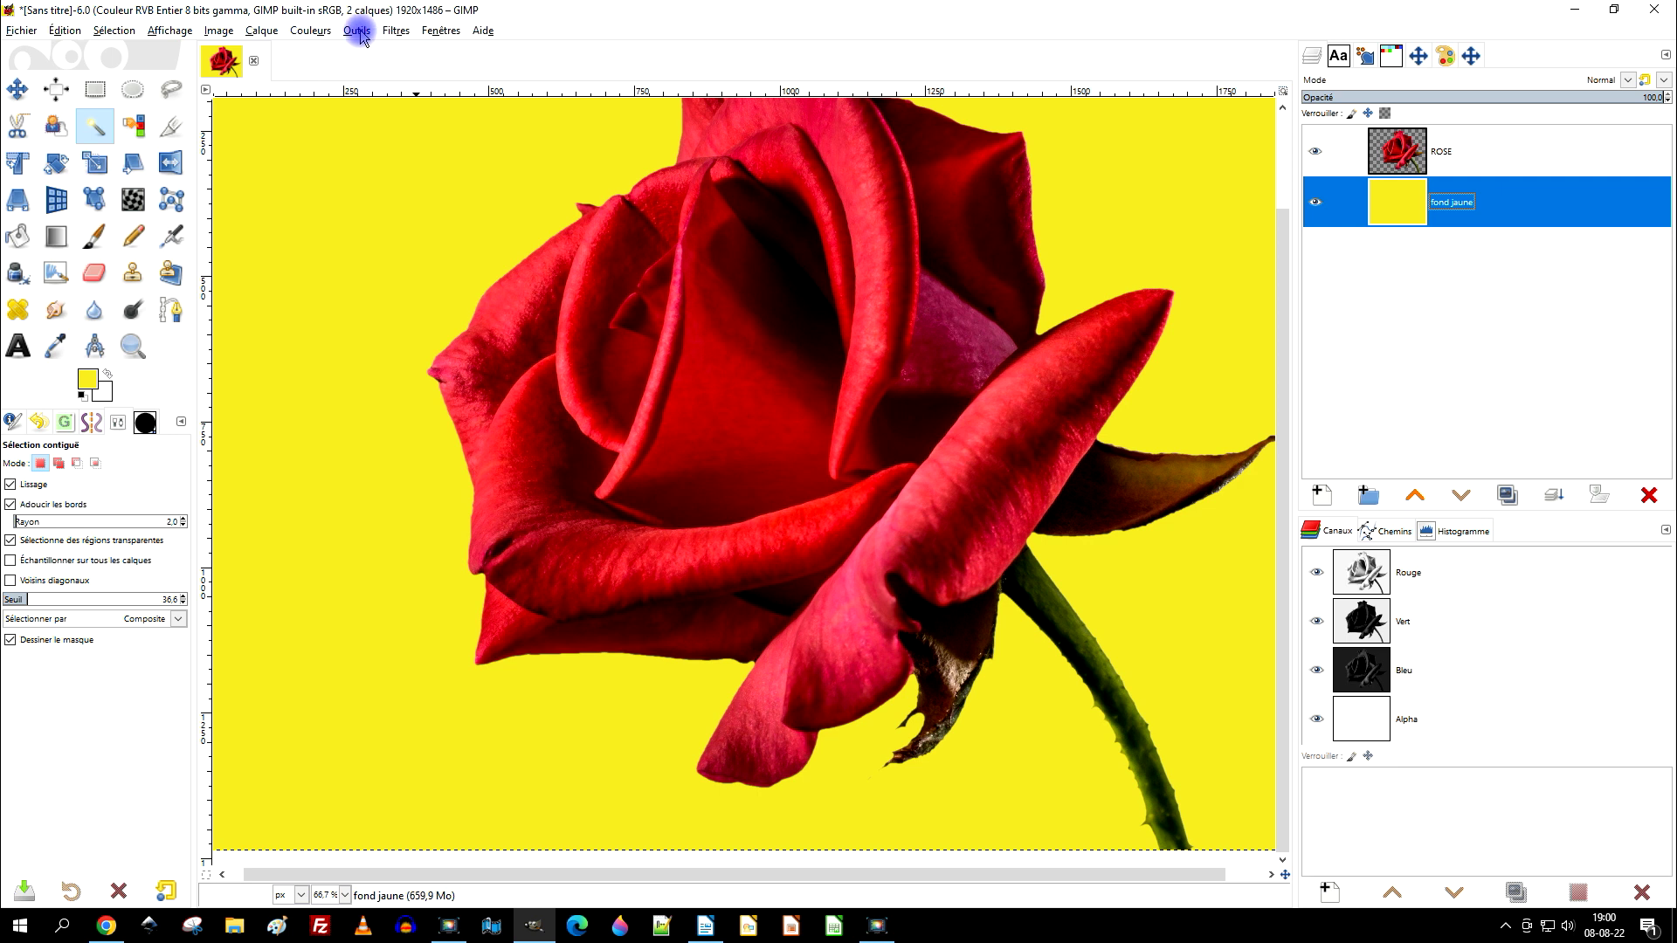
left_click(311, 31)
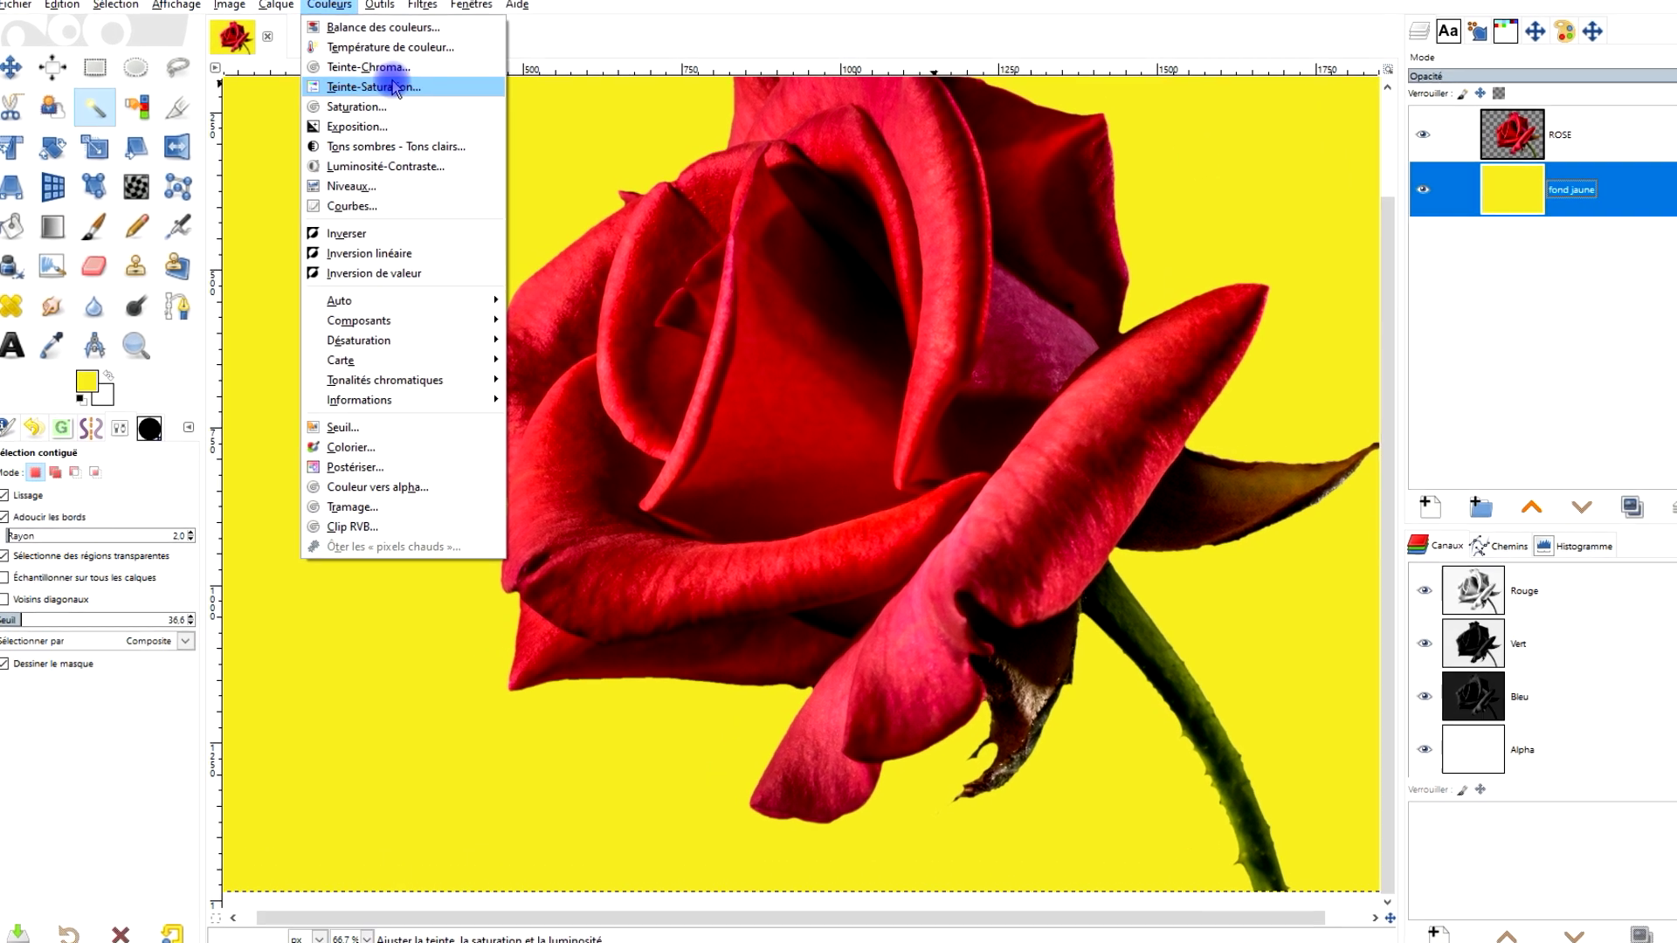
left_click(372, 101)
left_click(229, 468)
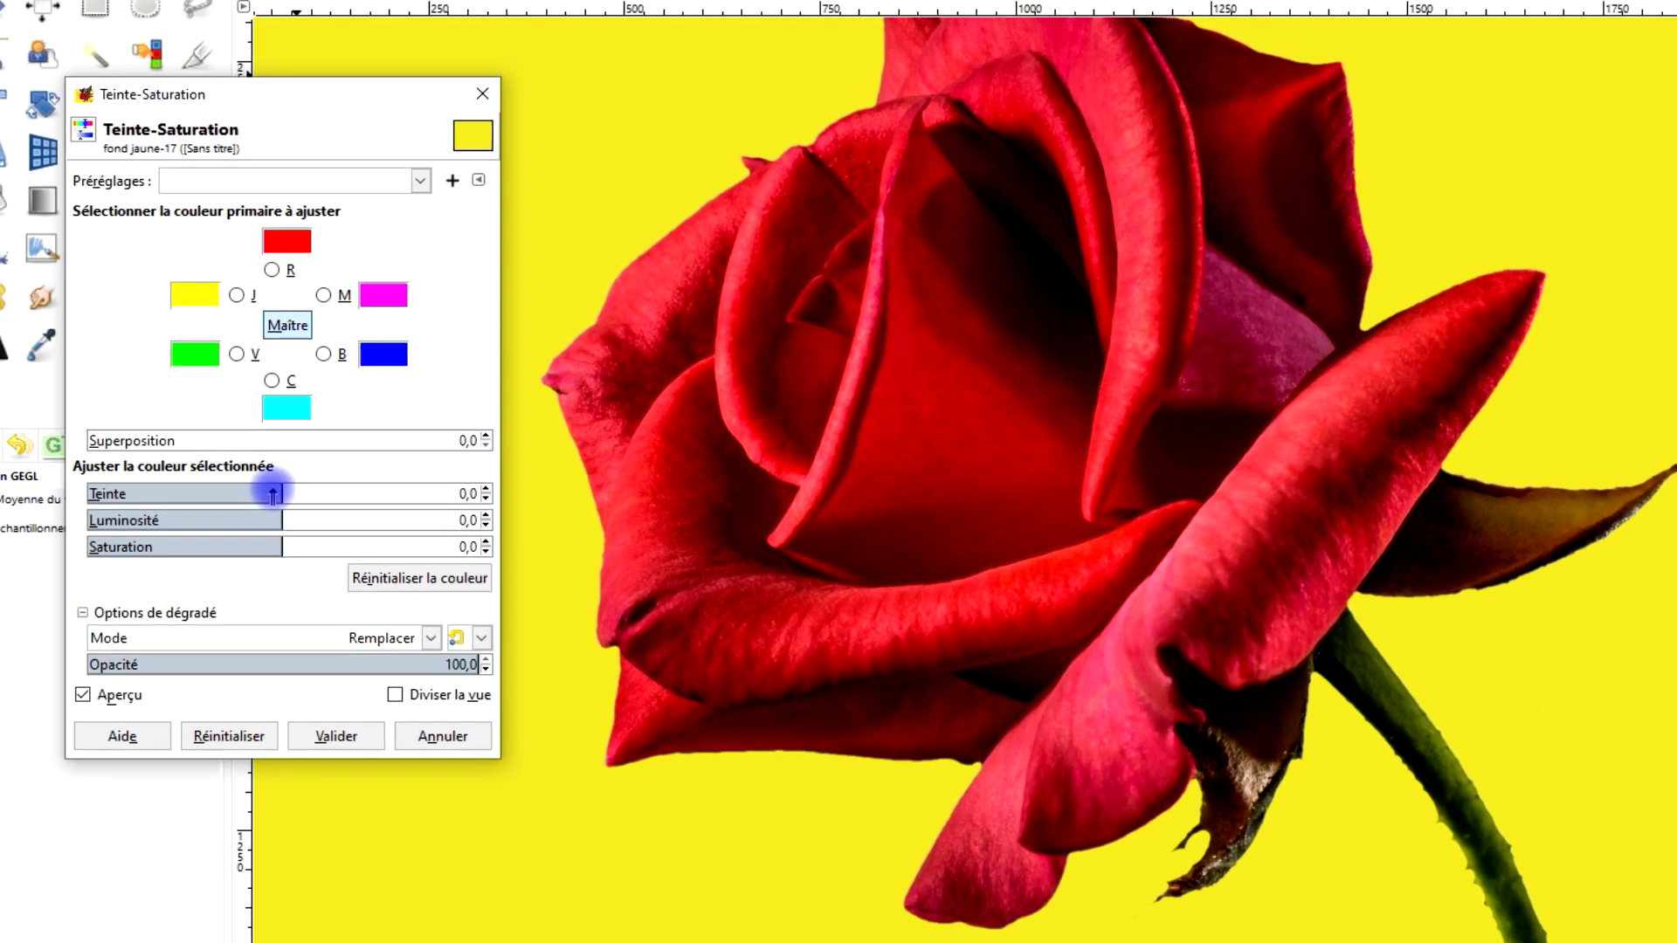
left_click_drag(248, 494, 313, 494)
scroll(824, 562, "up", 5)
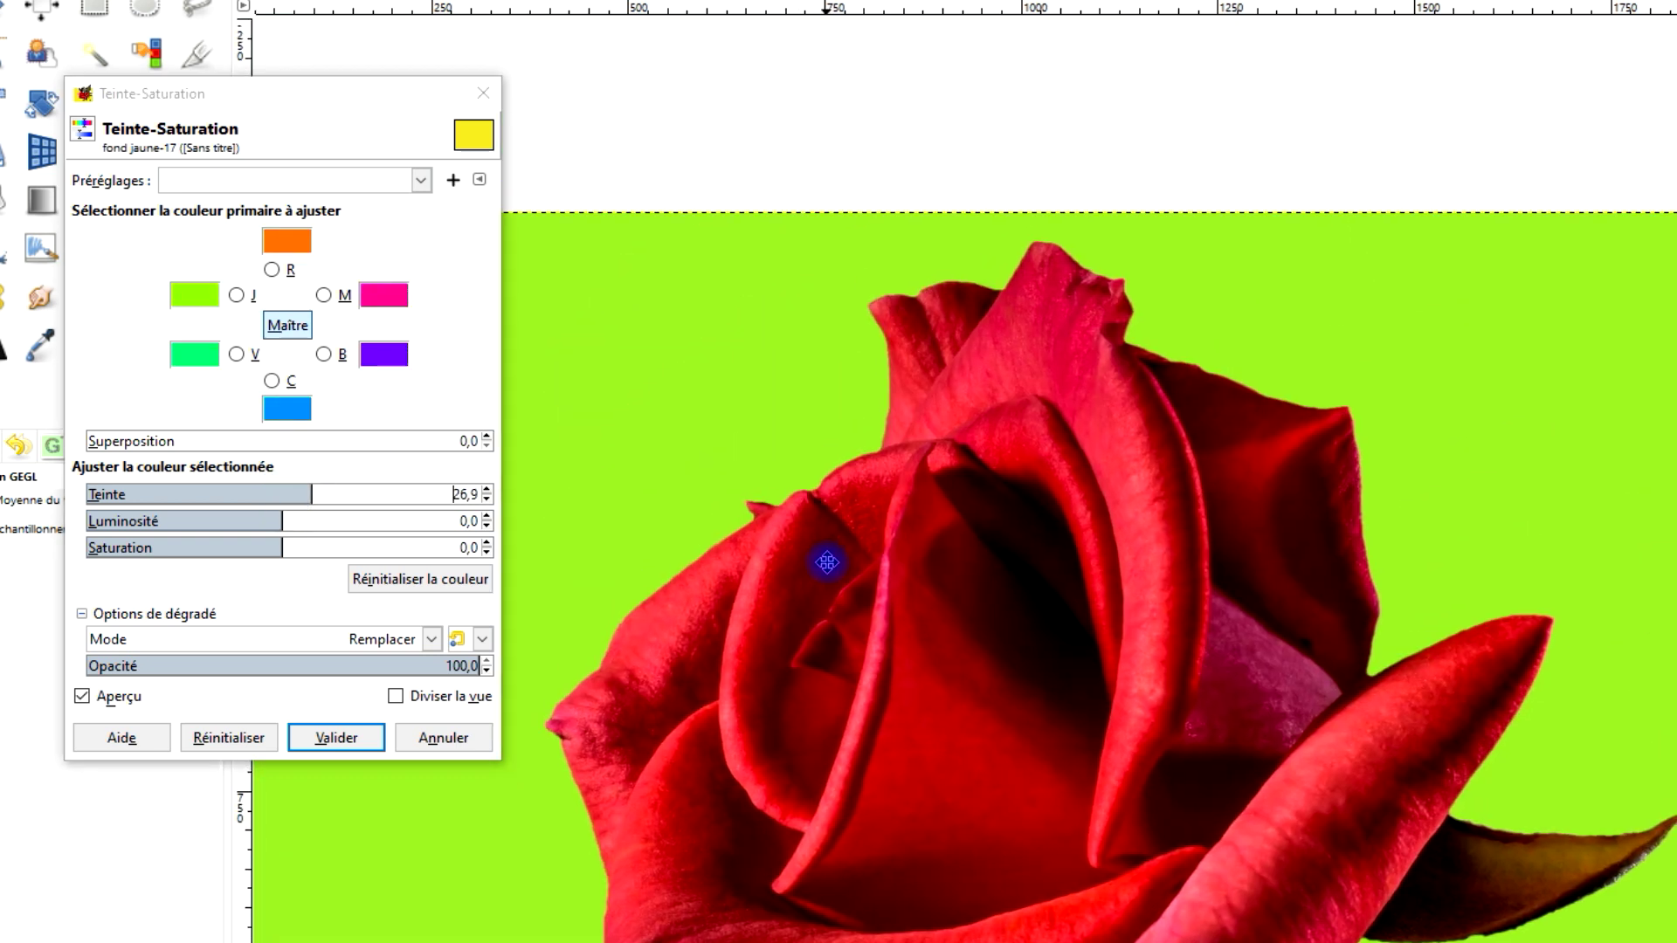
scroll(588, 730, "right", 10)
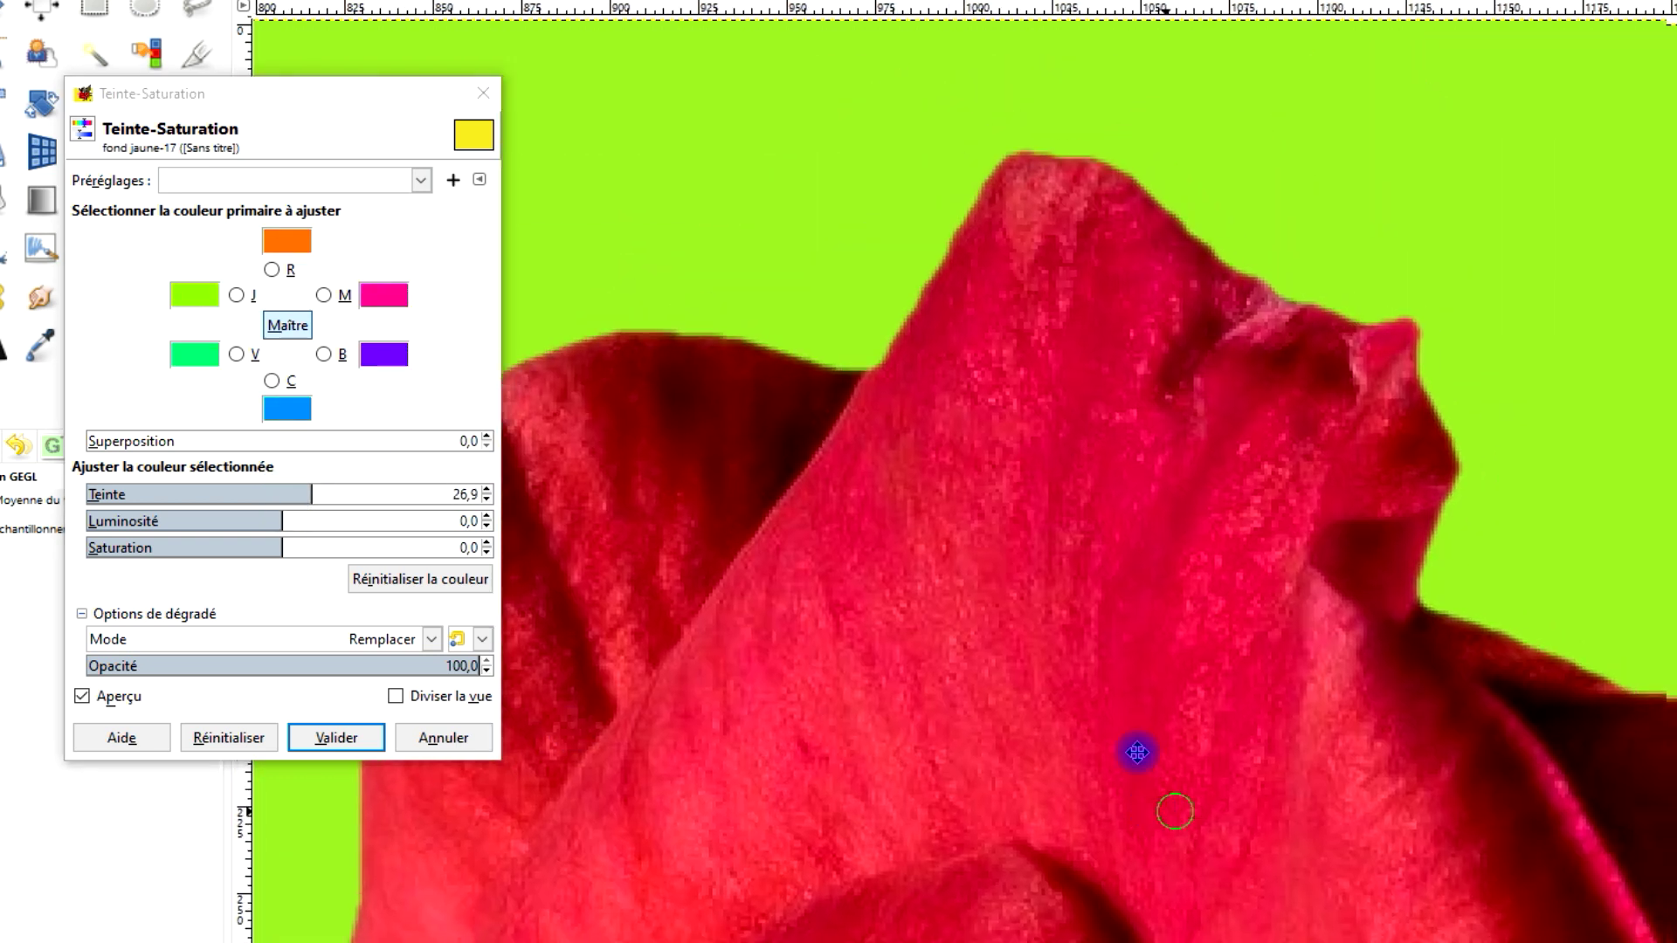
scroll(1143, 830, "down", 10)
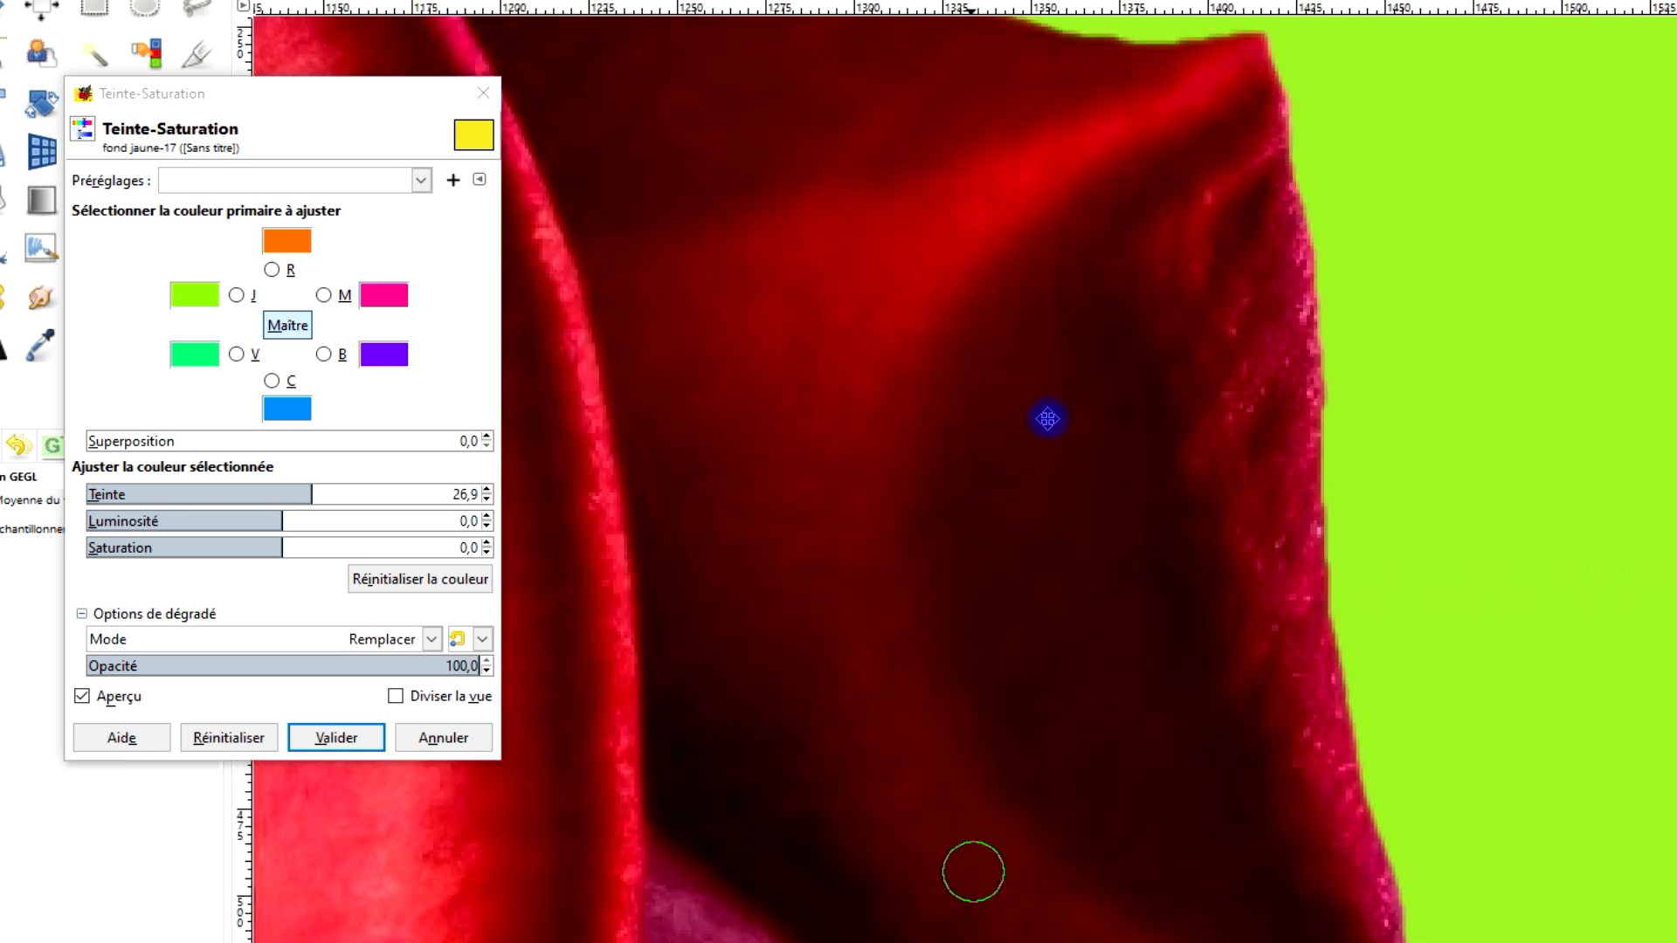
scroll(991, 595, "down", 5)
scroll(1138, 423, "up", 4)
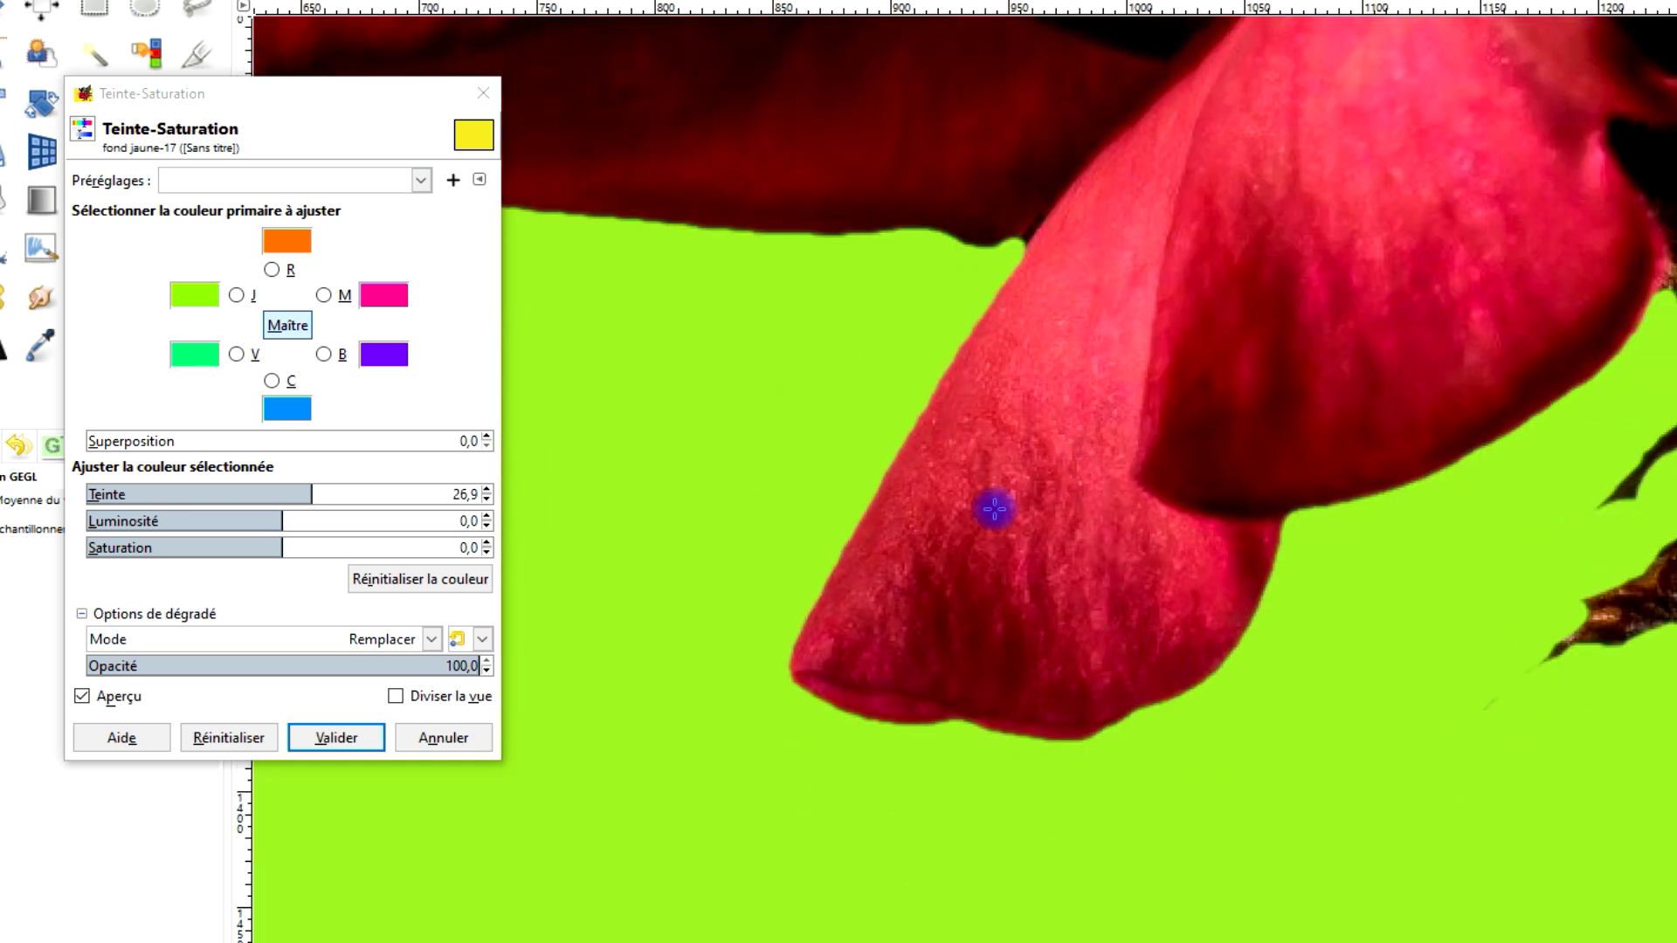
Step: Set the background's hue shift to 21.6, check the sepals and stem against it, and apply the adjustment
mouse_move(316, 494)
left_mouse_down()
mouse_move(354, 495)
mouse_move(250, 494)
mouse_move(305, 494)
left_mouse_up()
left_click_drag(1245, 455, 774, 220)
scroll(774, 219, "up", 10)
scroll(774, 219, "right", 10)
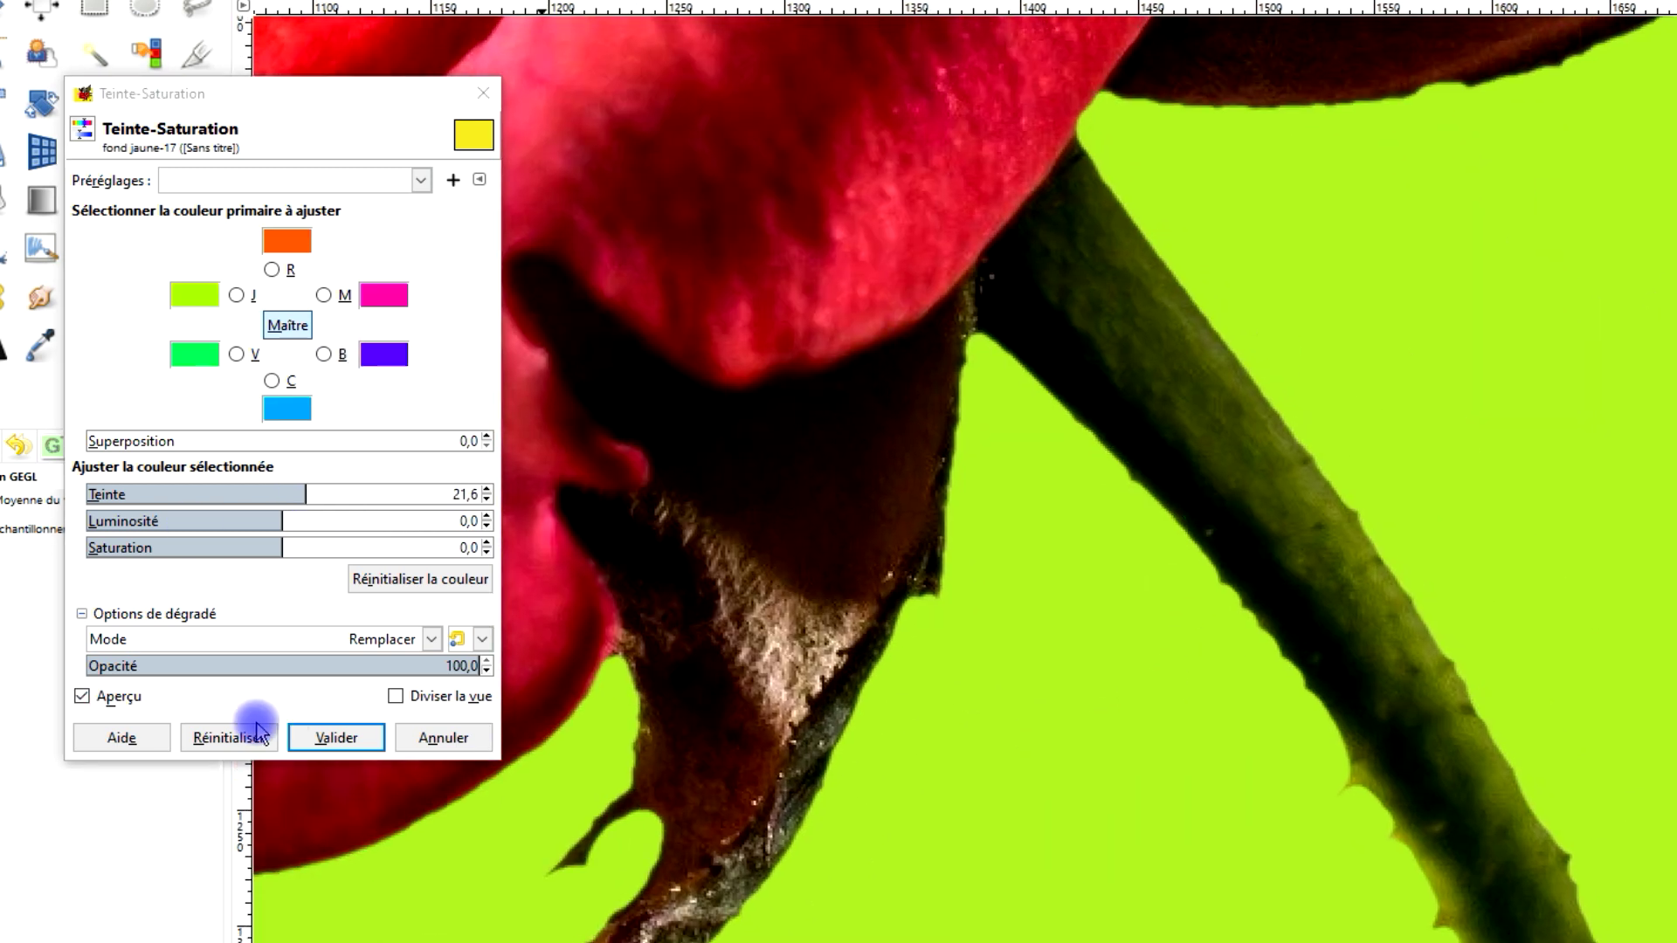
left_click(337, 737)
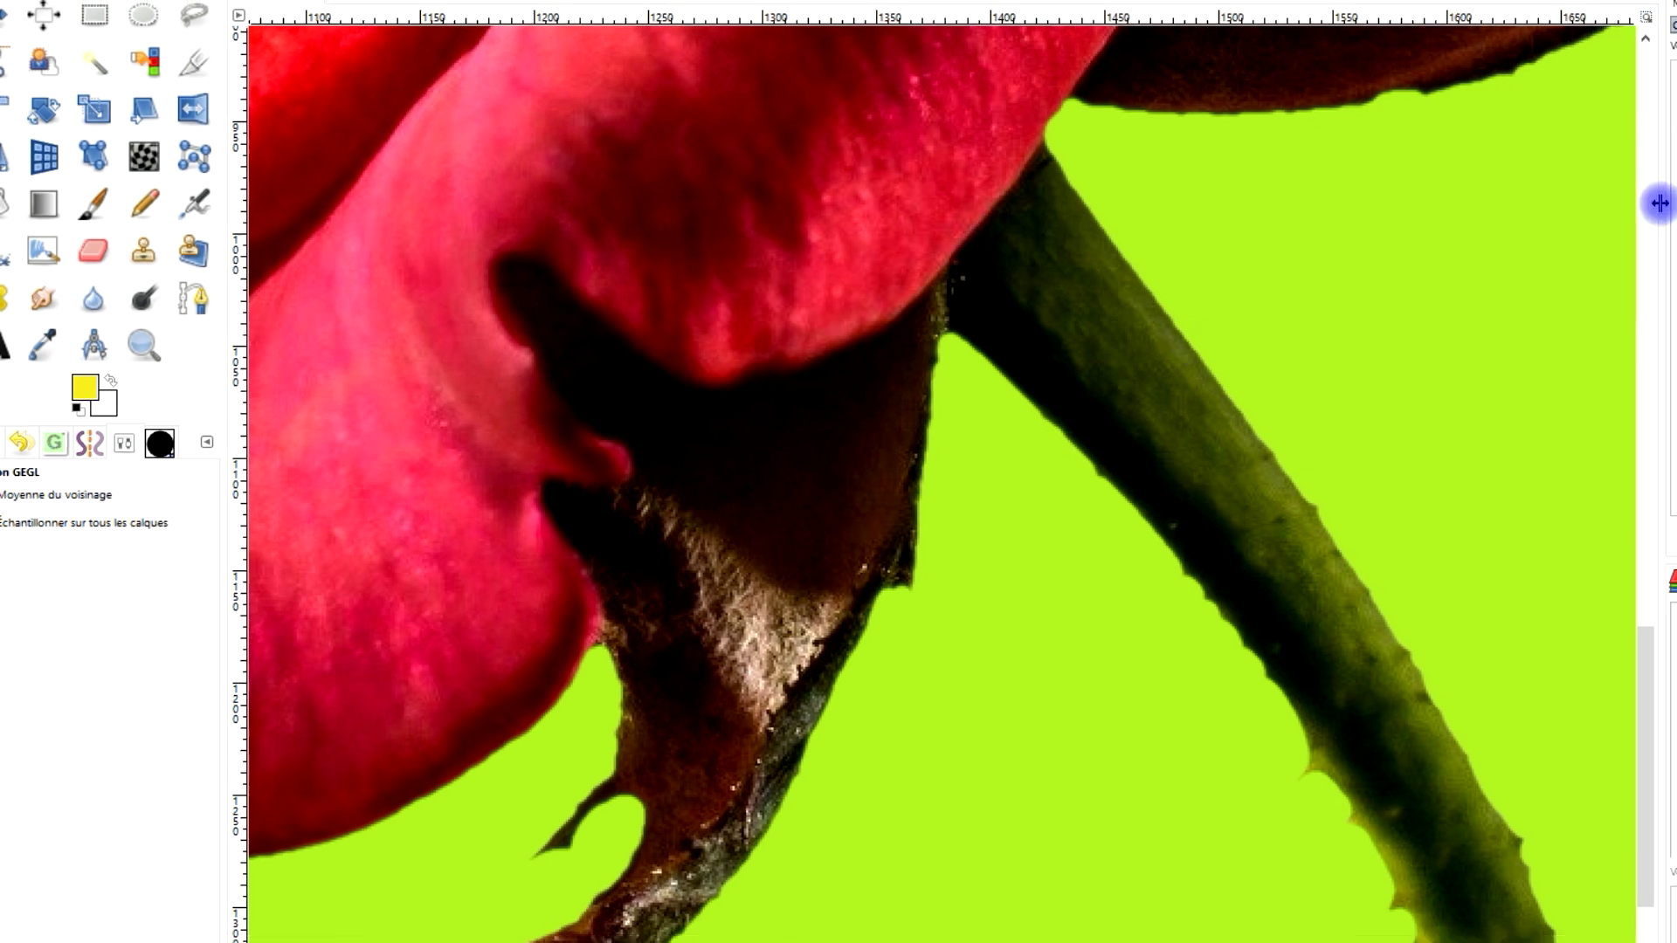
Step: Review the whole rose on the recoloured background and delete the "fond jaune" layer
scroll(961, 428, "down", 5)
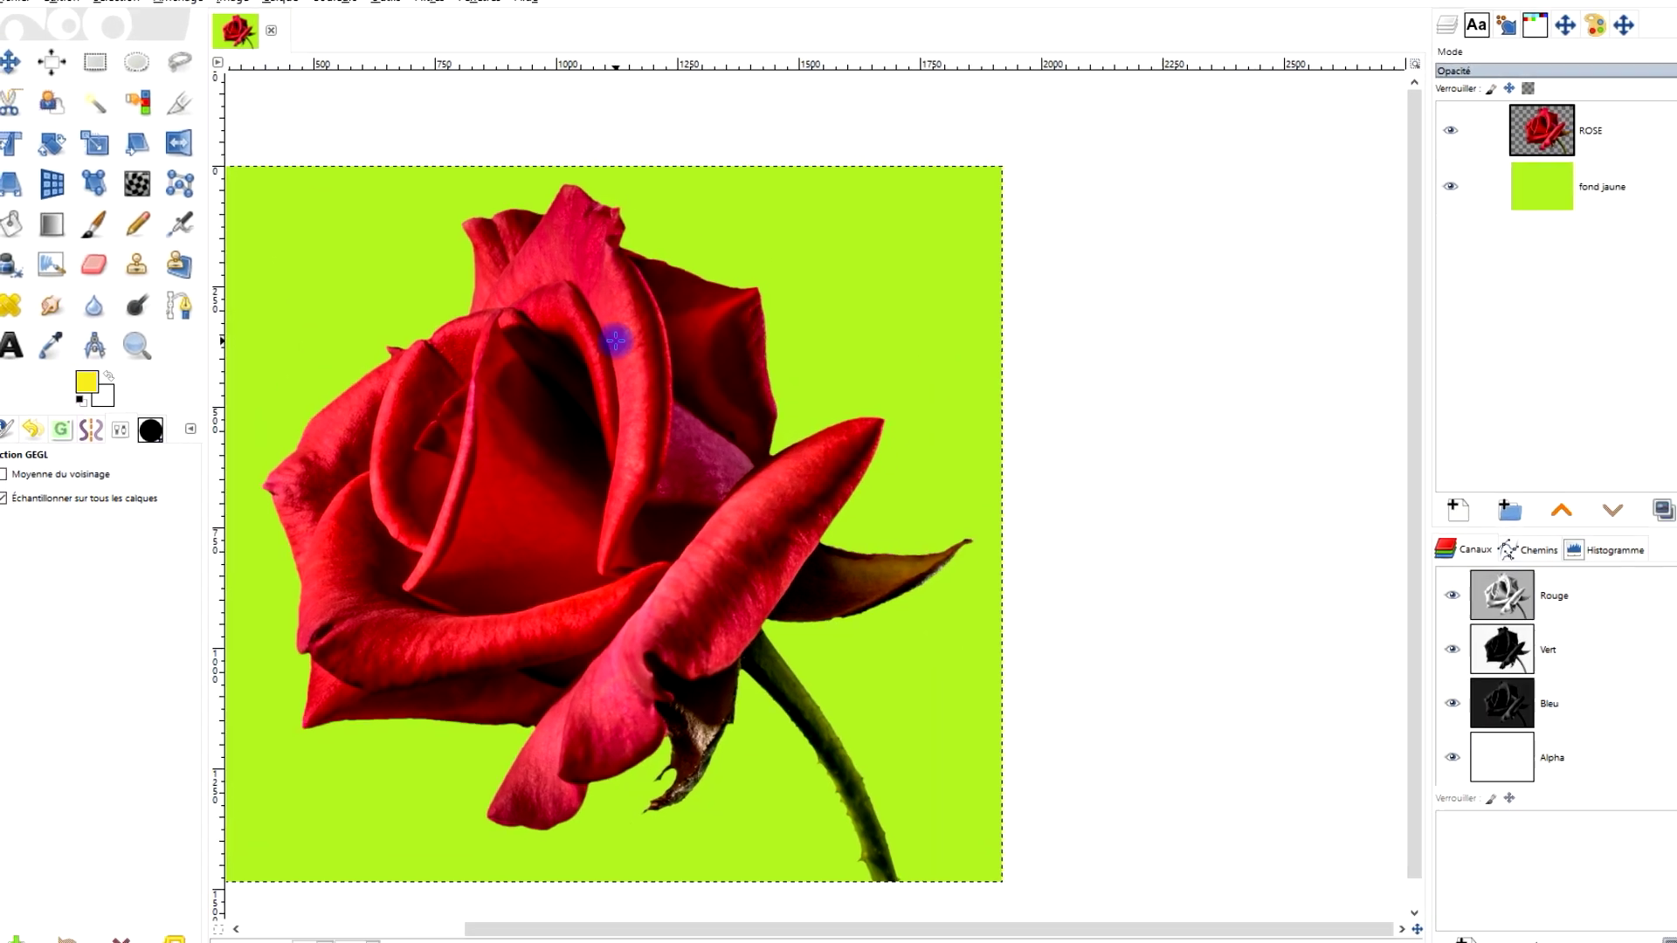
scroll(615, 341, "up", 3)
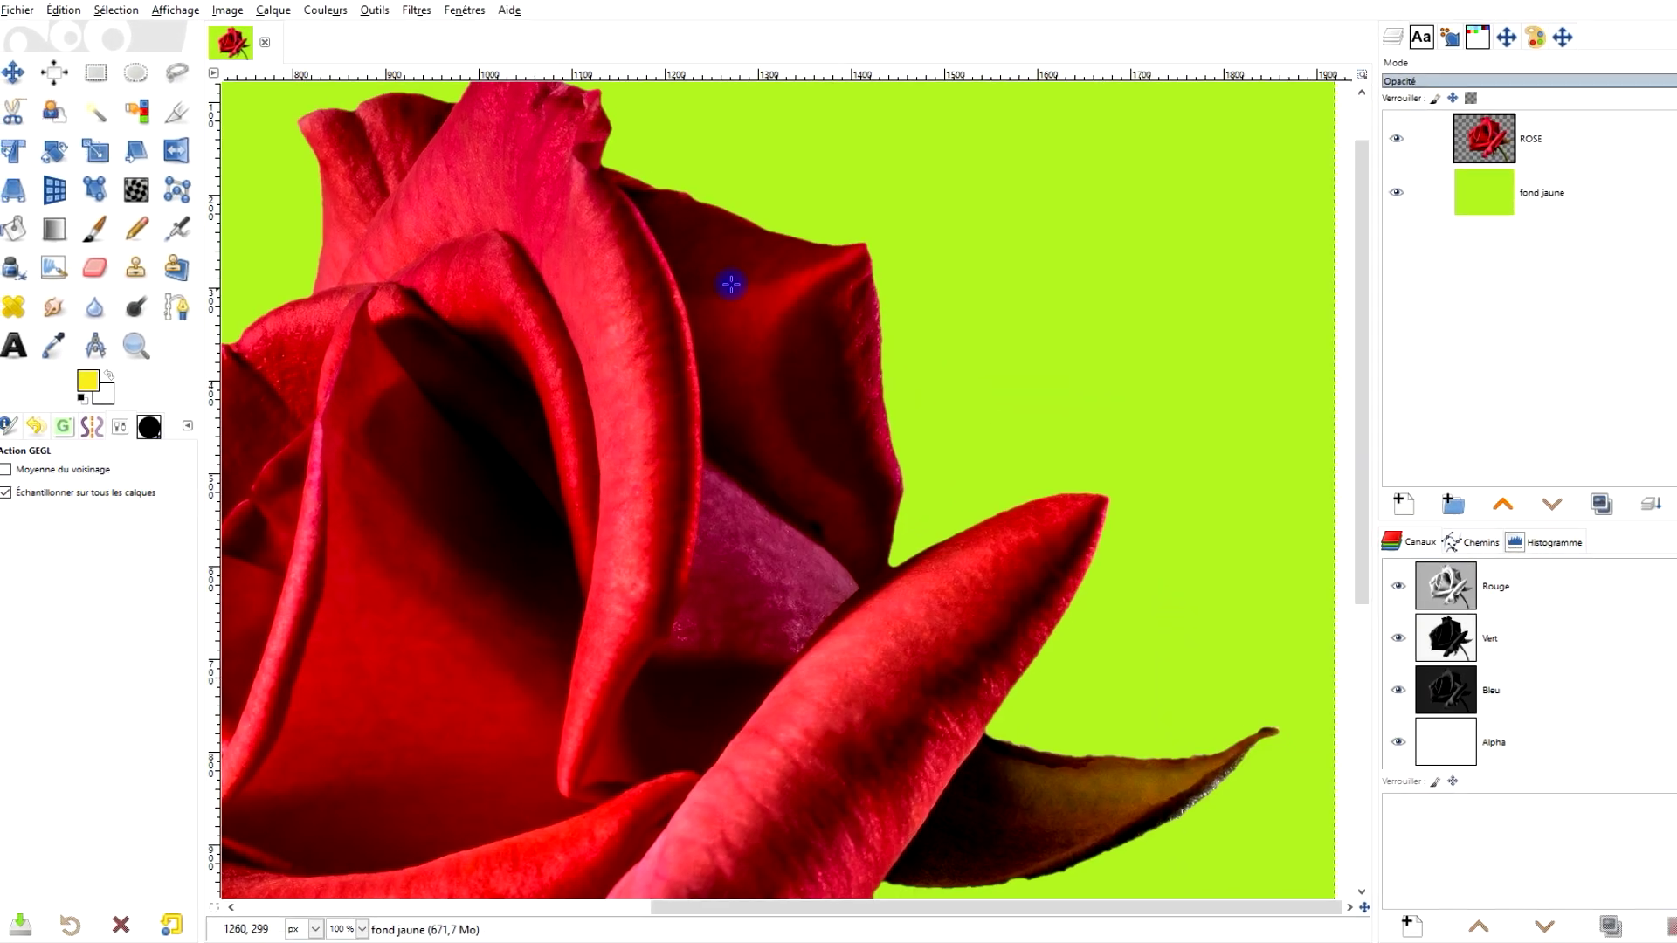
scroll(836, 355, "down", 3)
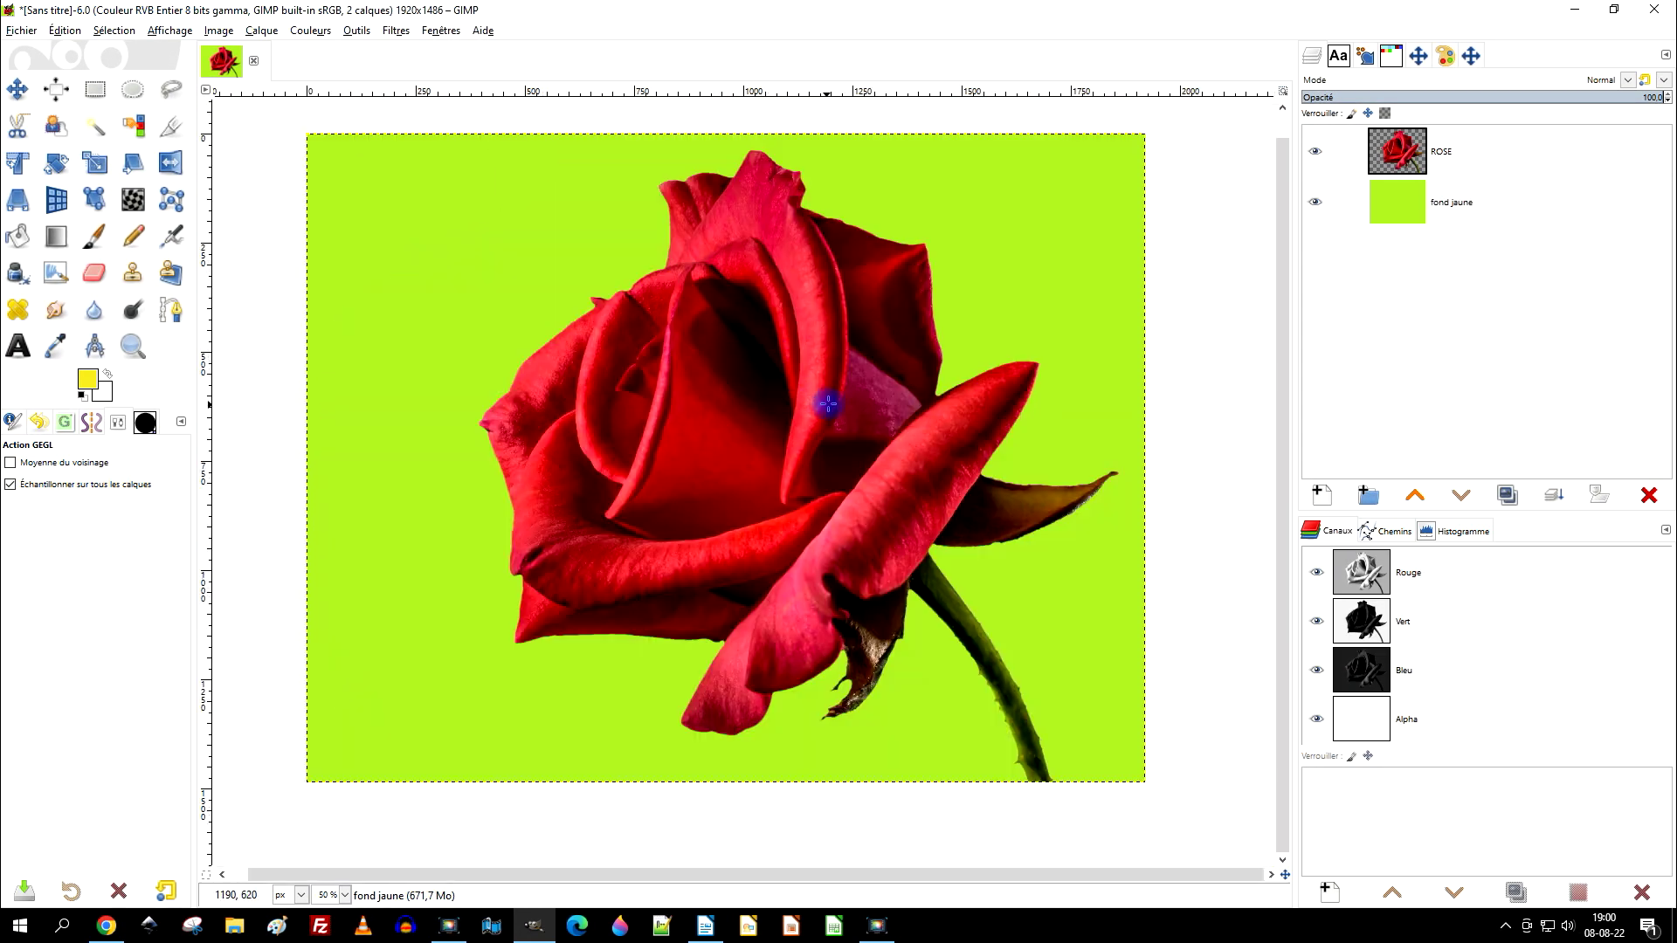
left_click_drag(827, 403, 841, 437)
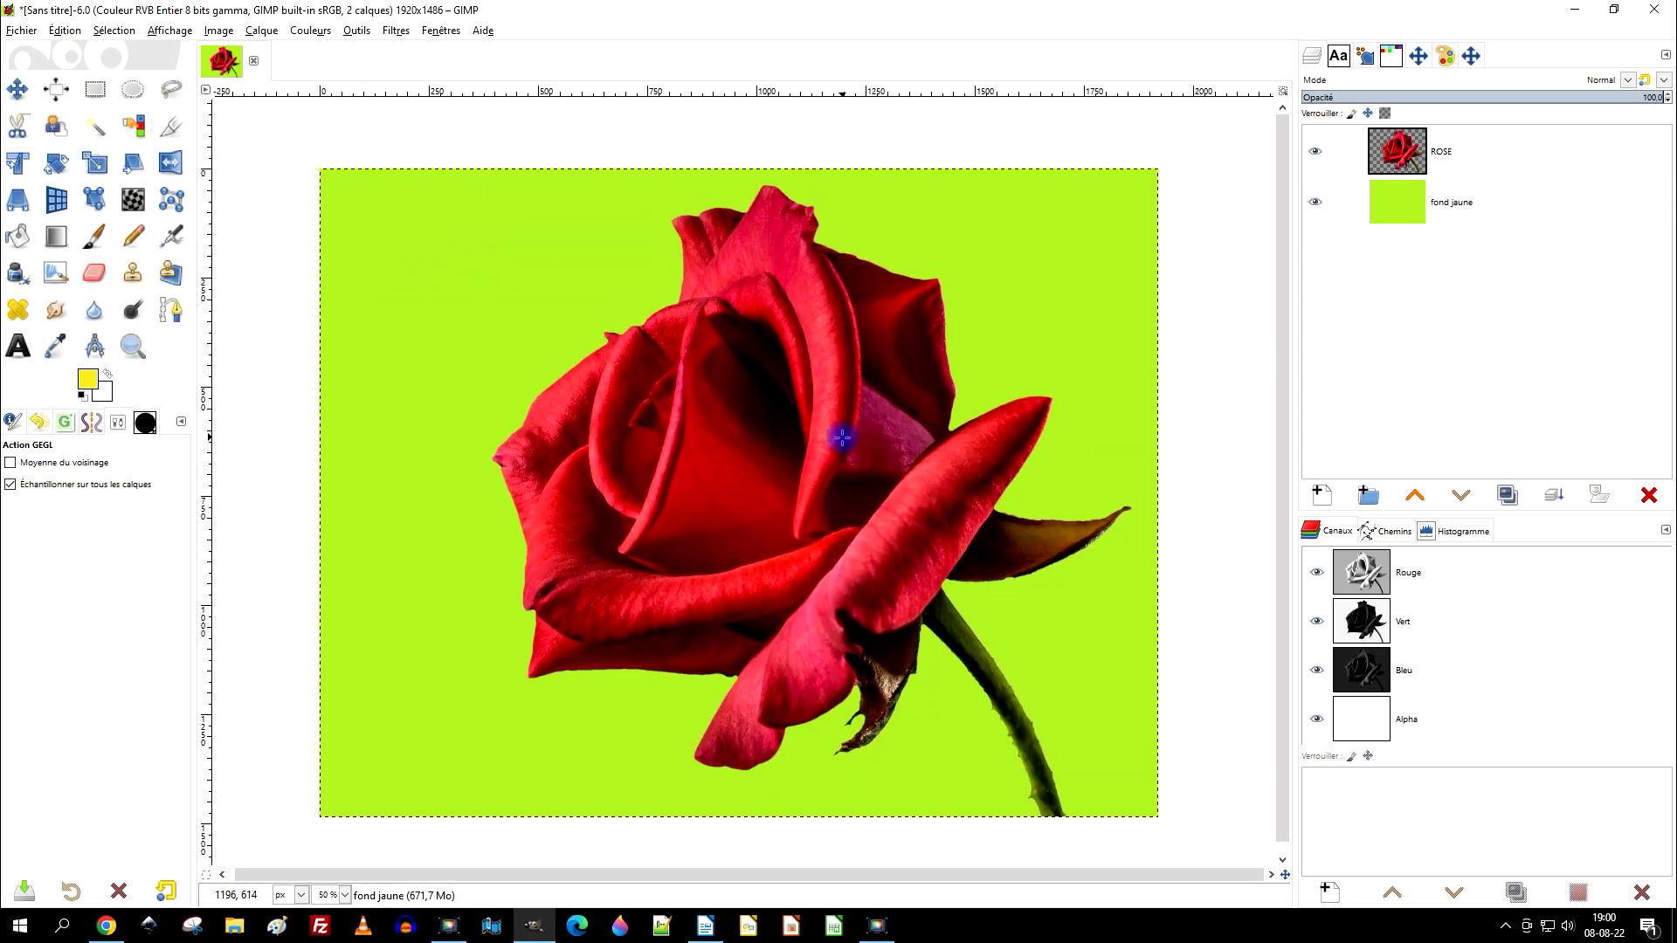
left_click(1473, 206)
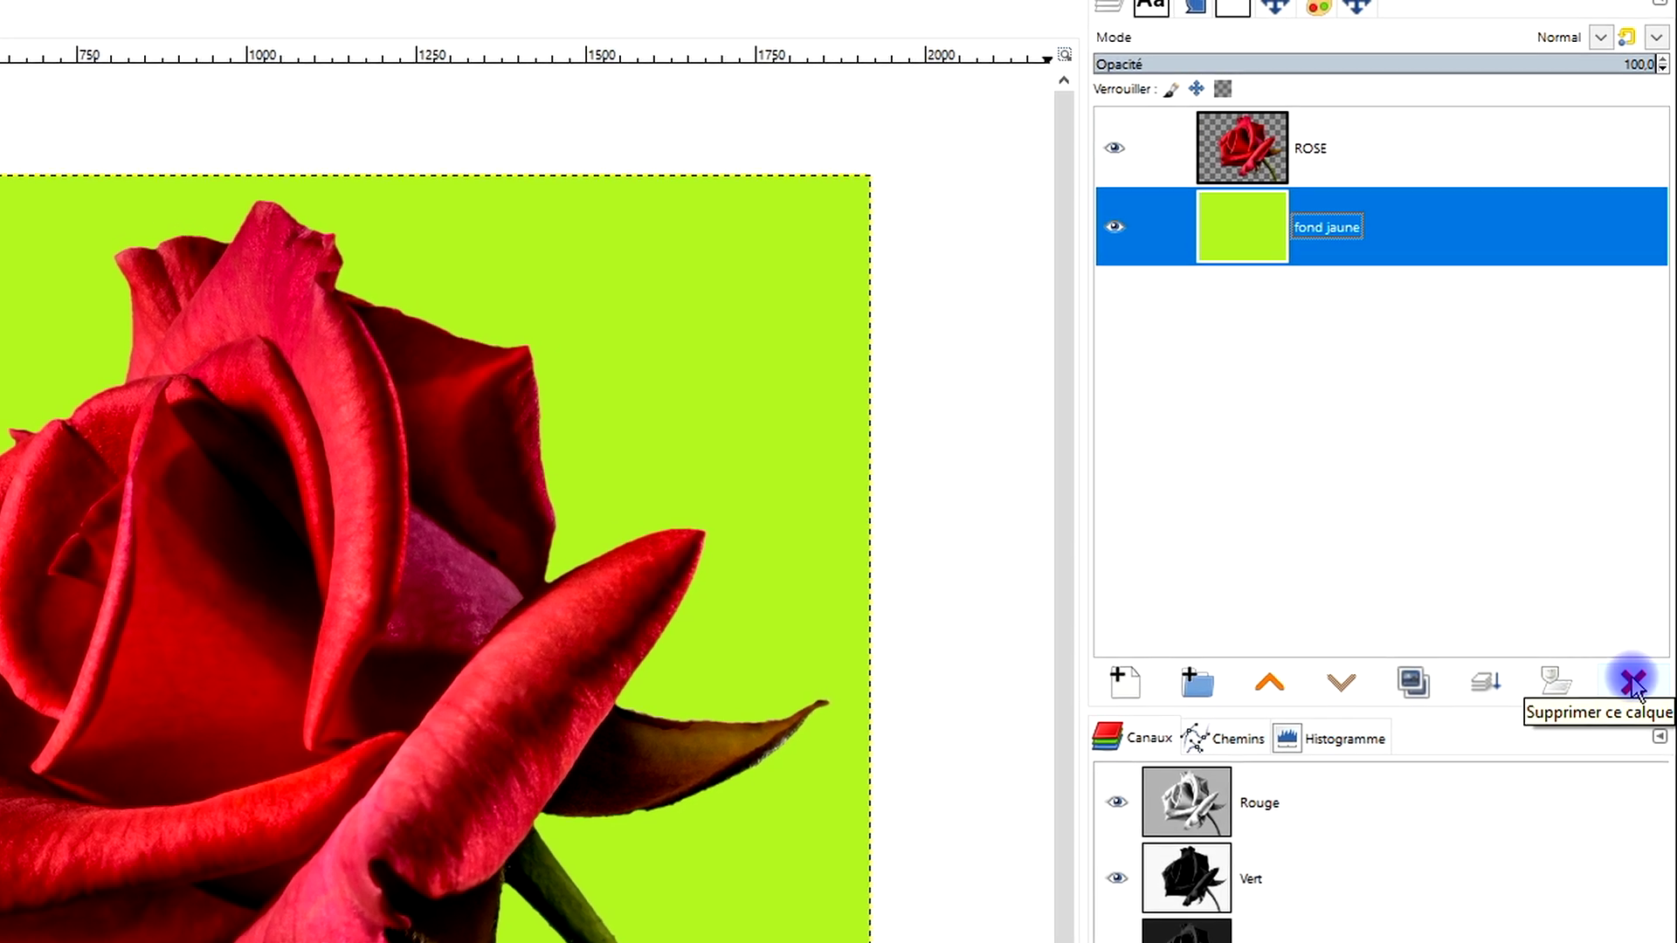
left_click(1649, 496)
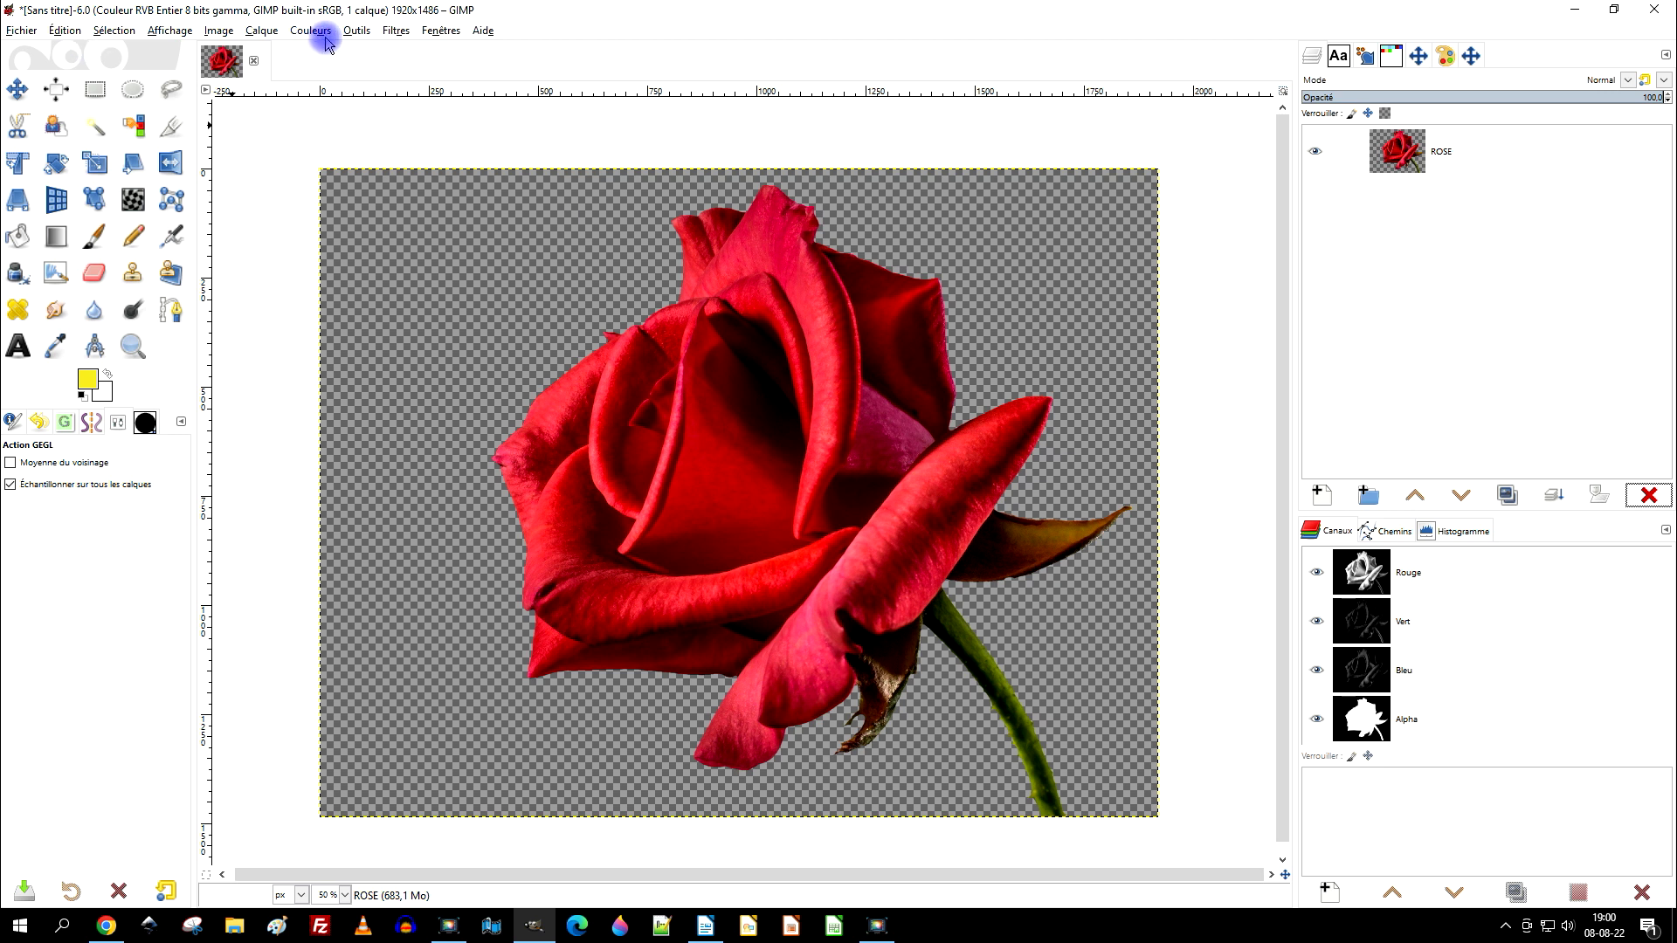
Step: Start exporting the transparent rose image, with the GIMP folder as location and ROSE.png as file name
left_click(35, 37)
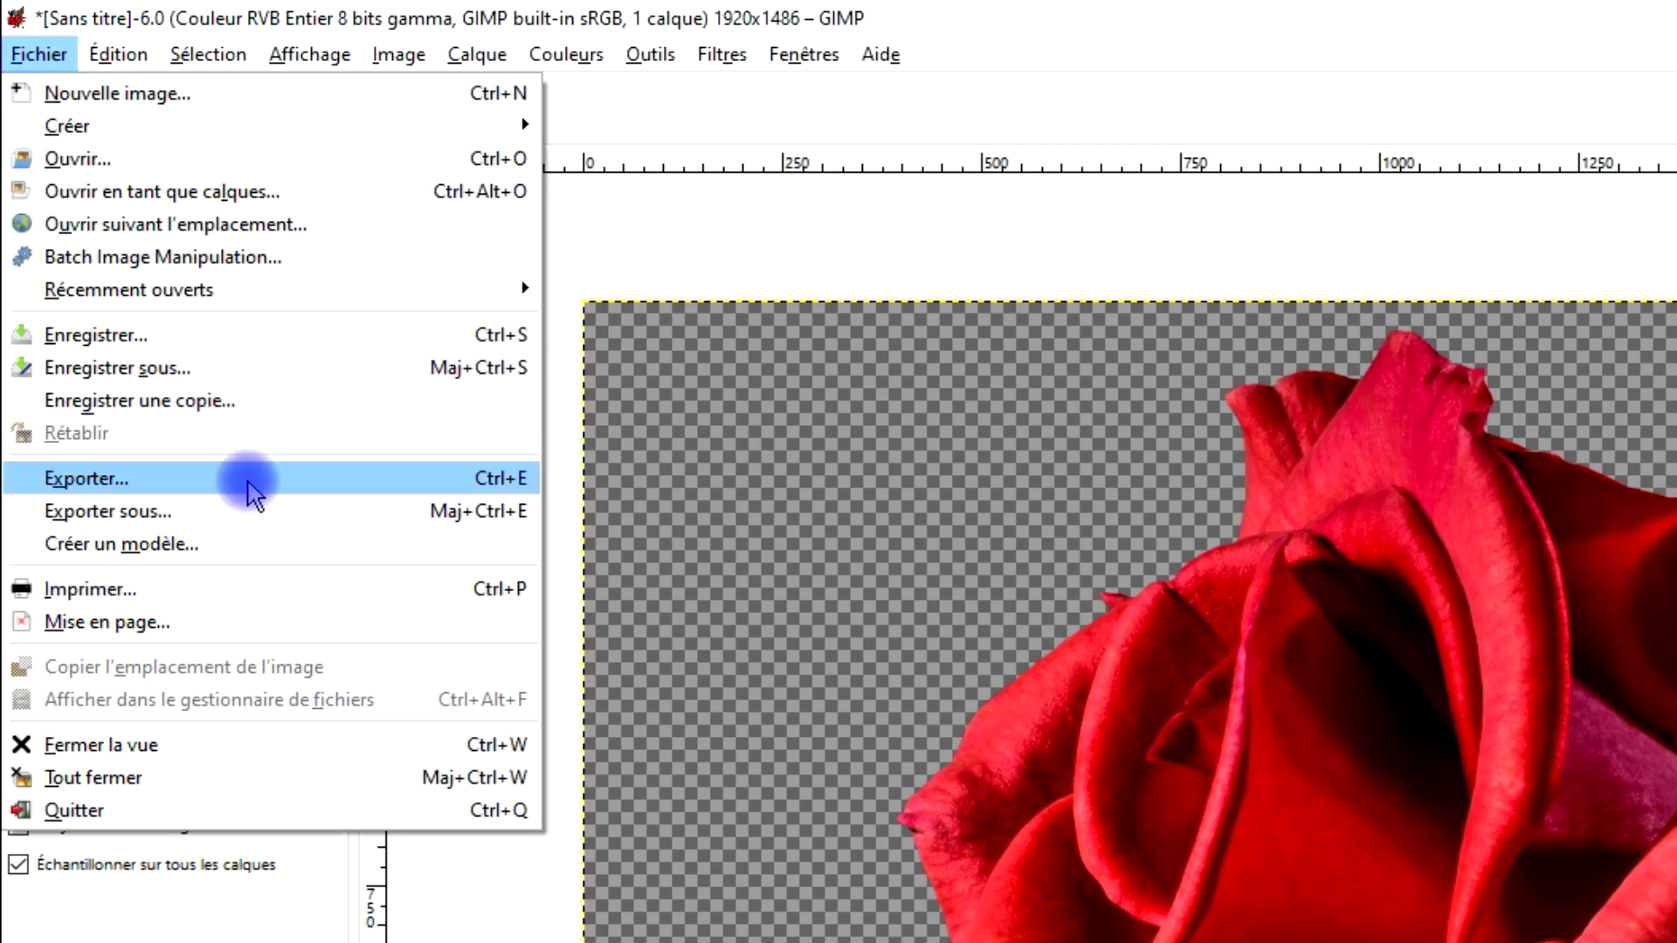
left_click(234, 509)
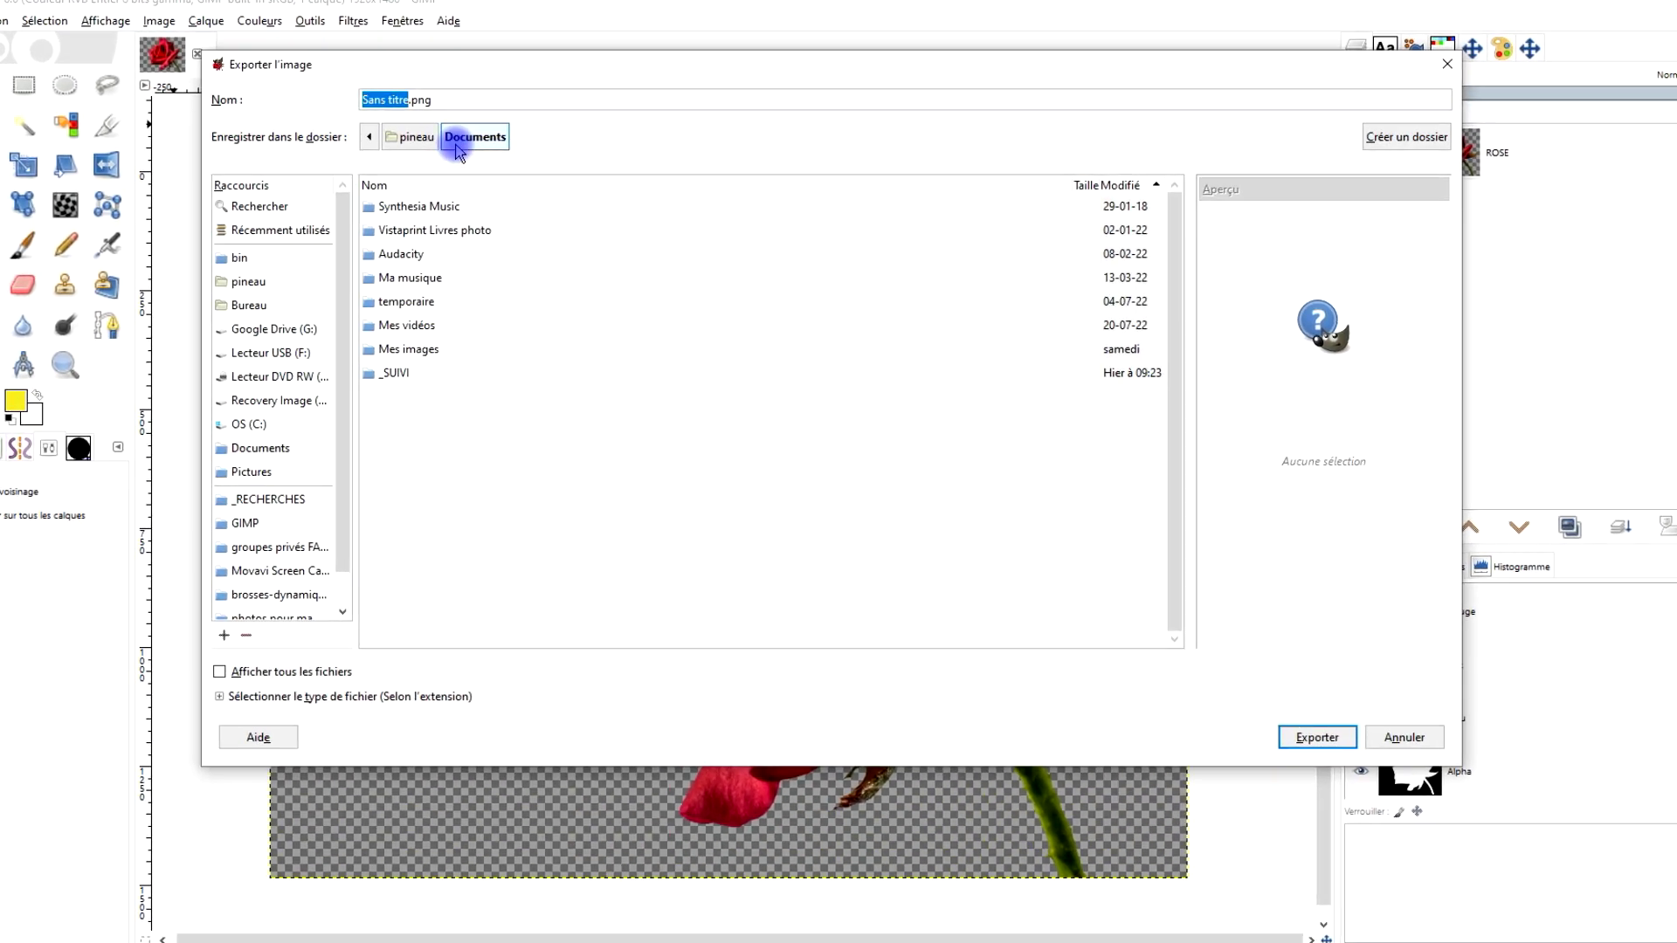
scroll(227, 489, "down", 2)
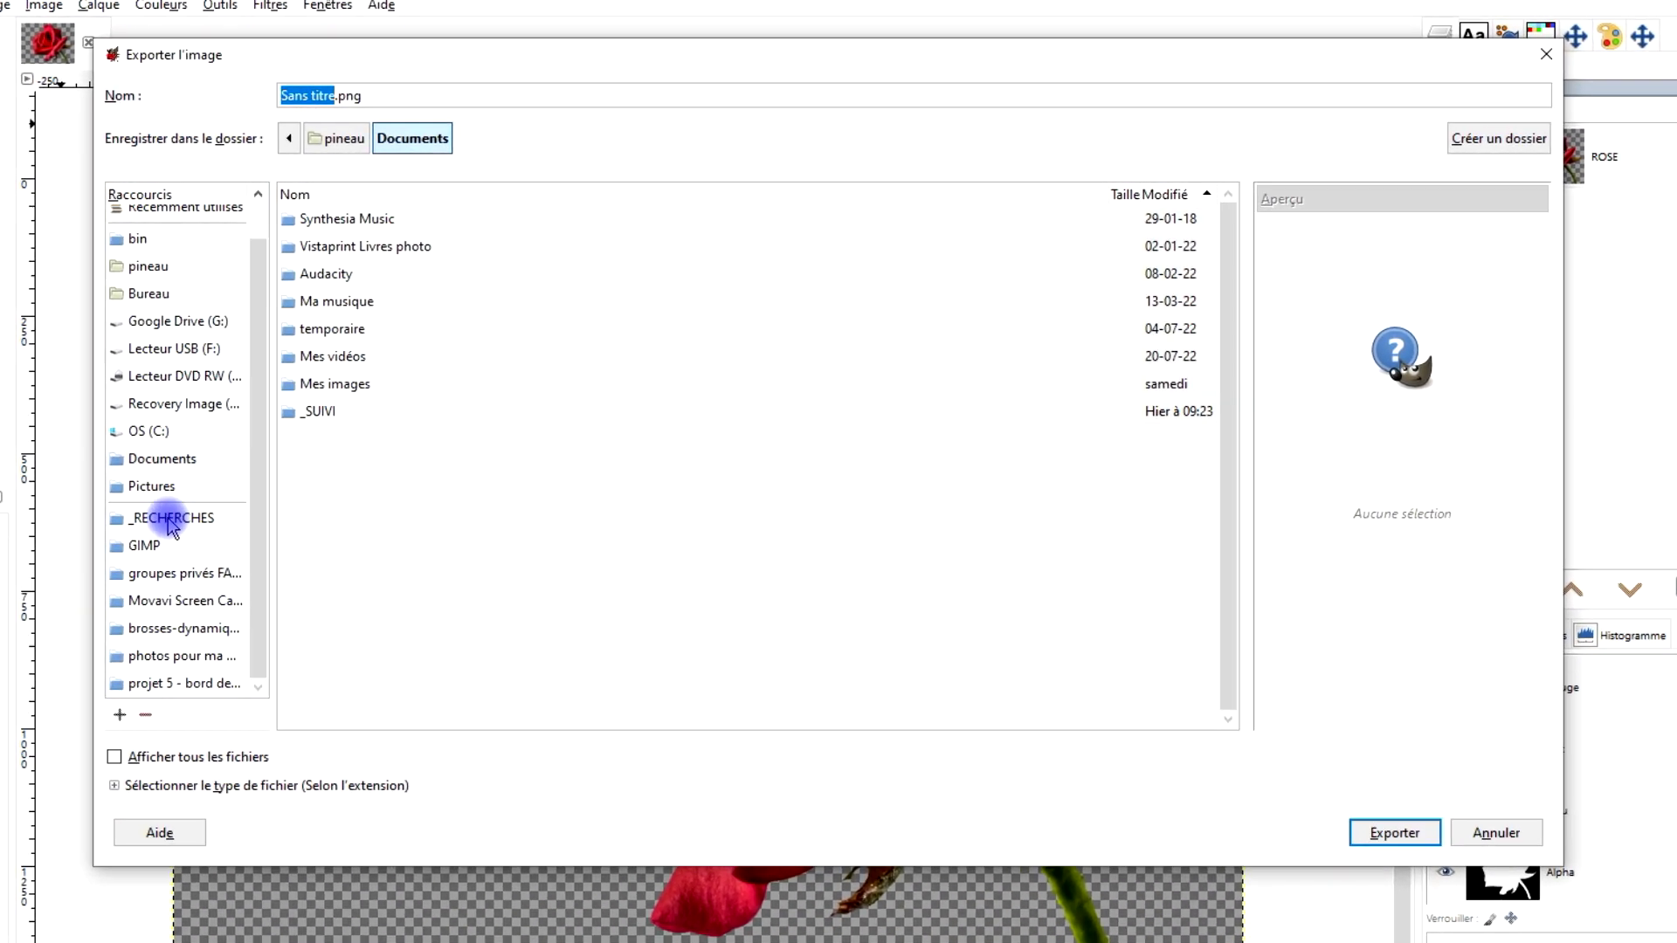
left_click(199, 552)
triple_click(339, 93)
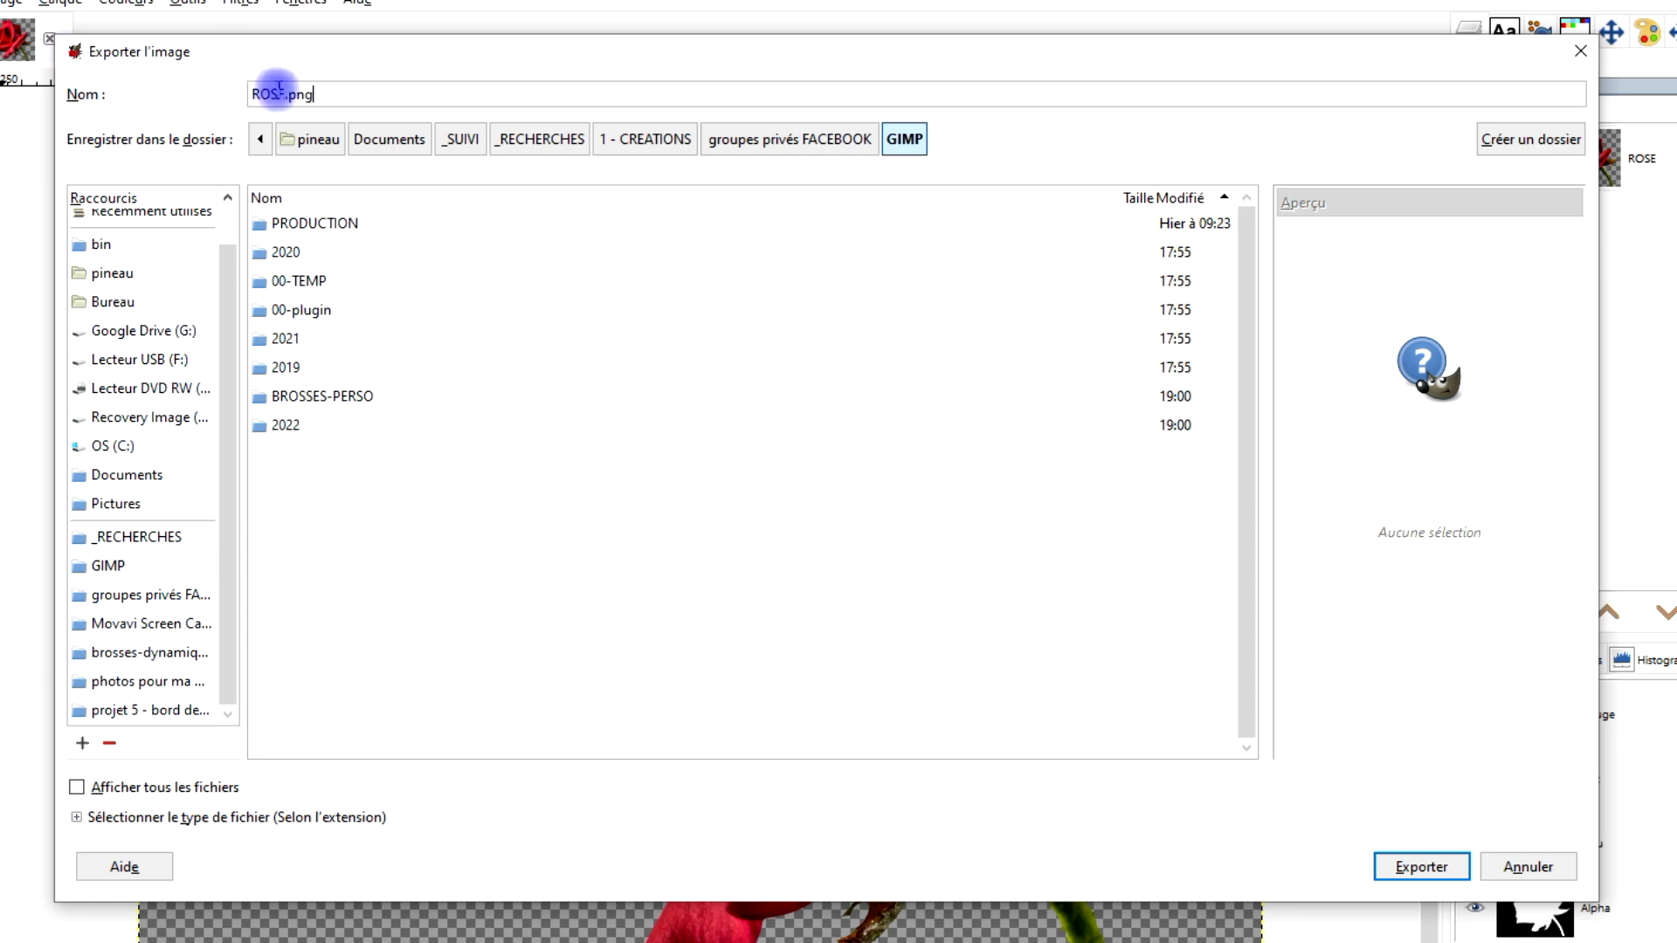
left_click(307, 94)
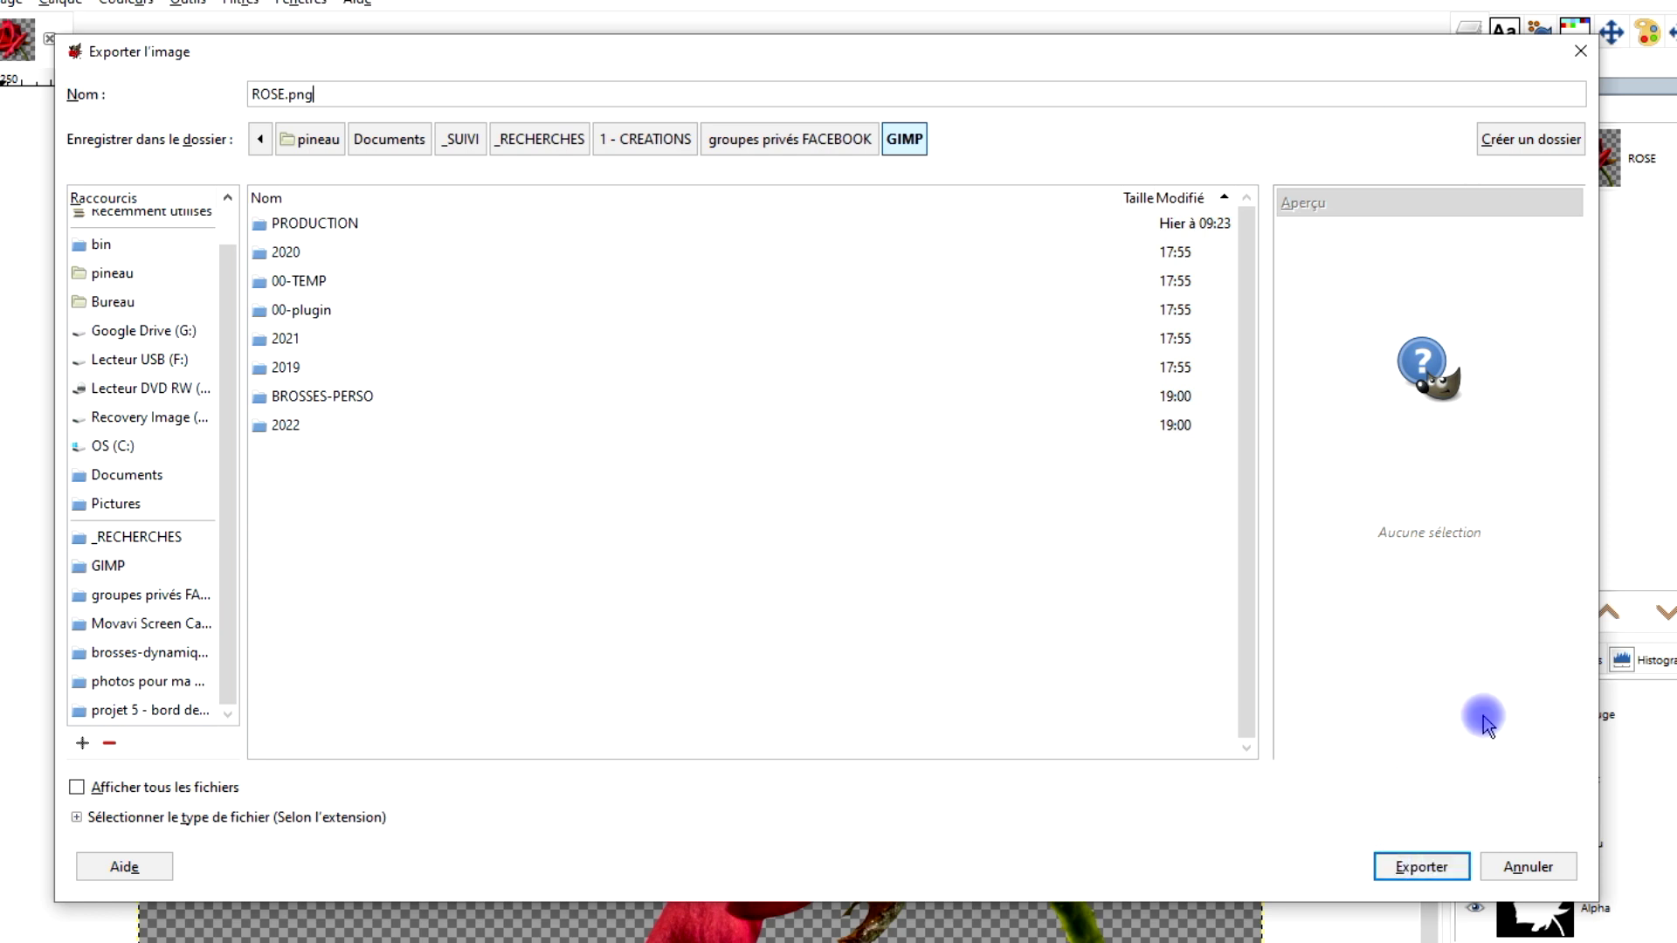
Step: Choose the 2022/08_août folder and export ROSE.png there, accepting the PNG options
double_click(286, 426)
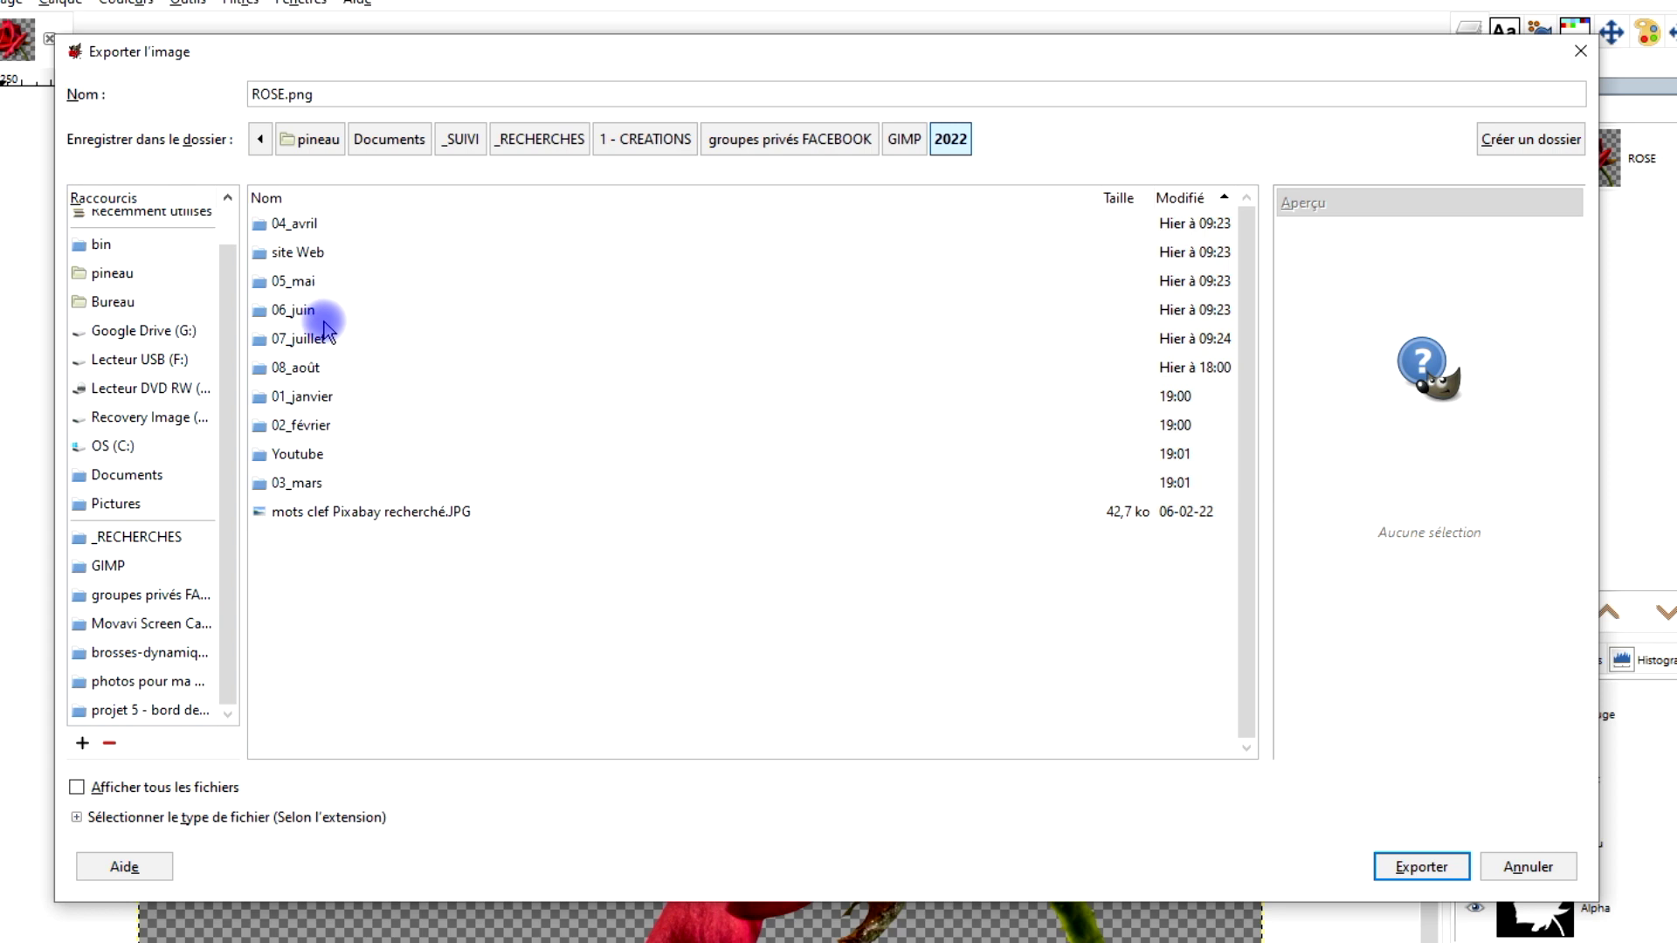
double_click(339, 374)
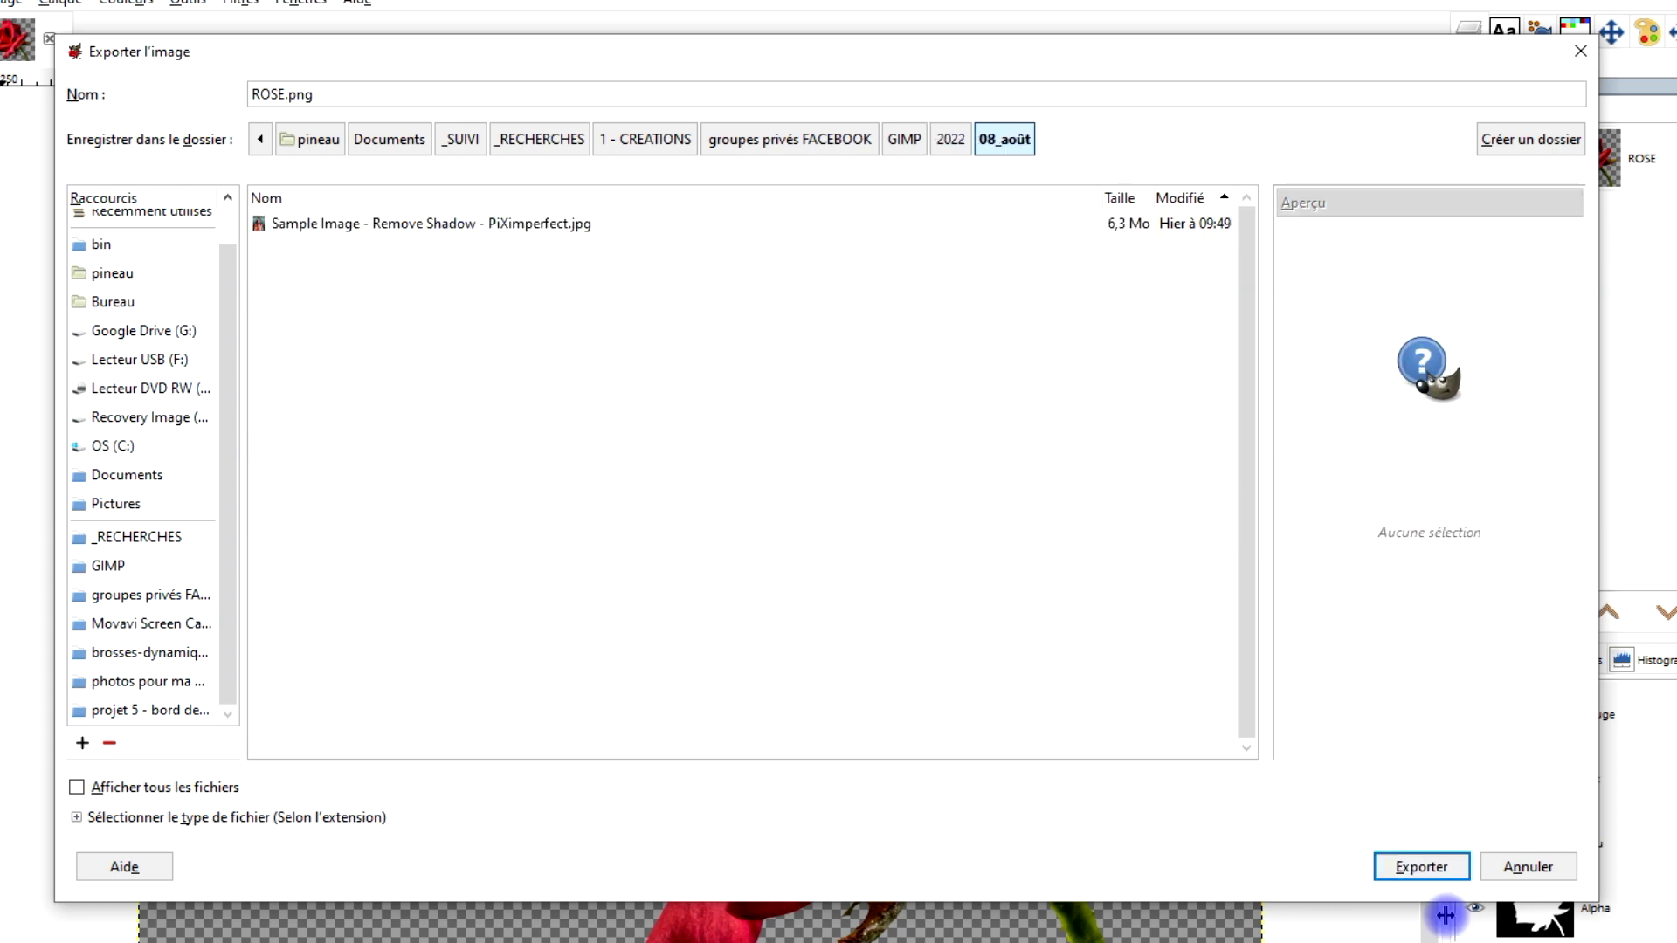
left_click(1428, 867)
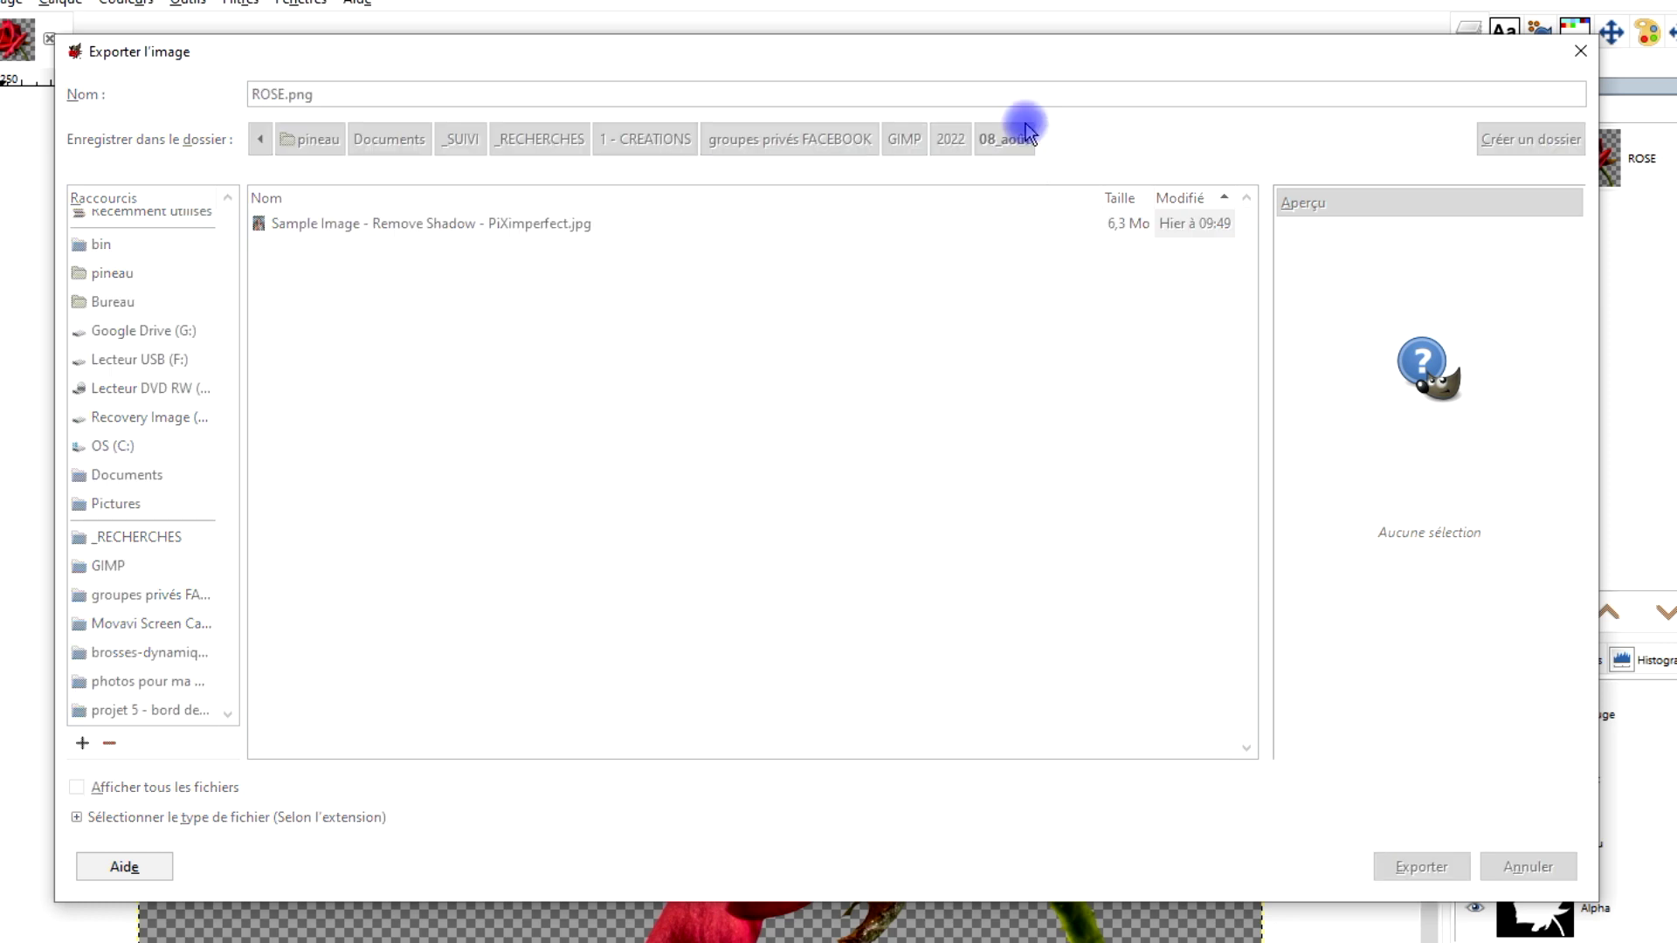
left_click(928, 868)
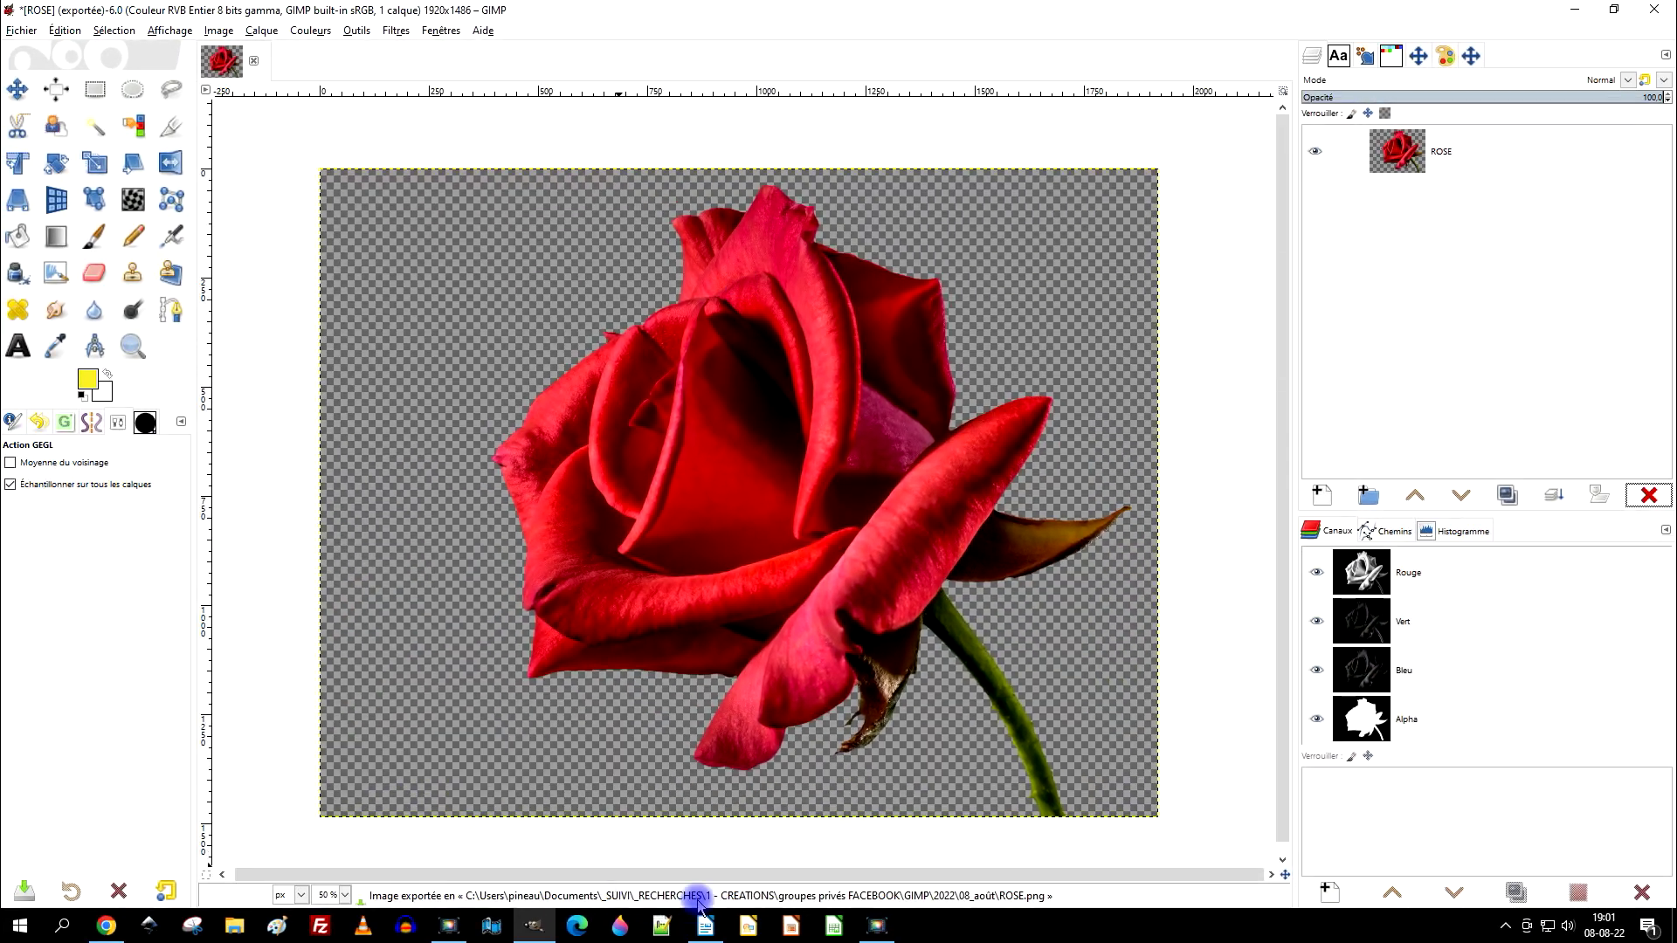
Step: Switch to the blank LibreOffice Writer document and insert the image ROSE.png from the 2022/08_août folder
left_click(742, 907)
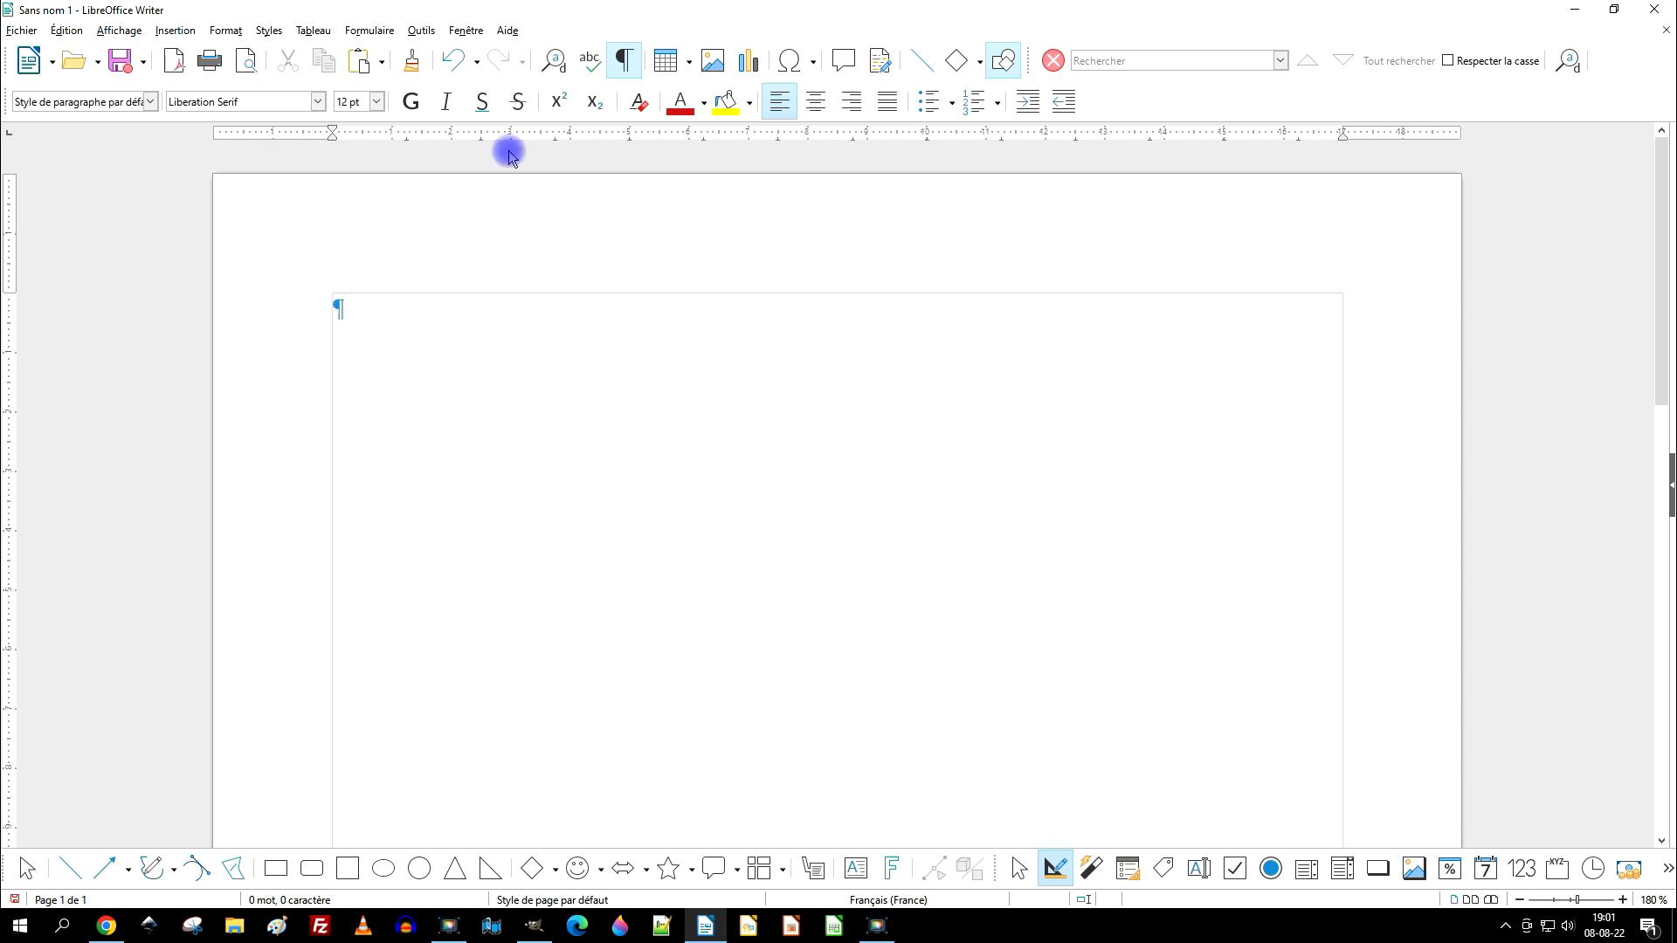
left_click(175, 31)
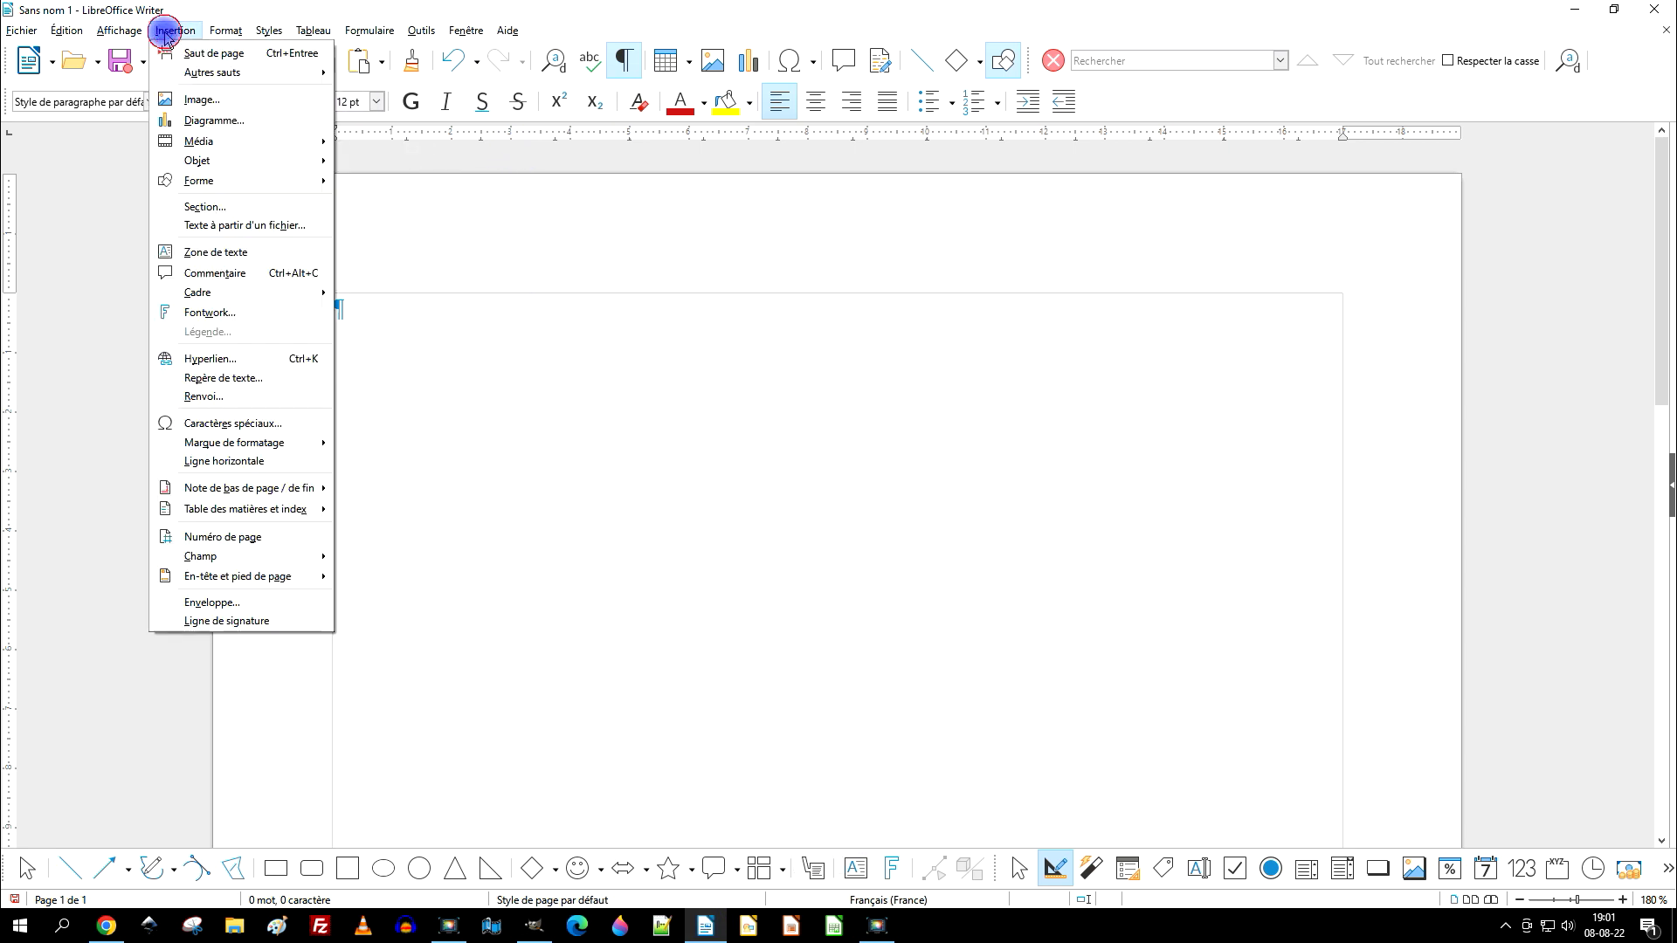
left_click(388, 192)
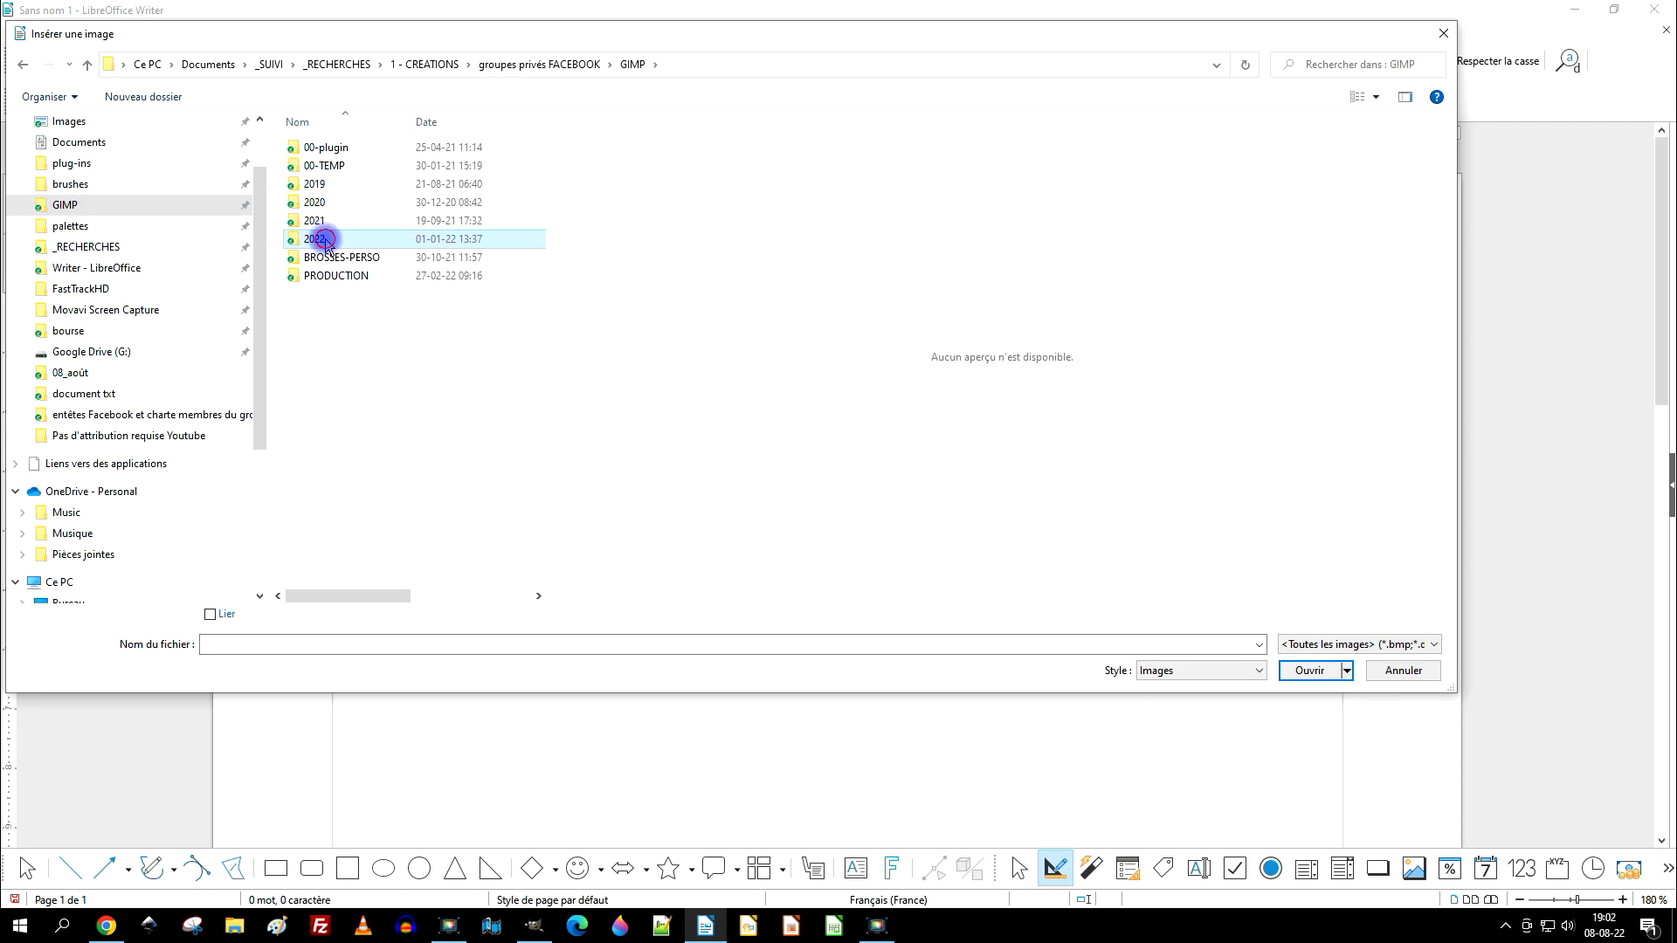
double_click(316, 239)
left_click(329, 278)
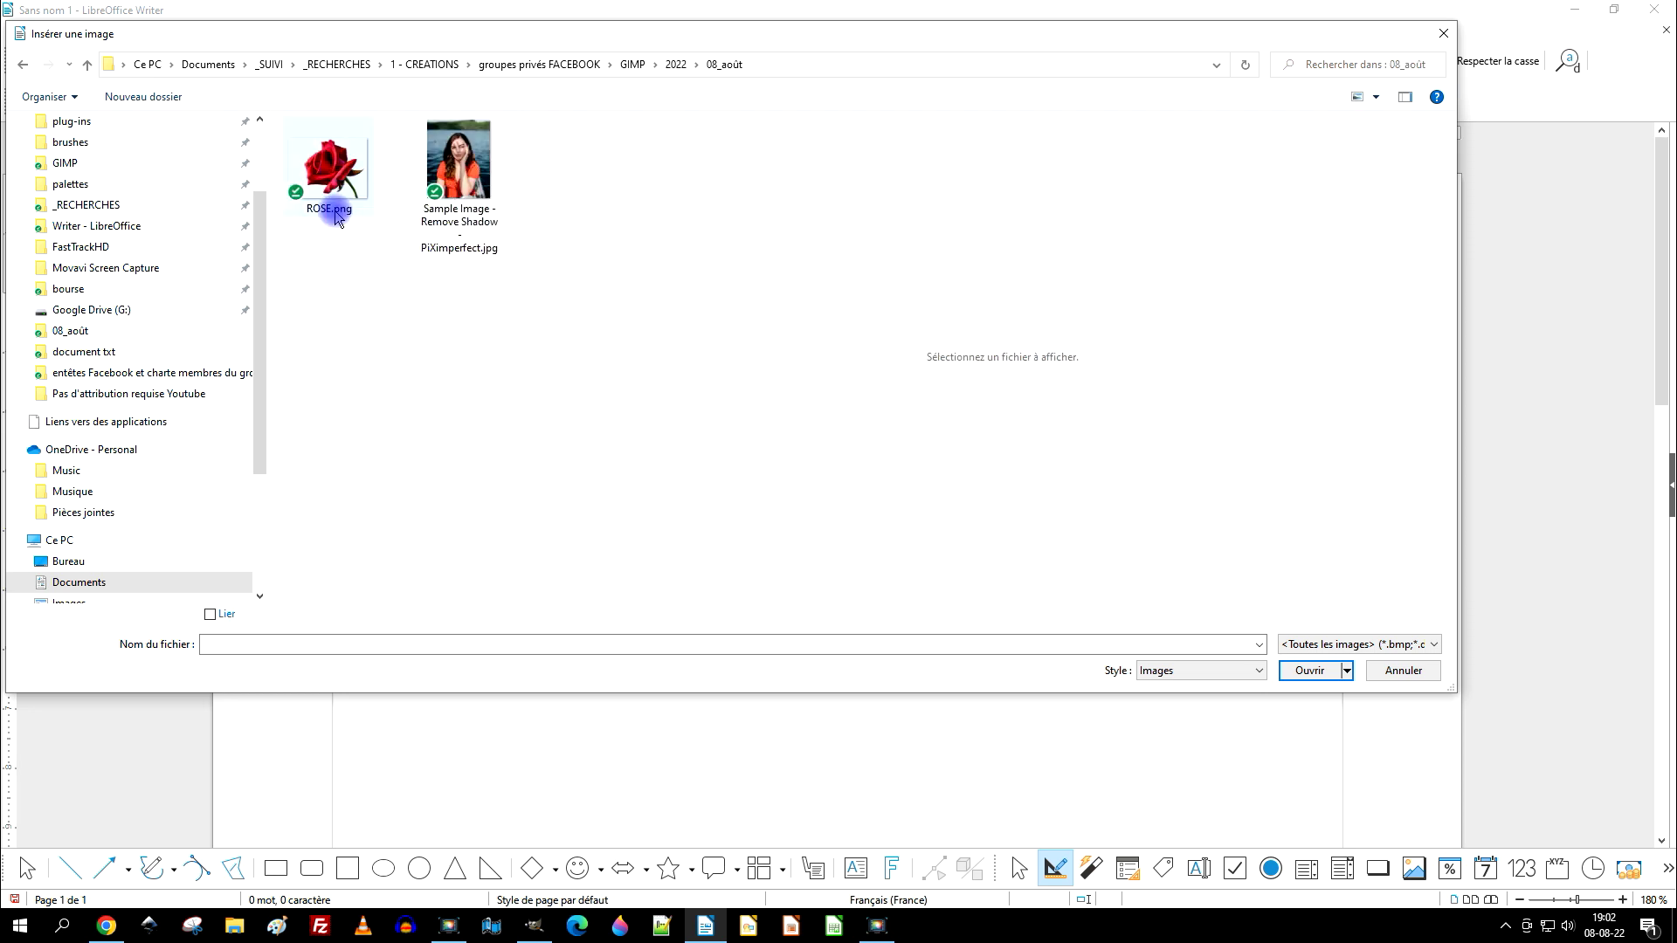
double_click(339, 159)
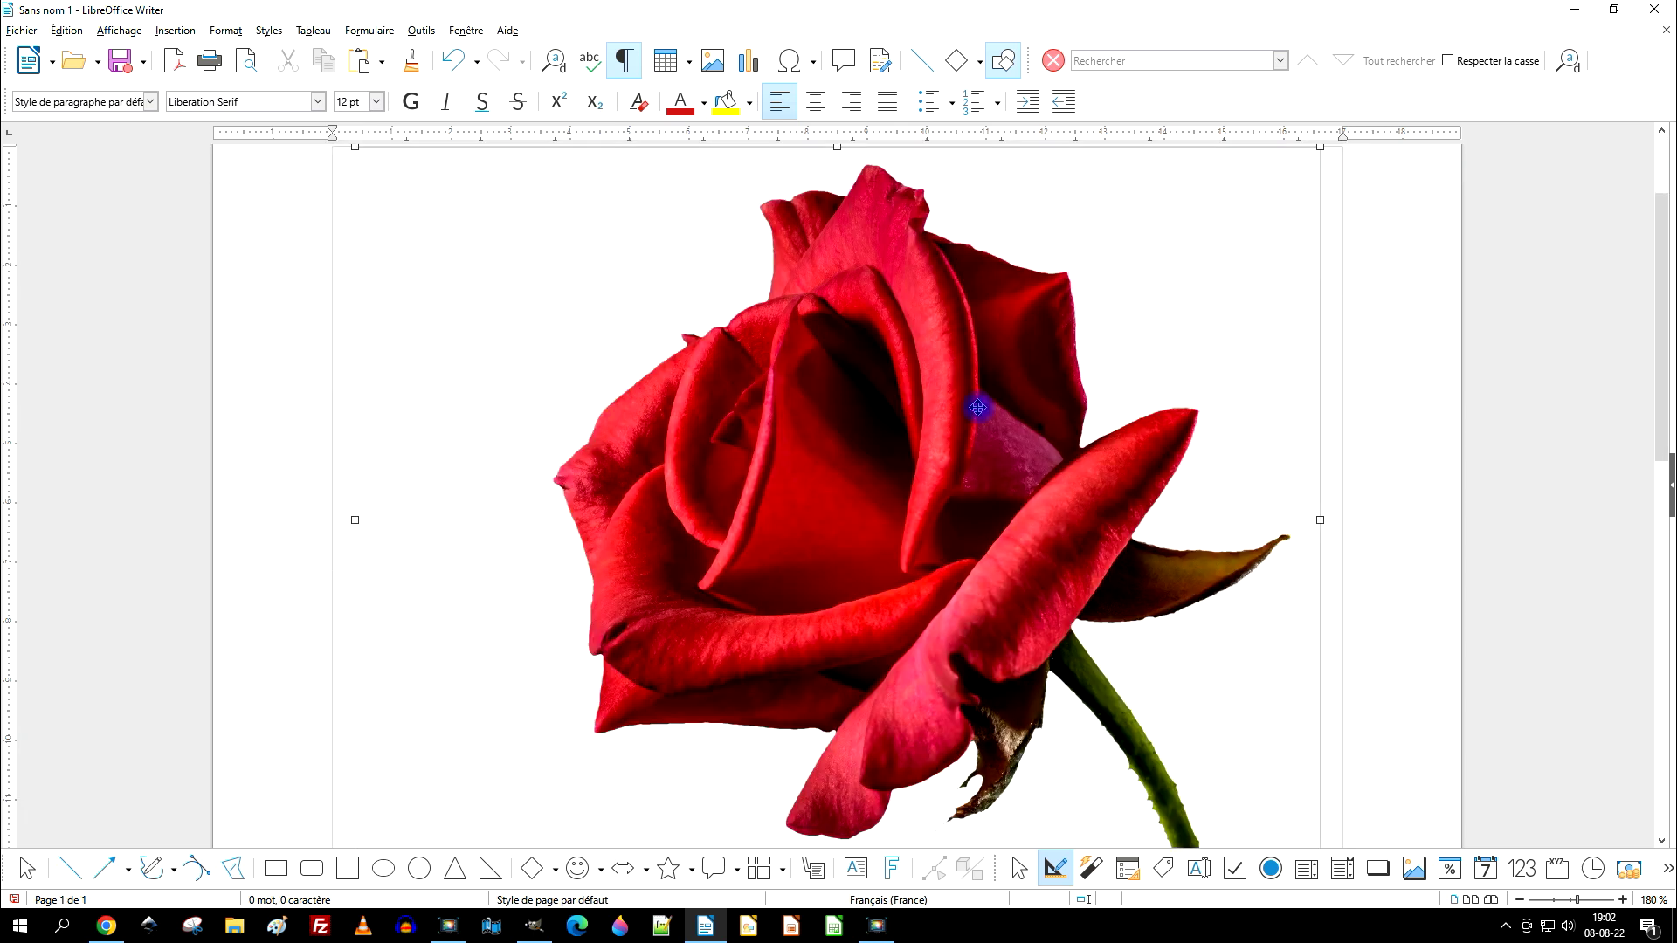
Step: Scale the inserted rose image down to about 6.5 × 5 cm and move it near the page's upper-left text margin
scroll(1205, 432, "down", 4)
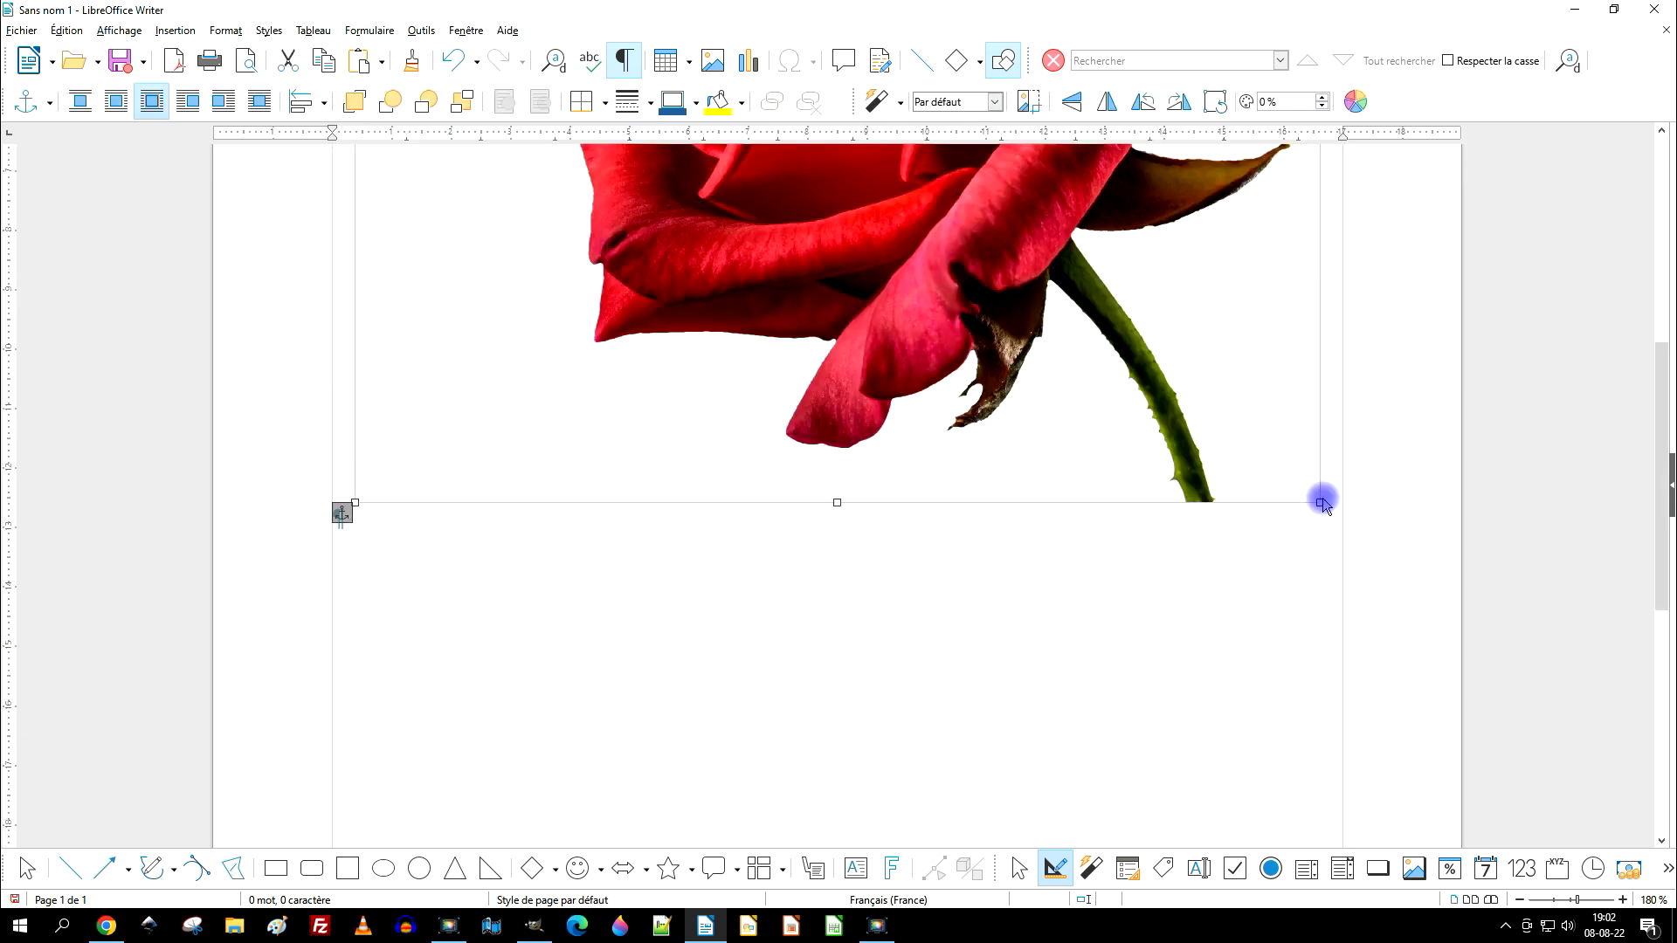
left_click_drag(1320, 502, 971, 232)
scroll(1171, 313, "up", 4)
left_click_drag(1145, 700, 931, 440)
left_click_drag(879, 345, 614, 359)
left_click(876, 344)
left_click(686, 498)
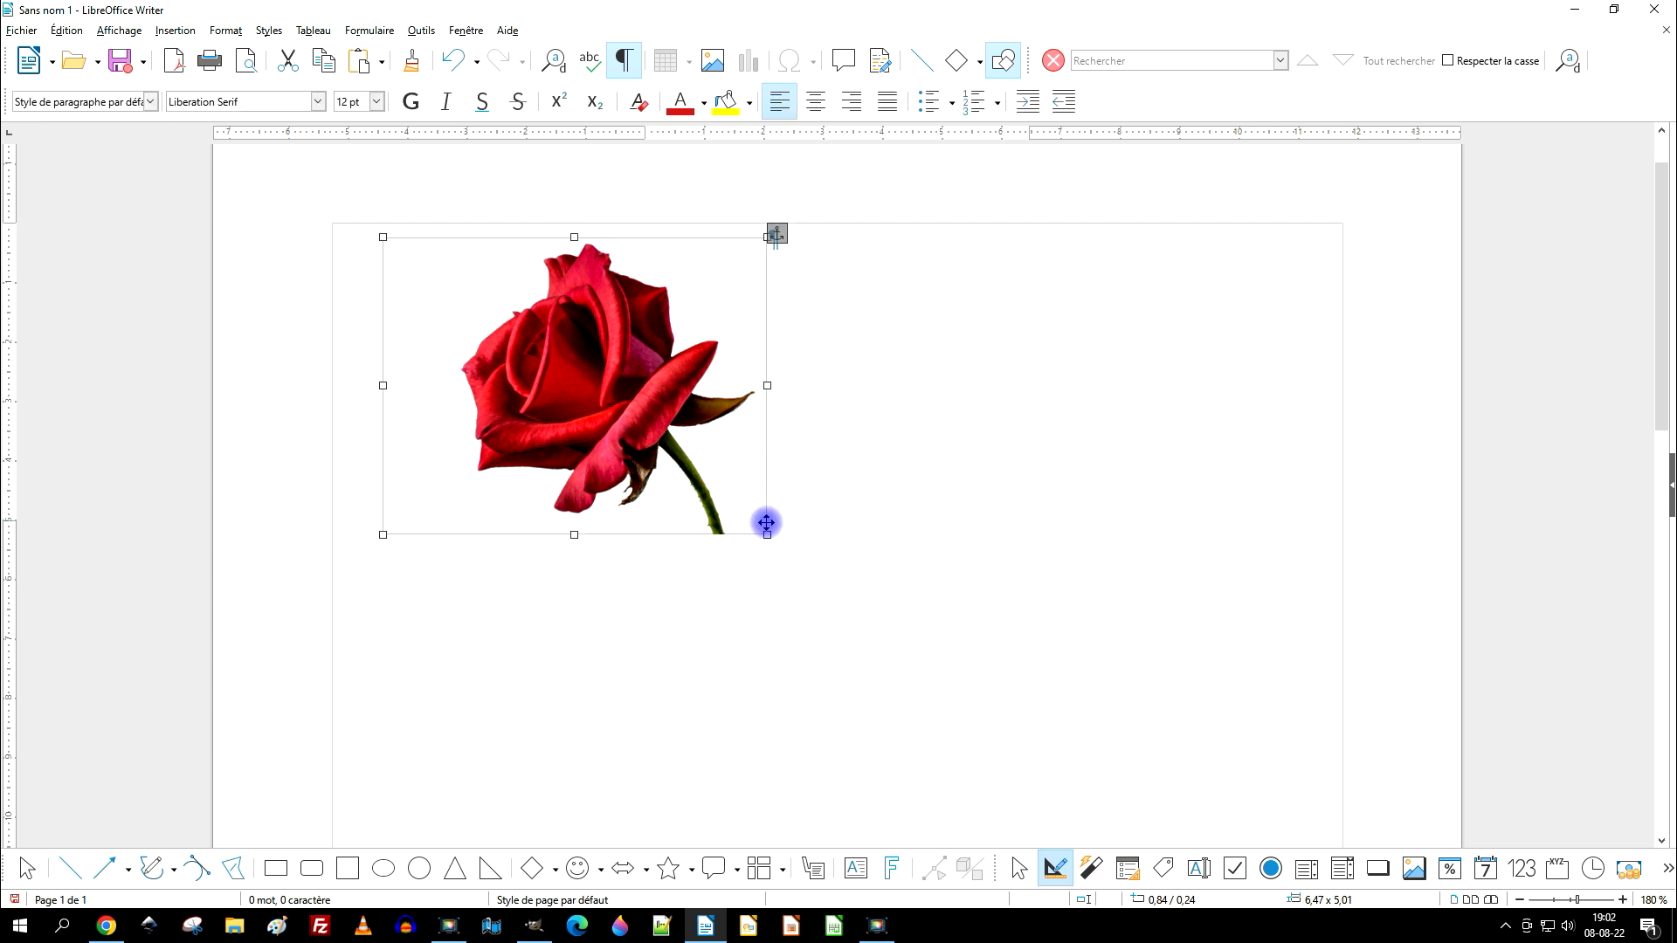
Step: Scale the rose image down to about 5.5 × 4.3 cm and deselect it
left_click_drag(764, 536, 710, 487)
left_click(830, 413)
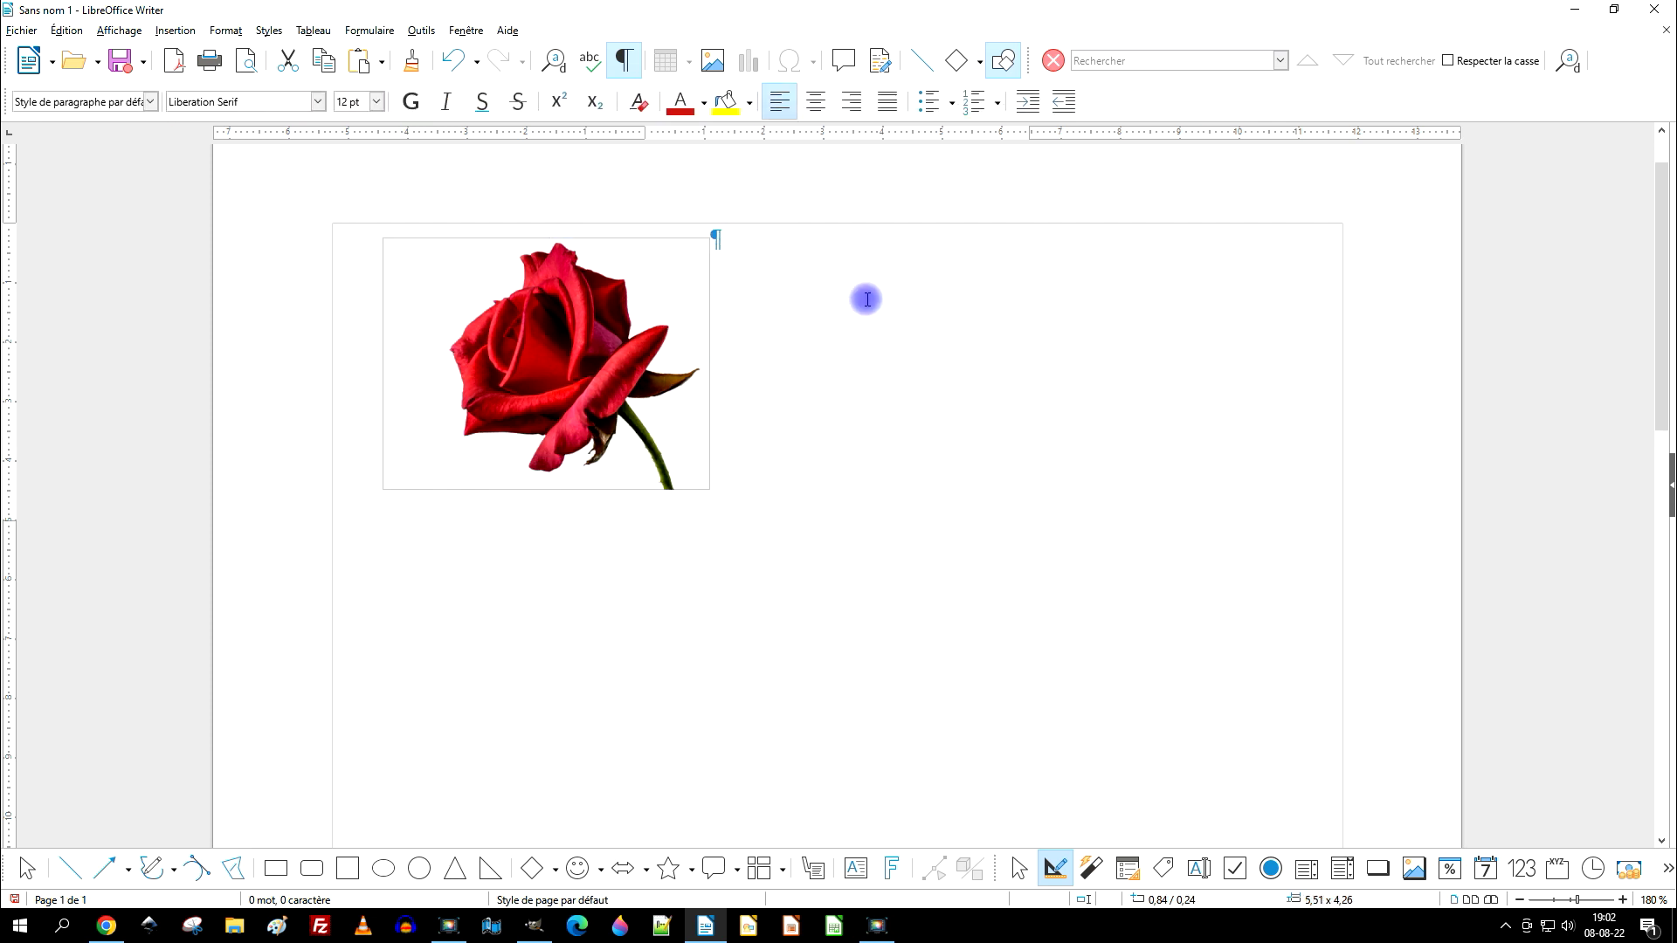
Step: Examine the rose's cut-out edges on the white page in an enlarged print preview, and close the preview
left_click(243, 63)
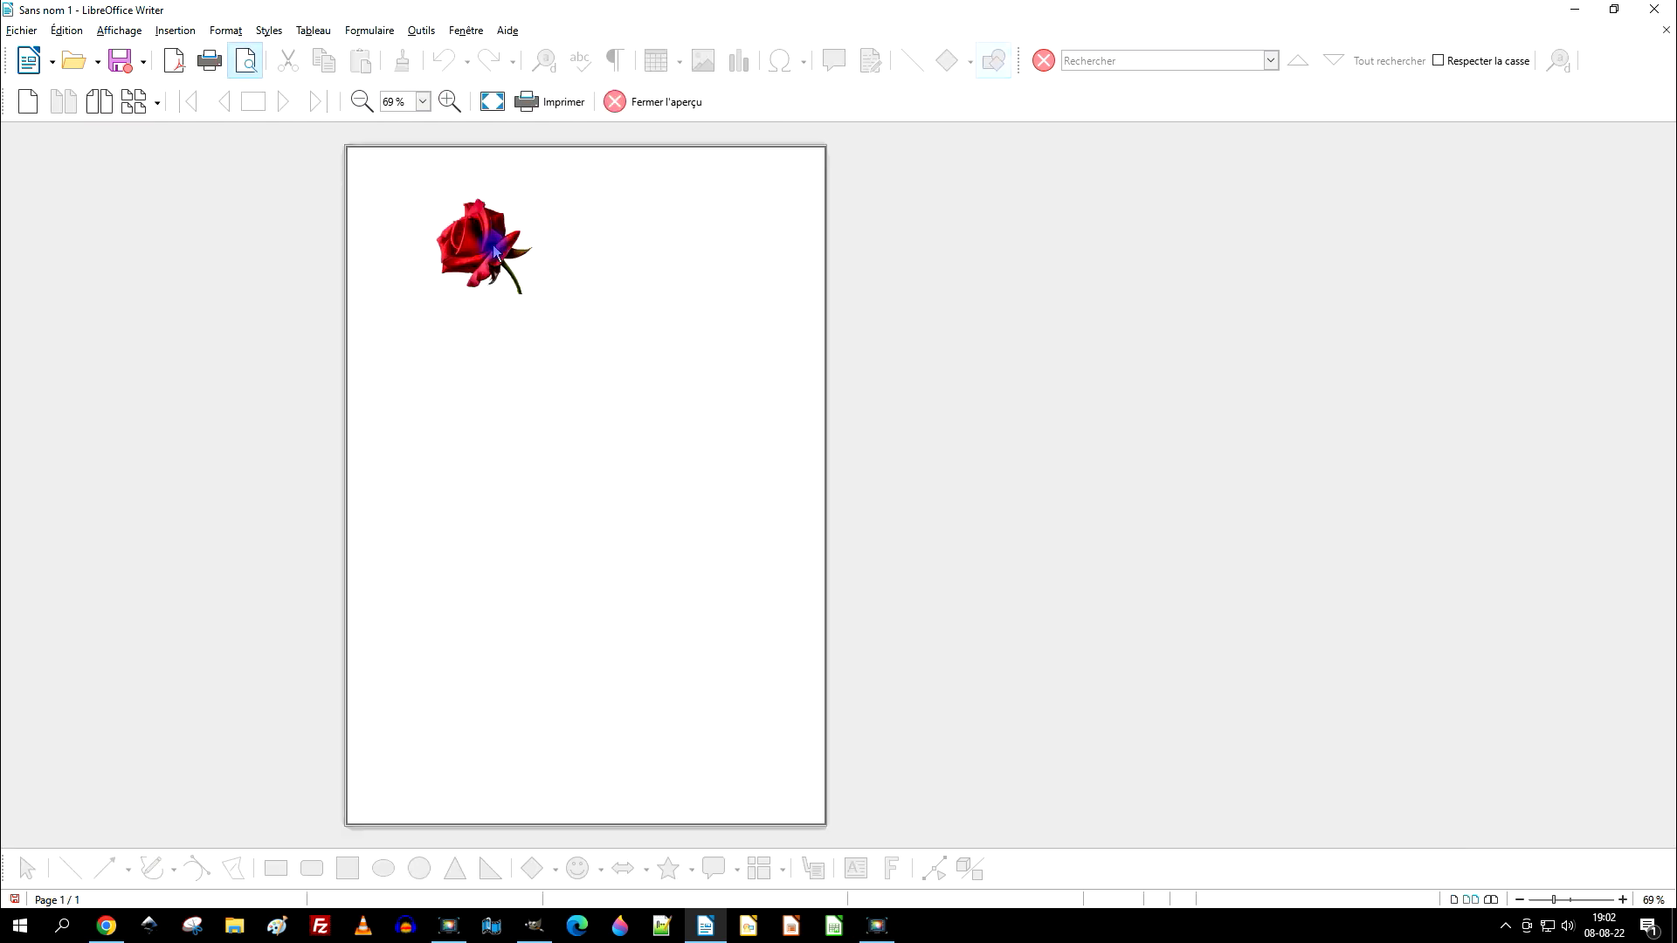
left_click(446, 101)
left_click(447, 101)
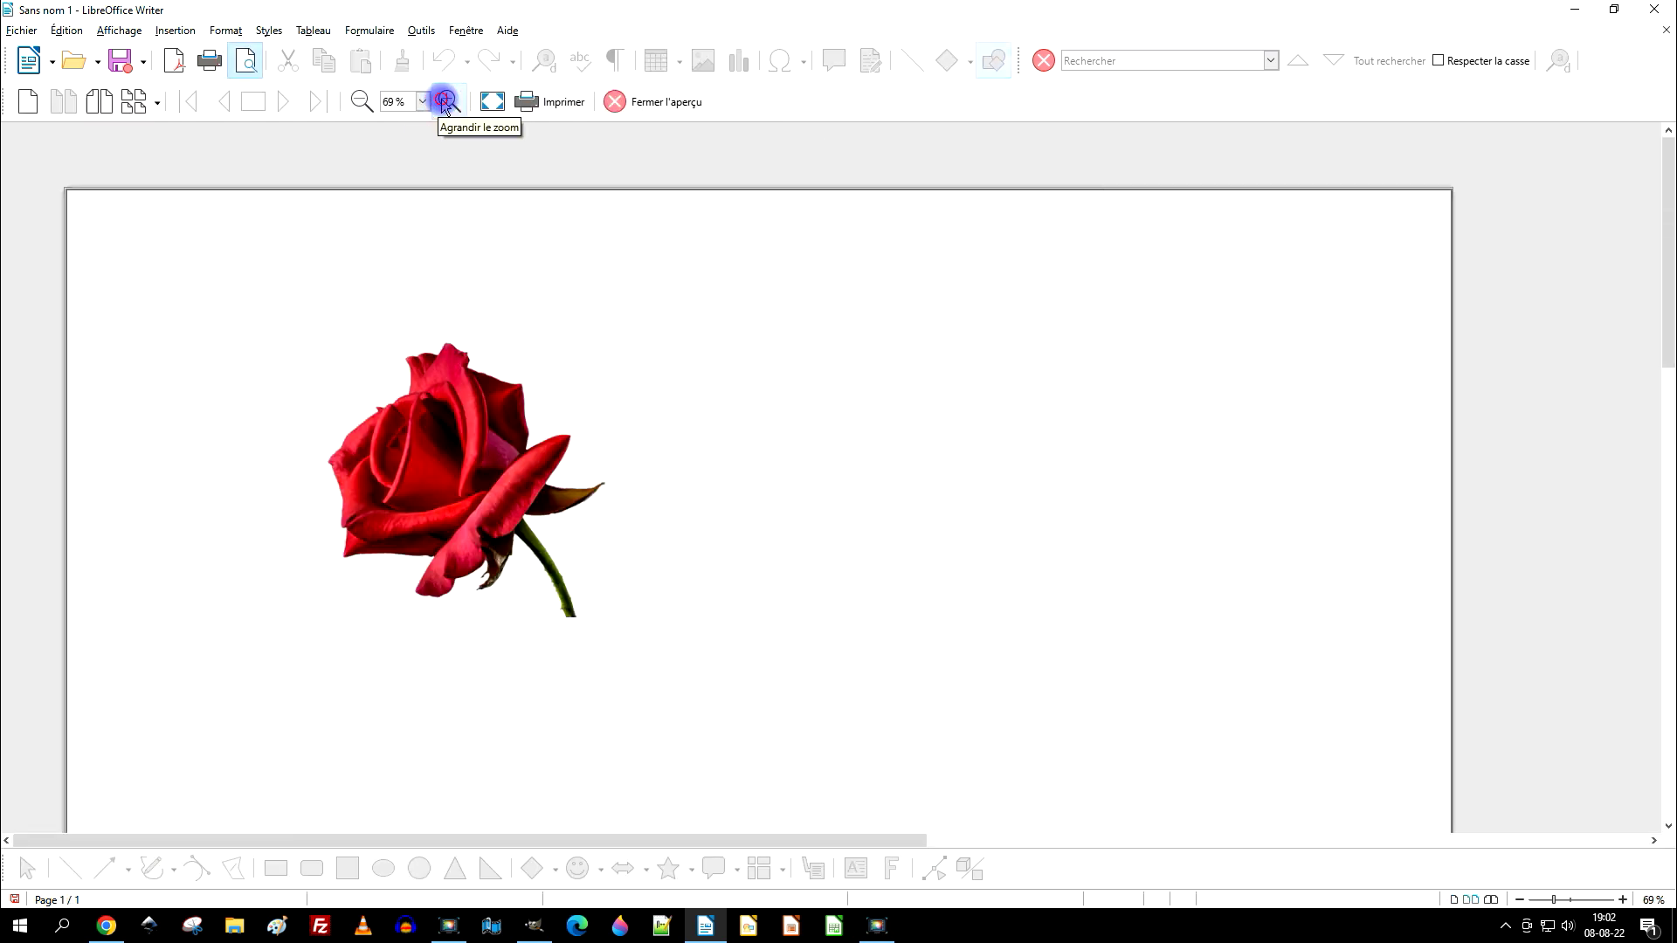
left_click(447, 102)
scroll(872, 419, "down", 2)
scroll(908, 393, "up", 1)
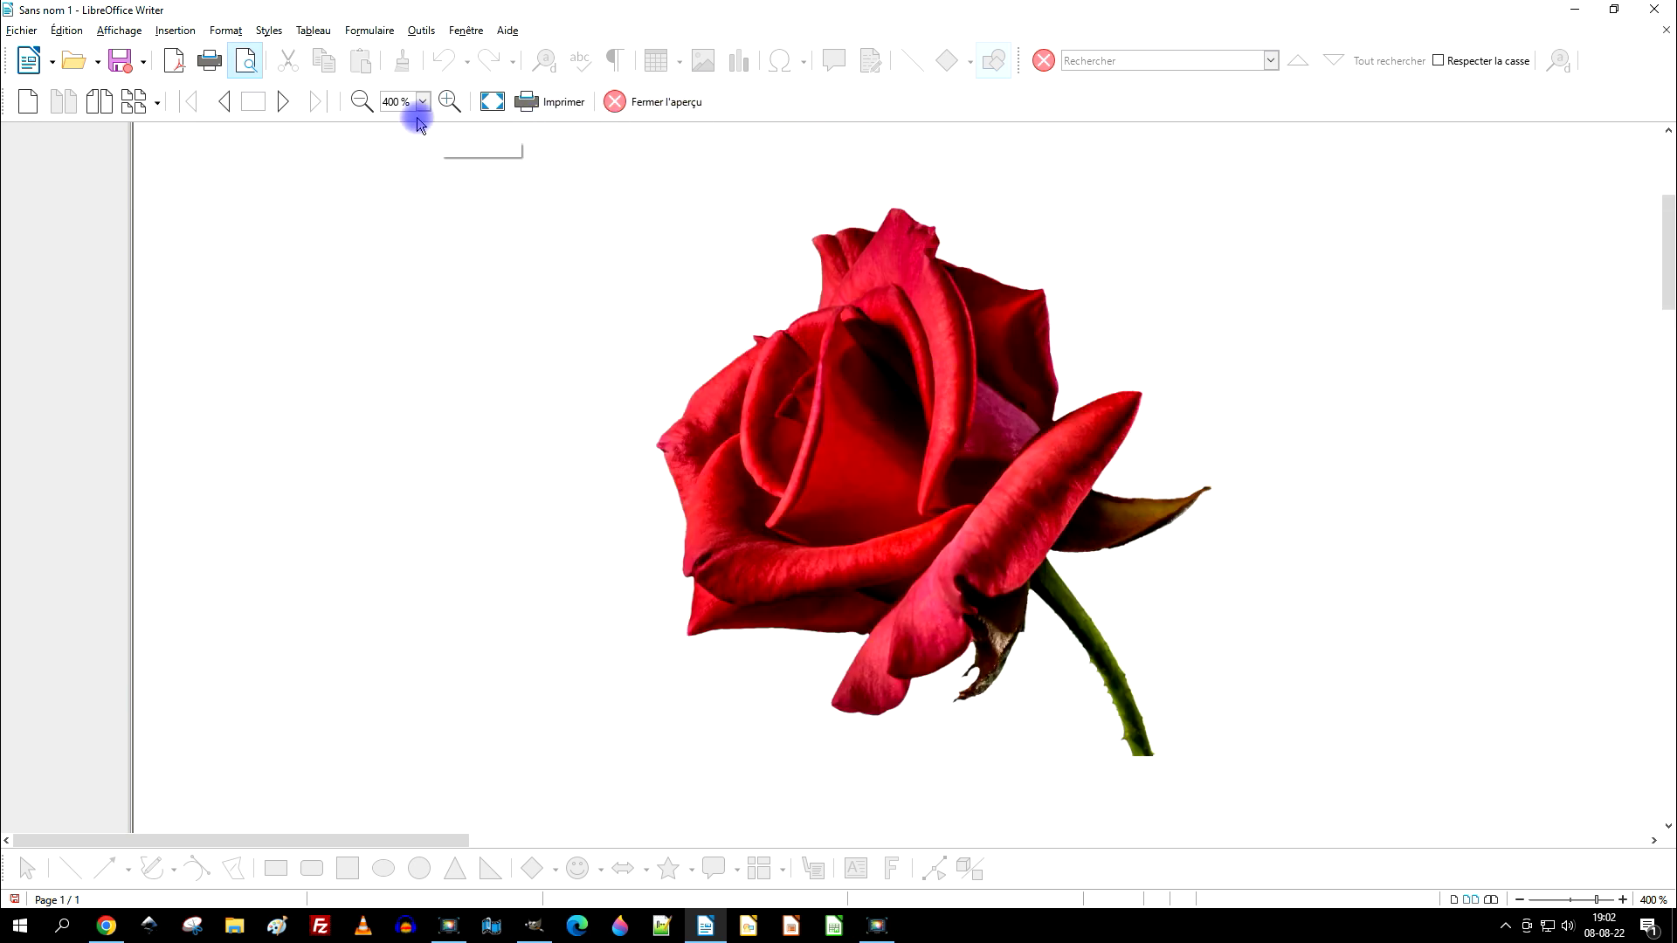
left_click(621, 103)
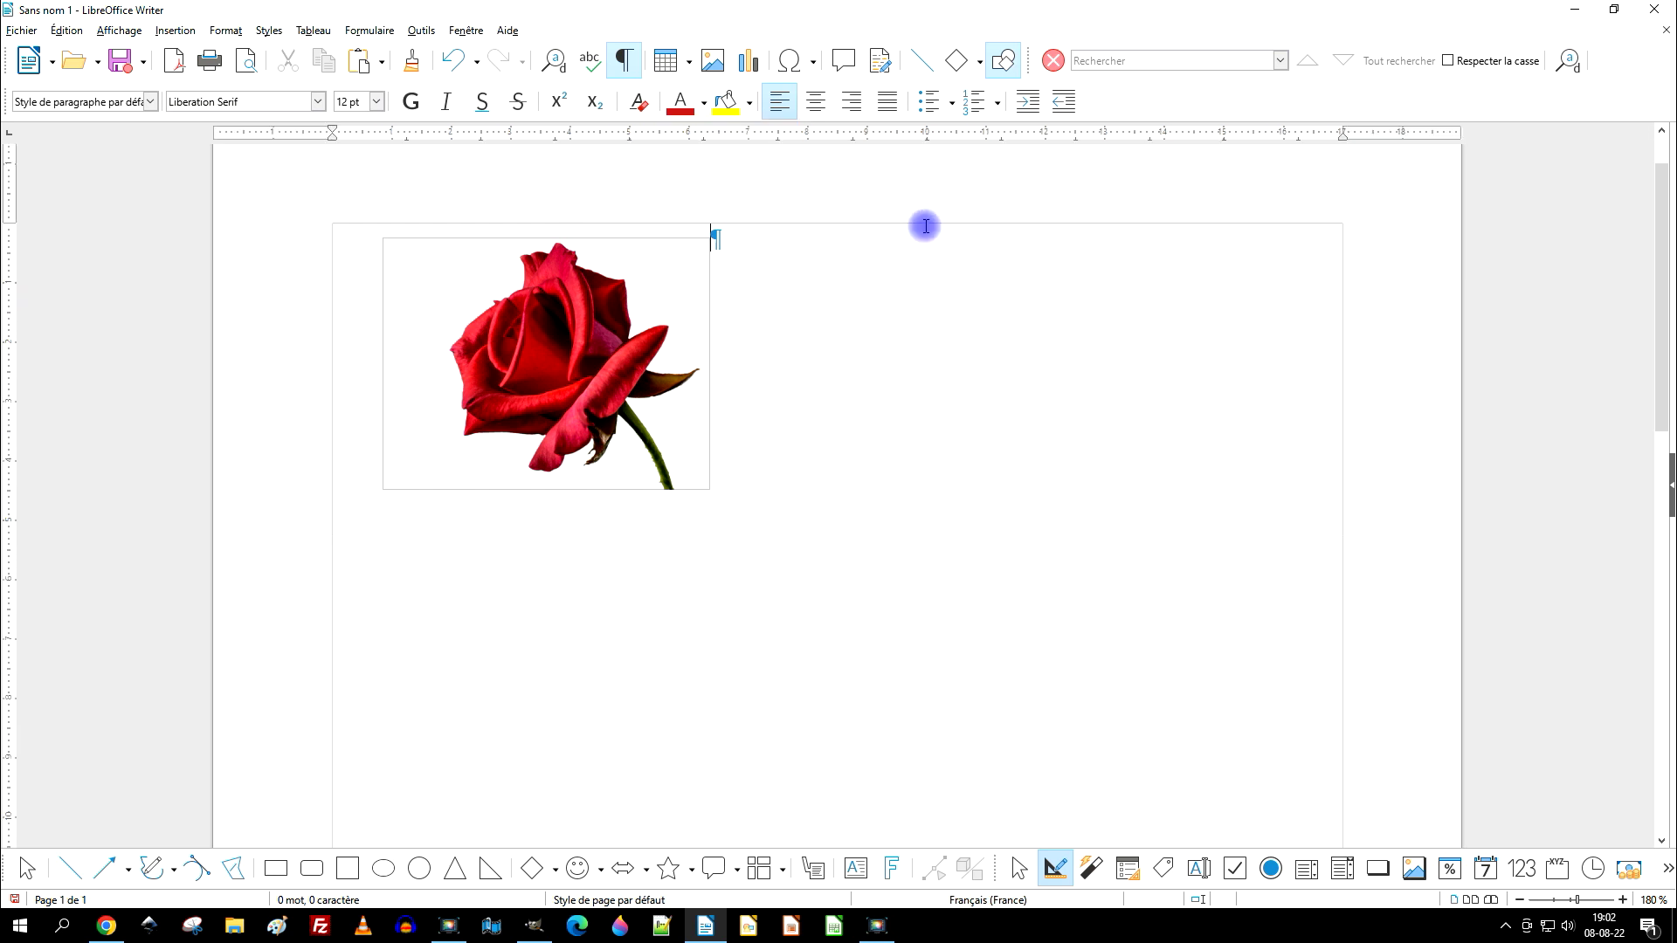
Step: Hide the formatting marks in the document and enlarge the page view around the rose image
key("ctrl+F10")
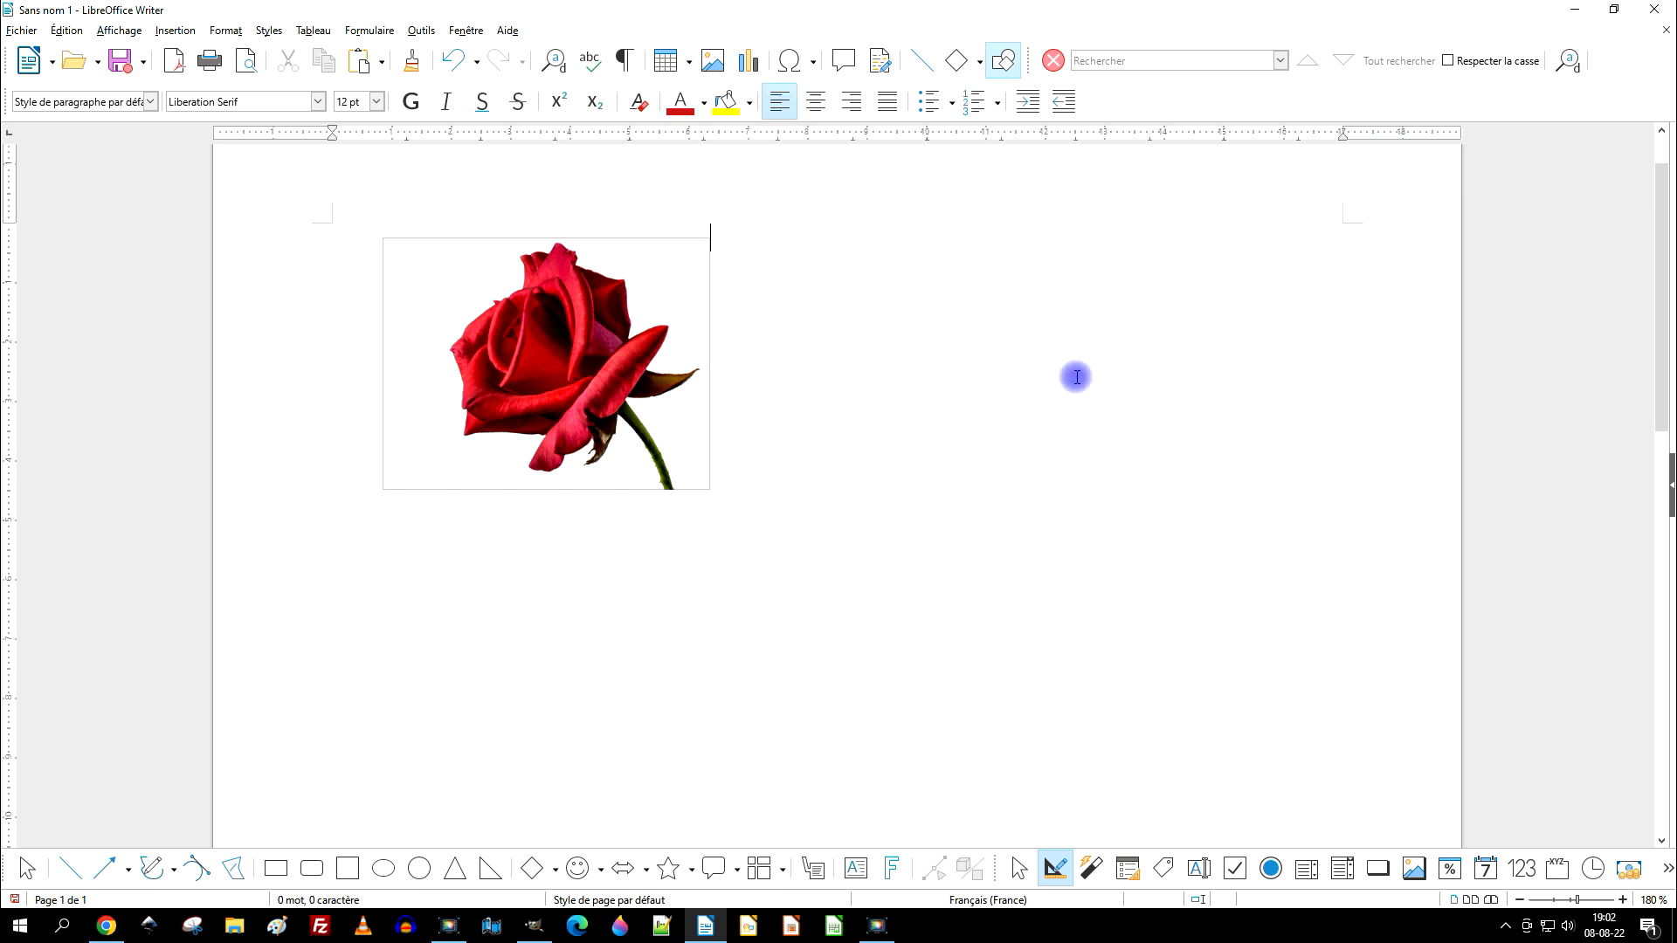
scroll(505, 361, "up", 4)
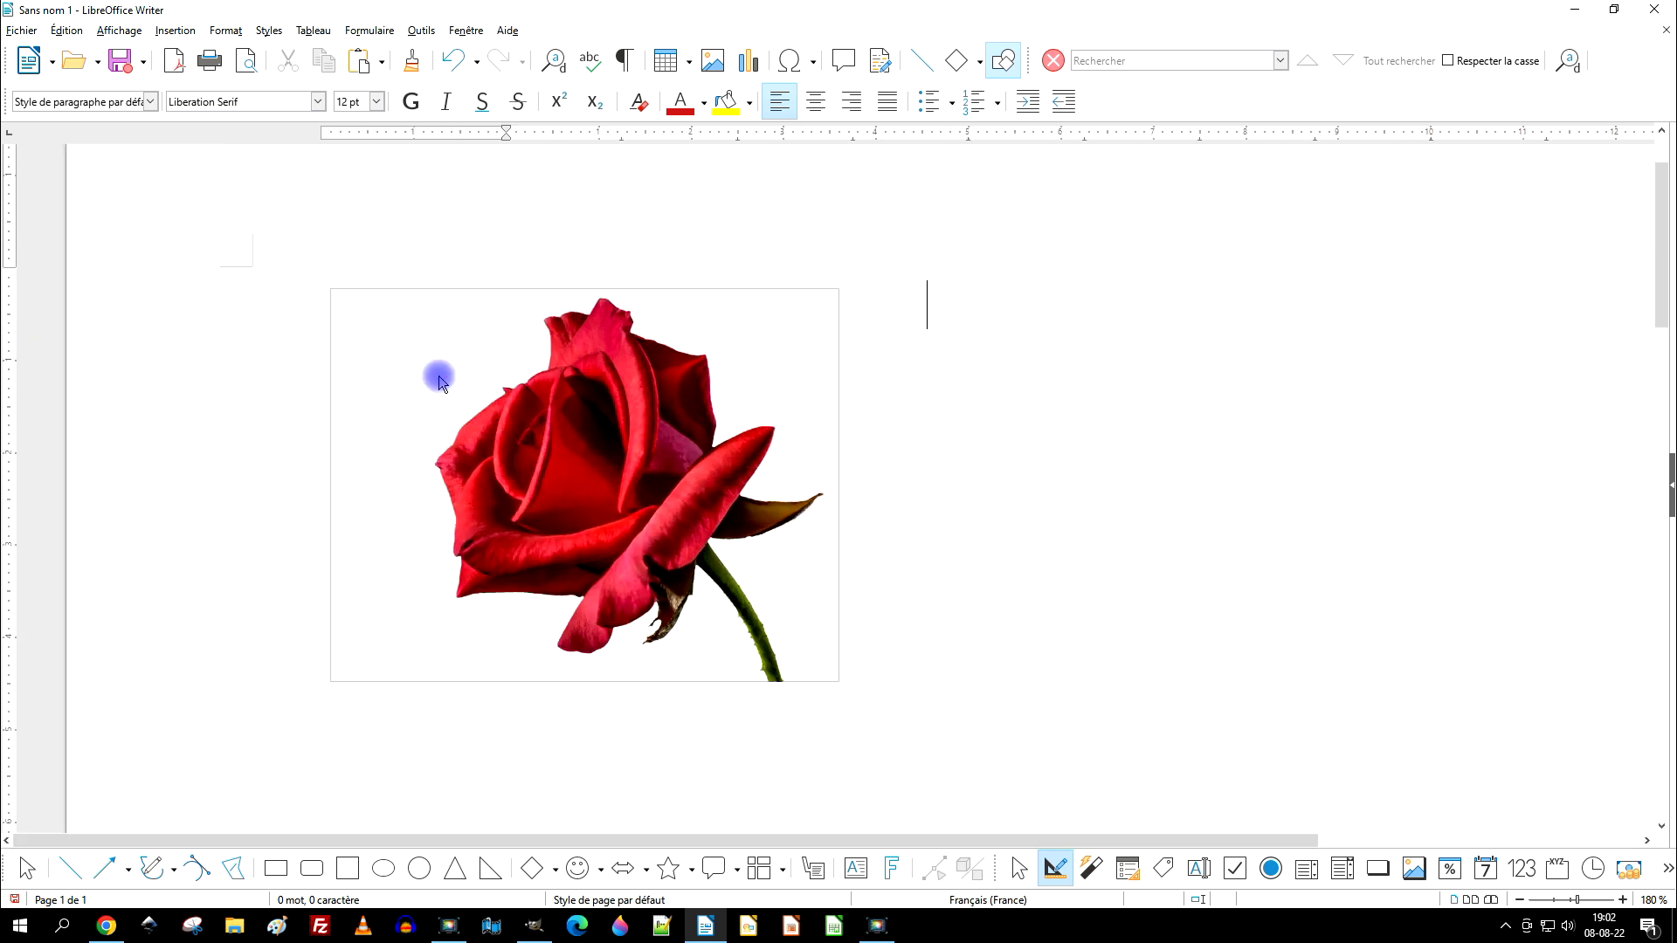
scroll(439, 382, "up", 2)
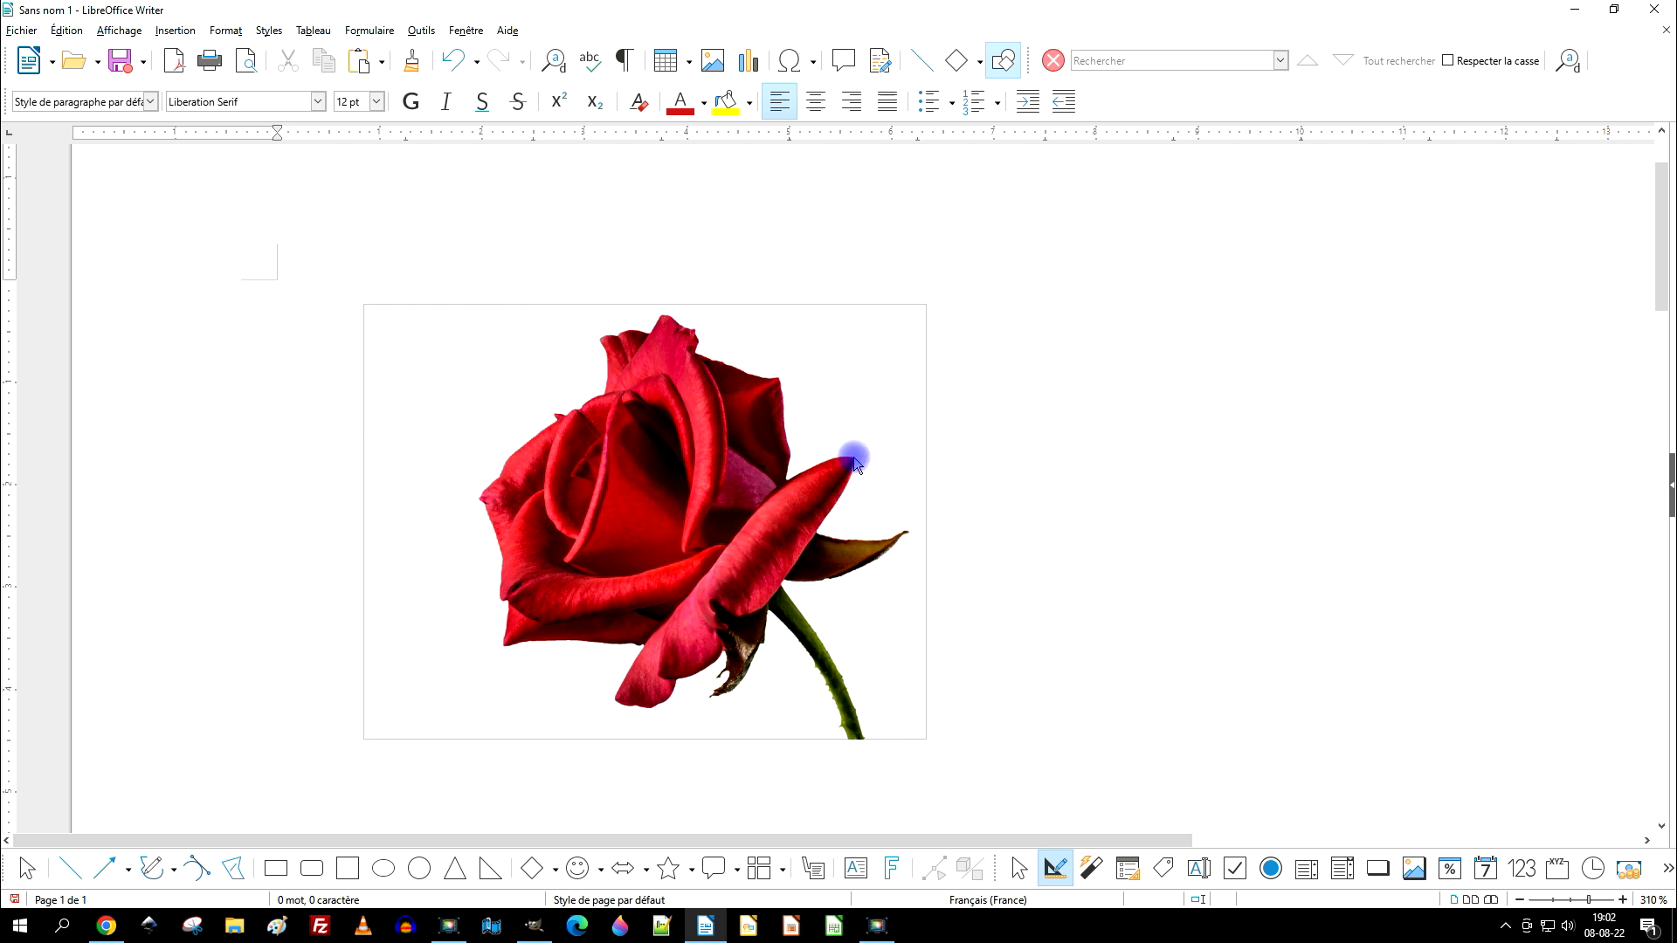
Step: Switch back to GIMP and examine the cut-out rose on its transparent background at a larger zoom
left_click(533, 926)
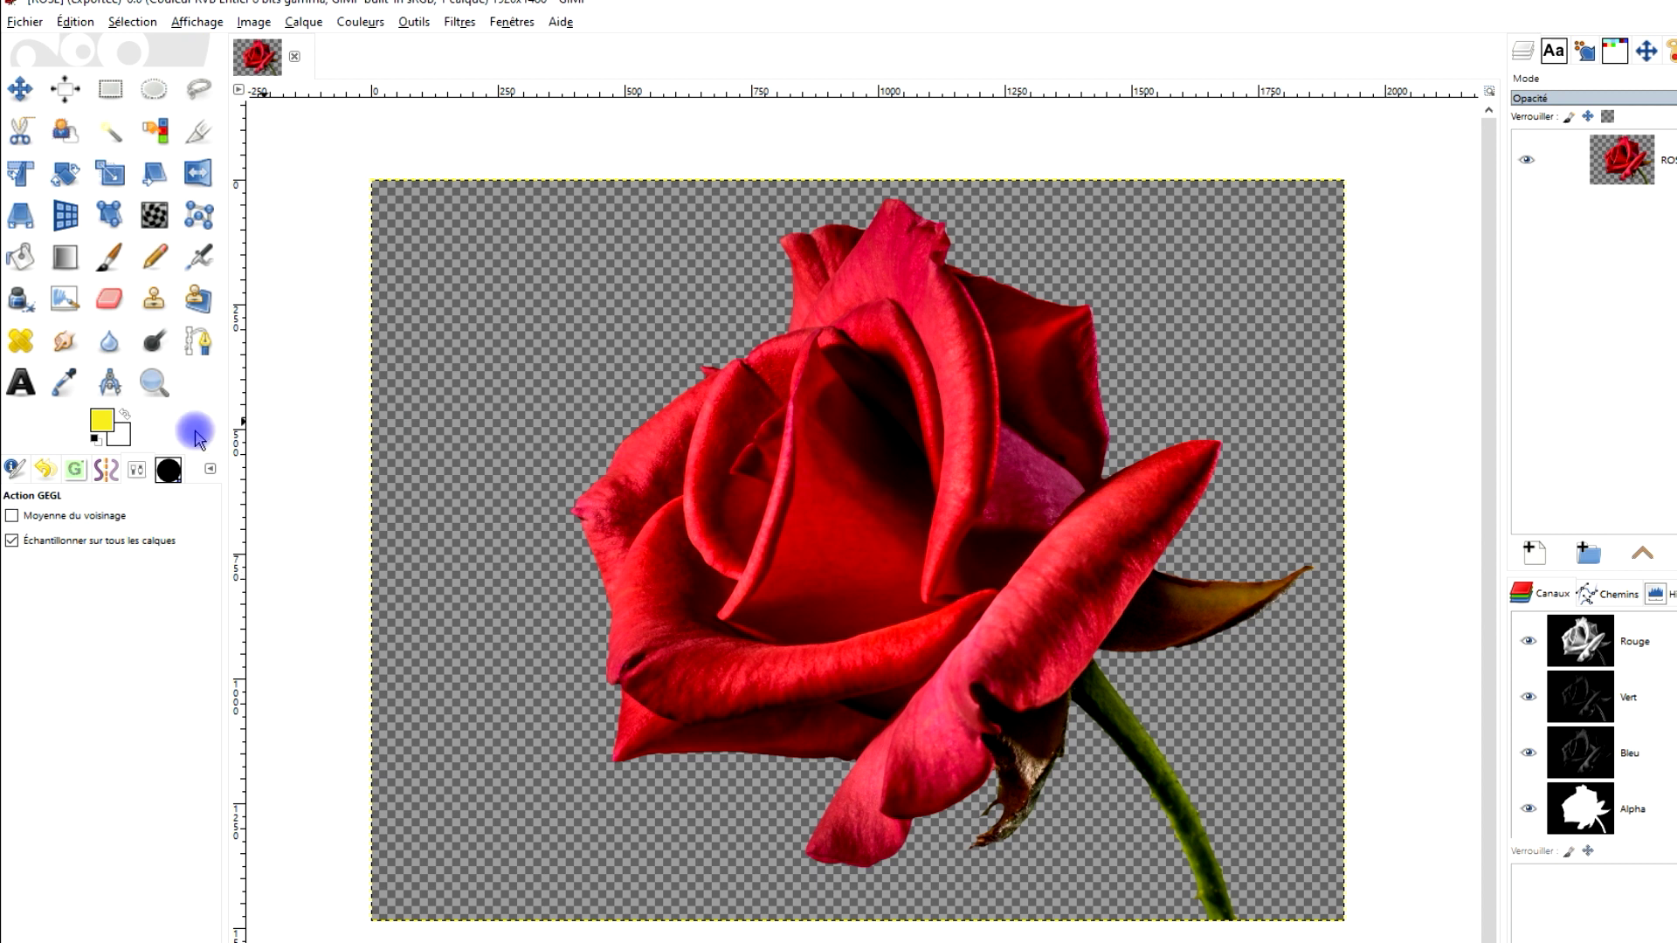
left_click(153, 383)
left_click_drag(357, 169, 1415, 793)
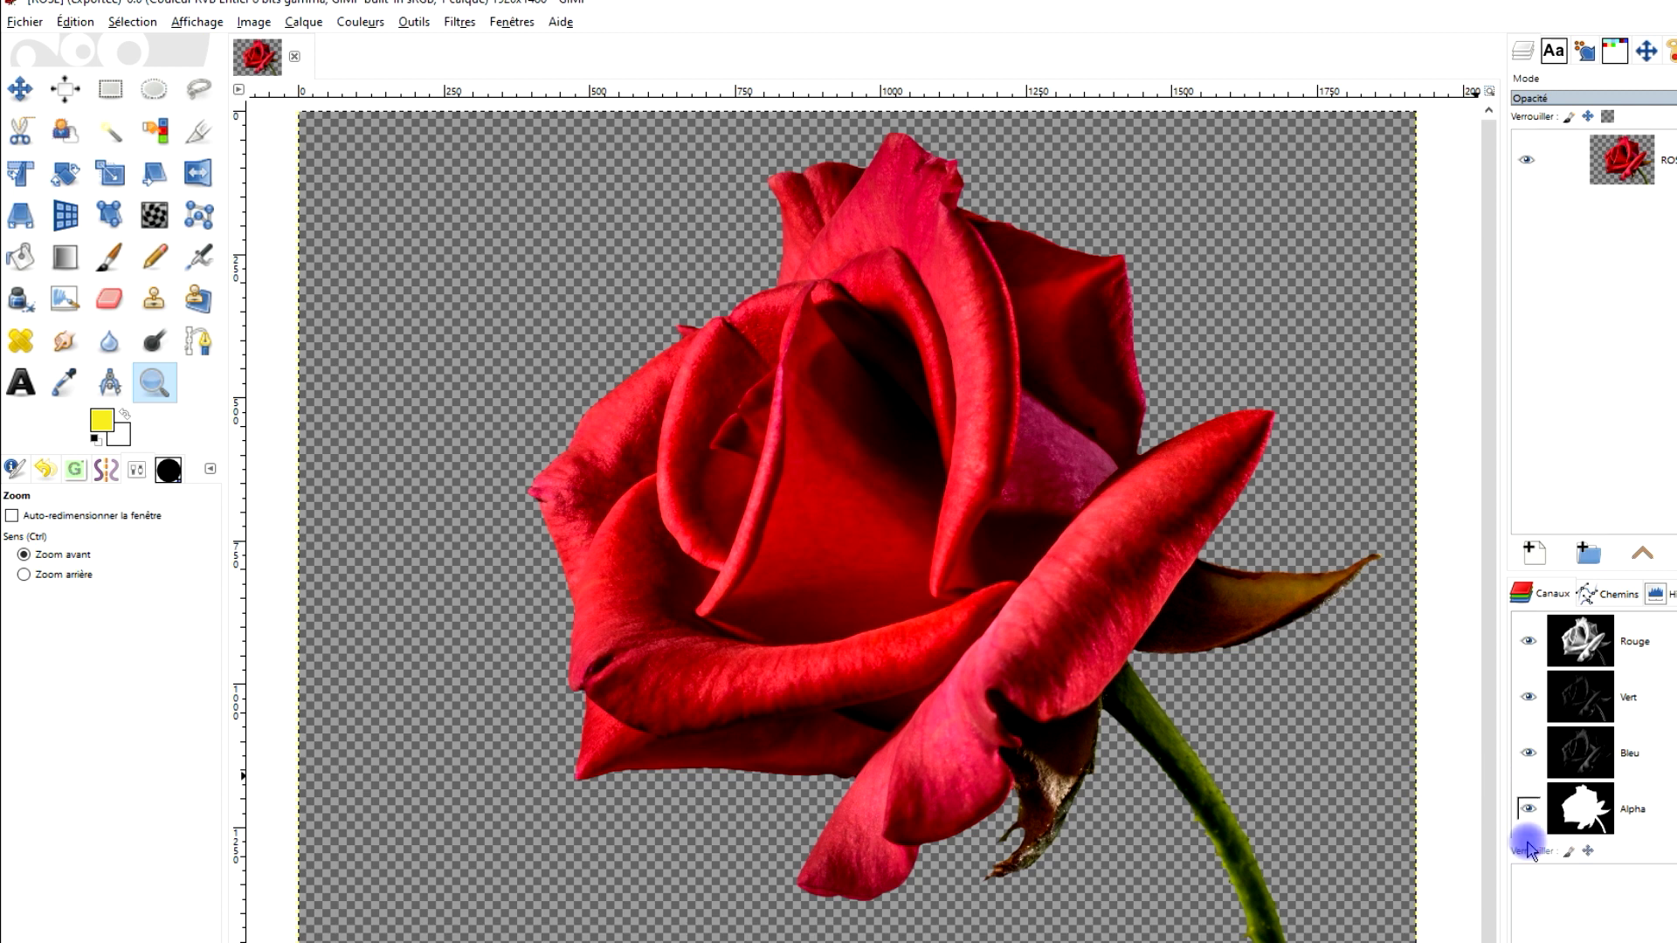